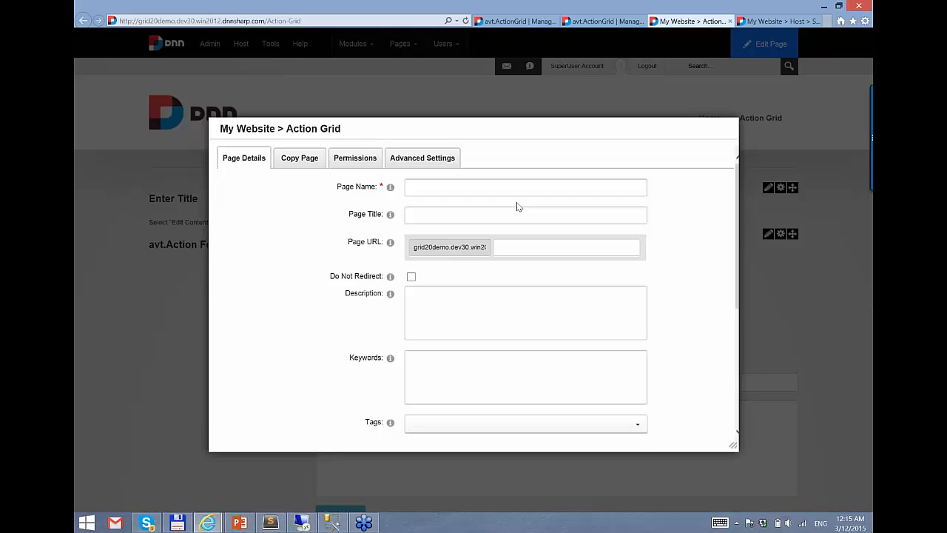
# - Create a page named Action Grid 2.0 that All Users are allowed to view
pyautogui.click(469, 183)
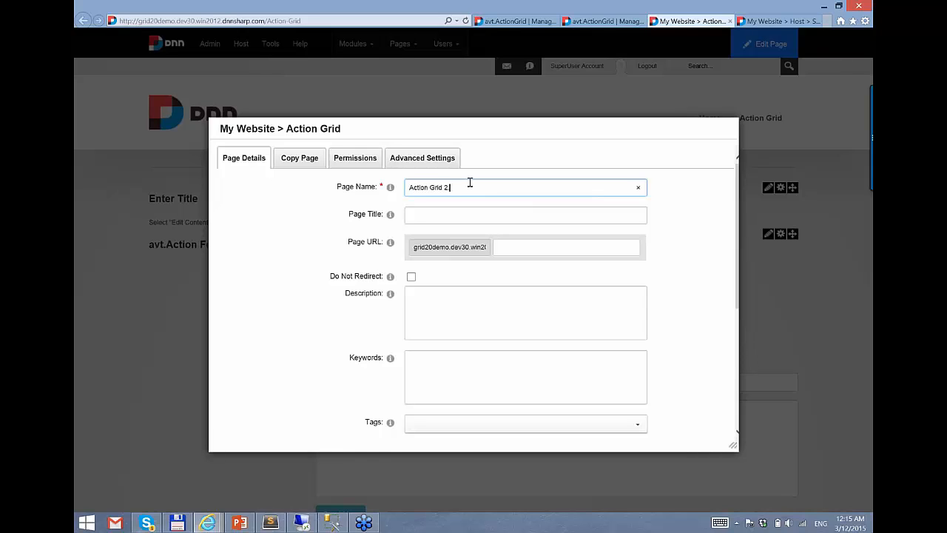
pyautogui.click(357, 160)
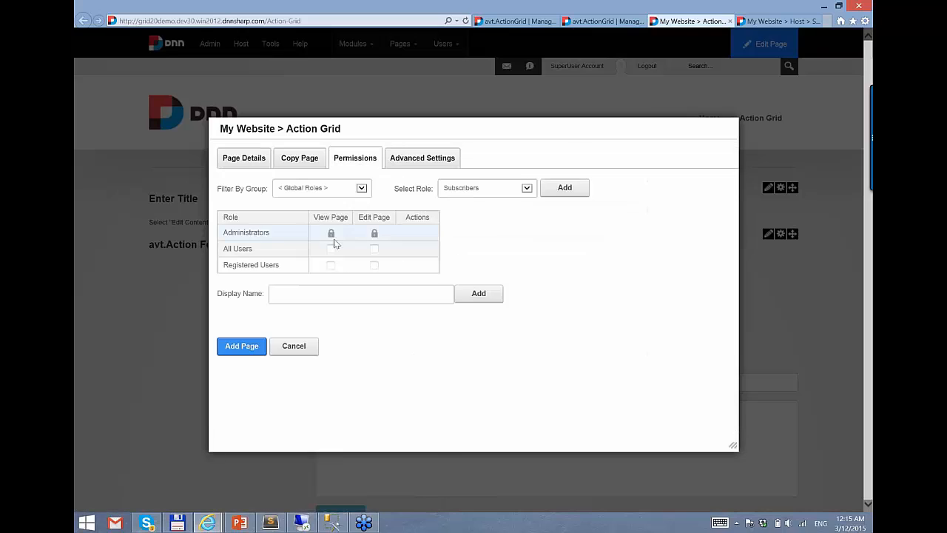
pyautogui.doubleClick(331, 251)
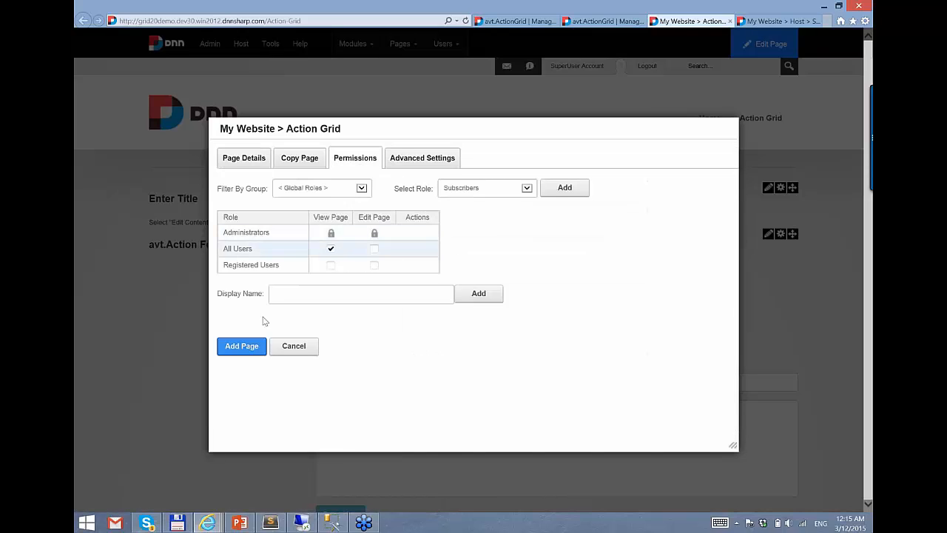
pyautogui.click(331, 251)
pyautogui.click(330, 251)
pyautogui.click(262, 343)
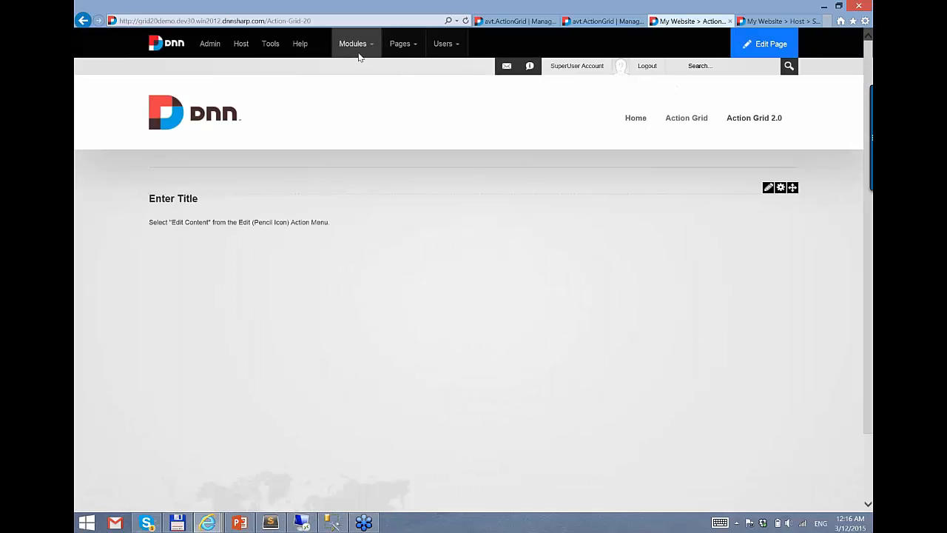
# - Add the avt.ActionGrid and avt.ActionForm modules to the new page
pyautogui.moveTo(358, 53)
pyautogui.click(374, 74)
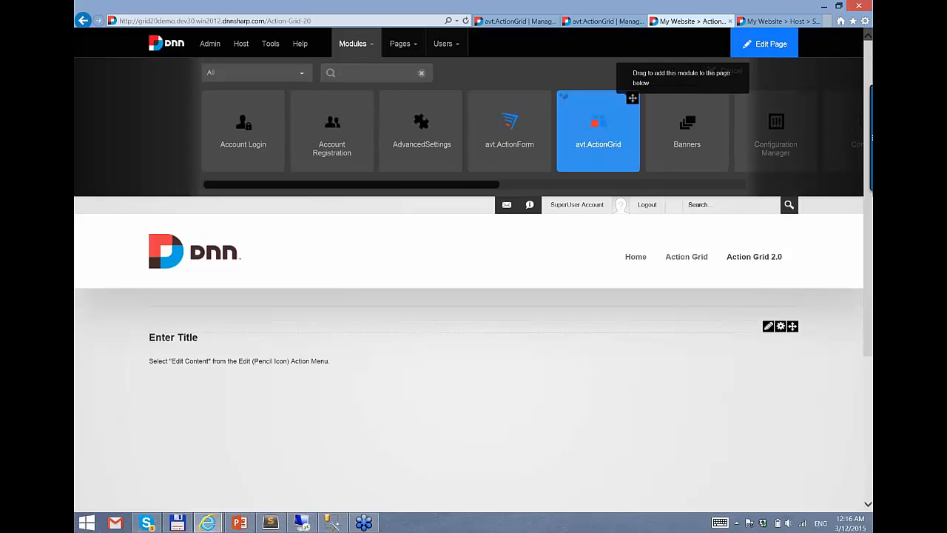
pyautogui.click(623, 104)
pyautogui.click(601, 112)
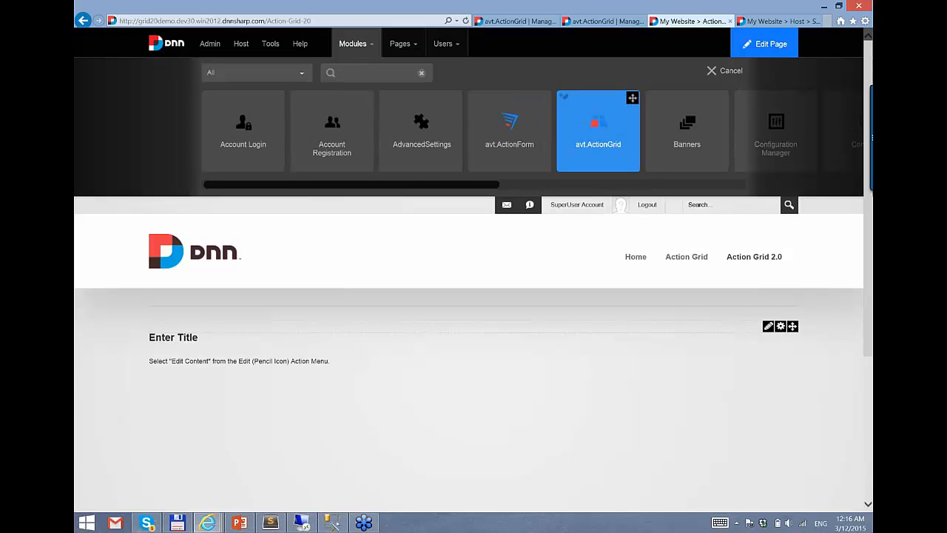
pyautogui.moveTo(633, 98)
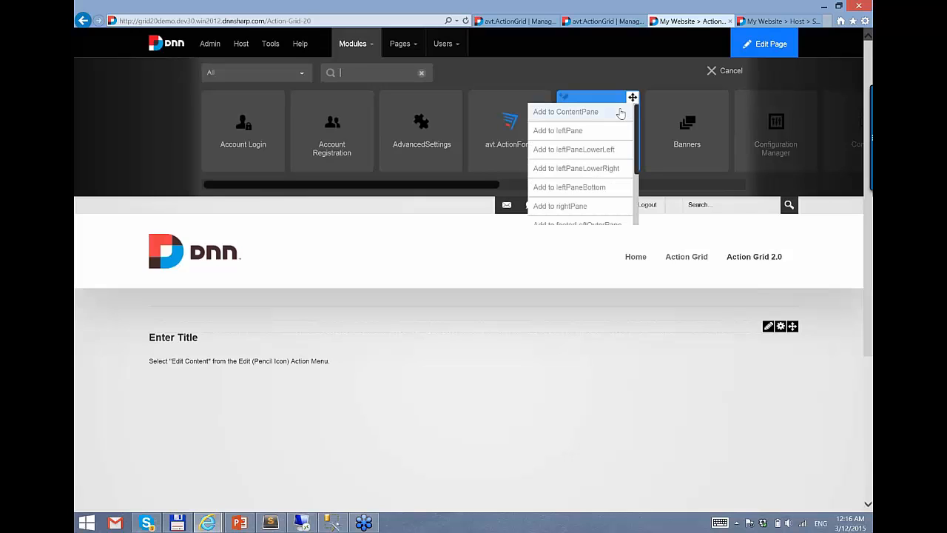
pyautogui.click(584, 210)
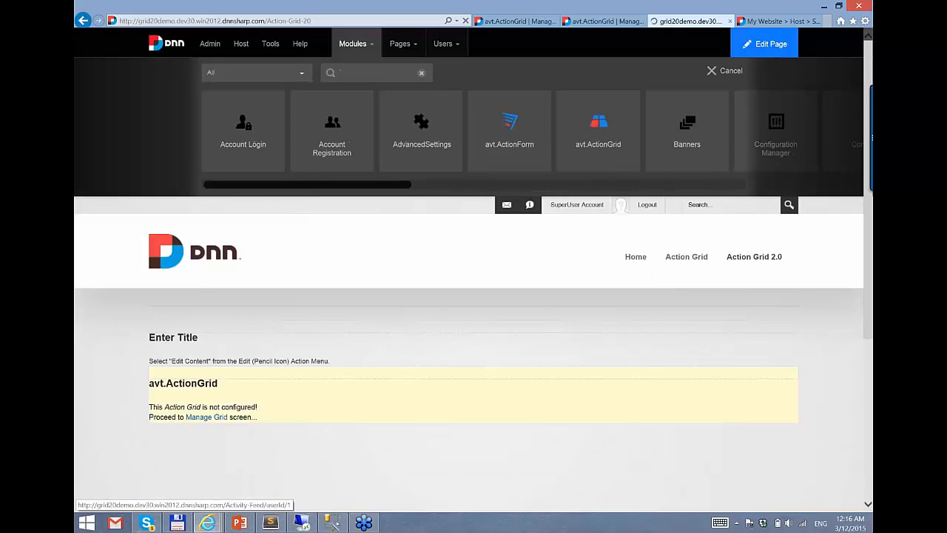
pyautogui.moveTo(543, 98)
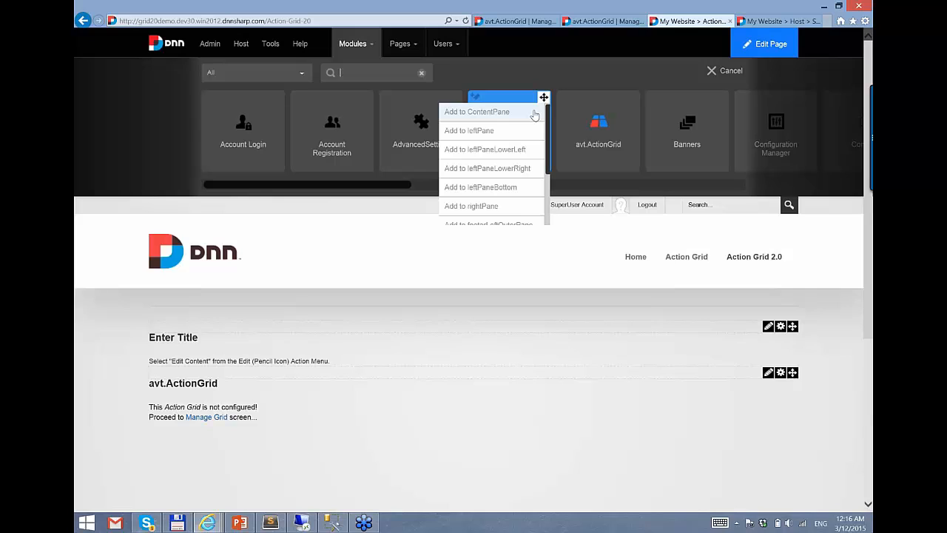
pyautogui.click(534, 112)
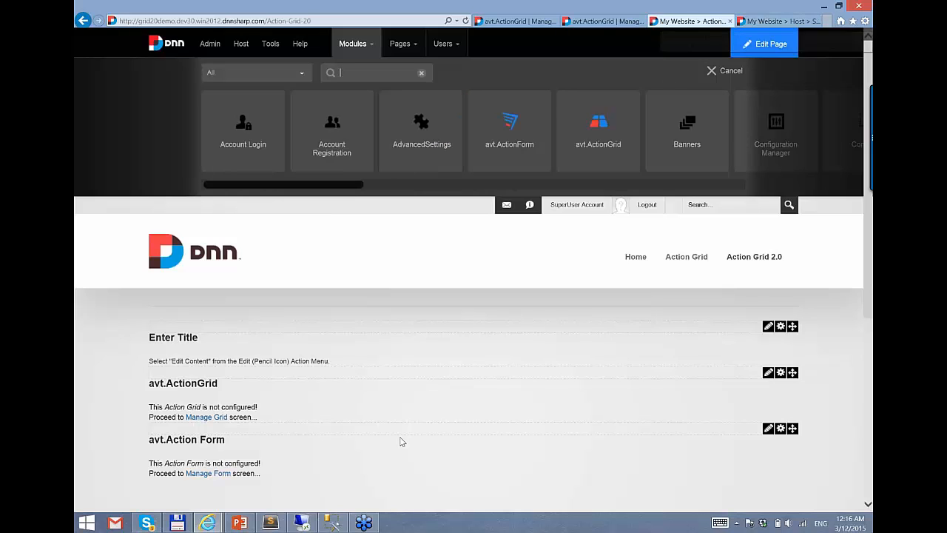
# - Switch to Sublime Text and insert the line "drop table Leads" above the create table statement
pyautogui.click(271, 522)
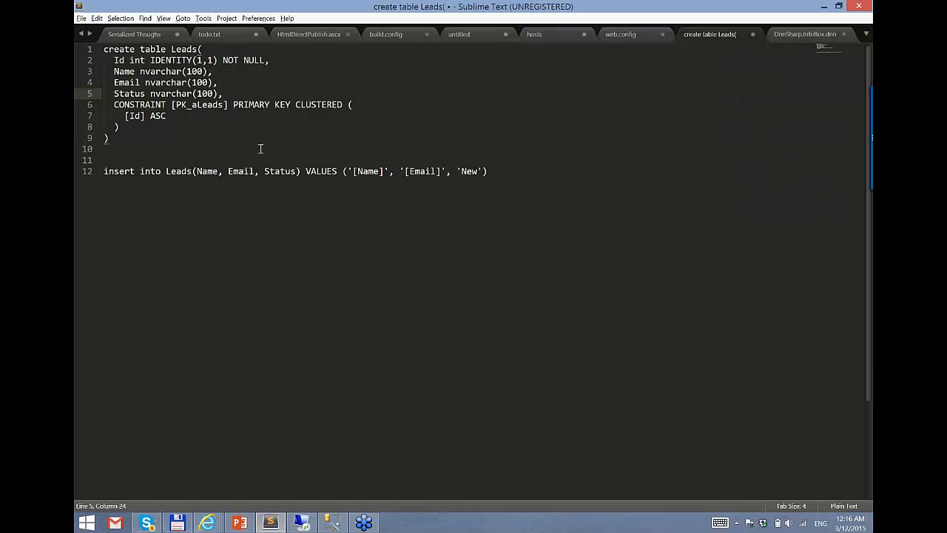
pyautogui.click(166, 141)
pyautogui.moveTo(119, 94); pyautogui.dragTo(104, 49)
pyautogui.click(274, 105)
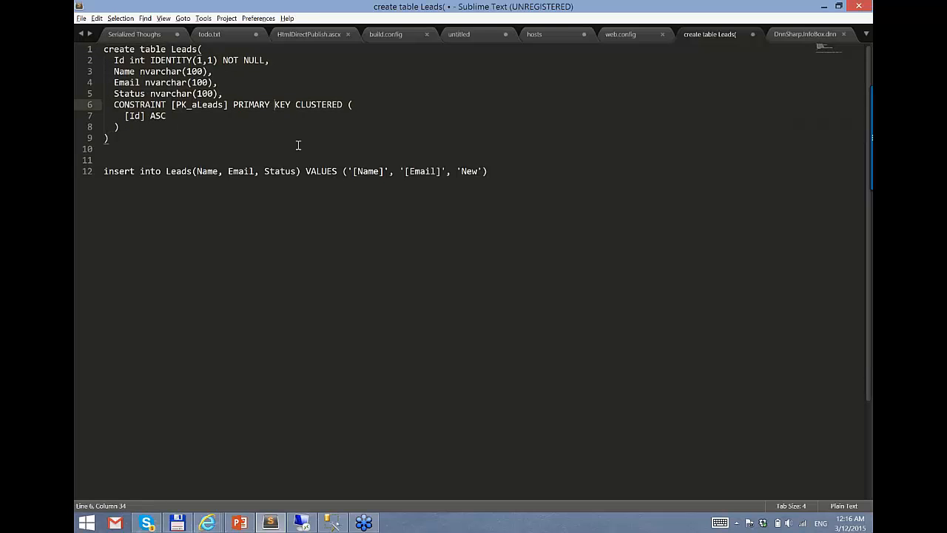
pyautogui.hotkey('ctrl', 'Home')
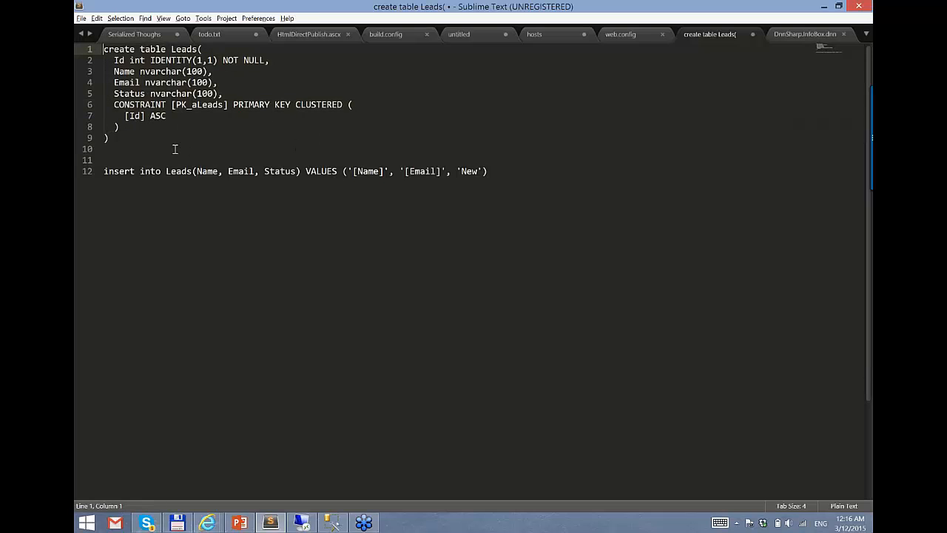
pyautogui.press('Return')
pyautogui.press('Up')
pyautogui.write('drop t')
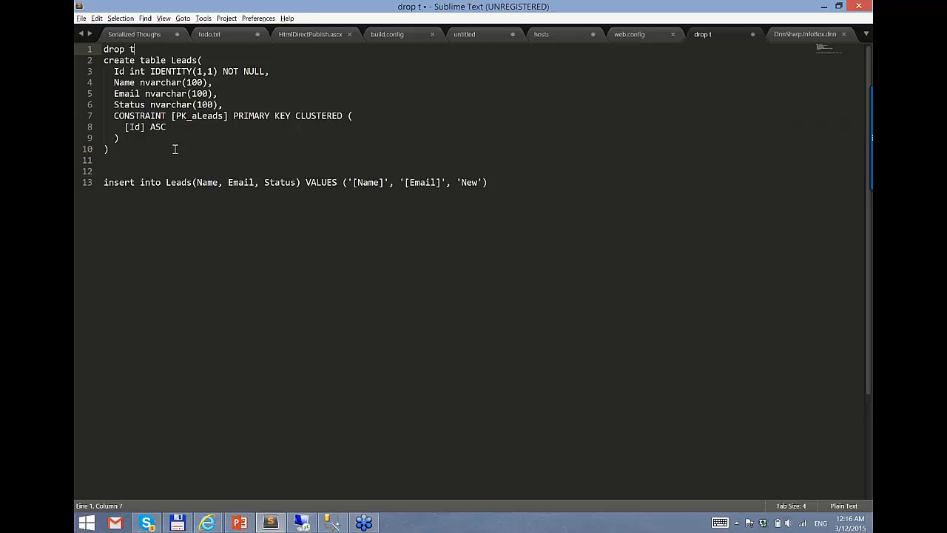
pyautogui.write('able Leads')
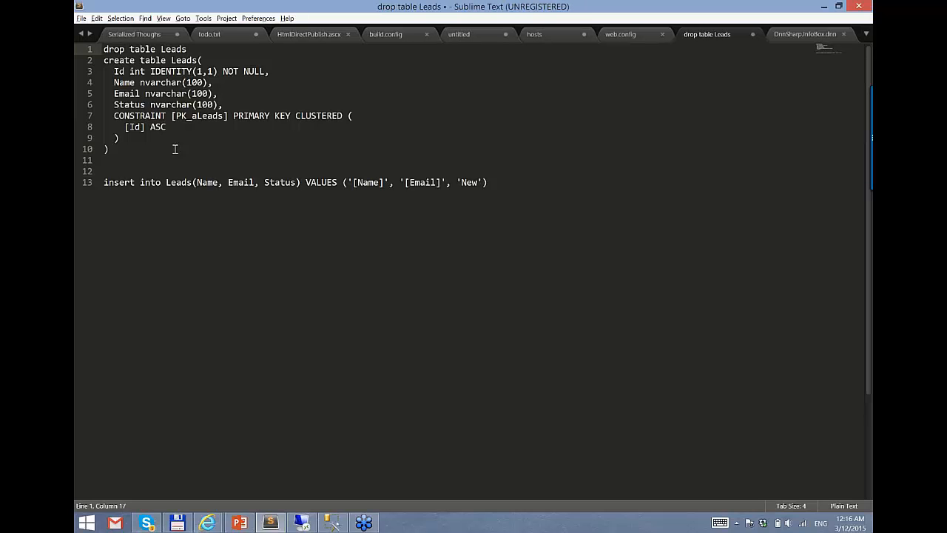
# - Copy the drop and create table statements into the SQL page's query editor in the browser and run the script
pyautogui.moveTo(175, 151); pyautogui.dragTo(99, 48)
pyautogui.hotkey('ctrl', 'c')
pyautogui.hotkey('alt', 'Tab')
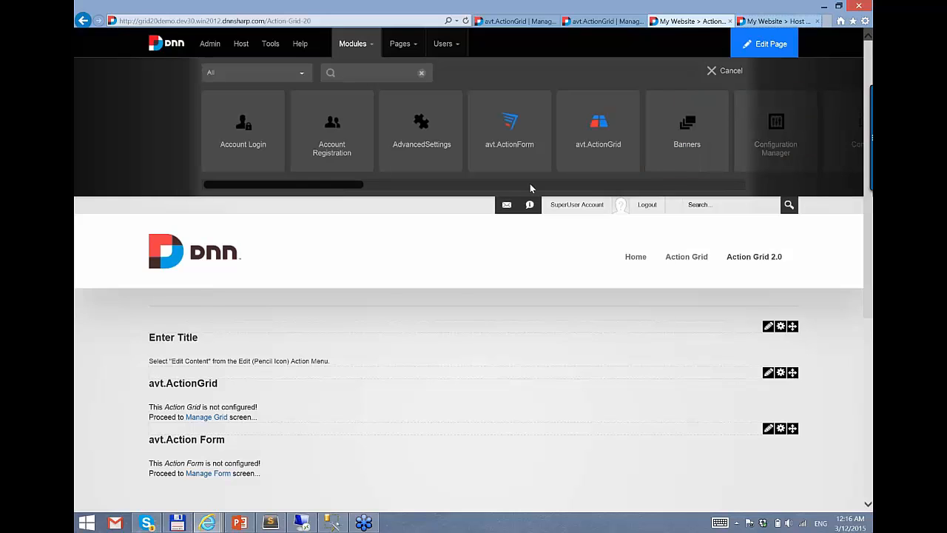
pyautogui.hotkey('ctrl', 'Tab')
pyautogui.click(349, 401)
pyautogui.hotkey('ctrl', 'a')
pyautogui.hotkey('ctrl', 'v')
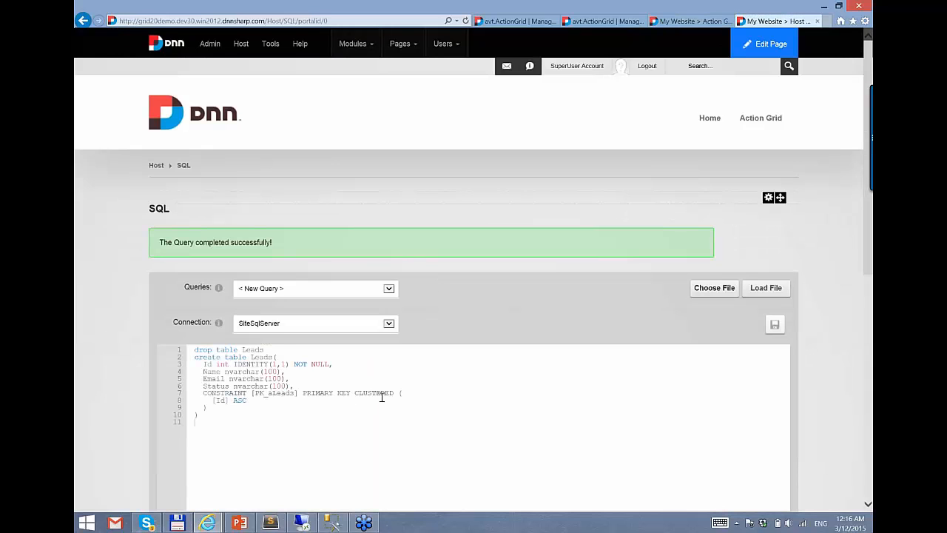
pyautogui.scroll(-4, 381, 397)
pyautogui.click(179, 250)
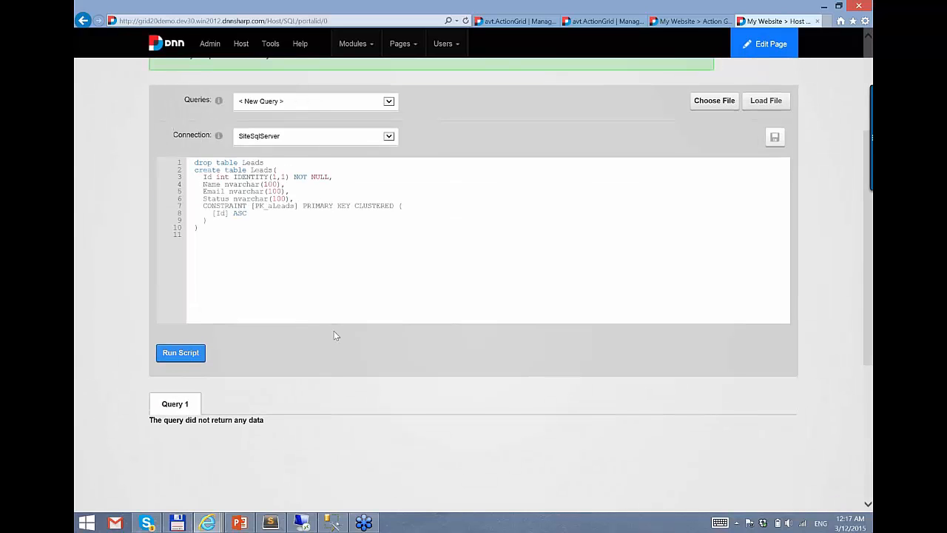
pyautogui.scroll(2, 379, 272)
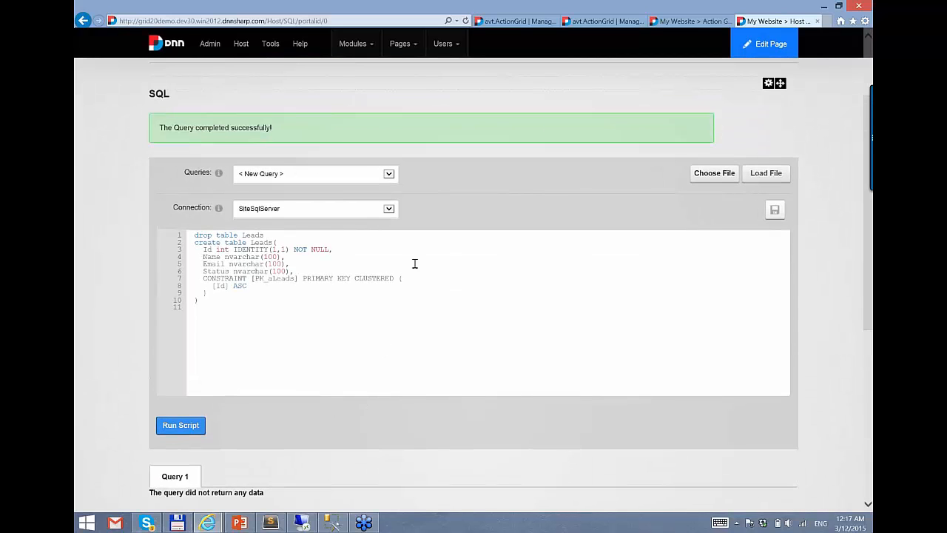
# - Return to the Action Grid 2.0 page and open the Action Form module's Manage Form screen
pyautogui.click(676, 22)
pyautogui.scroll(-2, 316, 375)
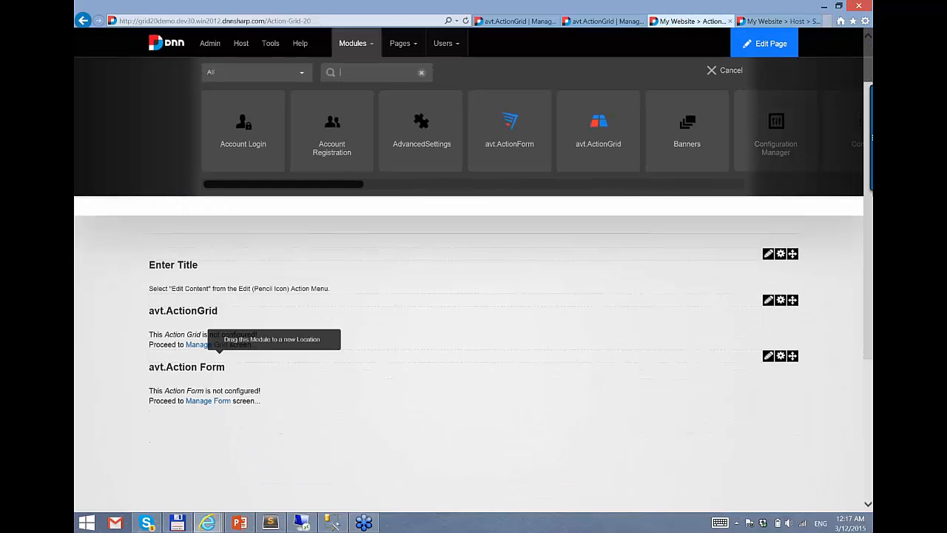
pyautogui.click(207, 400)
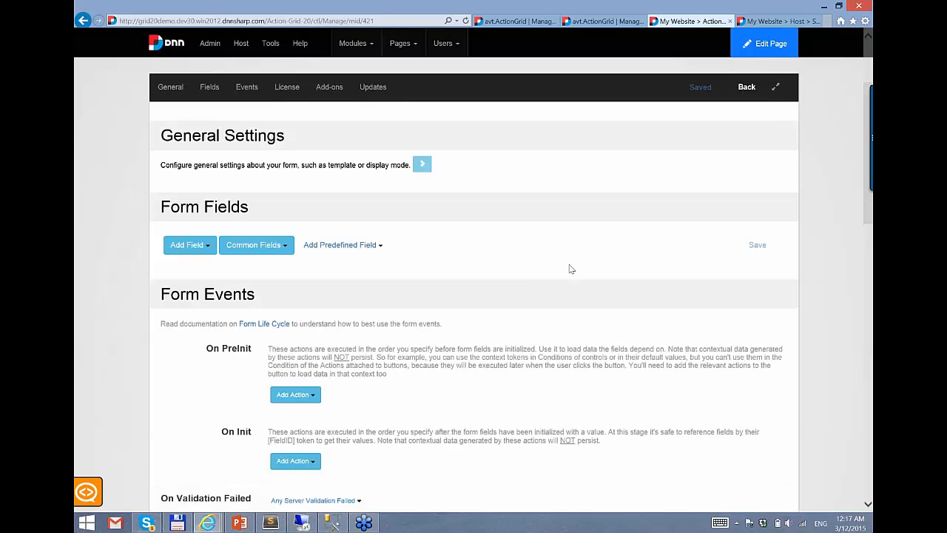
# - Add two text box fields to the form, titled Name and Email
pyautogui.click(255, 245)
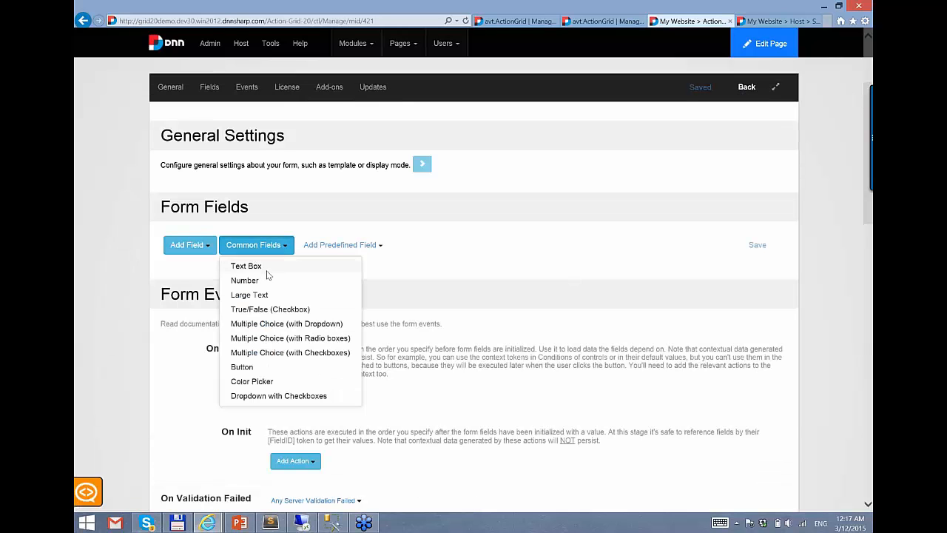
pyautogui.click(271, 274)
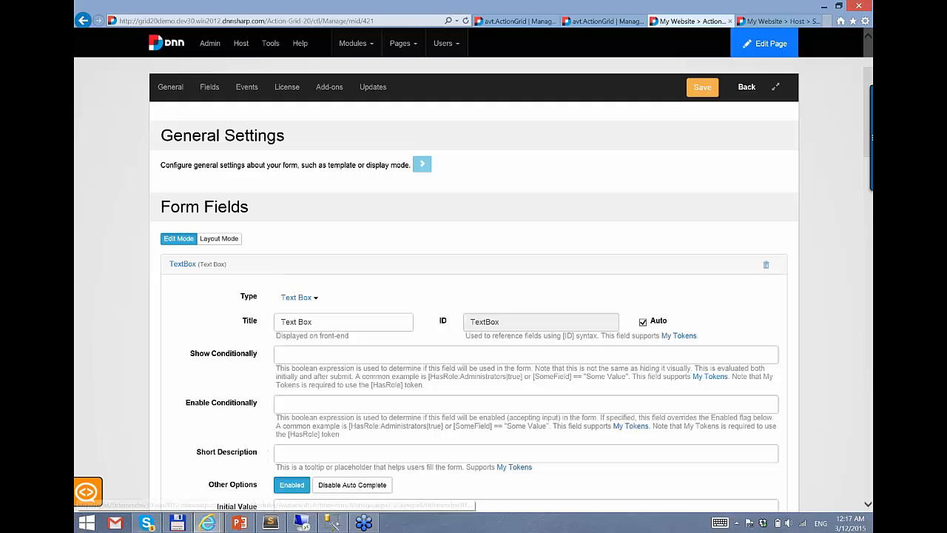
pyautogui.write('Name')
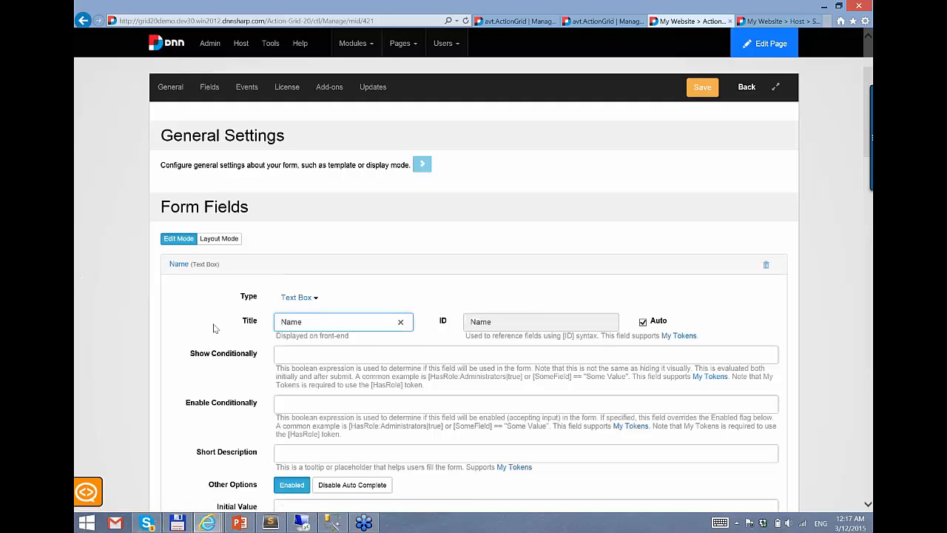
pyautogui.scroll(-1, 267, 363)
pyautogui.scroll(-12, 292, 309)
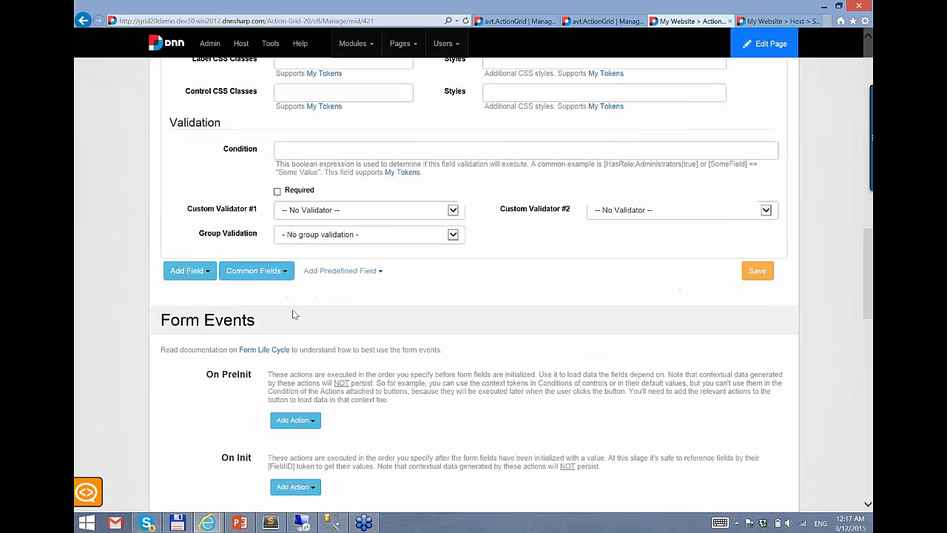
pyautogui.click(278, 271)
pyautogui.click(286, 296)
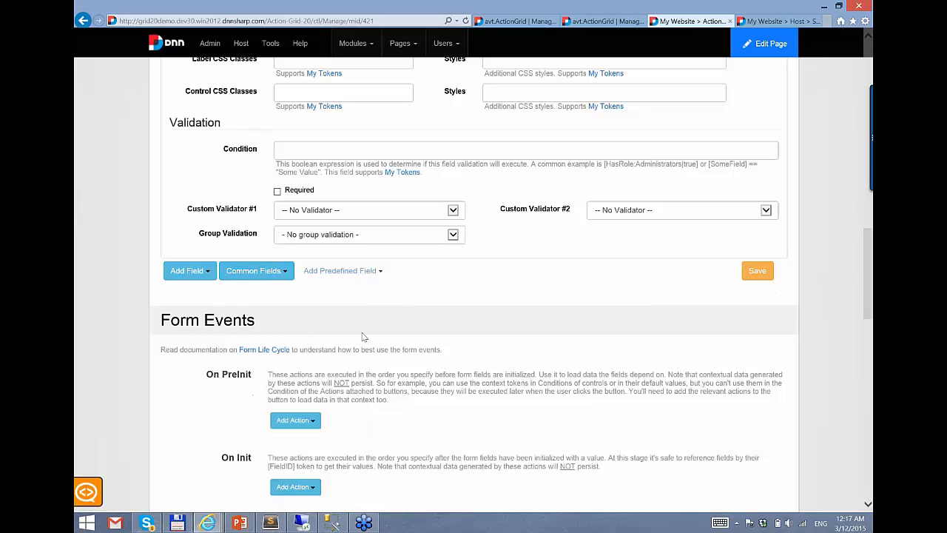
pyautogui.write('Email')
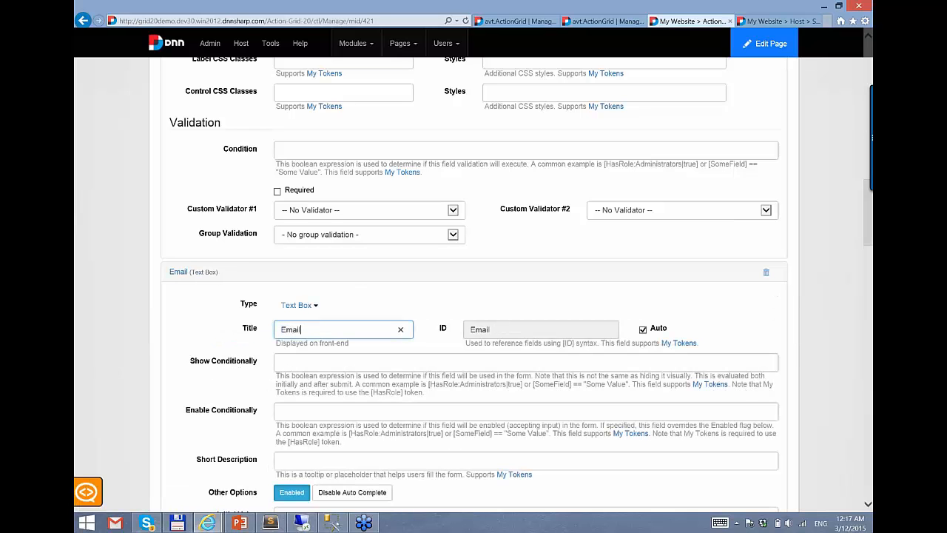
# - Add a Submit button to the form with a Run SQL Query action in its click handler
pyautogui.scroll(-15, 345, 303)
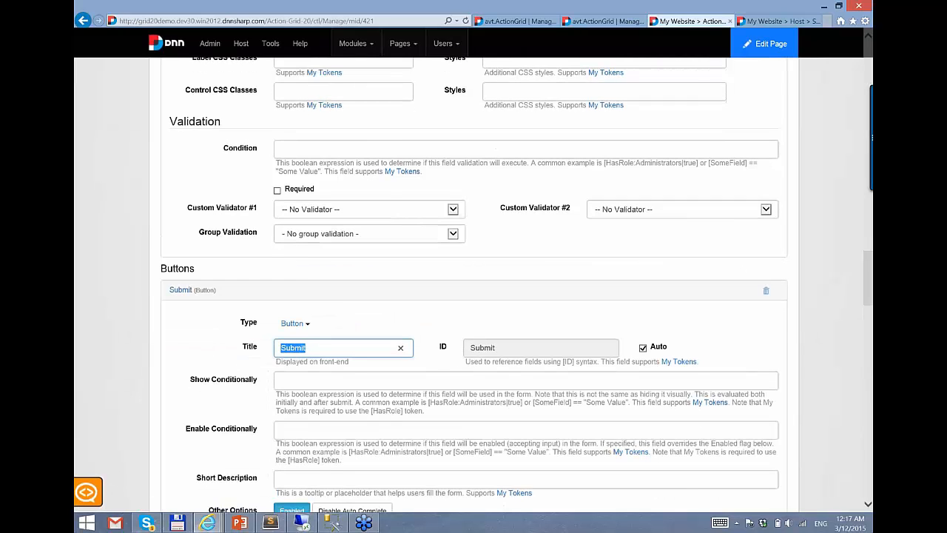
pyautogui.scroll(-3, 325, 372)
pyautogui.click(302, 253)
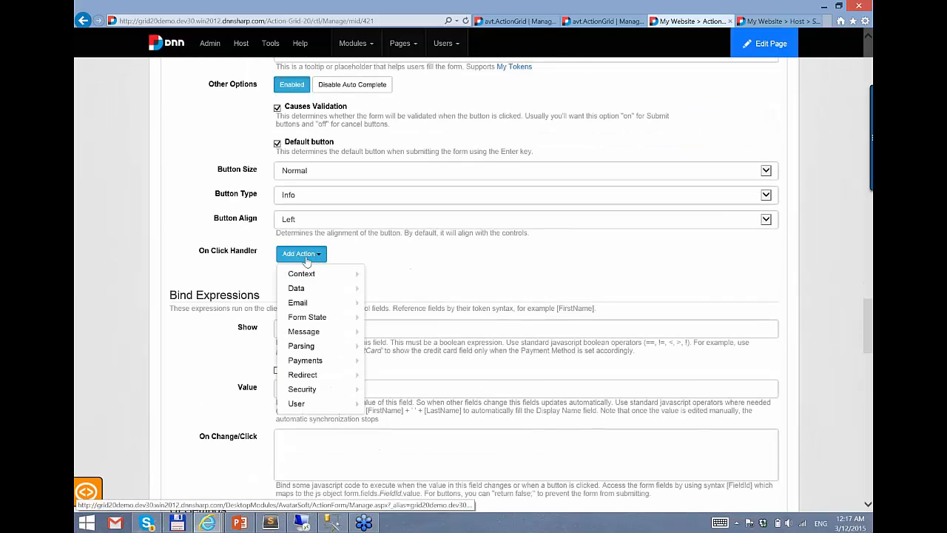
pyautogui.moveTo(314, 288)
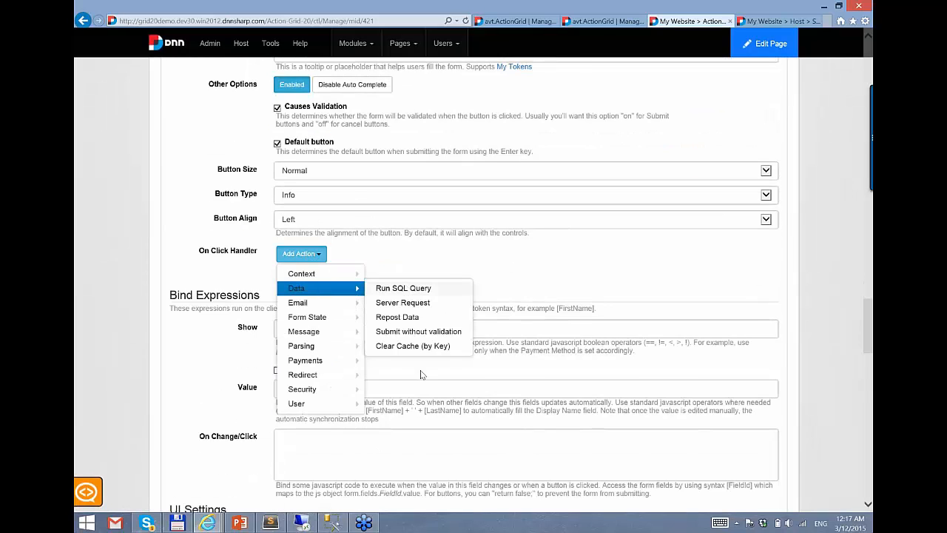
pyautogui.click(403, 288)
# - Set the action's SQL query to the Sublime Text statement "insert into Leads(Name, Email, Status) VALUES ('[Name]', '[Email]', 'New')"
pyautogui.scroll(-2, 425, 318)
pyautogui.click(425, 321)
pyautogui.write('insert int')
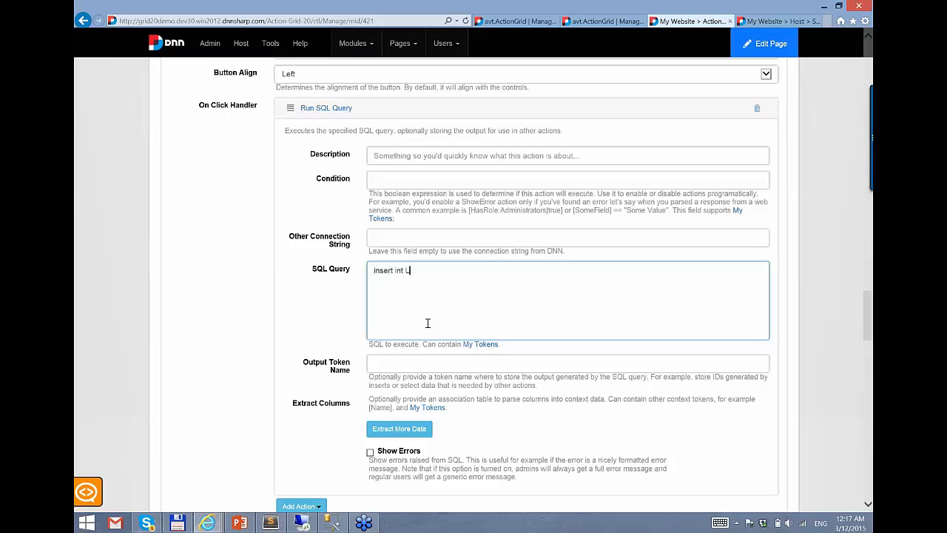
pyautogui.hotkey('ctrl', 'a')
pyautogui.click(270, 522)
pyautogui.moveTo(573, 188); pyautogui.dragTo(76, 182)
pyautogui.hotkey('ctrl', 'c')
pyautogui.hotkey('alt', 'Tab')
pyautogui.hotkey('ctrl', 'v')
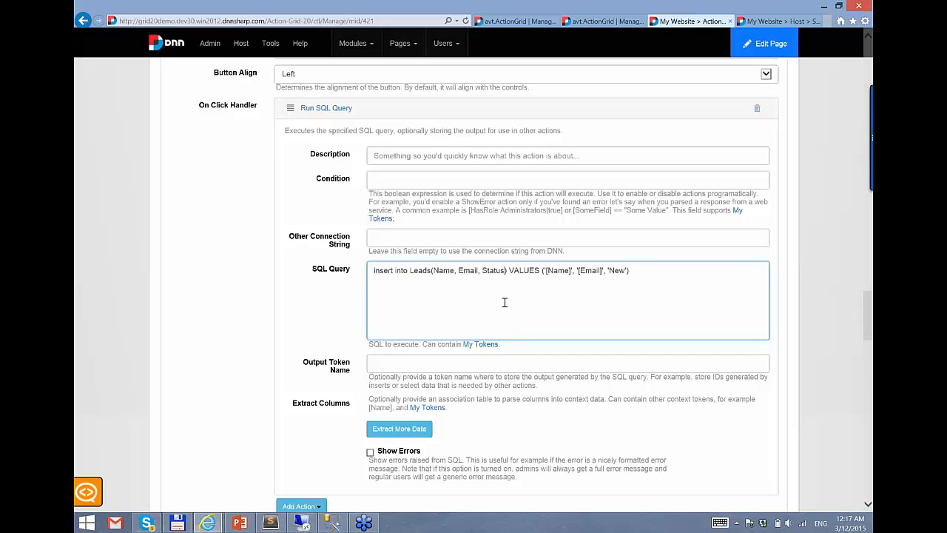
pyautogui.click(429, 280)
pyautogui.click(592, 271)
pyautogui.doubleClick(611, 271)
pyautogui.click(615, 271)
# - Save the form's configuration
pyautogui.scroll(-3, 323, 383)
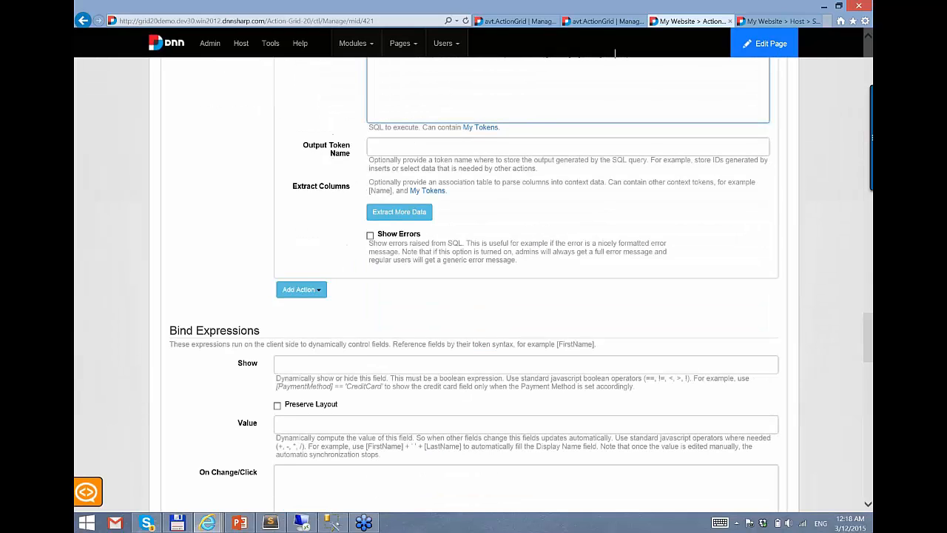
pyautogui.scroll(-4, 615, 54)
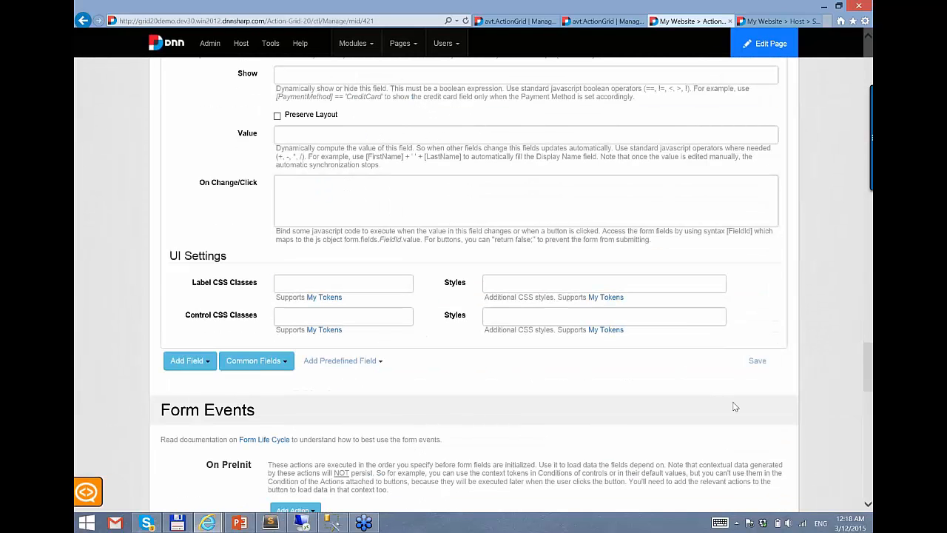
pyautogui.press('F5')
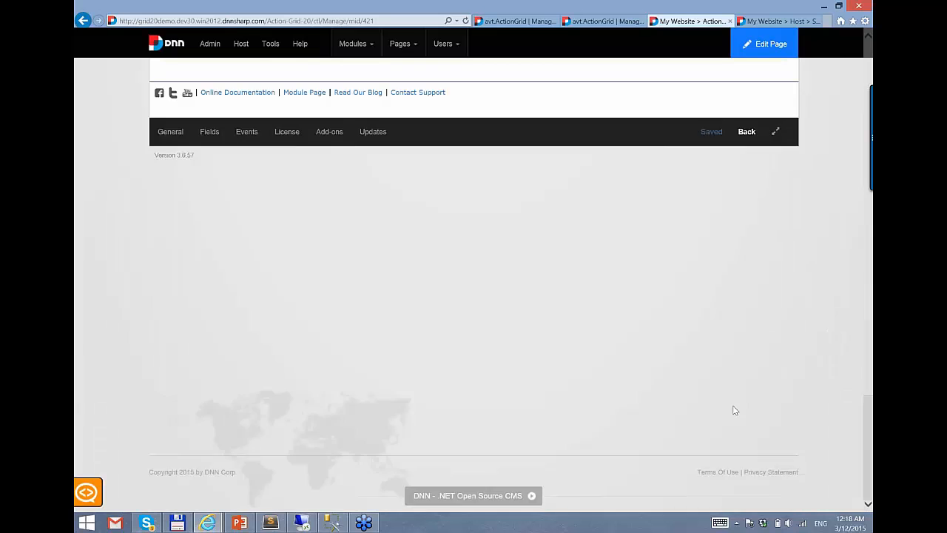
# - Return to the Action Grid 2.0 page and submit a test lead through the form, filling in the name and email
pyautogui.scroll(-8, 725, 430)
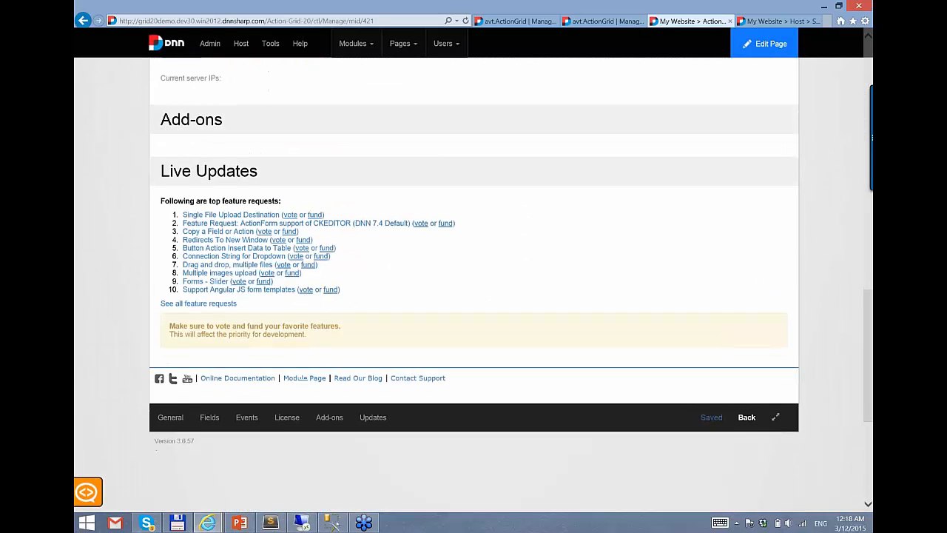
pyautogui.click(747, 428)
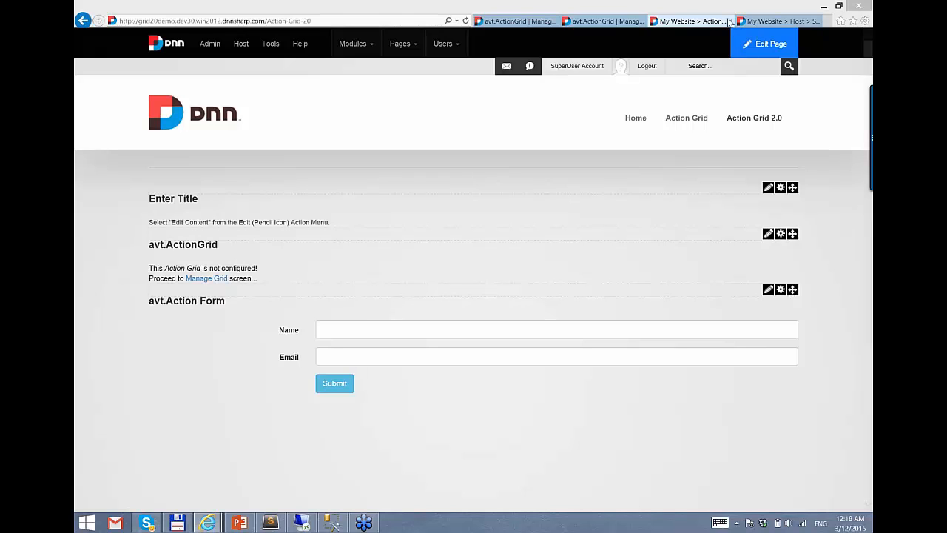
pyautogui.click(405, 387)
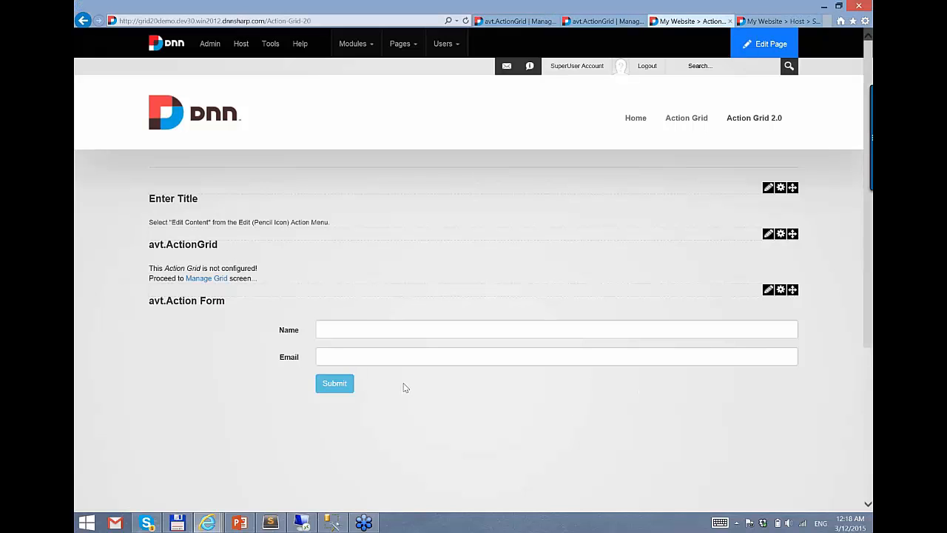
pyautogui.click(402, 330)
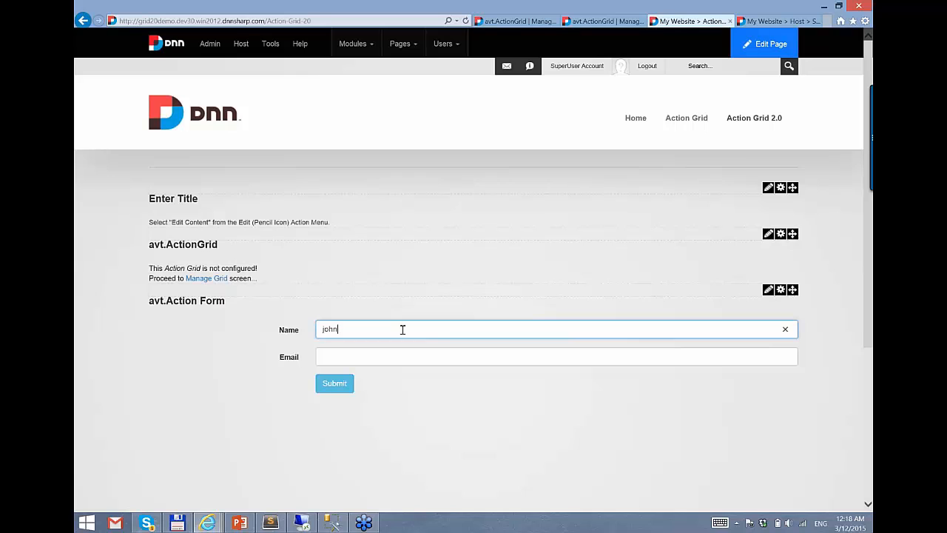
pyautogui.press('Tab')
pyautogui.write('john@doe.')
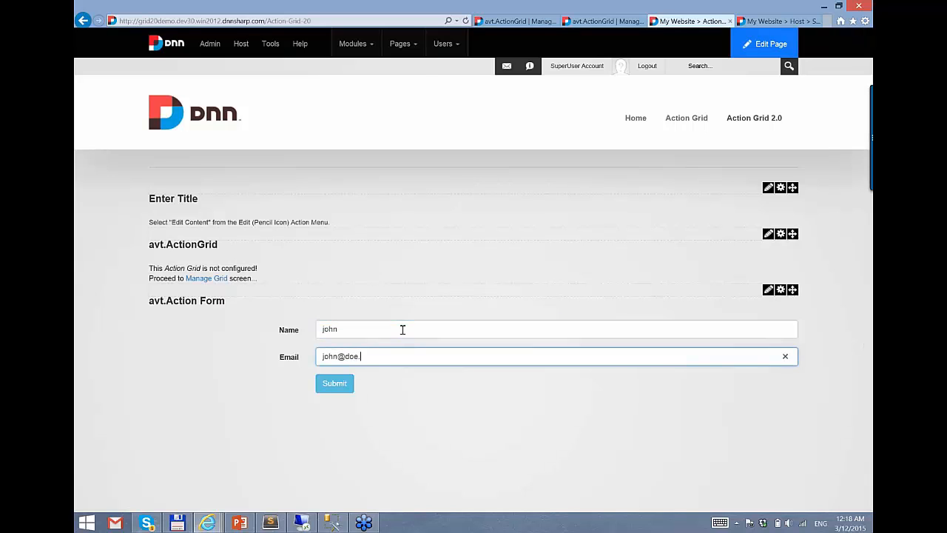
pyautogui.write('com')
pyautogui.press('Tab')
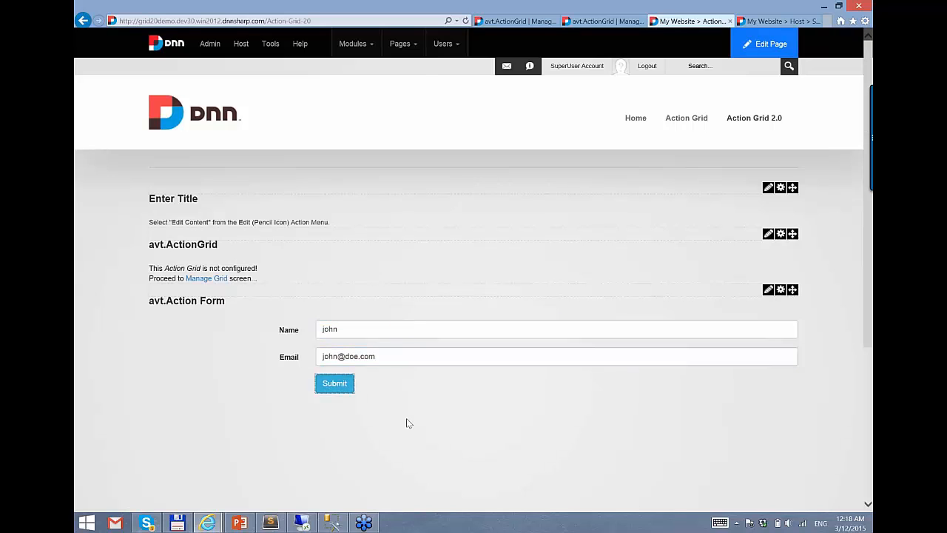
pyautogui.press('Return')
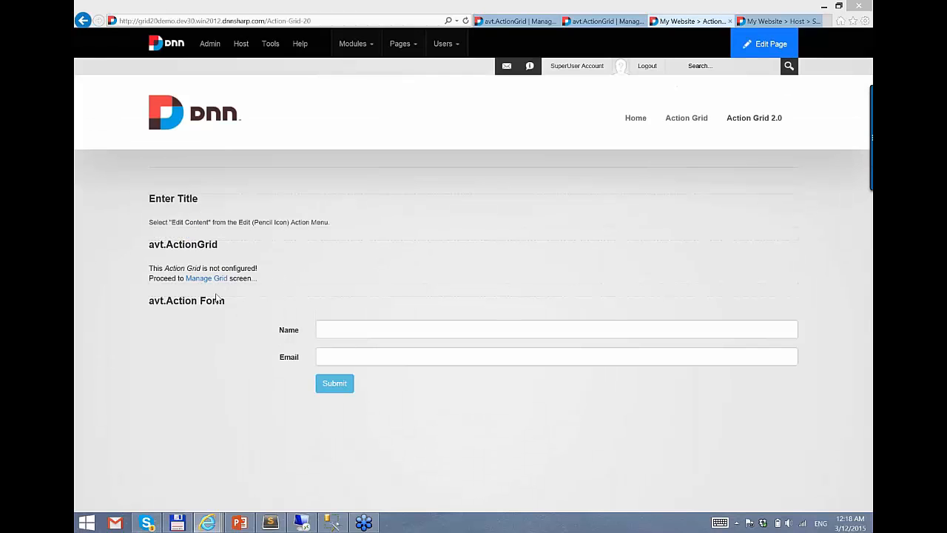
# - Open the Action Grid's configuration and set its data source to Action Form, using the avt.Action Form #421 module
pyautogui.click(214, 282)
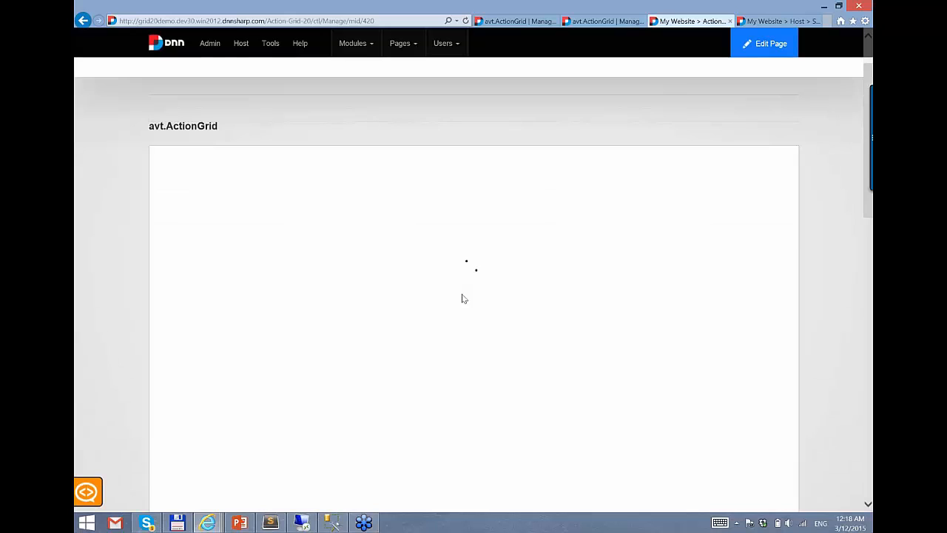
pyautogui.scroll(-1, 431, 352)
pyautogui.scroll(-2, 431, 351)
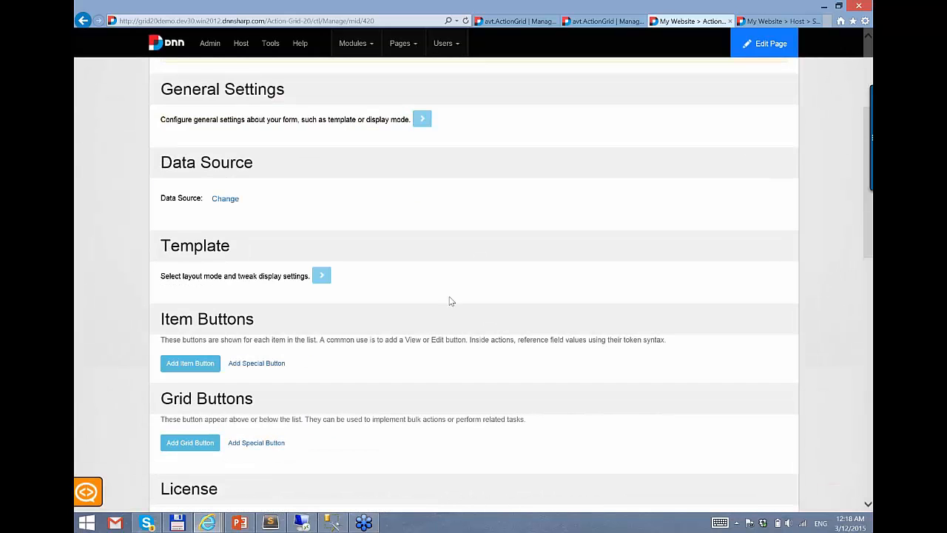
pyautogui.click(225, 198)
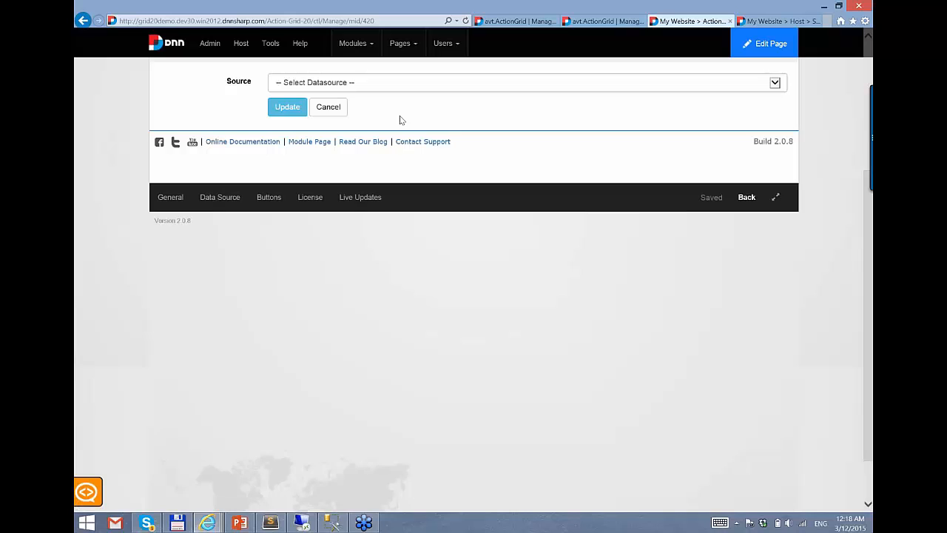
pyautogui.scroll(1, 399, 120)
pyautogui.click(359, 163)
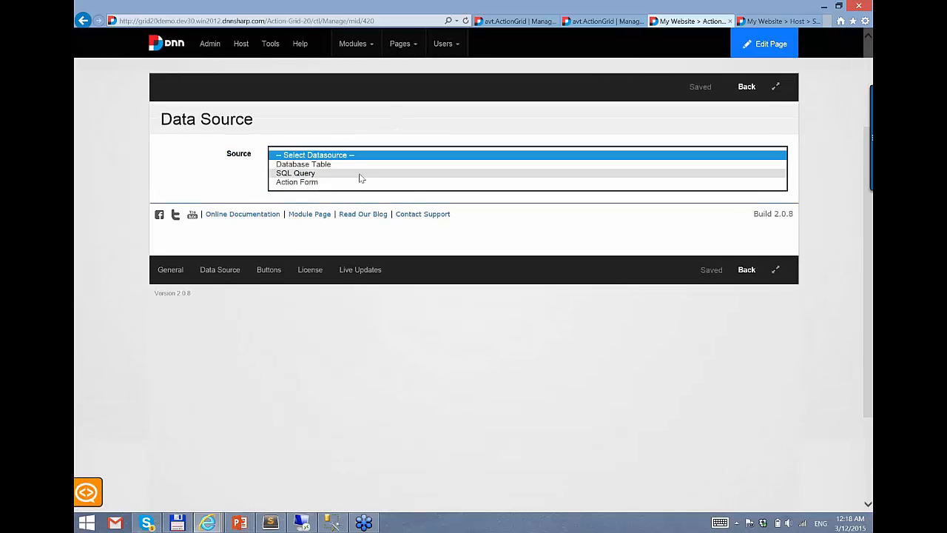
pyautogui.click(365, 183)
pyautogui.click(369, 181)
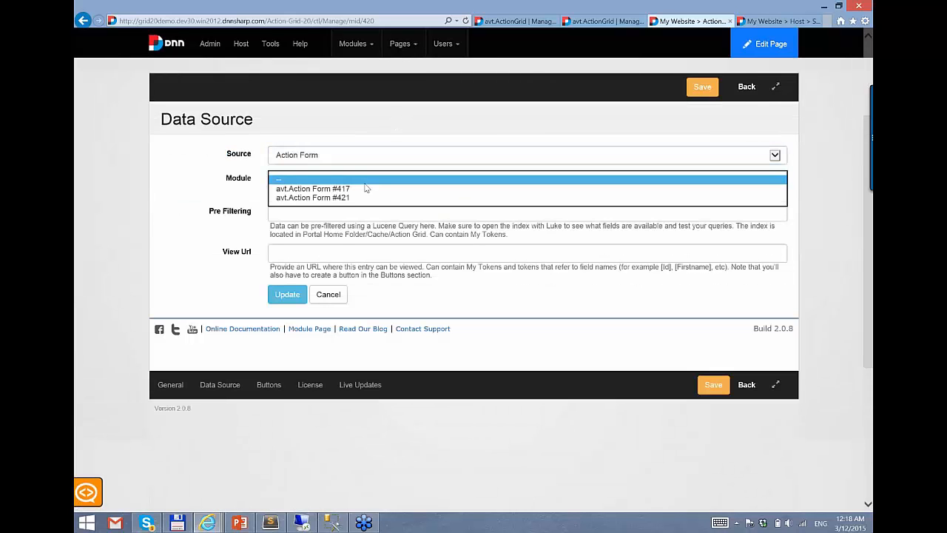
pyautogui.click(342, 196)
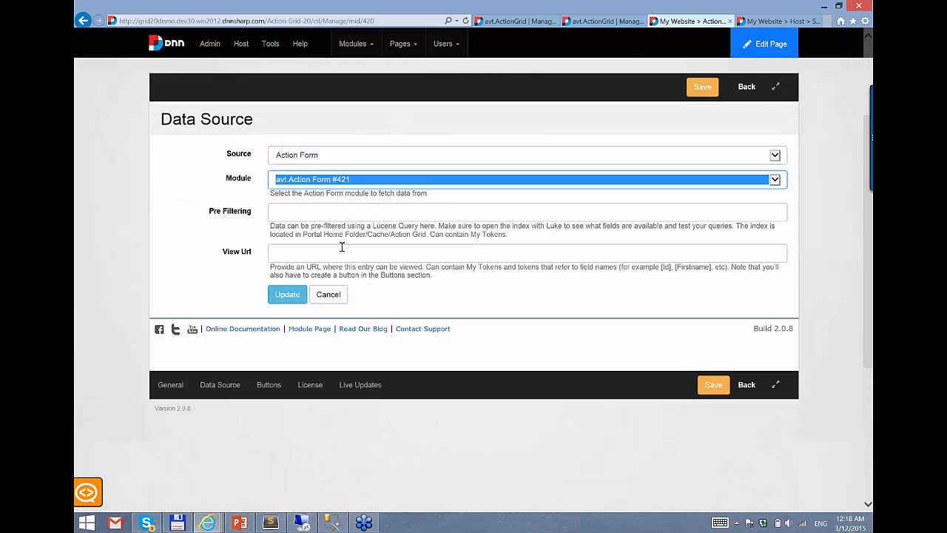
pyautogui.click(287, 295)
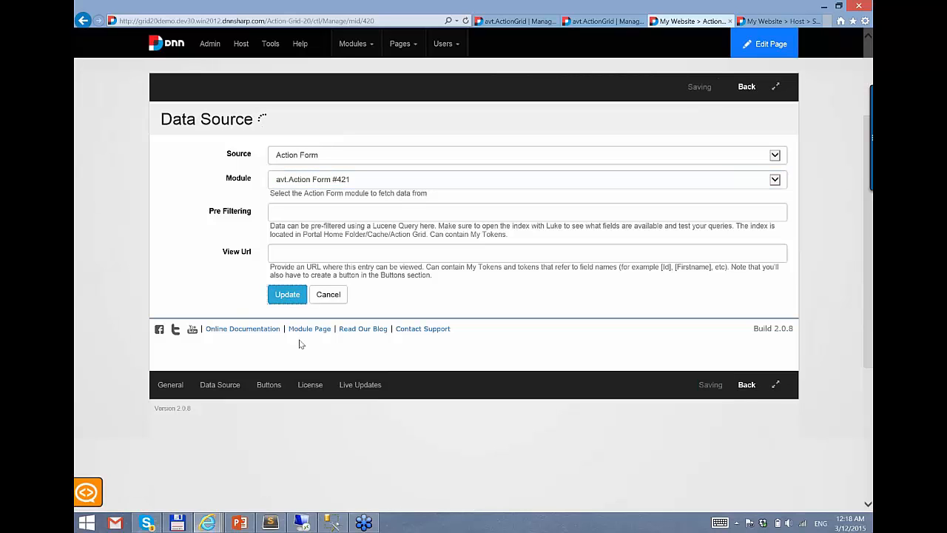
# - Add the Name, Email and Id fields from the data source to the grid
pyautogui.click(185, 256)
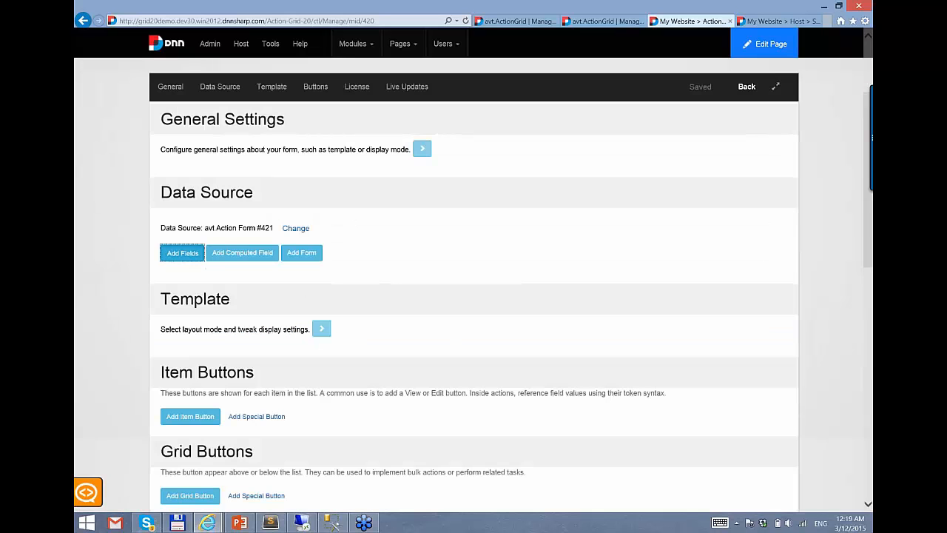
pyautogui.click(196, 266)
pyautogui.click(381, 264)
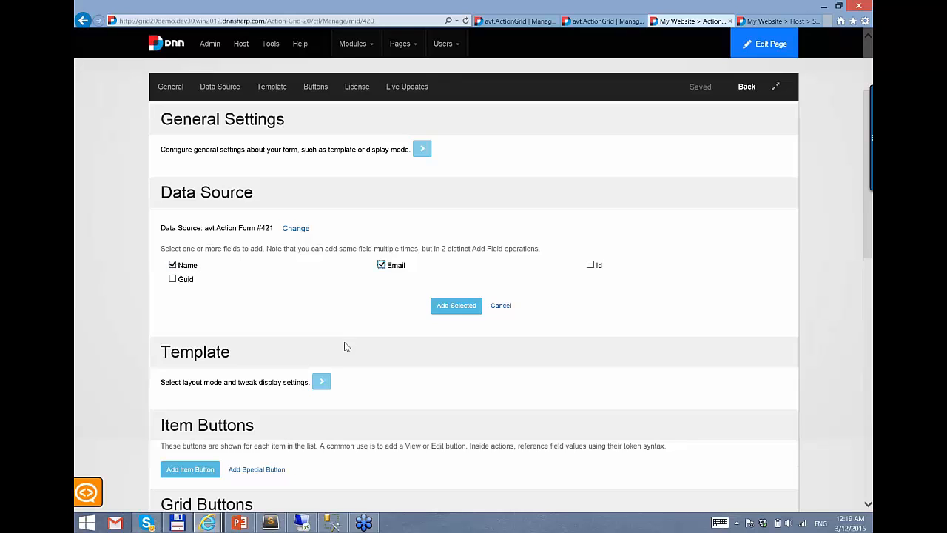
pyautogui.click(590, 265)
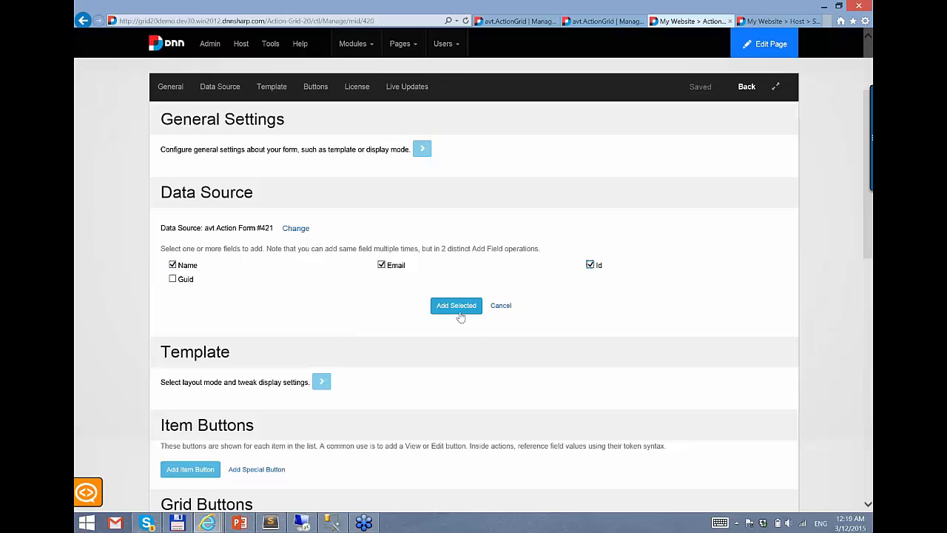
pyautogui.click(458, 307)
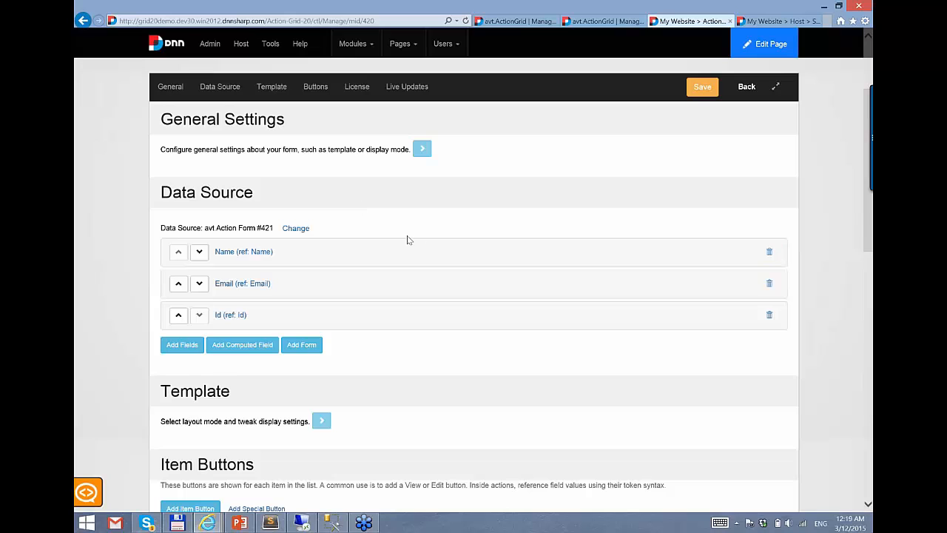
pyautogui.scroll(-2, 349, 220)
pyautogui.scroll(2, 310, 255)
pyautogui.scroll(-1, 370, 311)
pyautogui.scroll(-1, 407, 288)
pyautogui.scroll(1, 402, 281)
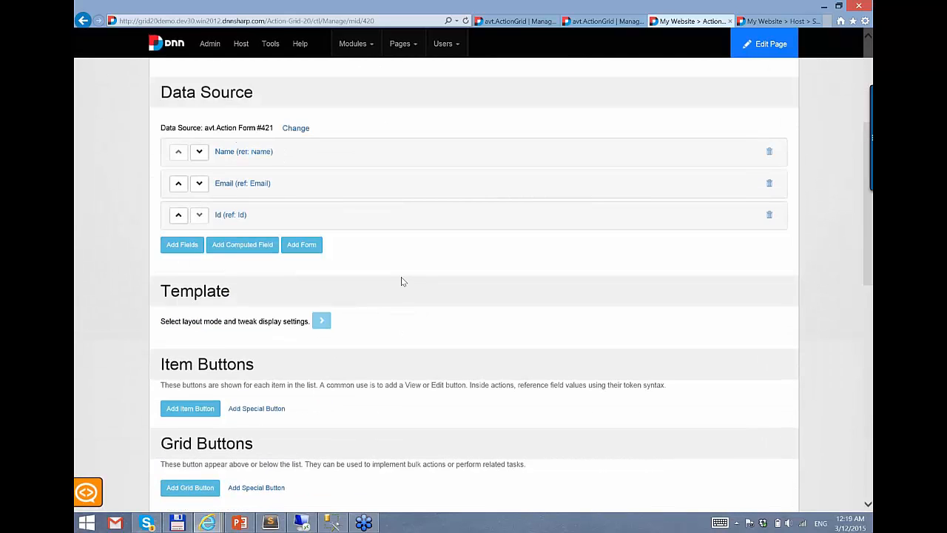
pyautogui.scroll(1, 384, 266)
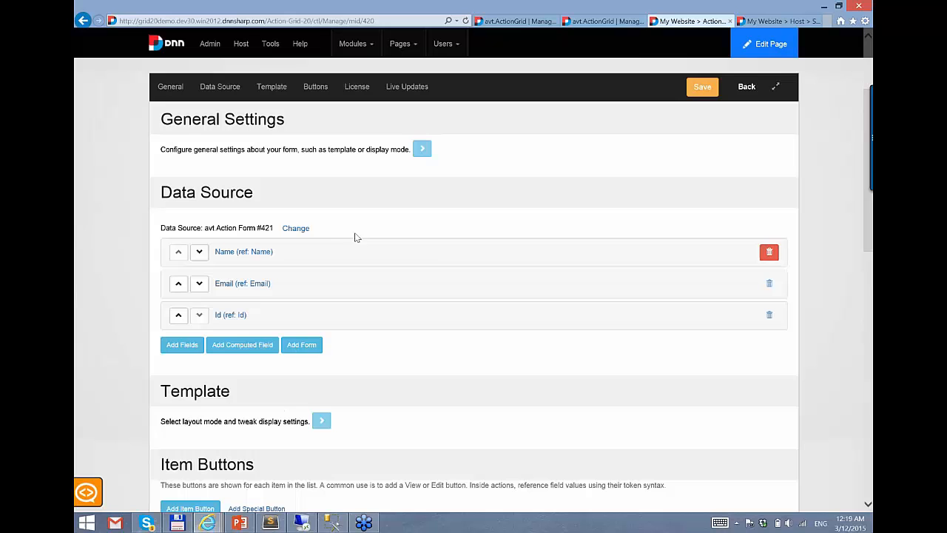
# - Change the grid's data source to the Leads database table, with Id as the ID column
pyautogui.click(296, 228)
pyautogui.click(339, 153)
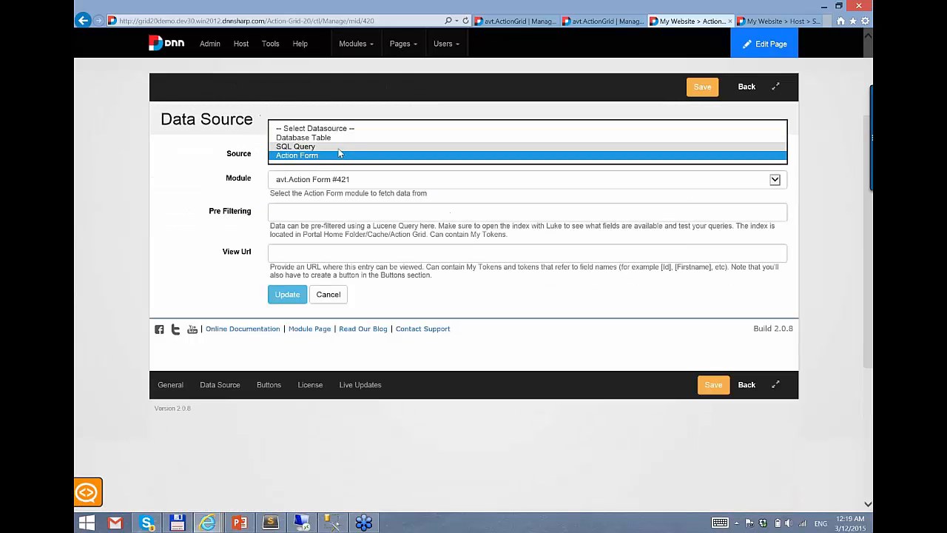
pyautogui.click(303, 138)
pyautogui.click(332, 184)
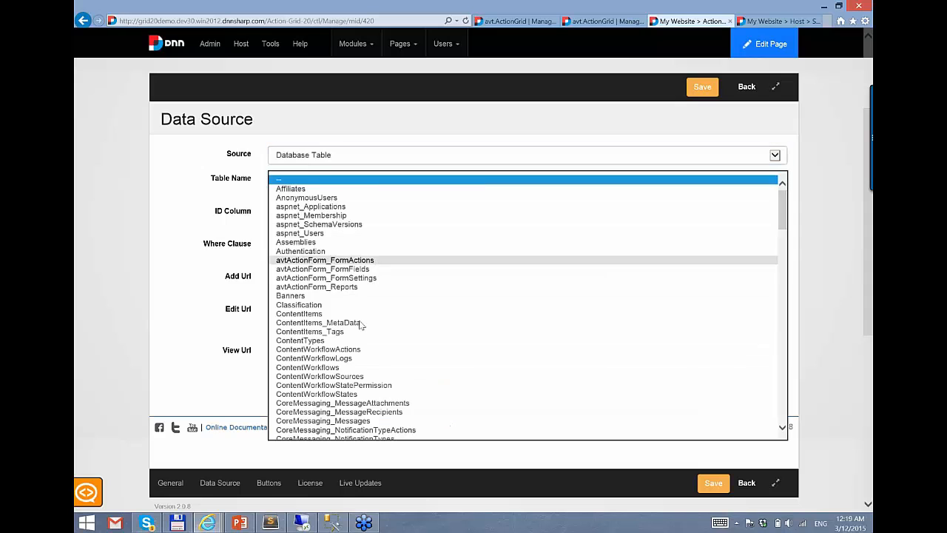
pyautogui.scroll(-5, 361, 324)
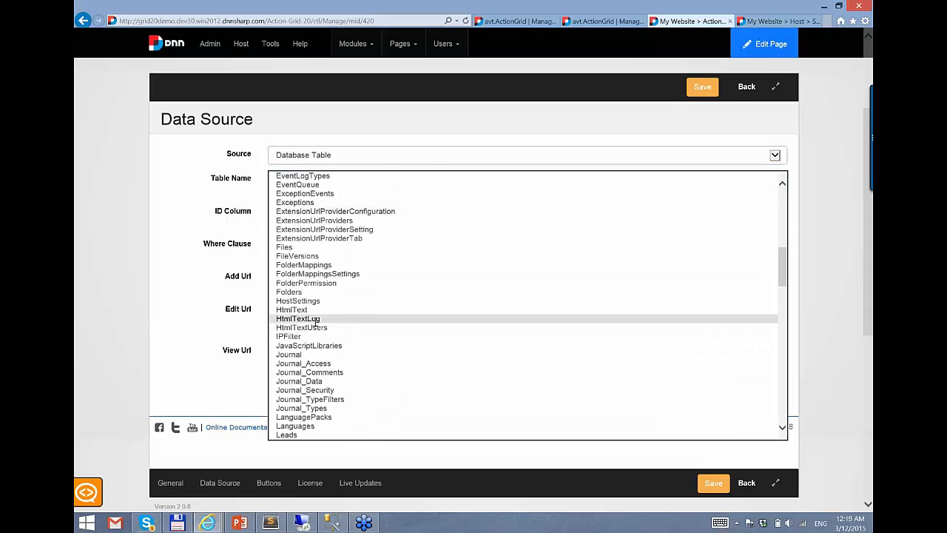
pyautogui.scroll(2, 316, 323)
pyautogui.scroll(-4, 316, 321)
pyautogui.click(326, 381)
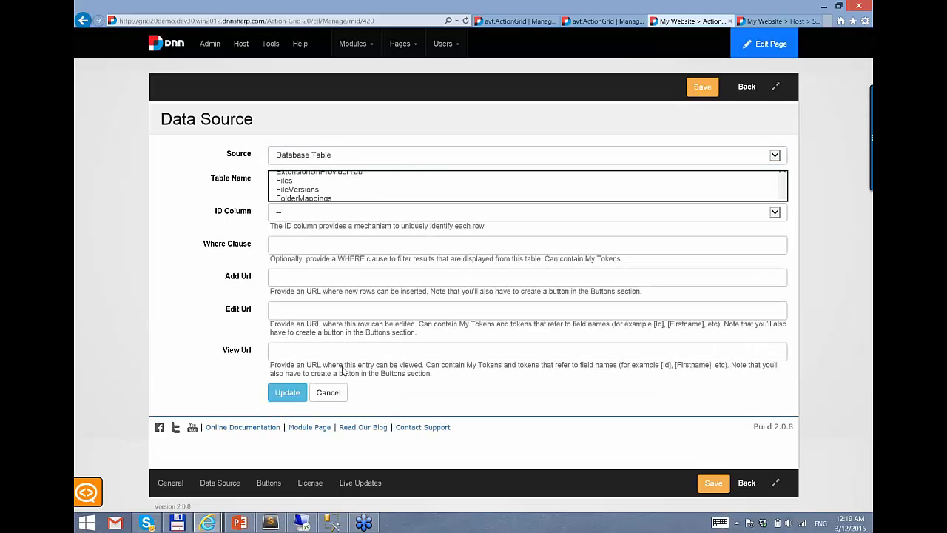
pyautogui.click(292, 218)
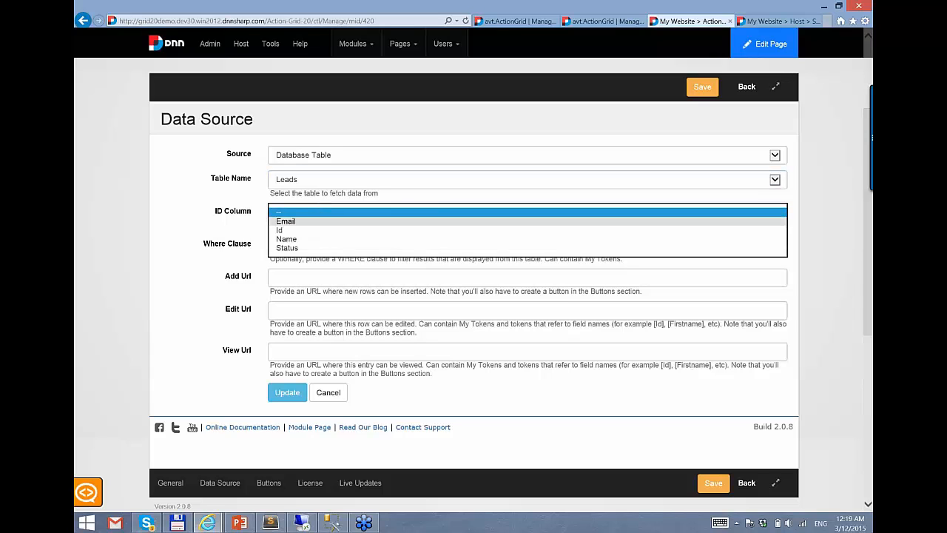
pyautogui.click(296, 226)
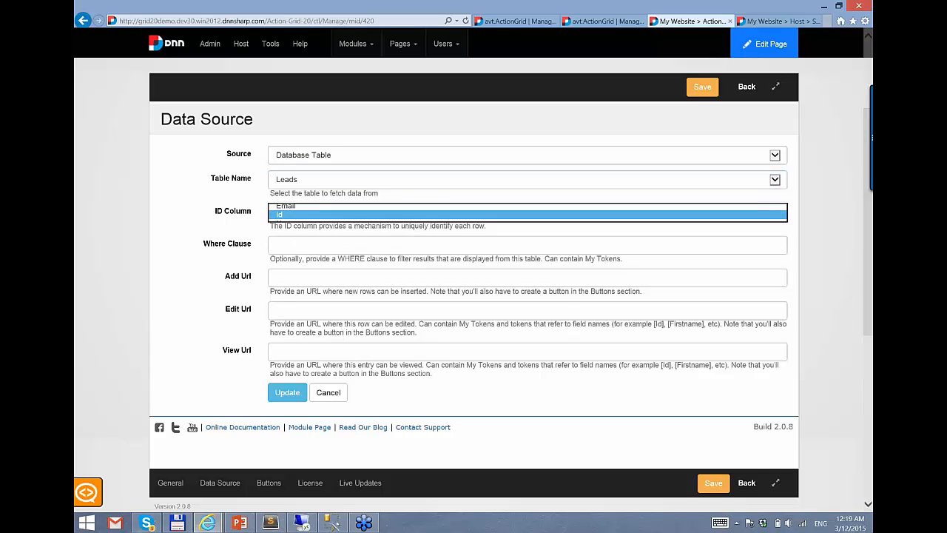
pyautogui.click(281, 394)
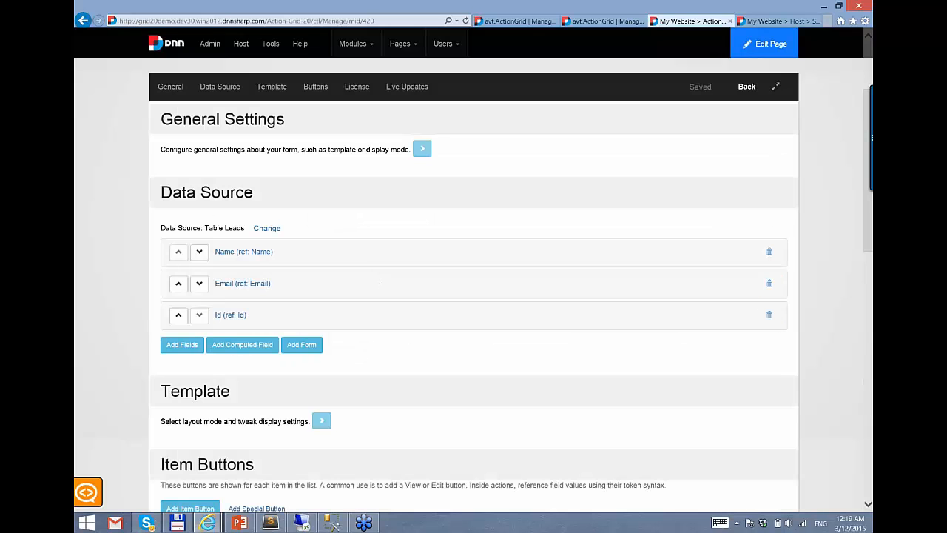
# - Add the Status field to the grid and move the Id field to the top of the field list
pyautogui.click(183, 344)
pyautogui.scroll(-1, 289, 402)
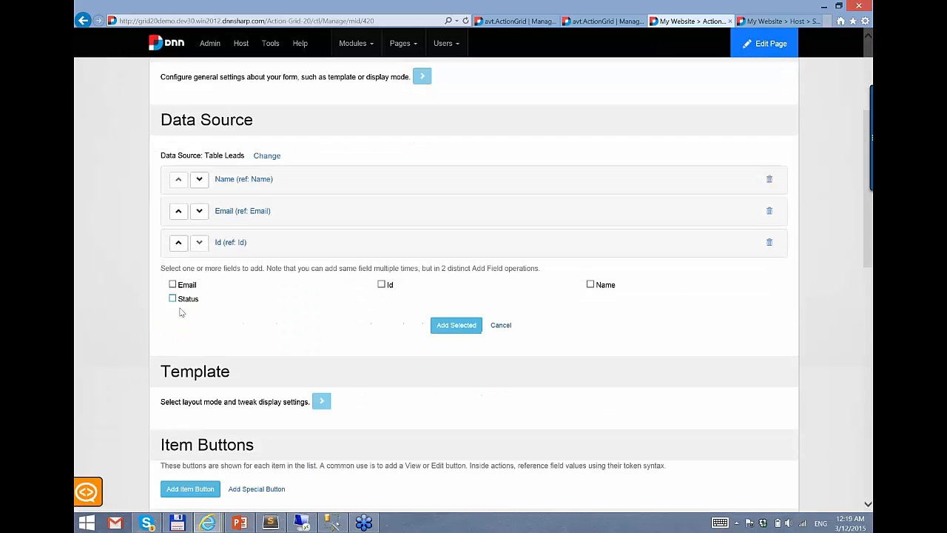
pyautogui.click(172, 298)
pyautogui.click(456, 325)
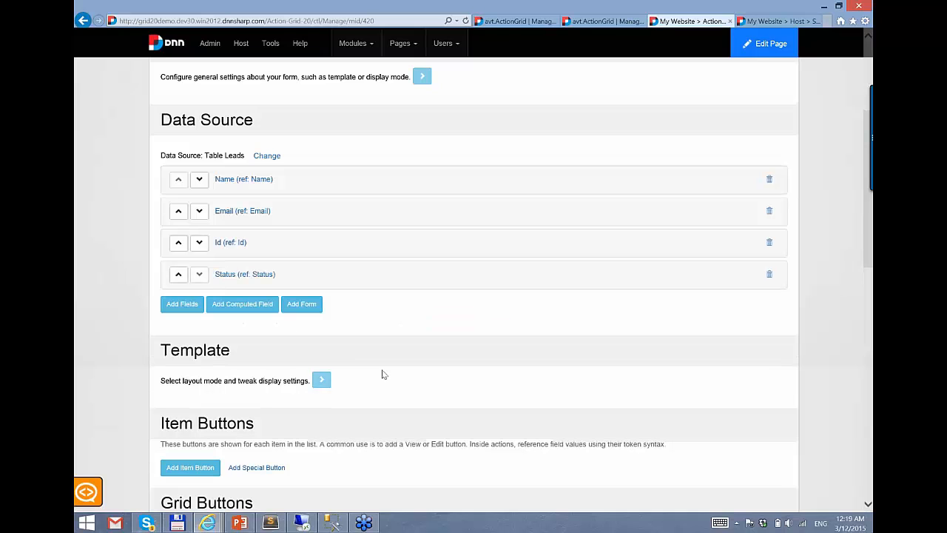
pyautogui.click(178, 242)
pyautogui.click(178, 211)
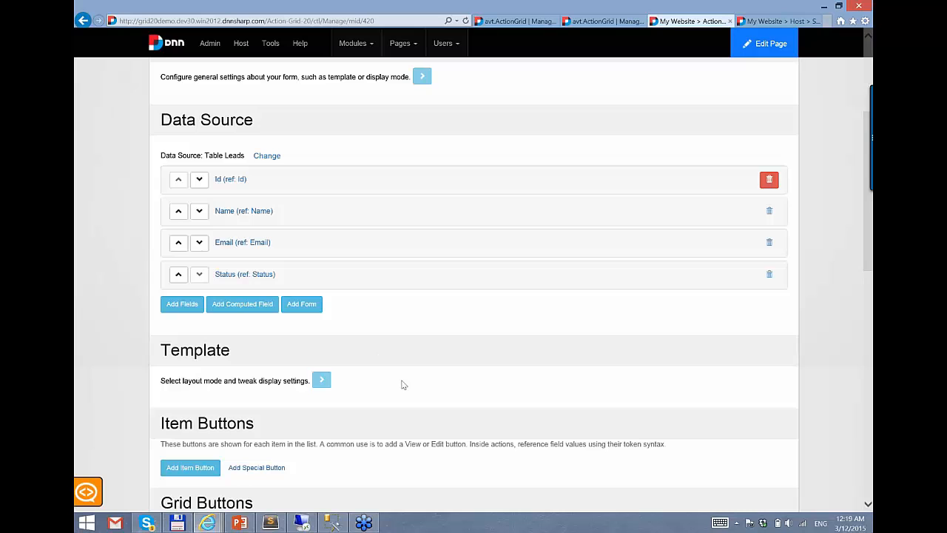
# - Return to the page and view the leads listed in the Action Grid
pyautogui.scroll(-4, 403, 385)
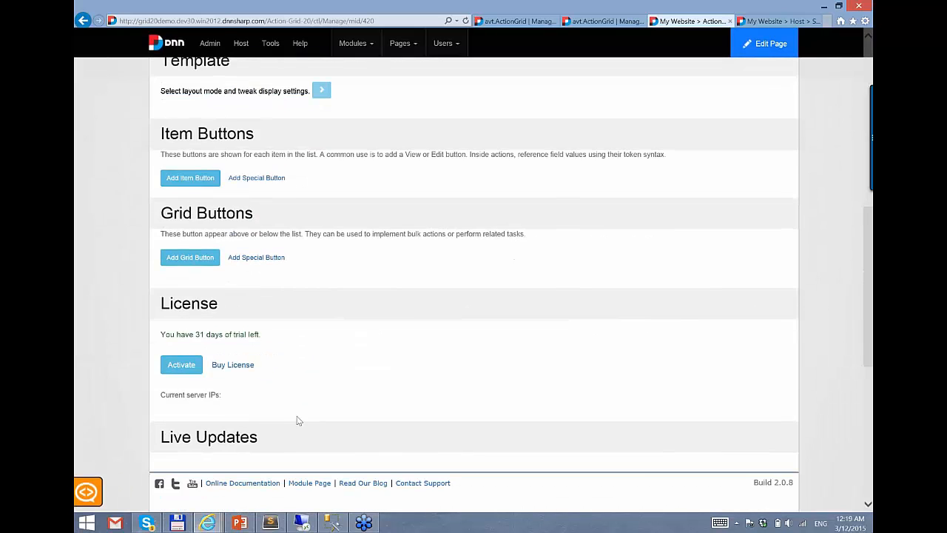
pyautogui.scroll(4, 298, 420)
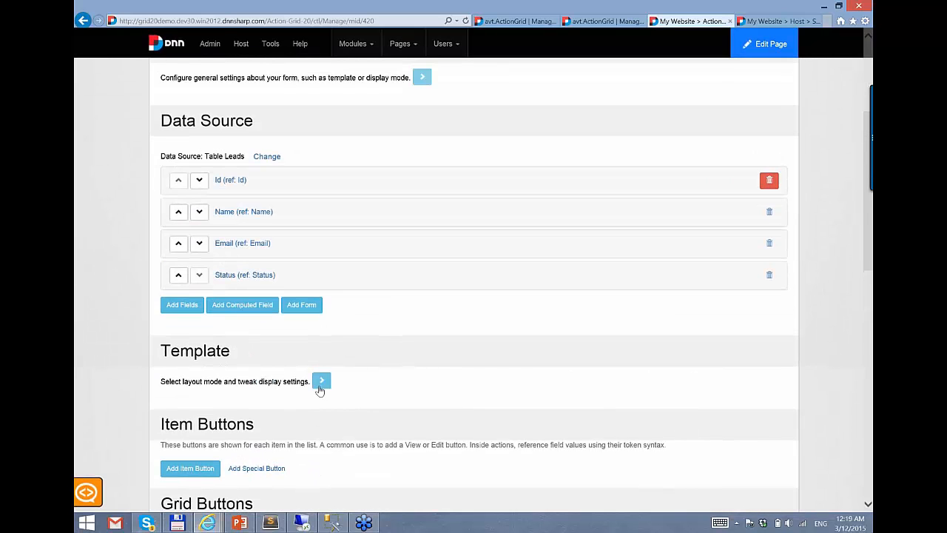
pyautogui.scroll(-5, 466, 400)
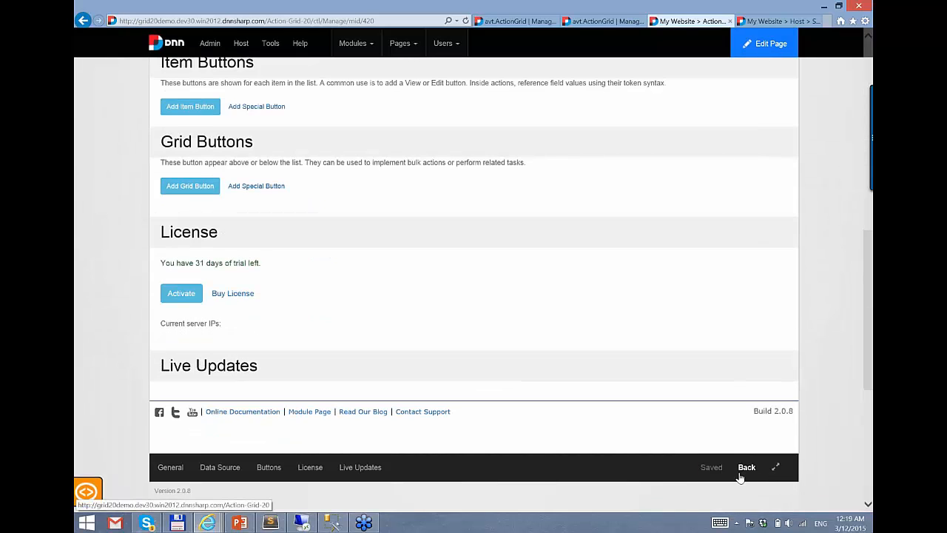
pyautogui.click(746, 476)
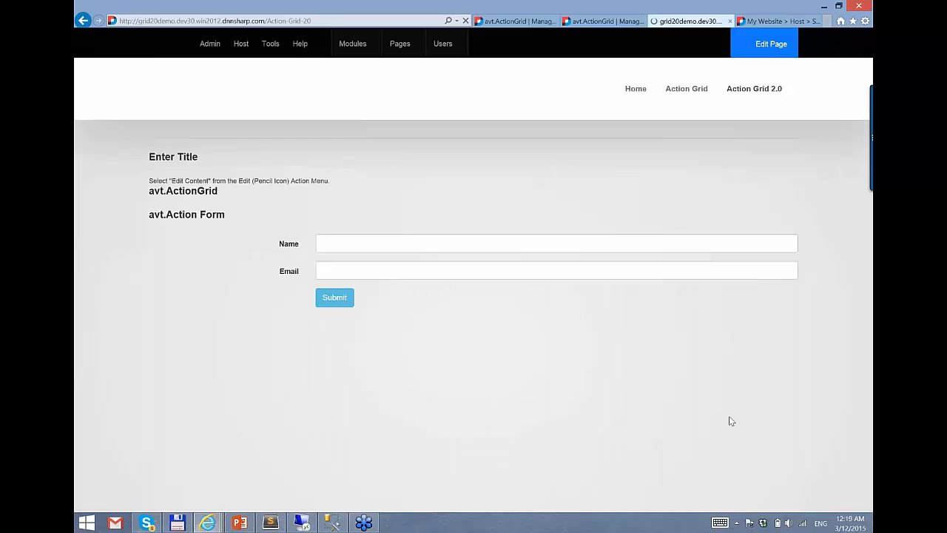
pyautogui.scroll(-2, 391, 285)
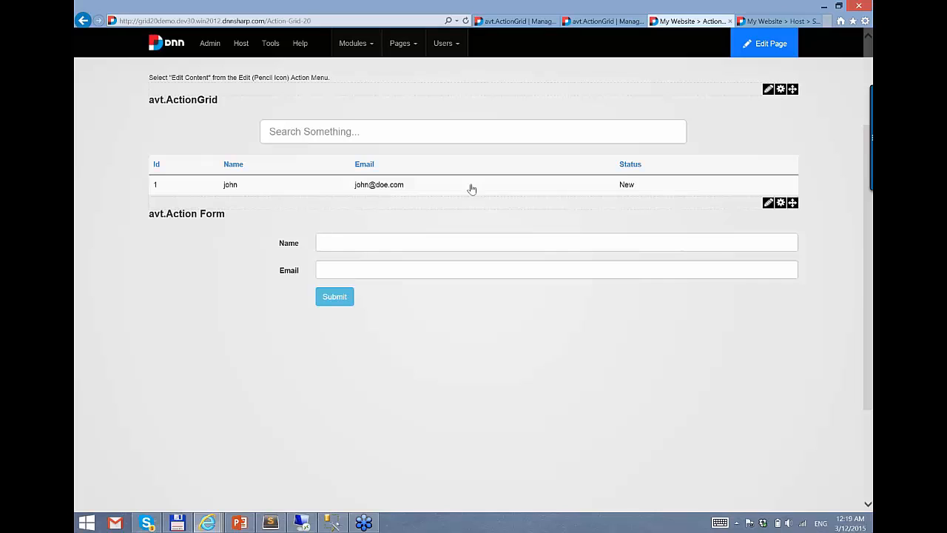
# - Open the Action Grid's settings and add a form to its Data Source fields
pyautogui.scroll(2, 414, 270)
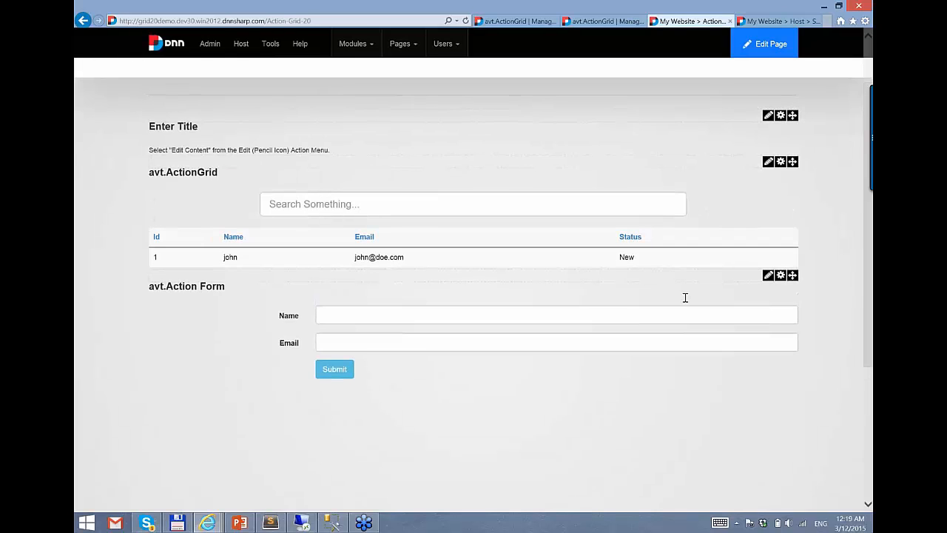
pyautogui.rightClick(75, 231)
pyautogui.click(97, 240)
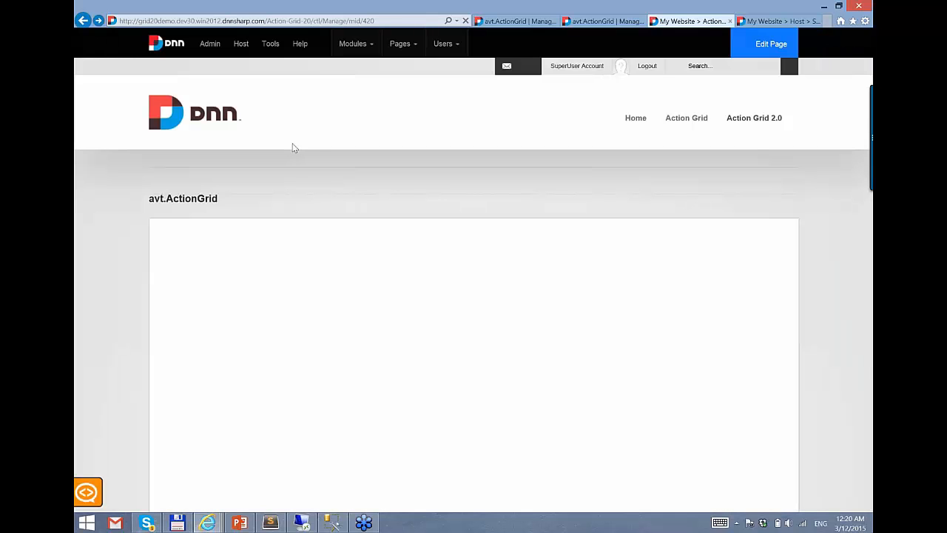
pyautogui.scroll(-1, 128, 250)
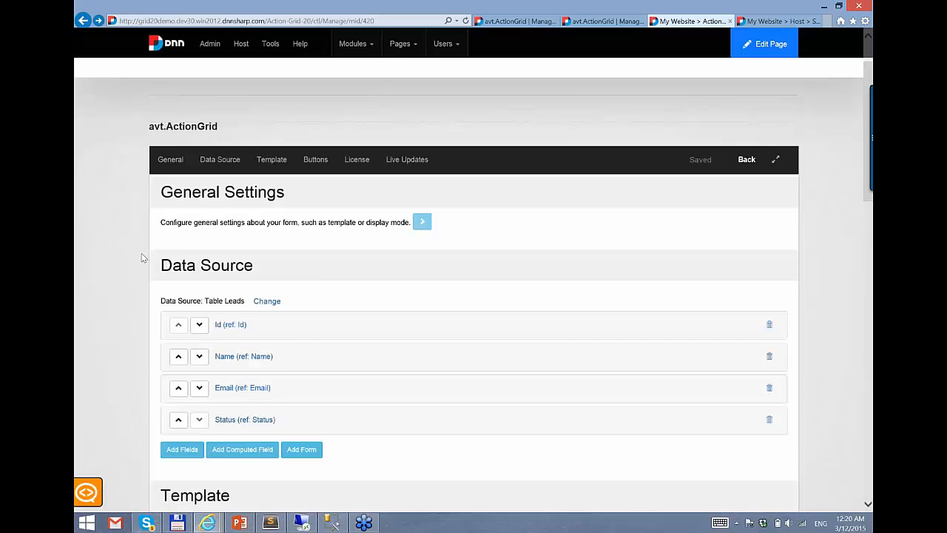
pyautogui.scroll(-2, 142, 257)
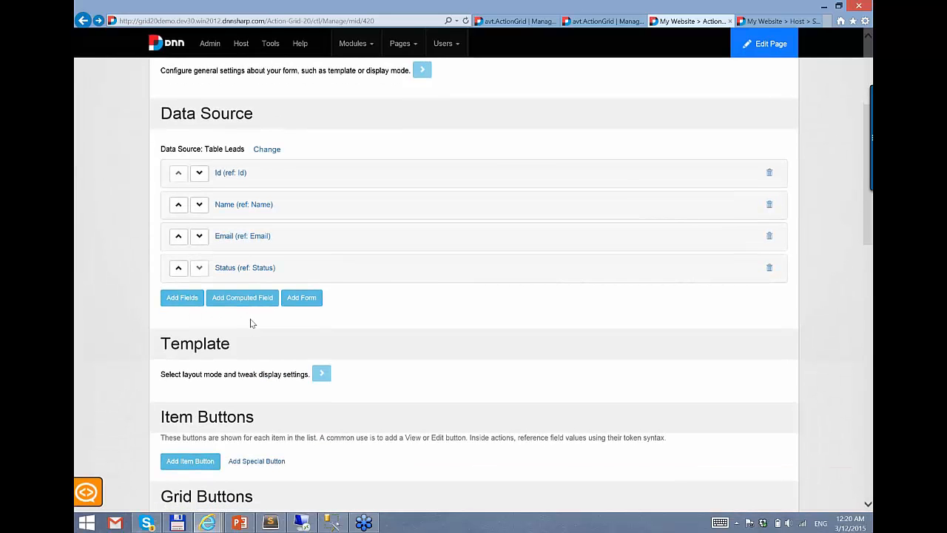
pyautogui.scroll(-1, 250, 323)
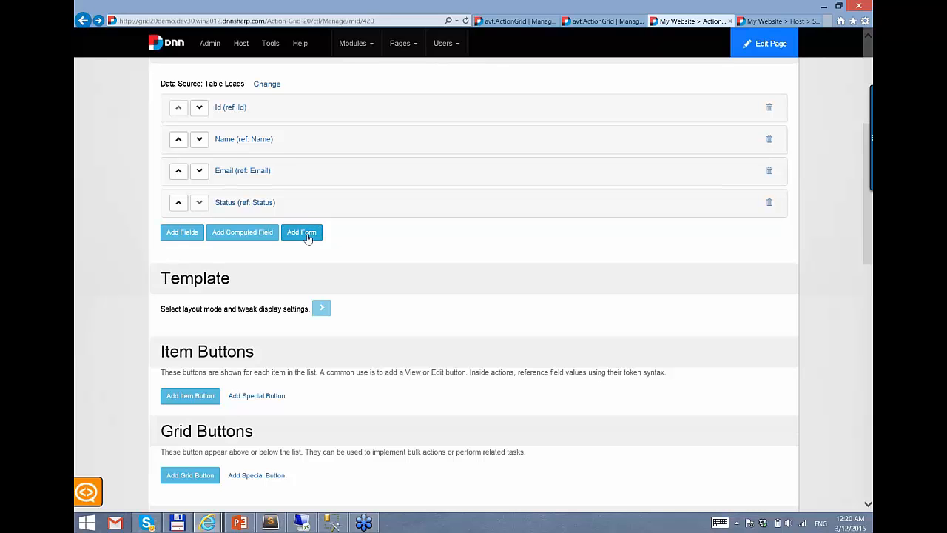
pyautogui.click(307, 235)
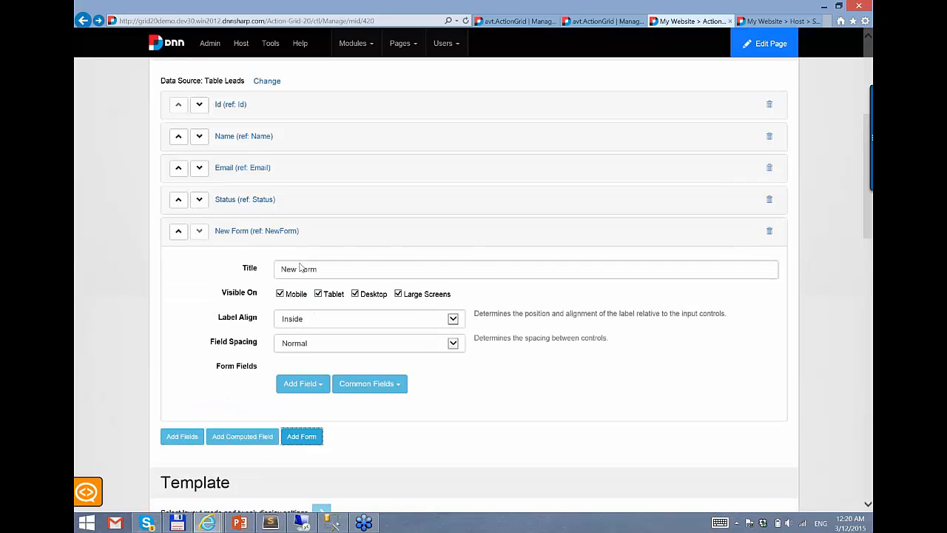
# - Add a Multiple Choice (with Dropdown) field to the new form
pyautogui.scroll(-1, 299, 268)
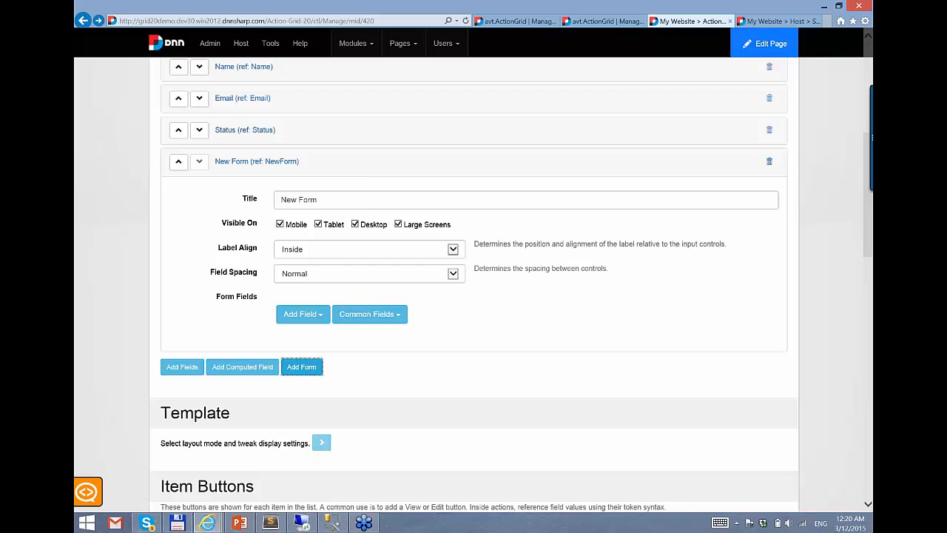
pyautogui.scroll(-1, 310, 262)
pyautogui.scroll(1, 304, 248)
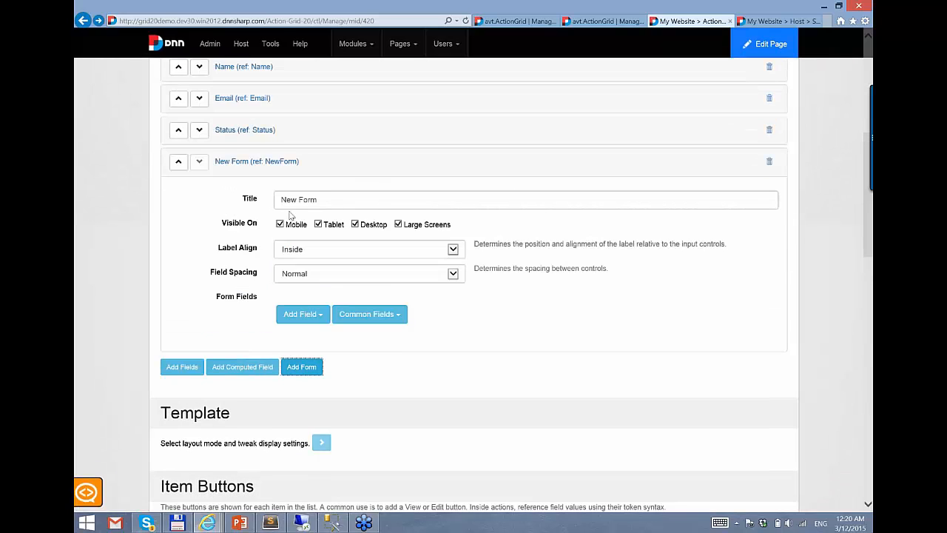
pyautogui.moveTo(218, 241); pyautogui.dragTo(267, 273)
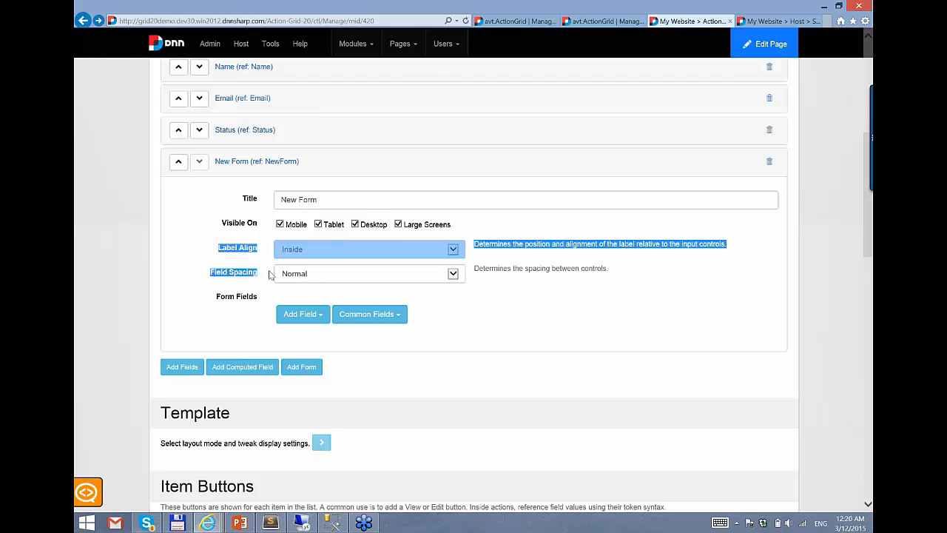
pyautogui.click(249, 277)
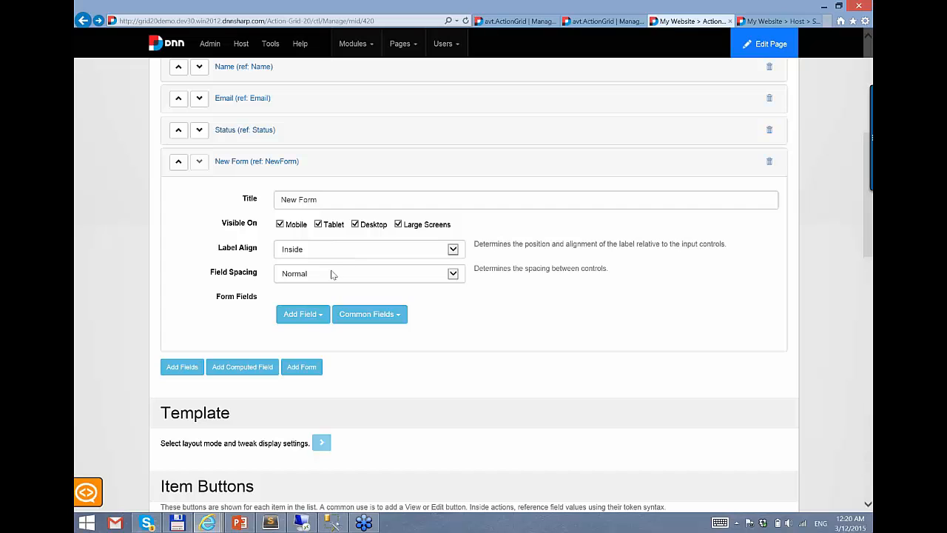
pyautogui.scroll(-1, 318, 263)
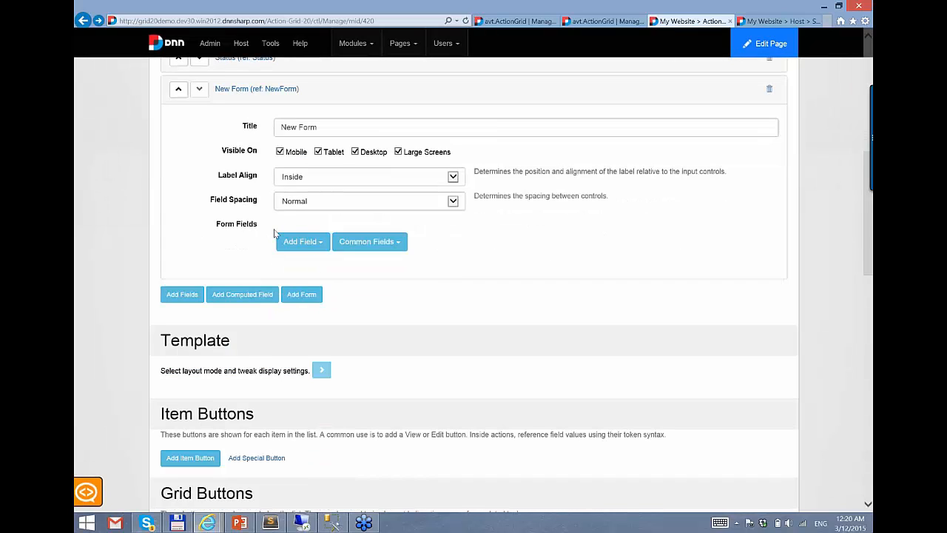
pyautogui.click(364, 243)
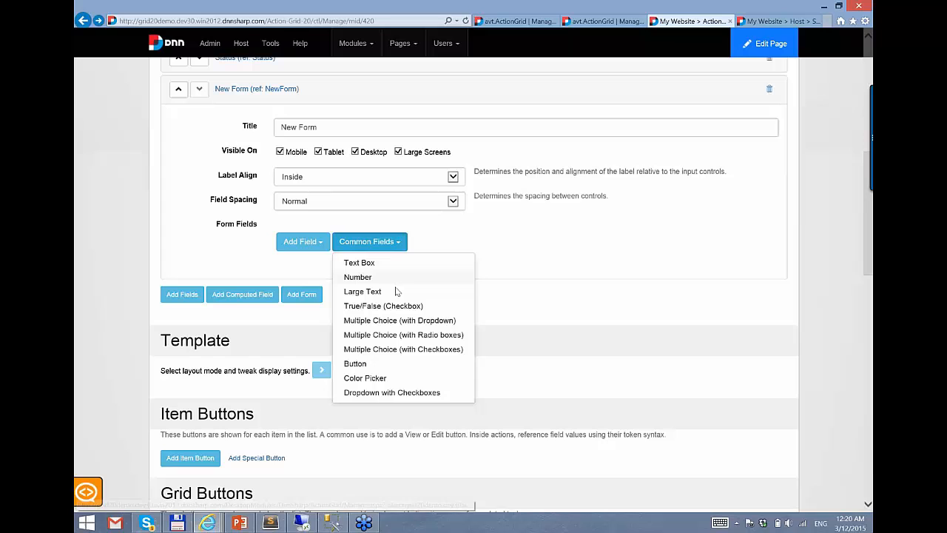
pyautogui.click(422, 320)
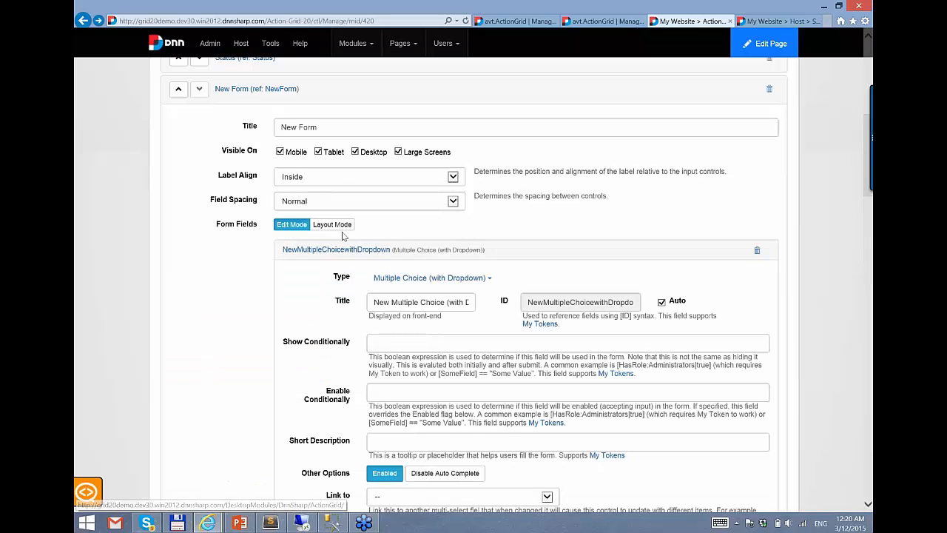
# - Try resizing the dropdown field to 6/12 in Layout Mode, restore it to 12/12 and return to Edit Mode
pyautogui.click(331, 224)
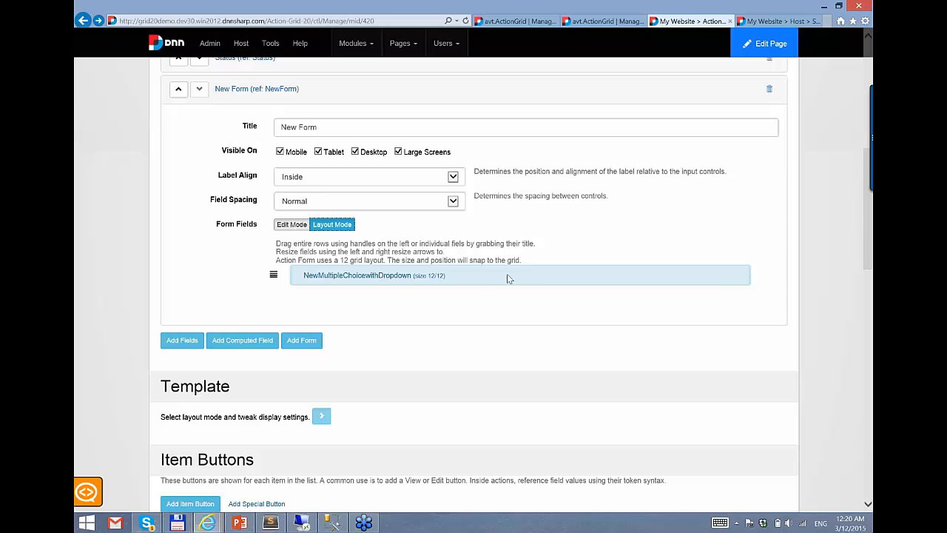
pyautogui.moveTo(508, 278); pyautogui.dragTo(511, 278)
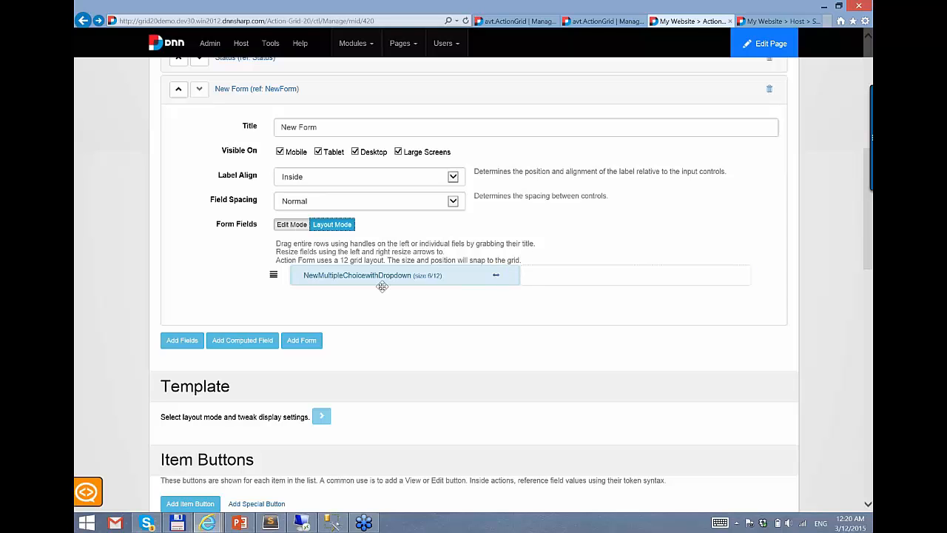
pyautogui.click(496, 279)
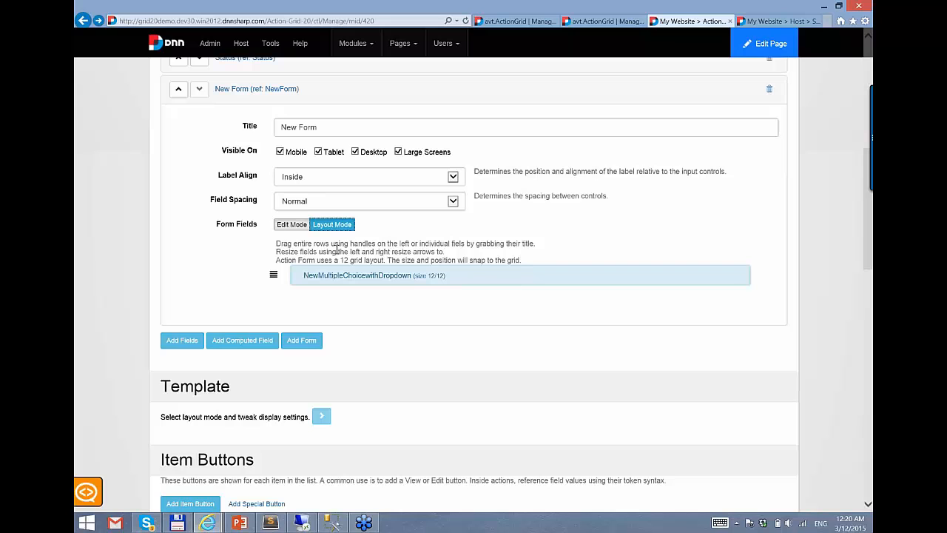
pyautogui.click(292, 224)
# - Set the title of the form's dropdown field to Status
pyautogui.scroll(-1, 389, 363)
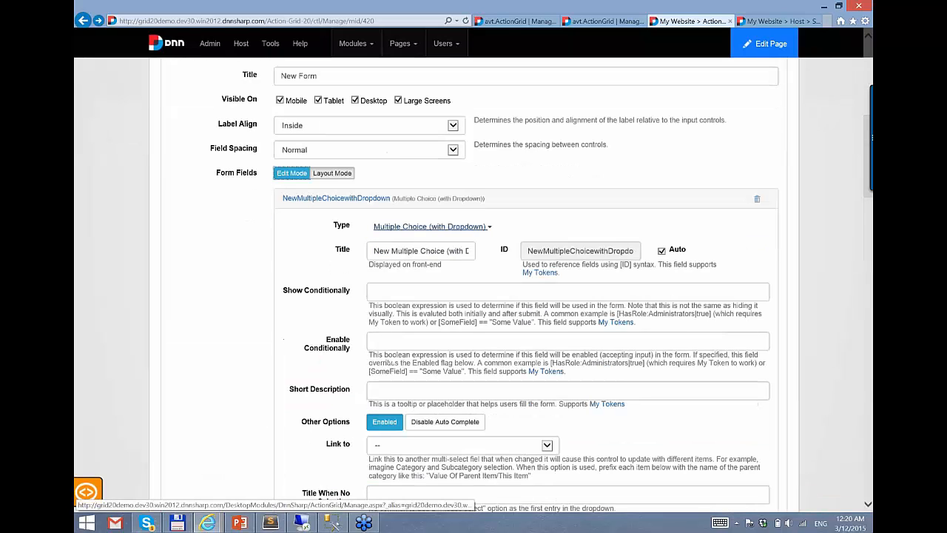
pyautogui.tripleClick(438, 235)
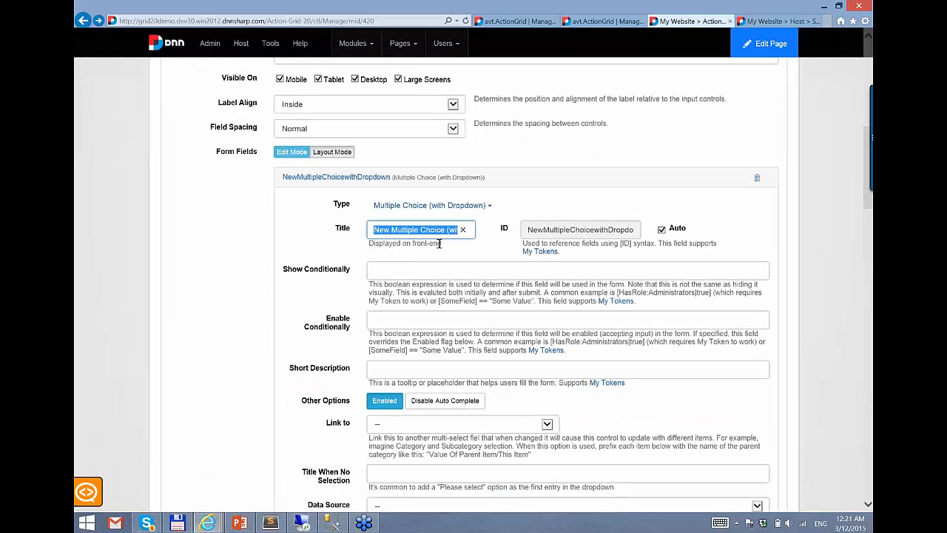
pyautogui.write('Status')
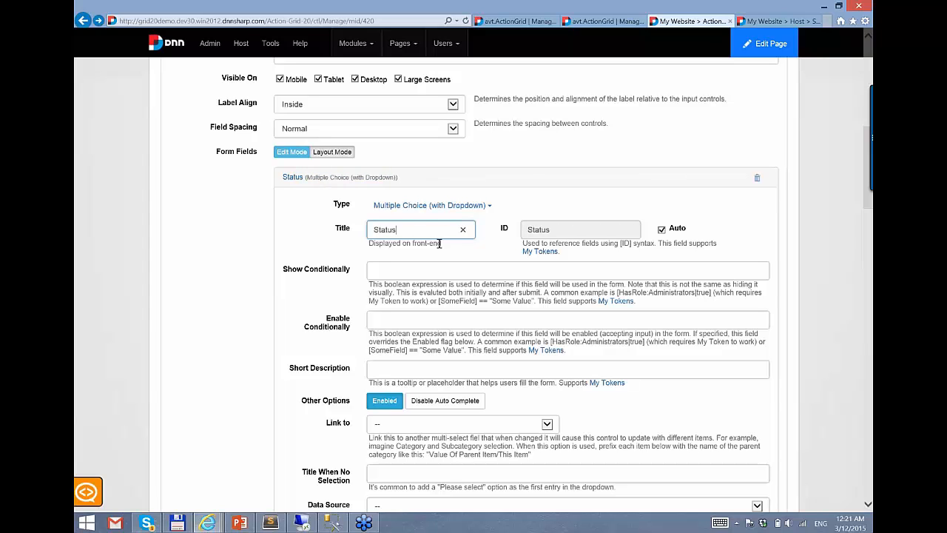
# - Check the settings of the grid's existing Status field and collapse them again
pyautogui.scroll(1, 441, 288)
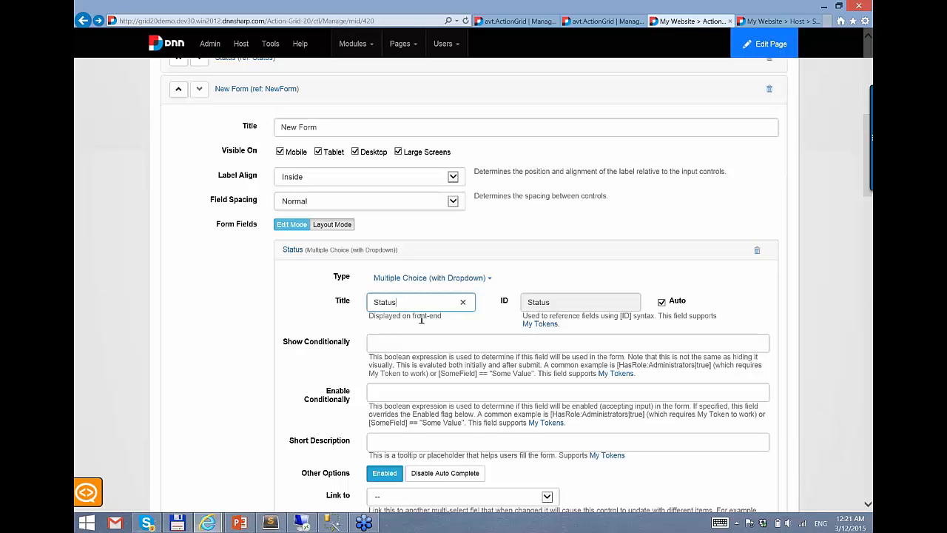
pyautogui.scroll(2, 421, 318)
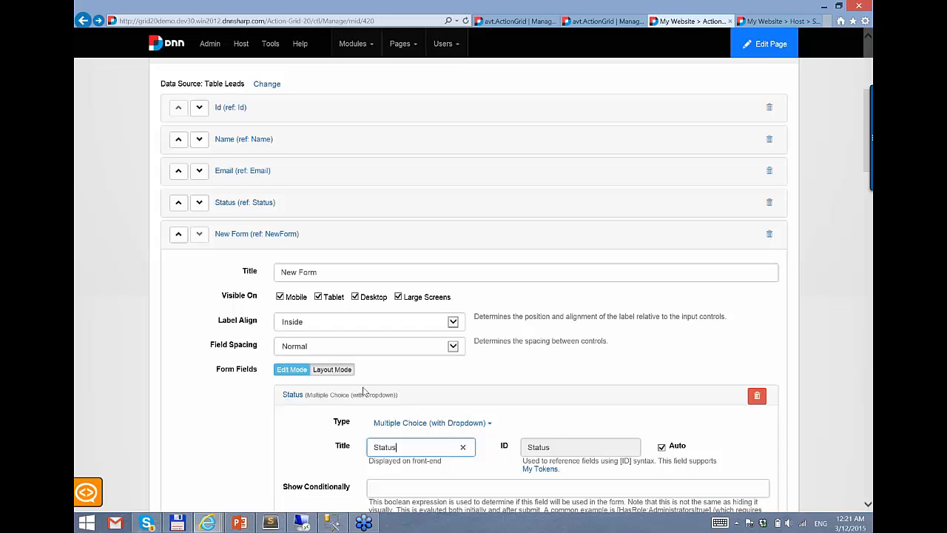
pyautogui.click(245, 205)
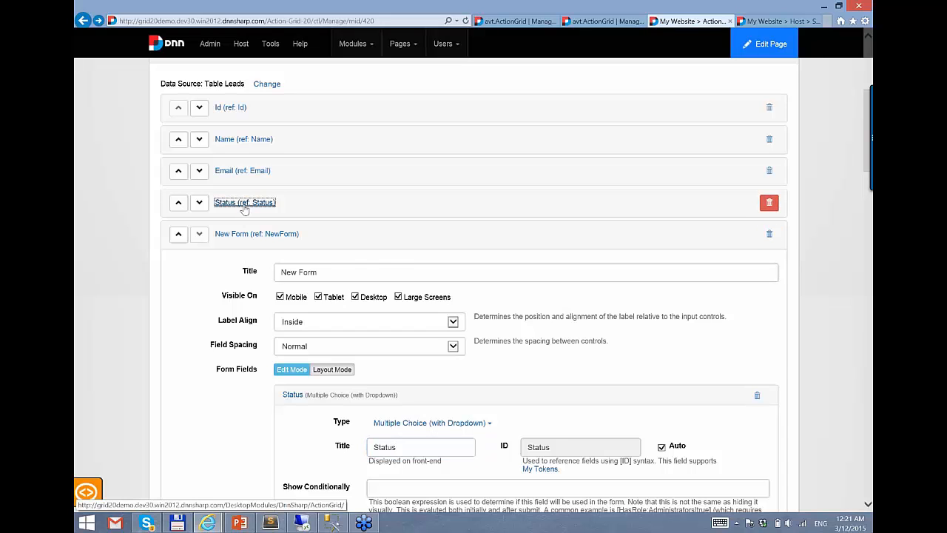
pyautogui.click(328, 241)
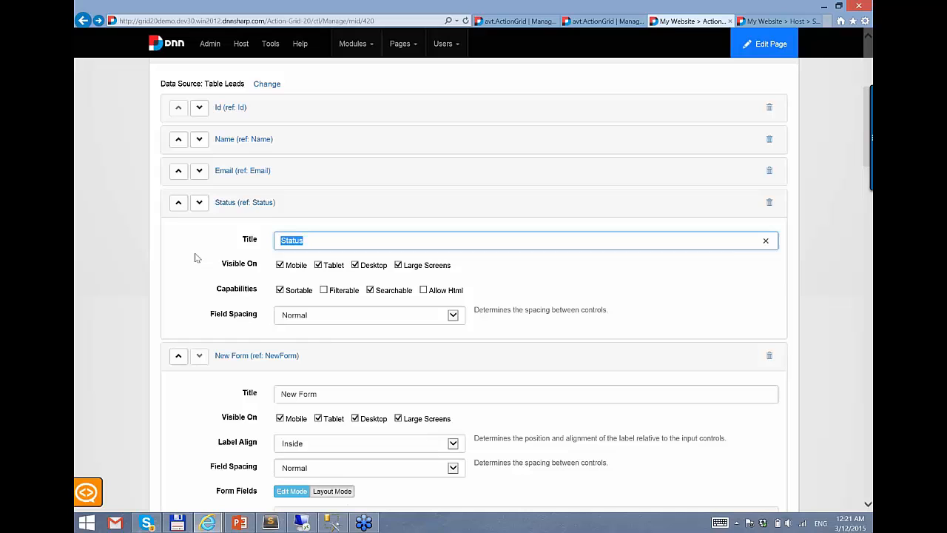
pyautogui.click(273, 204)
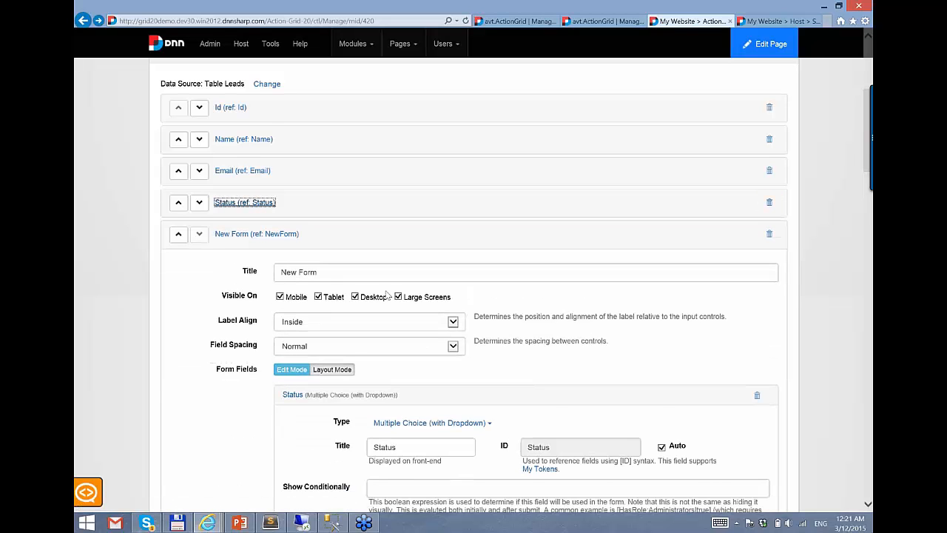
# - Turn off the automatic ID for the form's dropdown field, set its ID to StatusPicker, and collapse the field
pyautogui.scroll(-2, 355, 294)
pyautogui.click(431, 305)
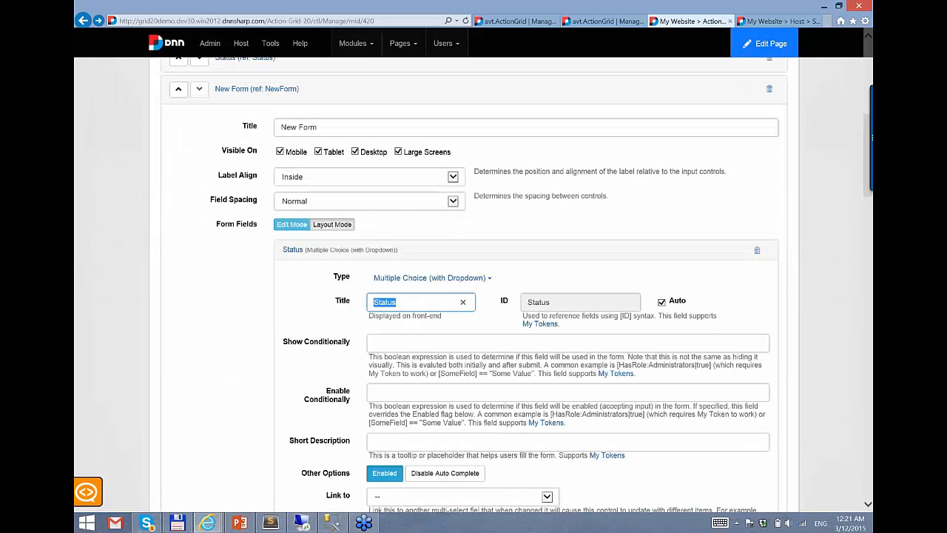
pyautogui.click(662, 302)
pyautogui.click(558, 301)
pyautogui.write('P')
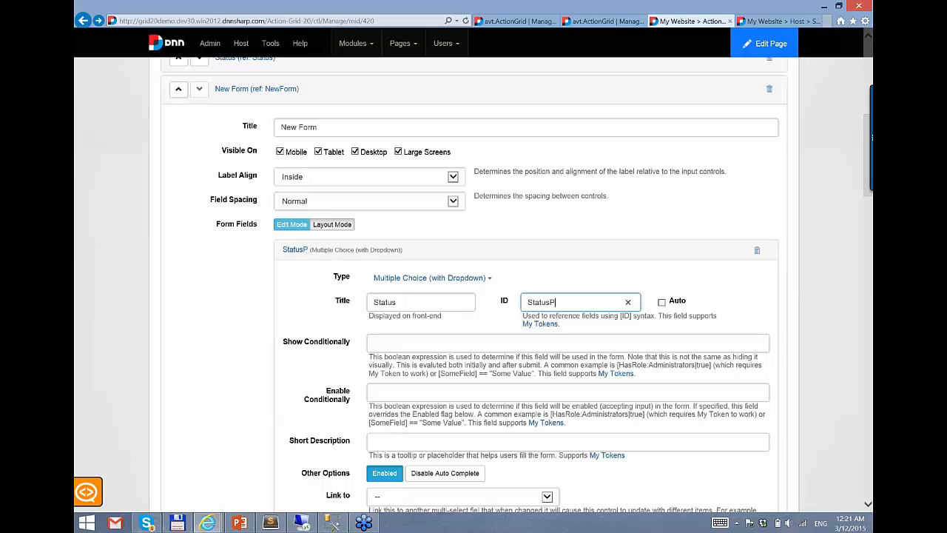
pyautogui.write('icker')
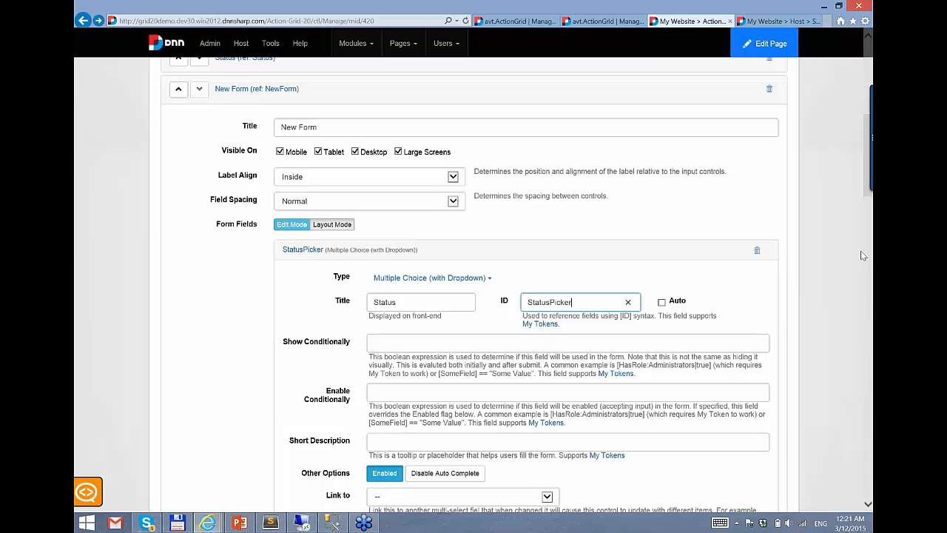
pyautogui.moveTo(584, 311); pyautogui.dragTo(418, 205)
pyautogui.click(322, 252)
pyautogui.click(323, 250)
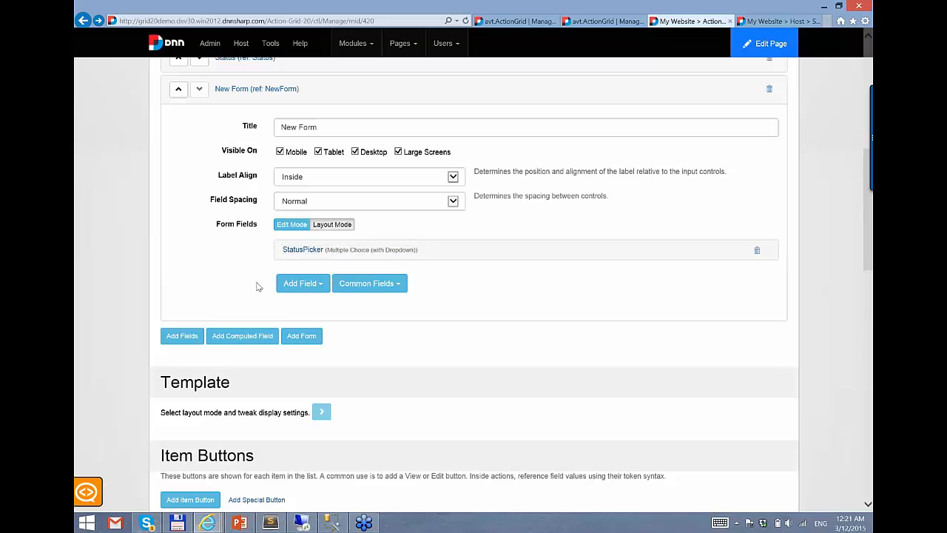
# - Enter New, Contacted and Converted as the items of the StatusPicker dropdown
pyautogui.click(341, 251)
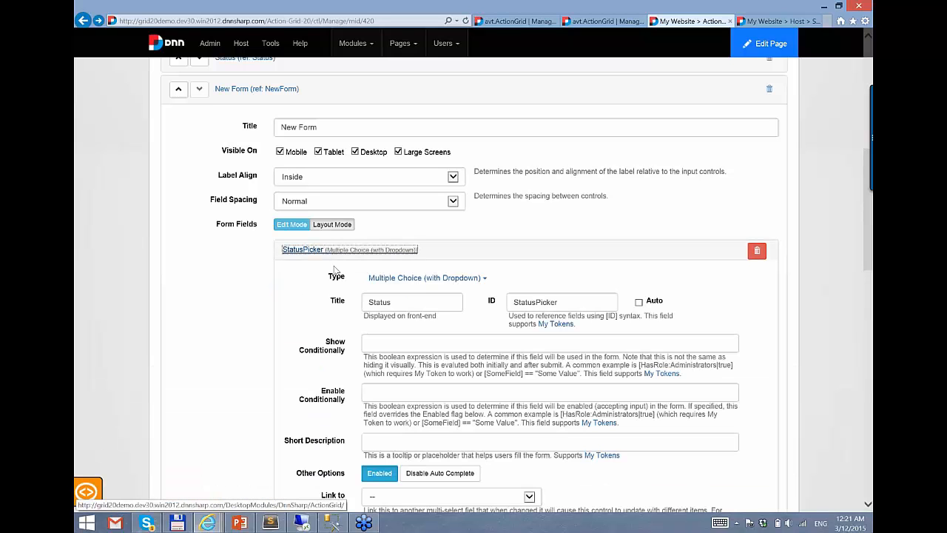
pyautogui.scroll(-1, 336, 279)
pyautogui.scroll(-3, 302, 407)
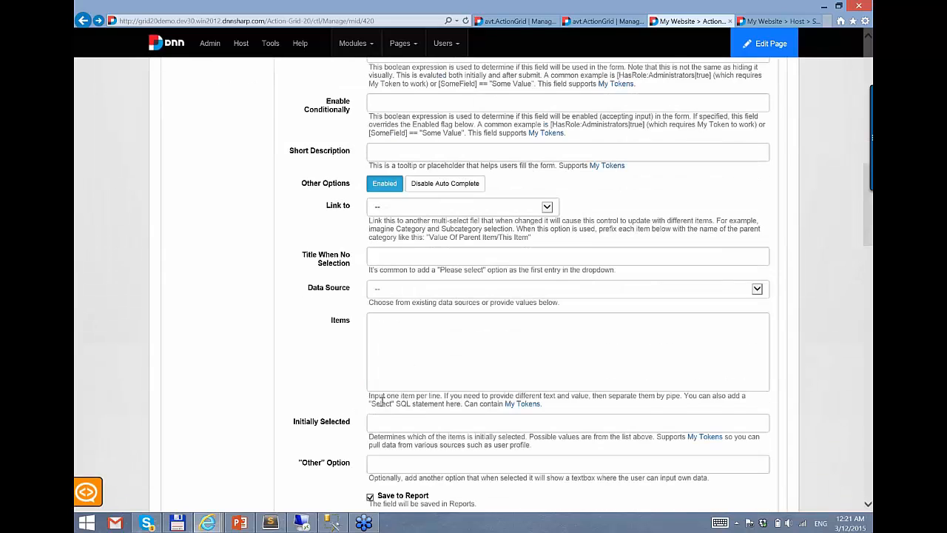
pyautogui.scroll(-1, 380, 402)
pyautogui.click(431, 285)
pyautogui.write('New')
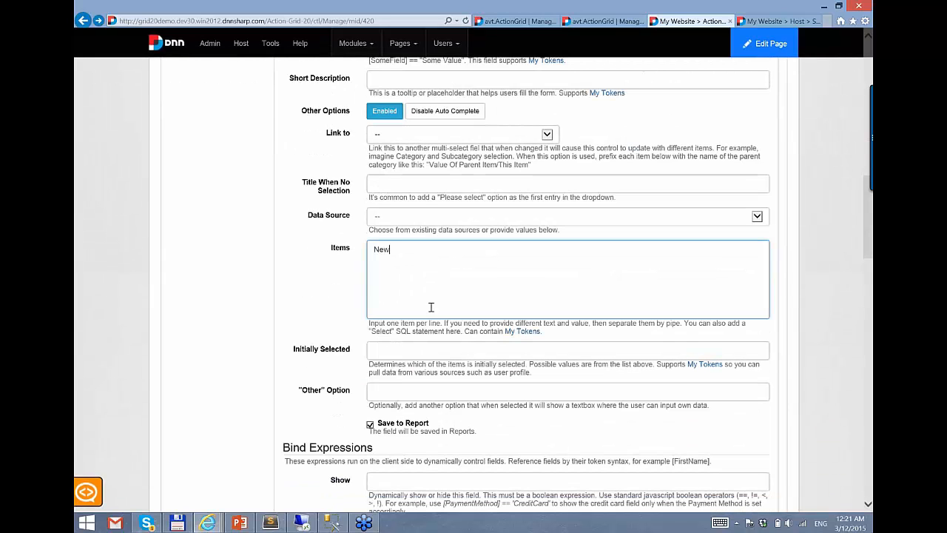
pyautogui.press('Return')
pyautogui.write('Contacted')
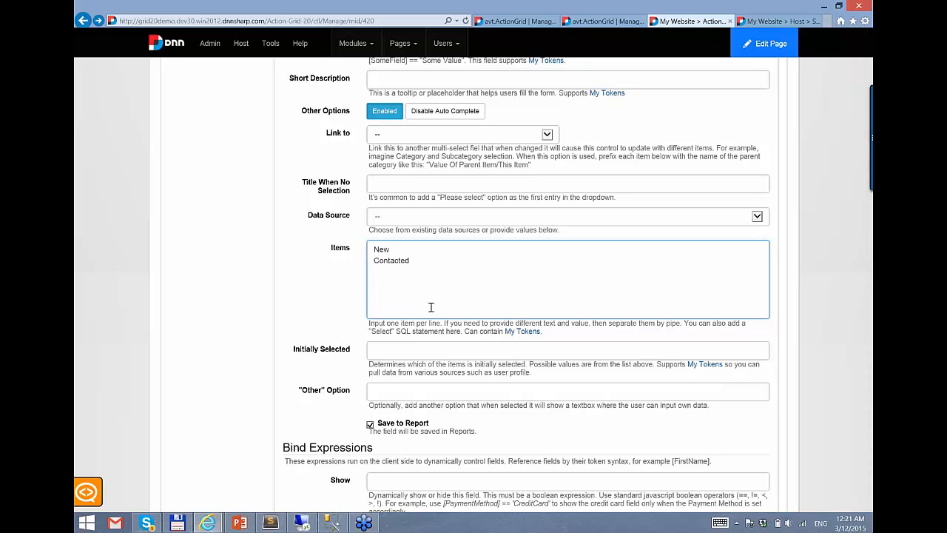
pyautogui.press('Return')
pyautogui.write('Converted')
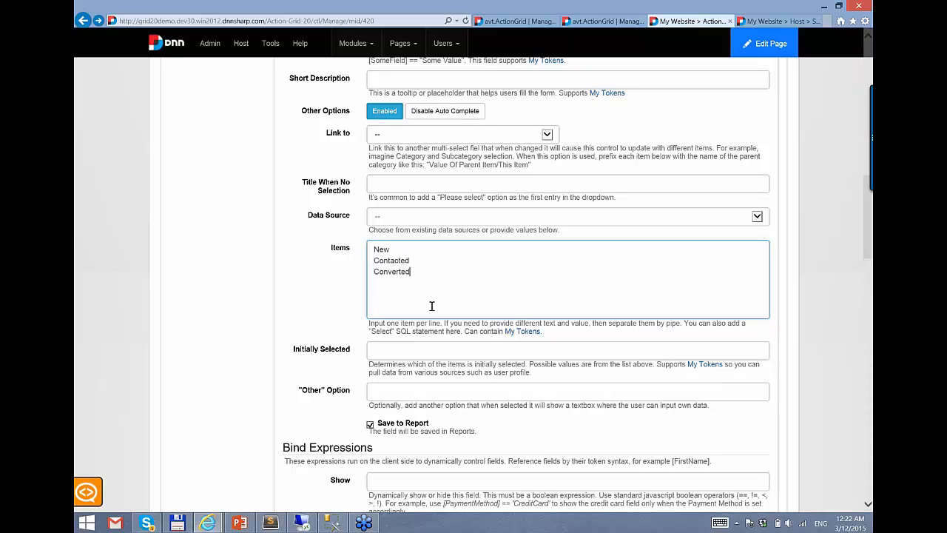
# - Set the initially selected value of the StatusPicker dropdown to the [Status] token
pyautogui.scroll(-1, 393, 181)
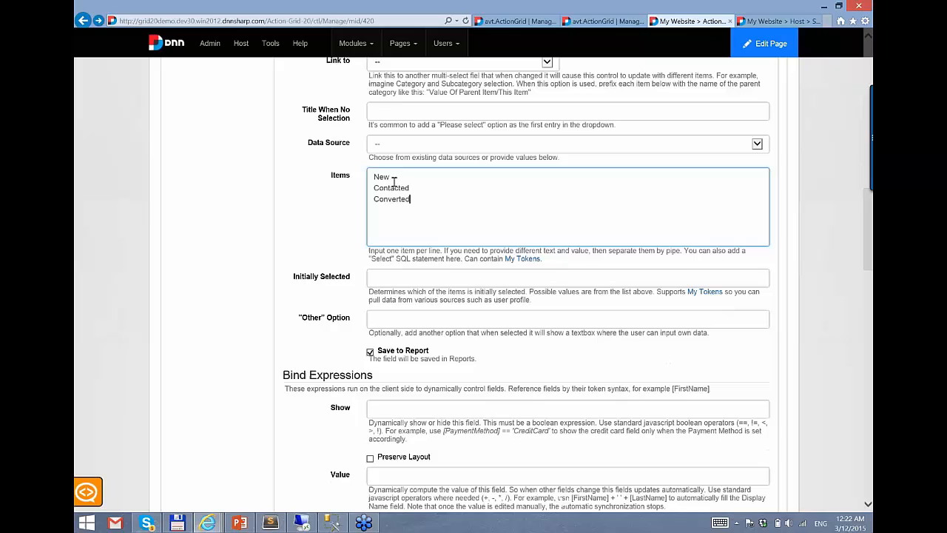
pyautogui.click(403, 282)
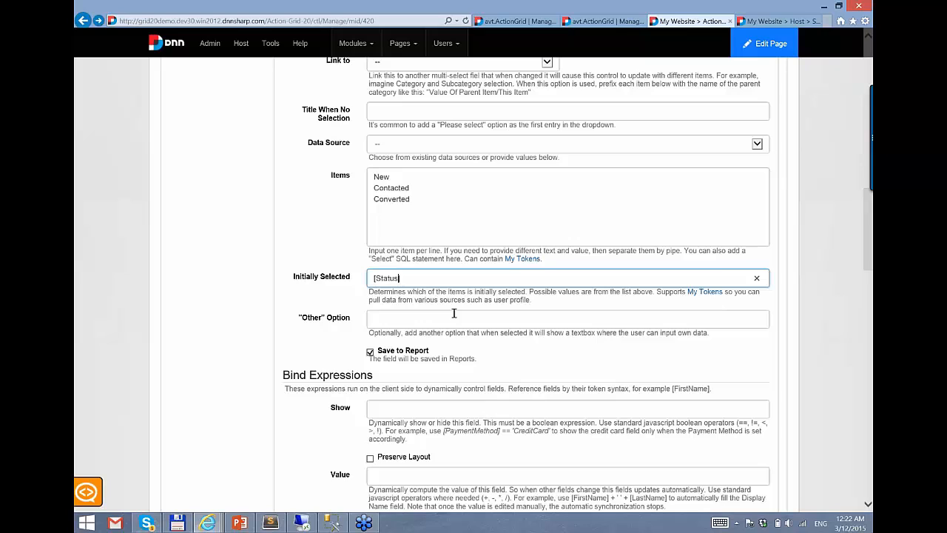
pyautogui.write(']')
pyautogui.scroll(-4, 442, 314)
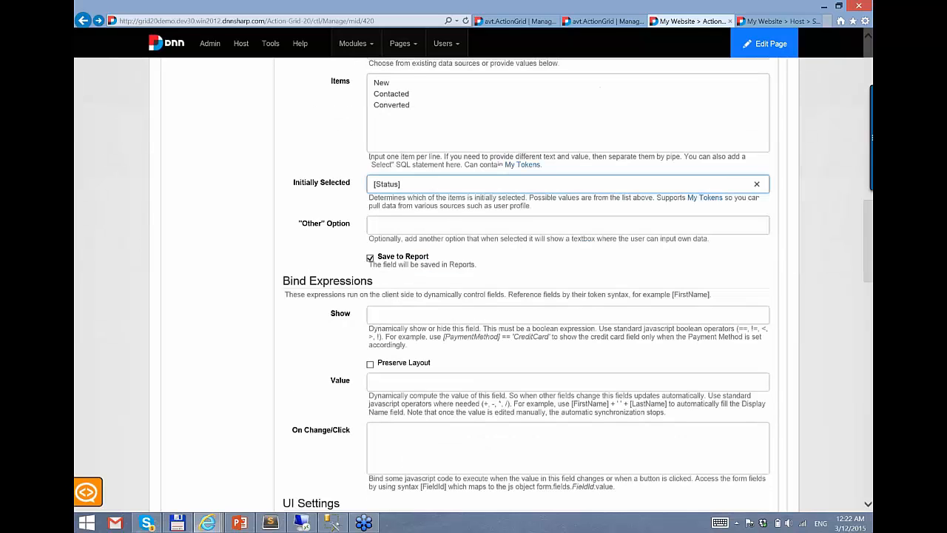
pyautogui.scroll(2, 440, 322)
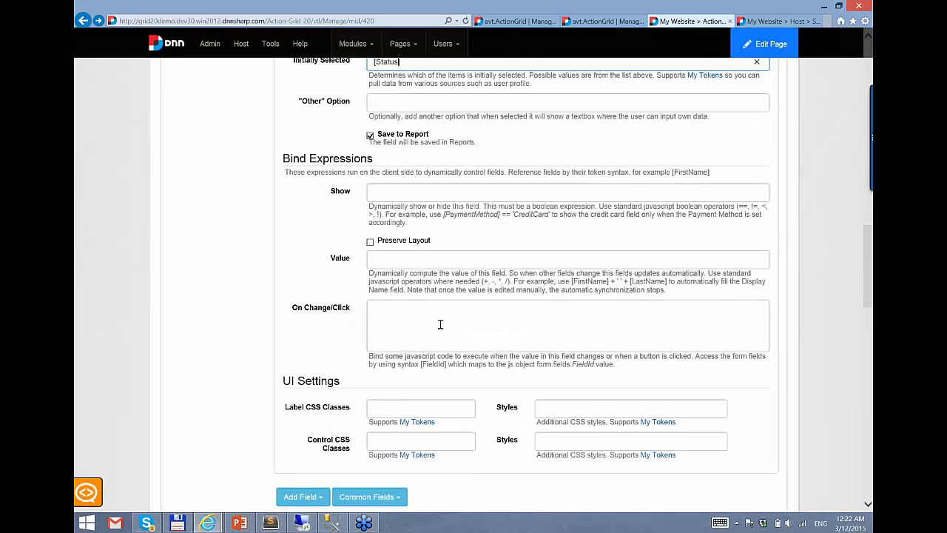
# - Save the grid settings and return to the Action Grid 2.0 page
pyautogui.scroll(-15, 773, 392)
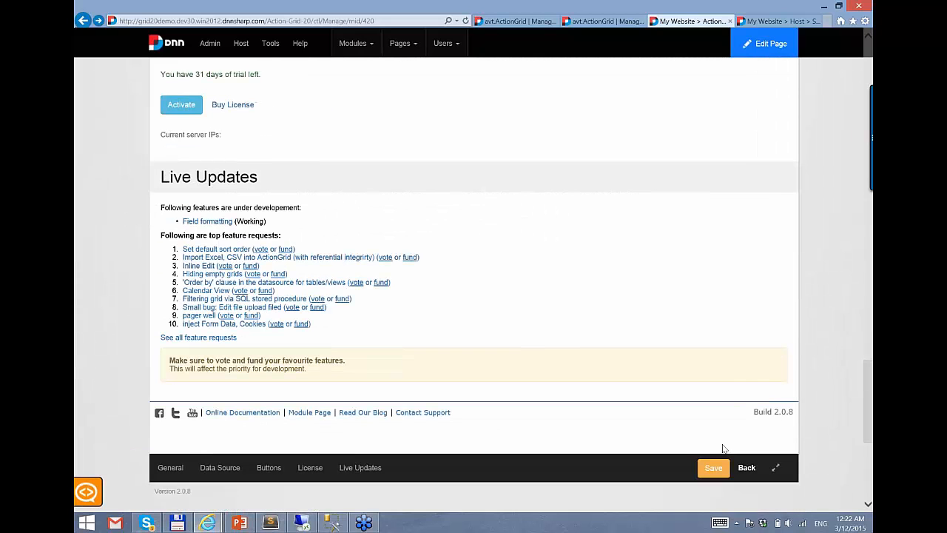
pyautogui.click(716, 466)
pyautogui.scroll(-5, 745, 415)
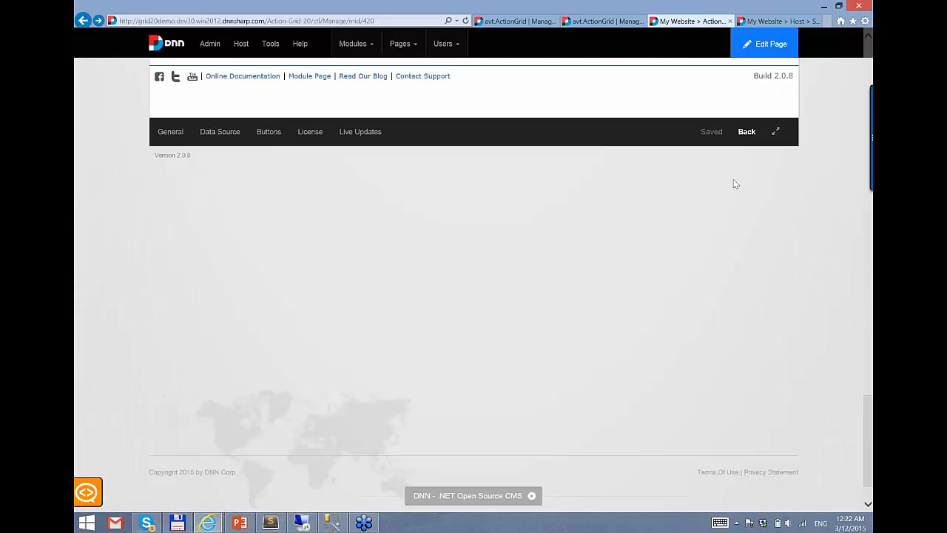
pyautogui.click(746, 131)
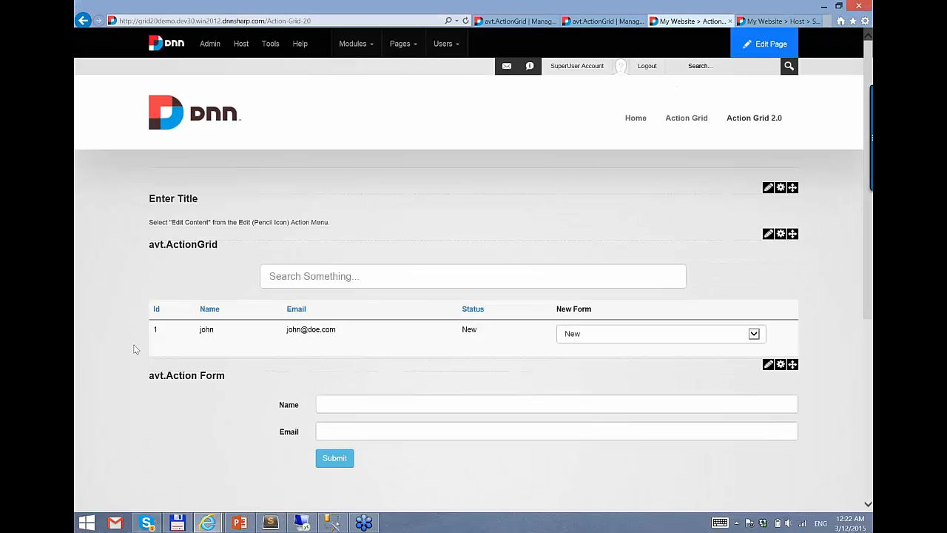
# - Check the options of the inline status dropdown in the lead's row and try selecting Contacted
pyautogui.scroll(-3, 135, 349)
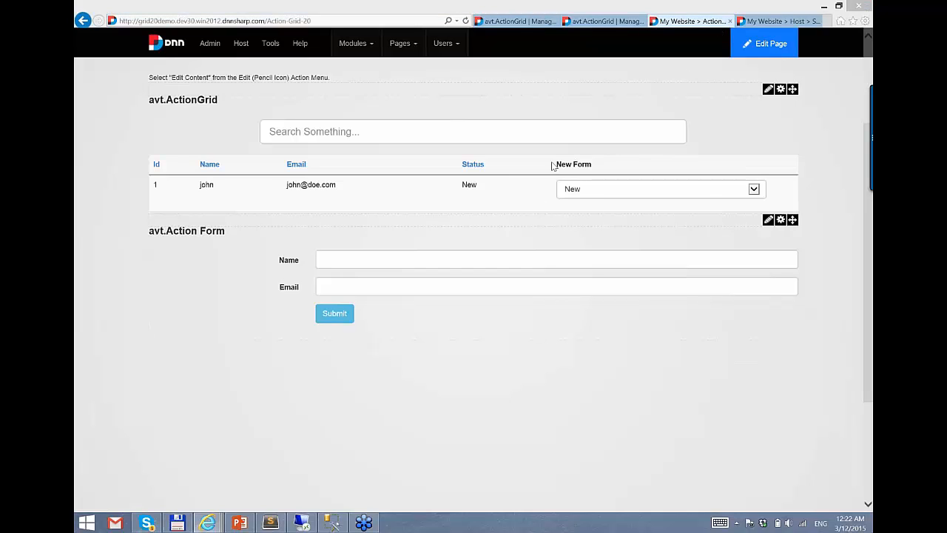
pyautogui.click(643, 187)
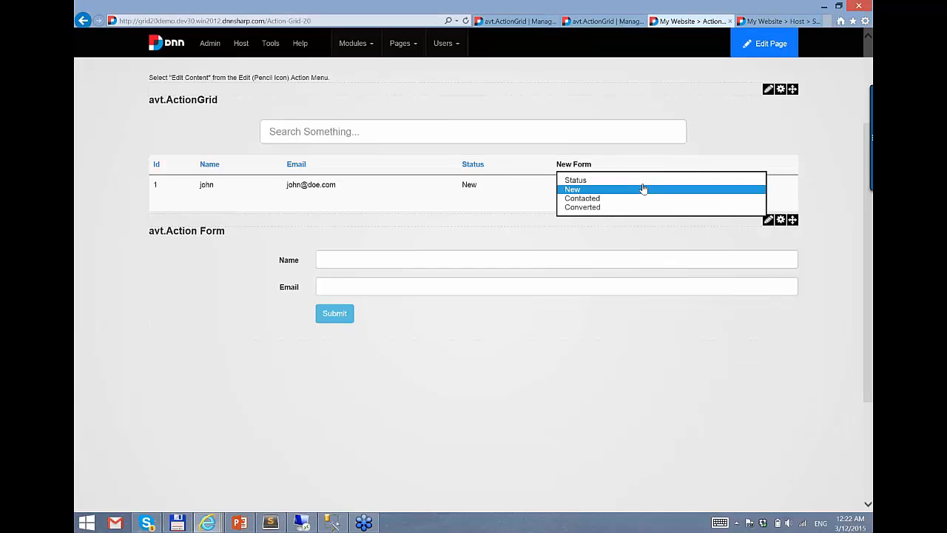
pyautogui.click(667, 154)
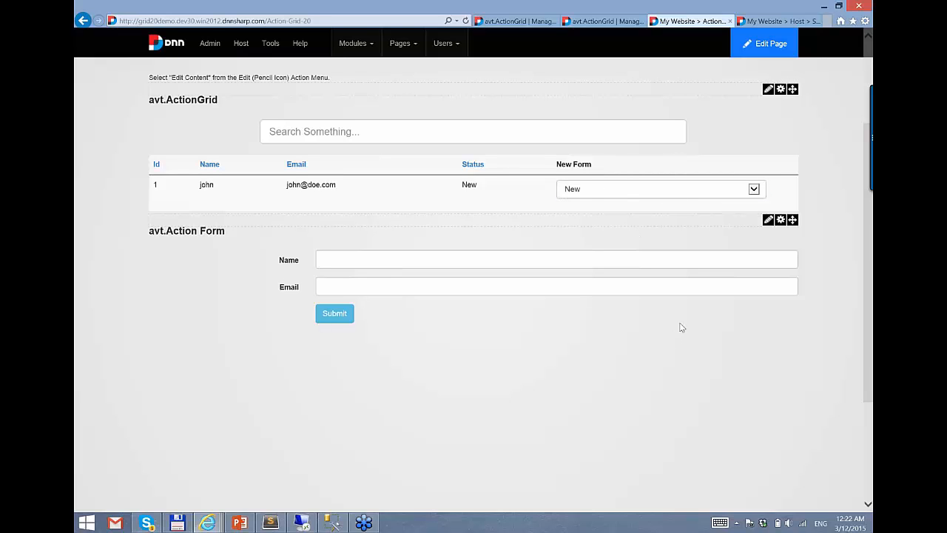
pyautogui.scroll(1, 682, 327)
pyautogui.scroll(3, 681, 328)
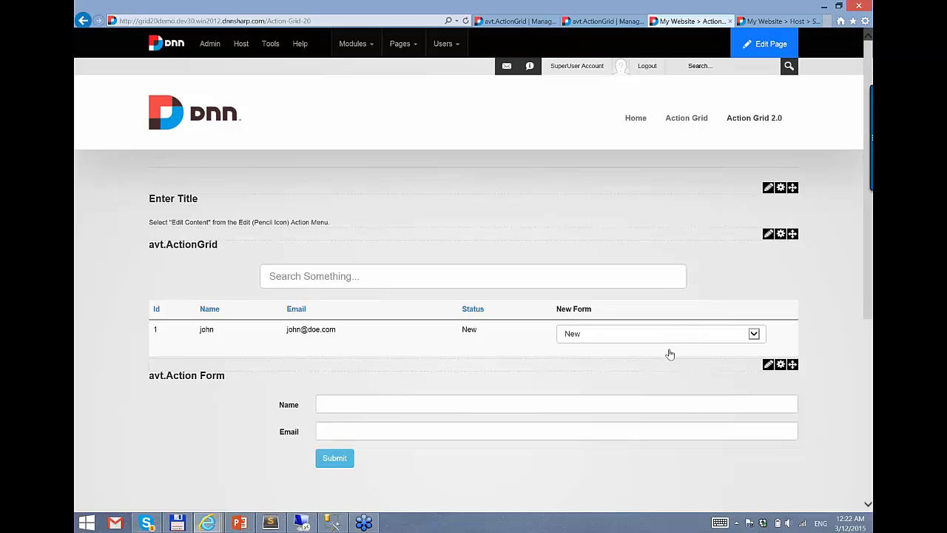
pyautogui.click(612, 337)
pyautogui.click(613, 338)
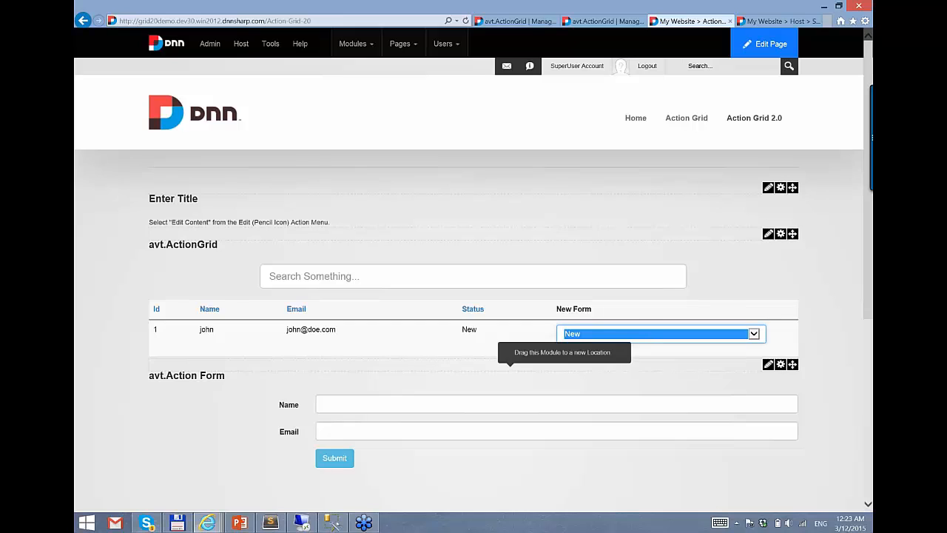
pyautogui.click(79, 326)
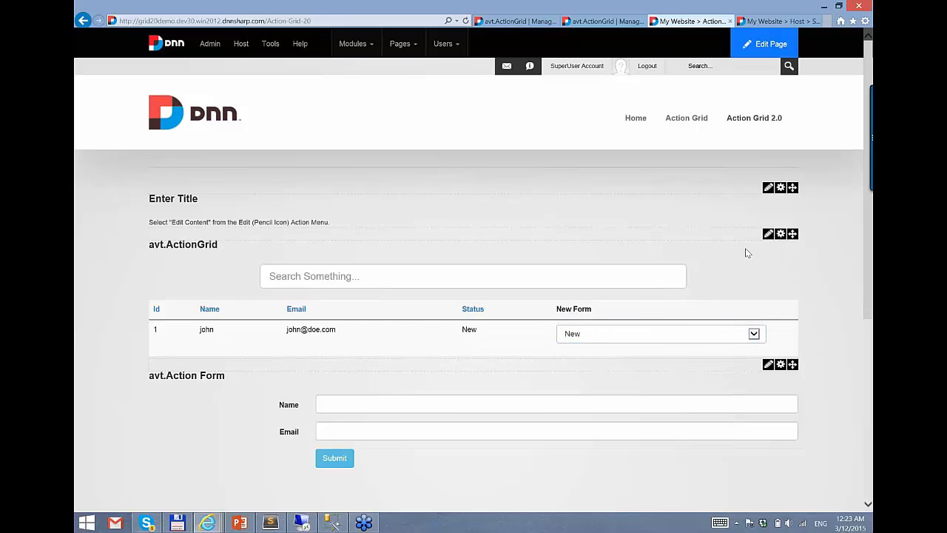
pyautogui.click(656, 338)
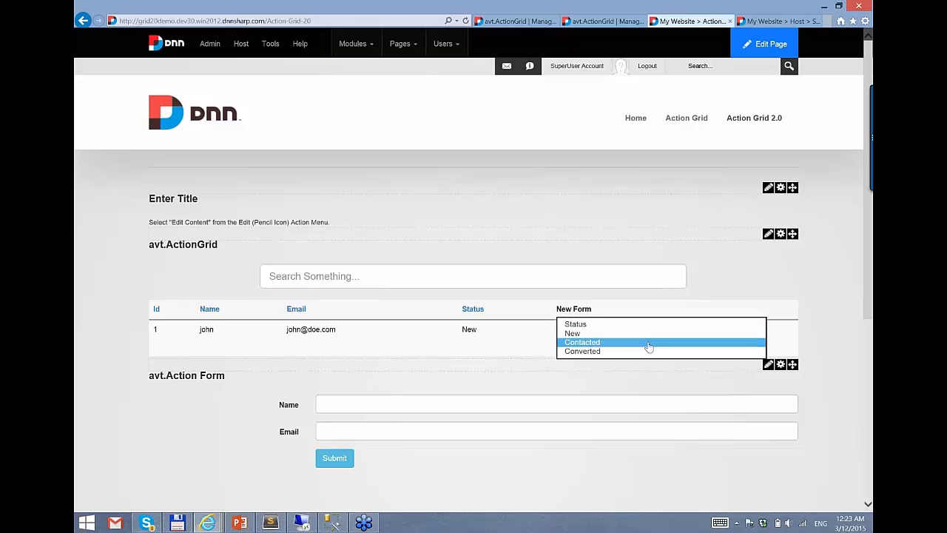
pyautogui.click(648, 346)
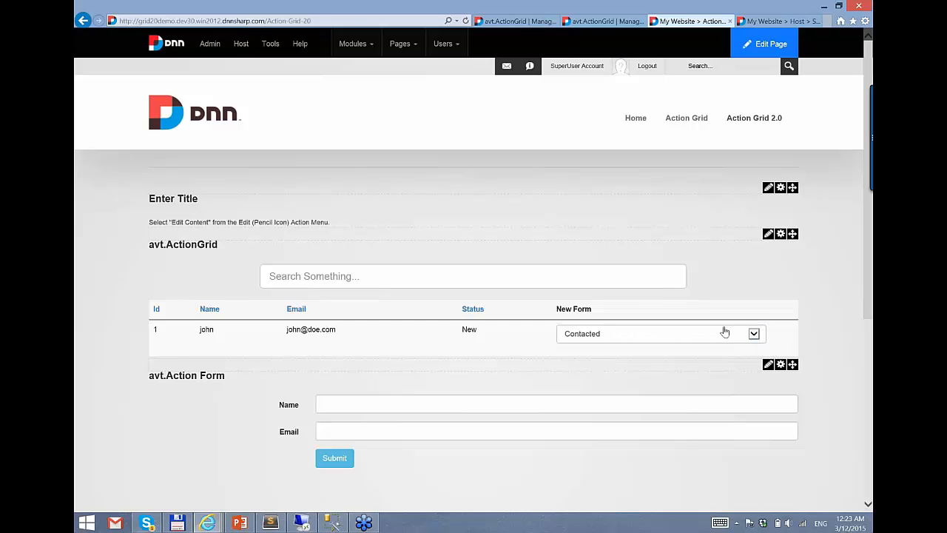
# - Open the Action Grid's full-screen management page and add an item button titled Update
pyautogui.moveTo(769, 235)
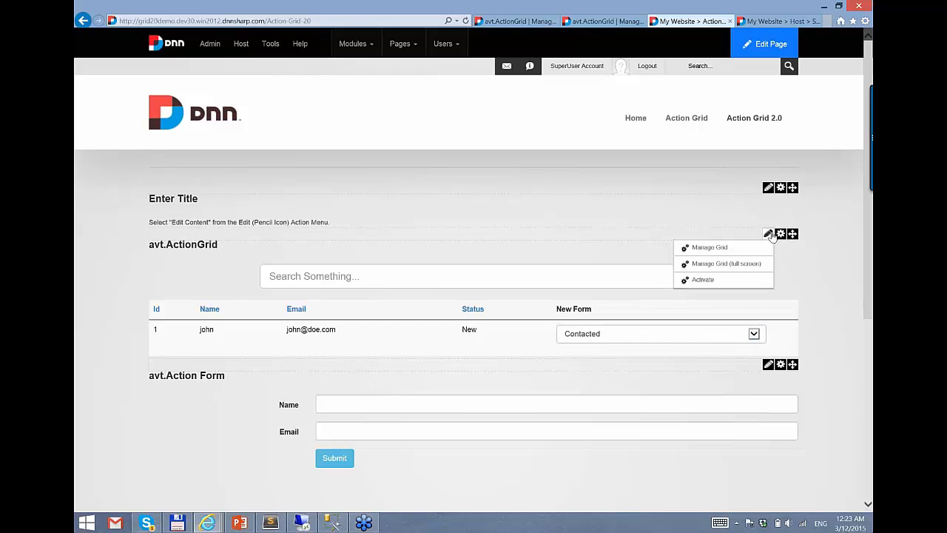
pyautogui.click(732, 272)
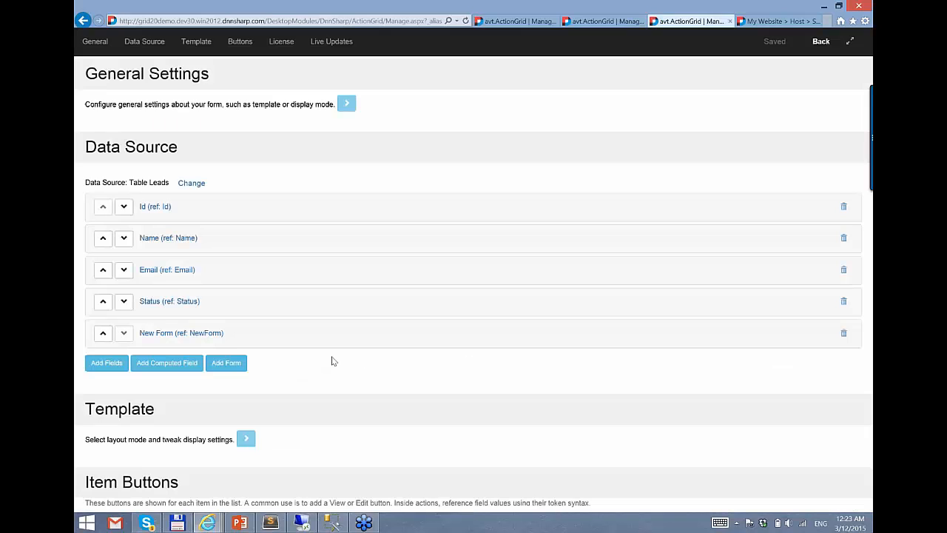
pyautogui.scroll(-1, 311, 359)
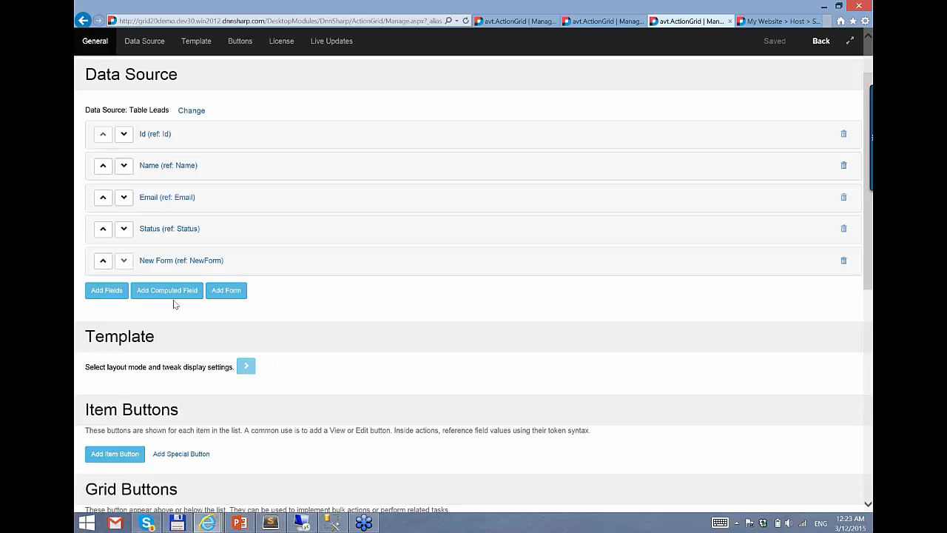
pyautogui.scroll(-1, 142, 353)
pyautogui.scroll(-3, 142, 355)
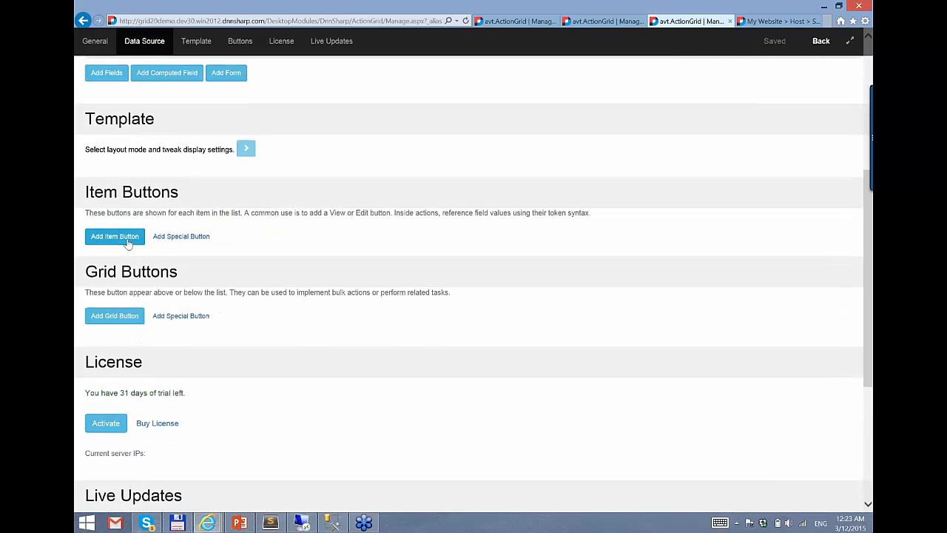
pyautogui.click(126, 243)
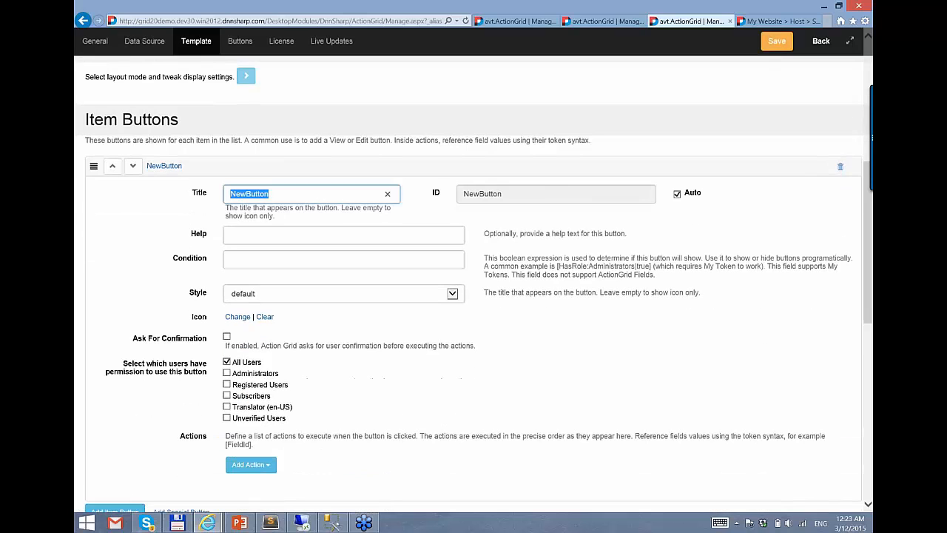
pyautogui.write('Update')
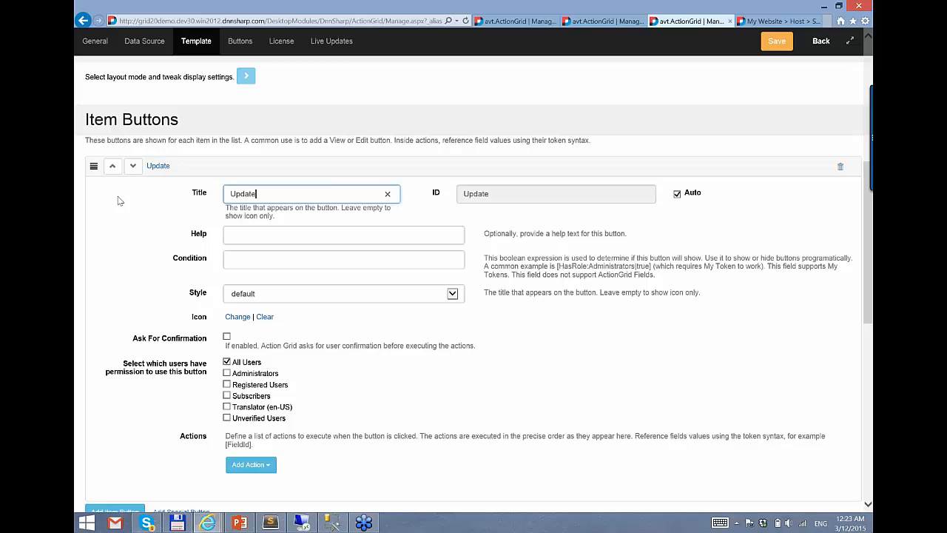
# - Add an Execute SQL Query action to the Update item button
pyautogui.scroll(-1, 118, 198)
pyautogui.scroll(-2, 288, 336)
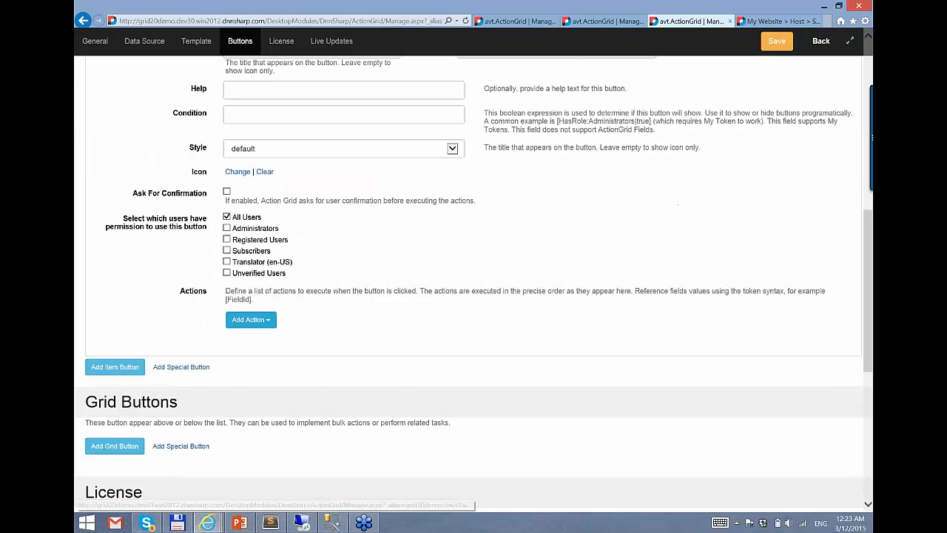
pyautogui.click(253, 320)
pyautogui.moveTo(281, 376)
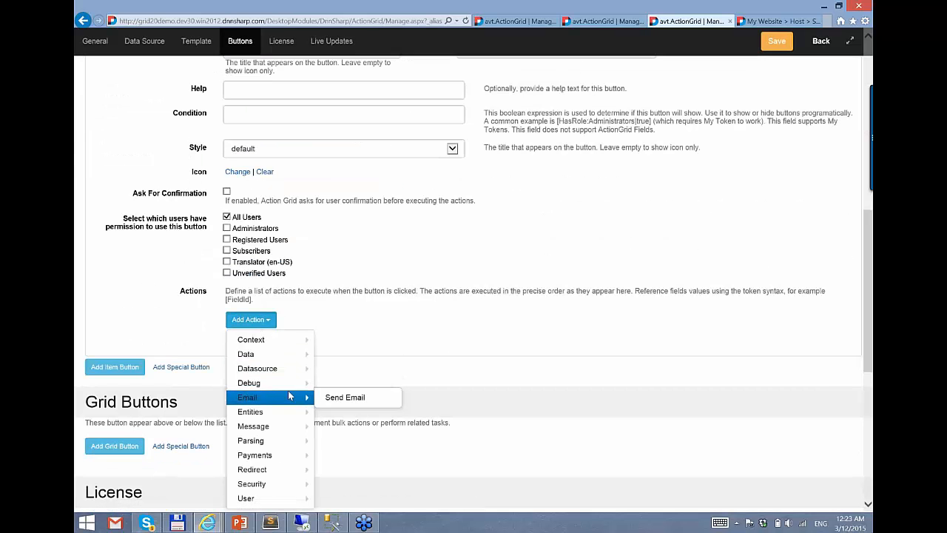
pyautogui.scroll(-1, 291, 392)
pyautogui.scroll(-1, 293, 369)
pyautogui.moveTo(296, 281)
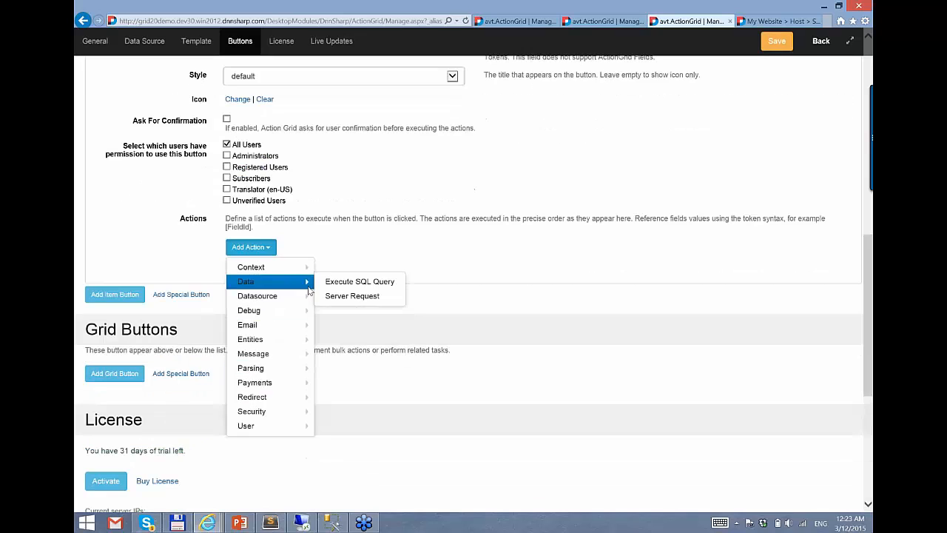
pyautogui.click(352, 279)
# - Set the action's SQL query to update Leads set Status = '[StatusPicker]' where Id = [Id]
pyautogui.click(360, 432)
pyautogui.write('upda')
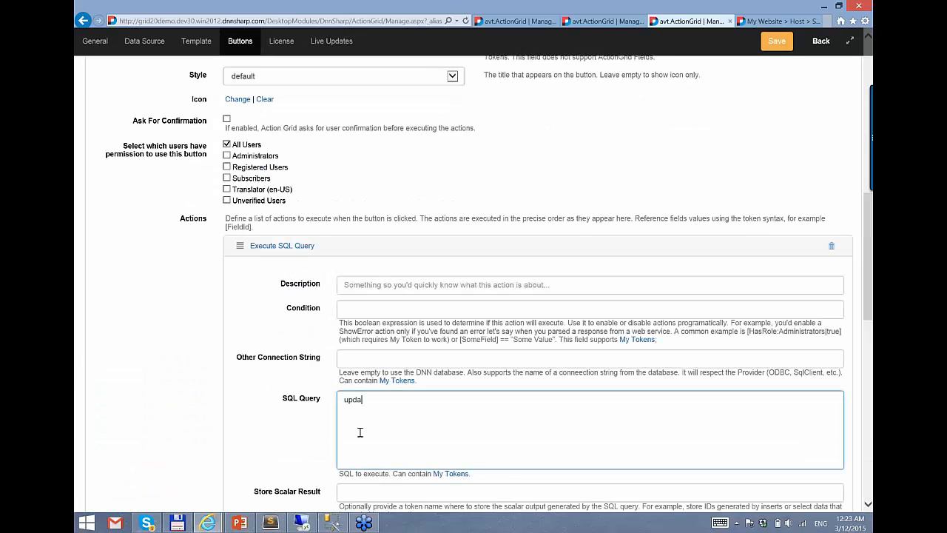
pyautogui.write('te Ldeeads set Status = [StatusPicker')
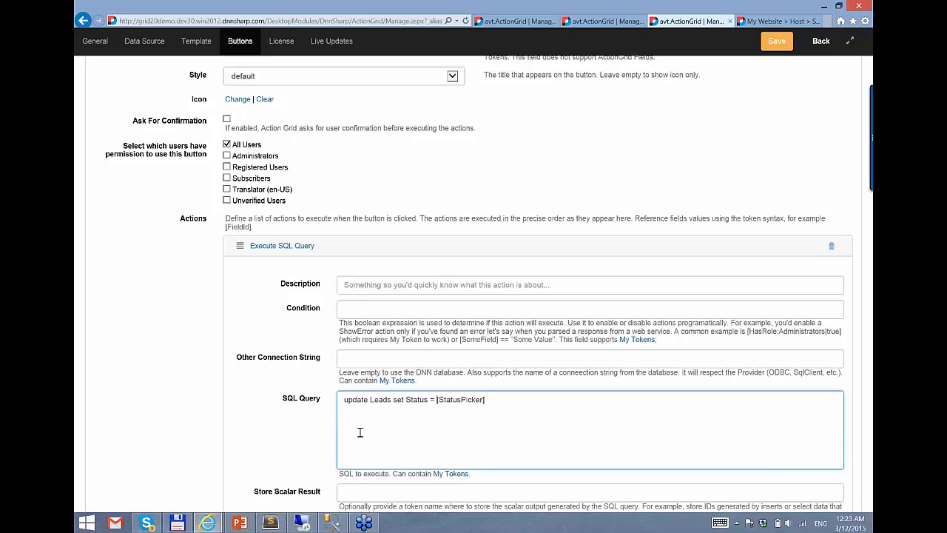
pyautogui.write("'")
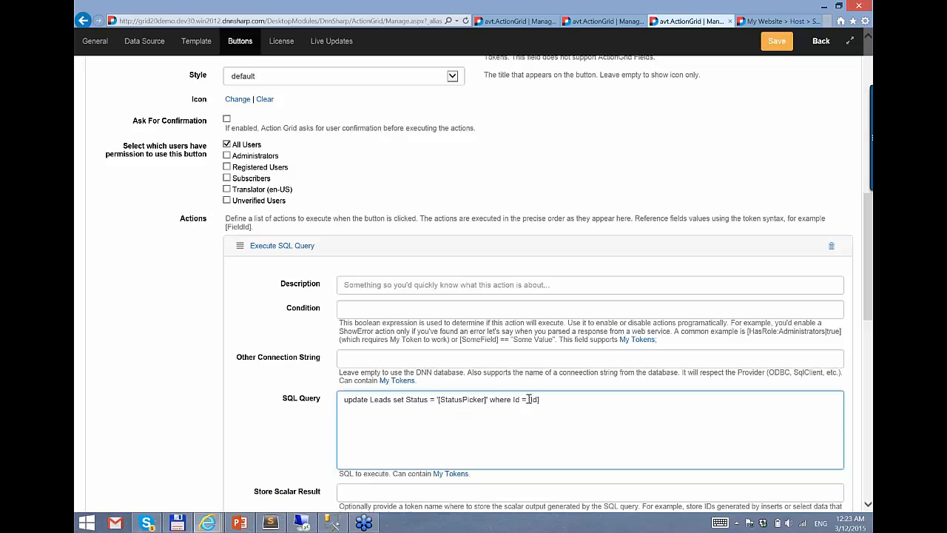
pyautogui.moveTo(529, 399); pyautogui.dragTo(548, 403)
pyautogui.click(538, 409)
pyautogui.moveTo(488, 398); pyautogui.dragTo(438, 399)
pyautogui.click(442, 437)
# - Save the grid with its Update button and go back to the page
pyautogui.click(774, 46)
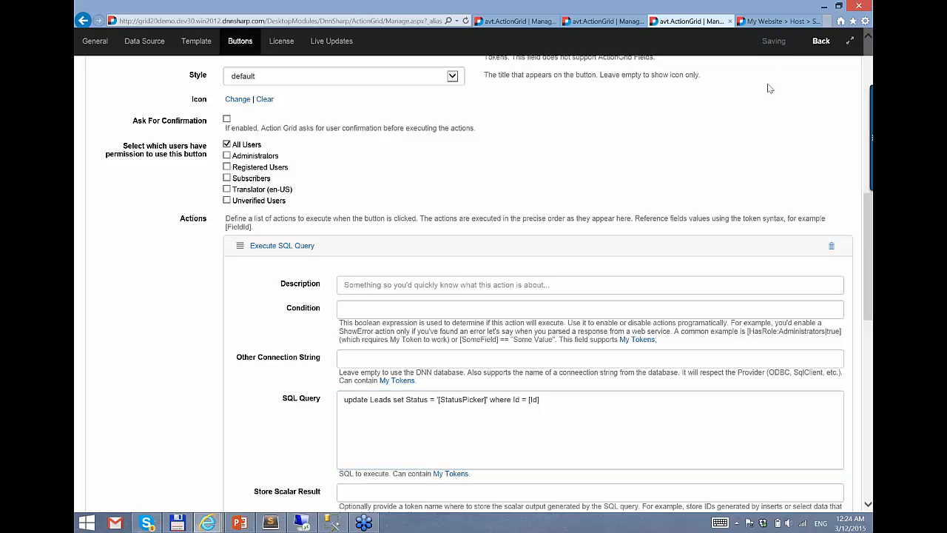
pyautogui.click(818, 43)
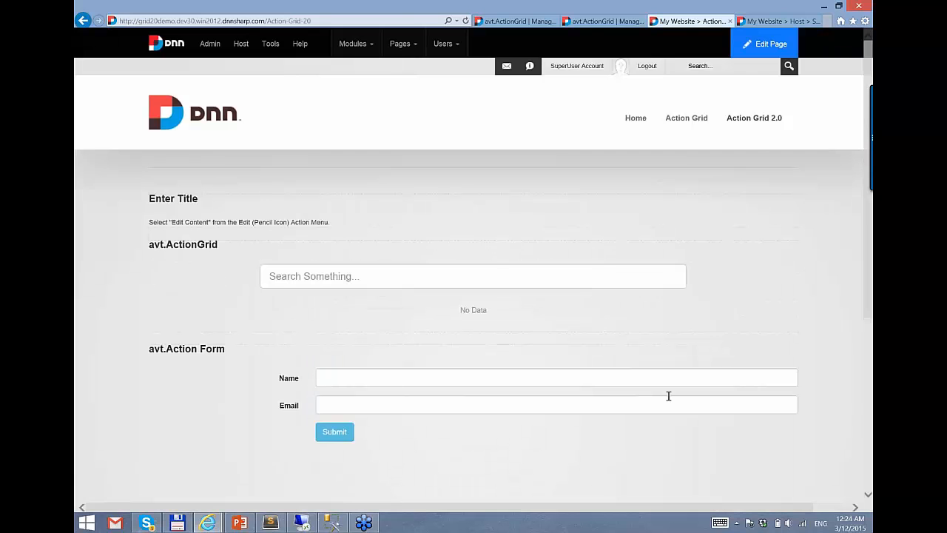
# - Select Contacted in the lead's status dropdown, run Update on that row, and refresh the page
pyautogui.scroll(-1, 583, 296)
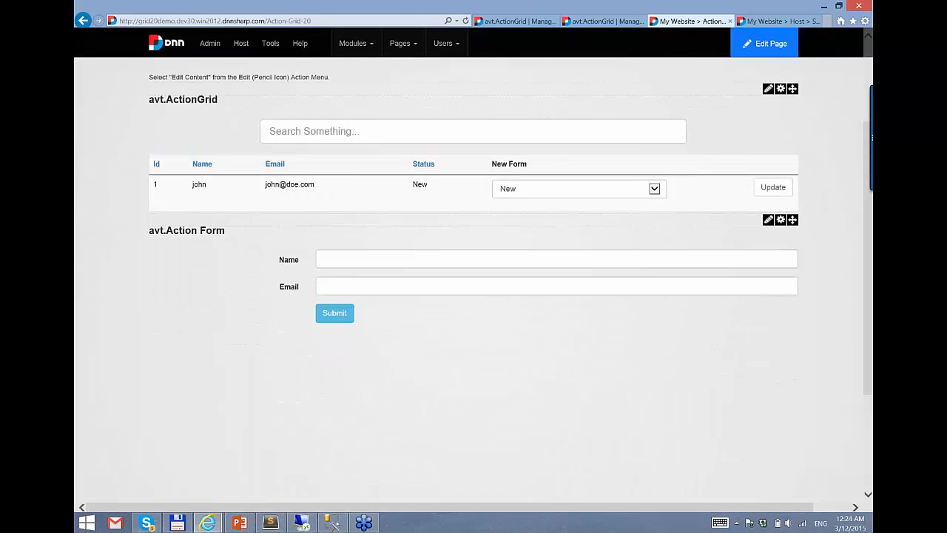
pyautogui.click(636, 193)
pyautogui.click(650, 196)
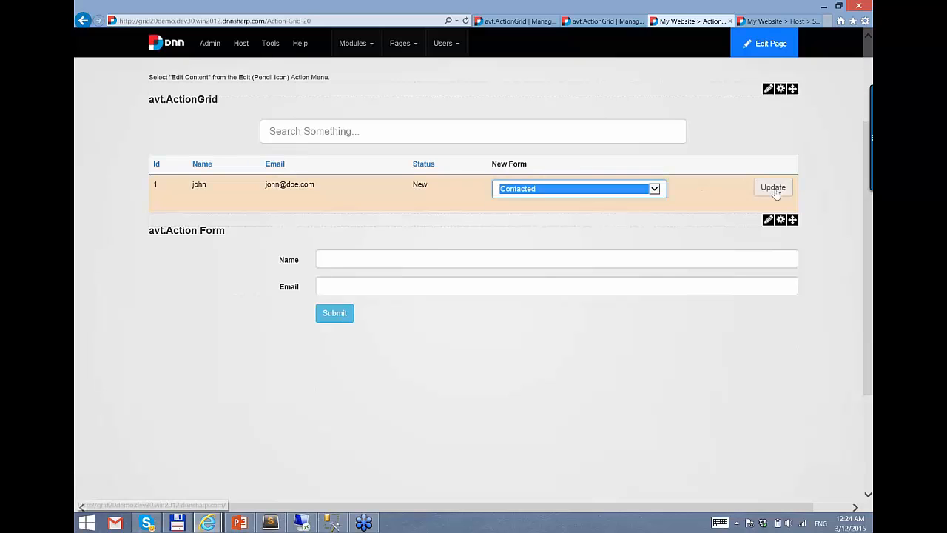
pyautogui.click(772, 187)
pyautogui.rightClick(636, 339)
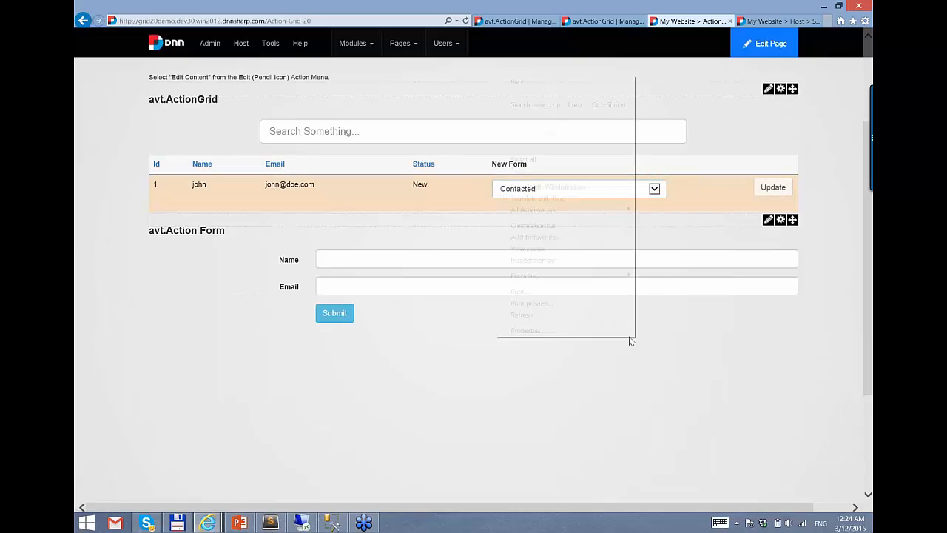
pyautogui.click(511, 371)
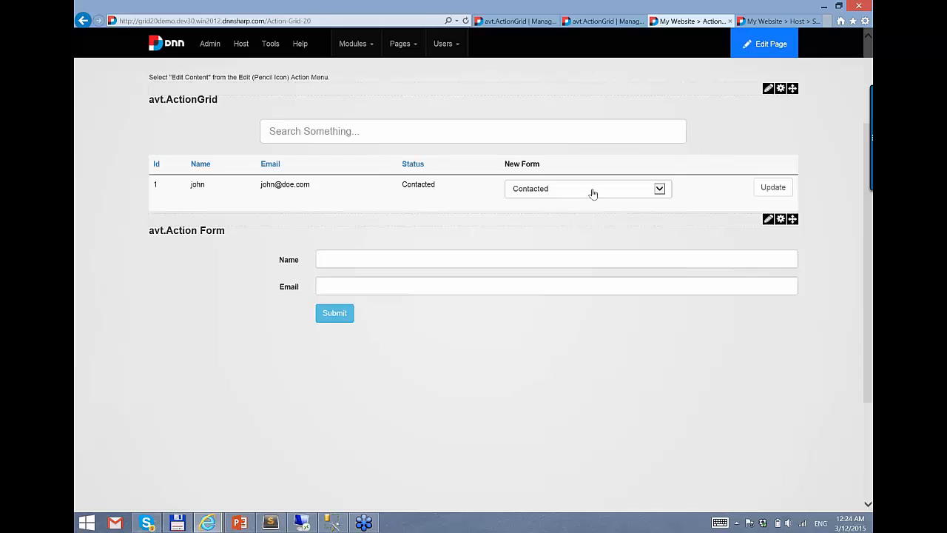
# - Select Converted in the lead's status dropdown and run Update on that row
pyautogui.click(592, 192)
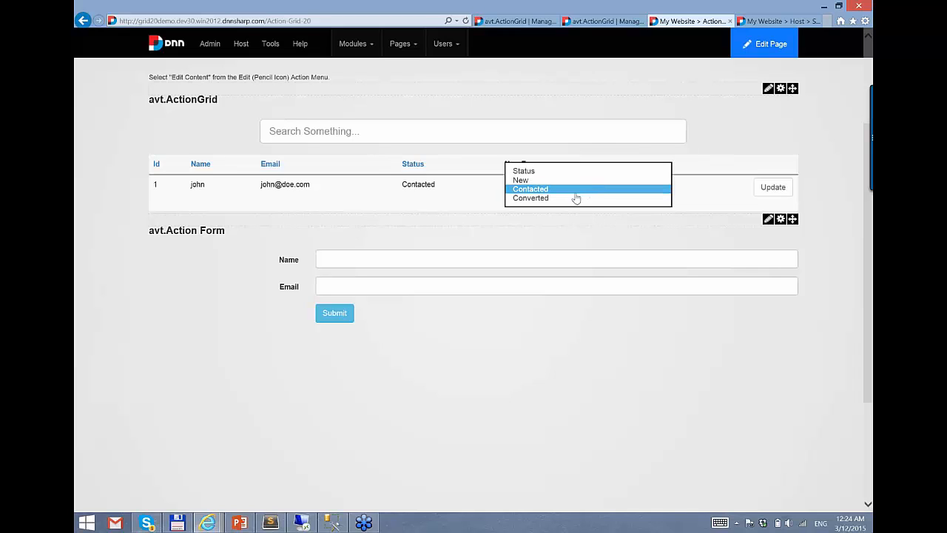
pyautogui.click(576, 199)
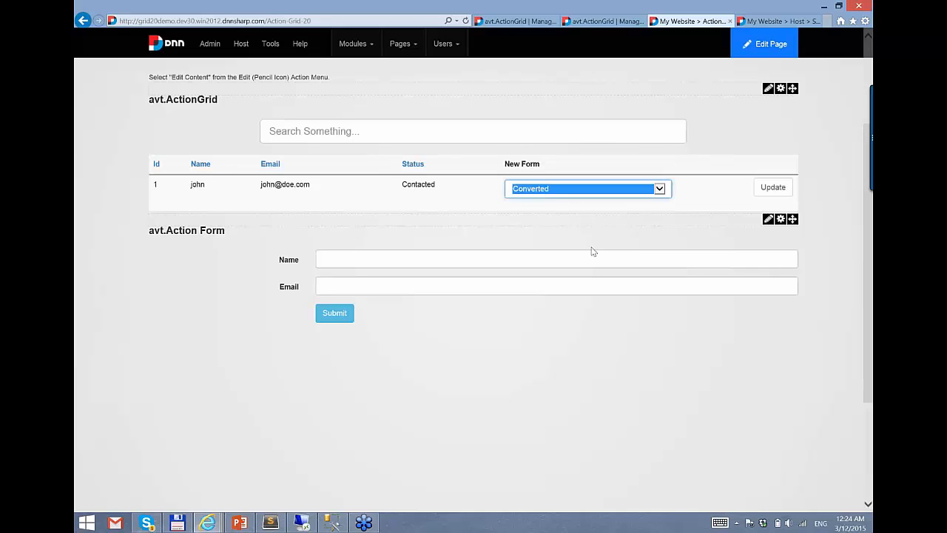
pyautogui.click(775, 188)
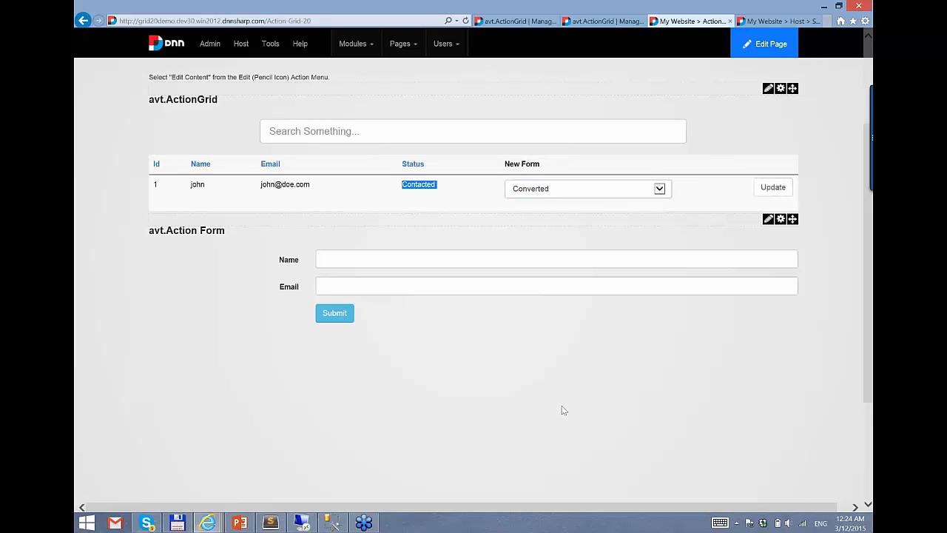
pyautogui.click(776, 21)
pyautogui.click(684, 24)
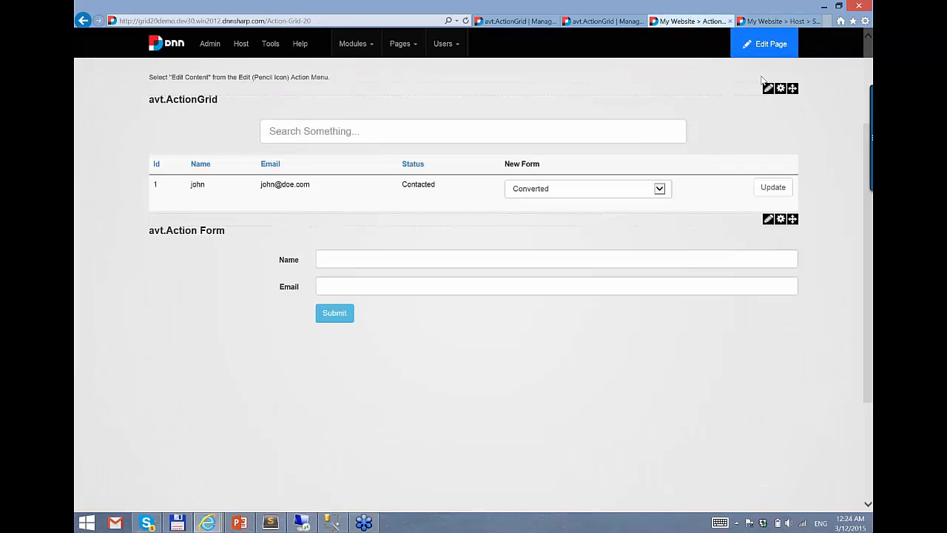
# - Add a Datasource Refresh action to the grid's Update item button and save the grid, returning to the page
pyautogui.moveTo(770, 88)
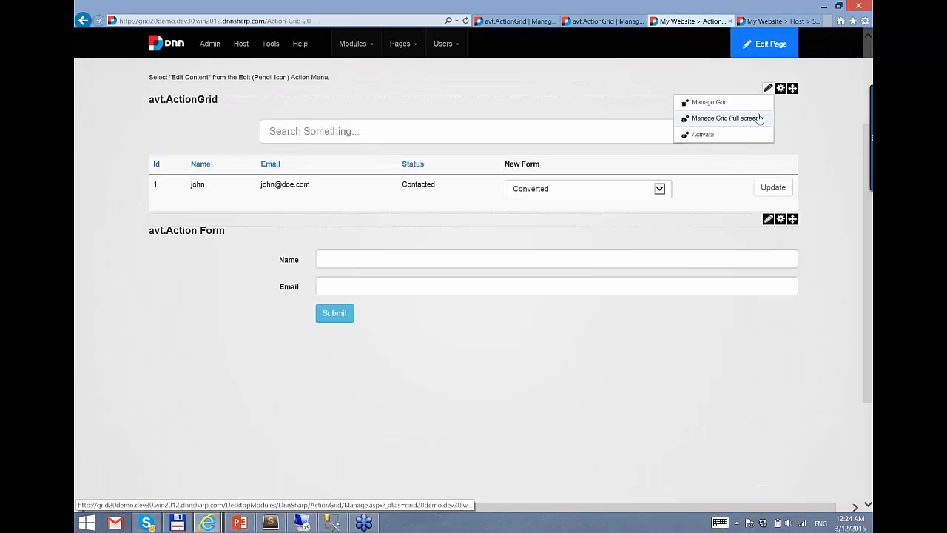
pyautogui.click(758, 119)
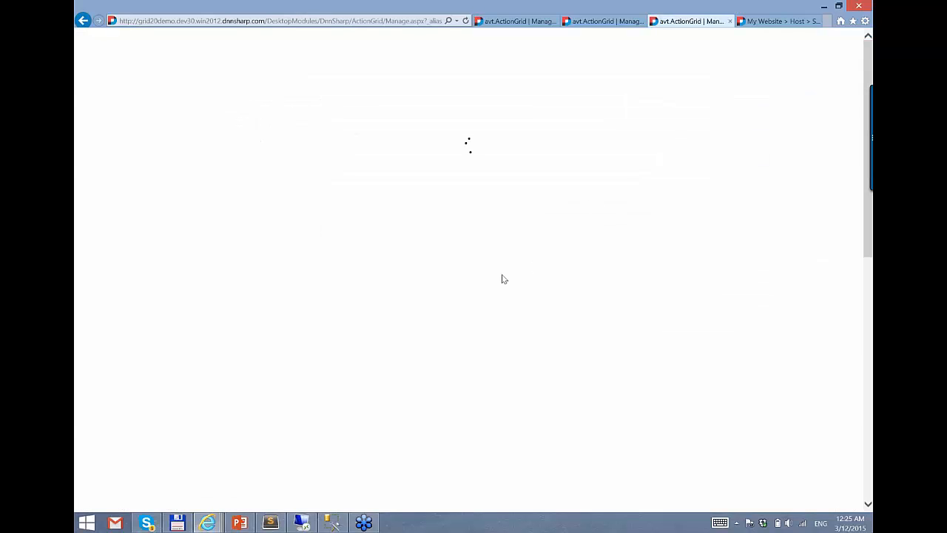
pyautogui.scroll(-2, 293, 328)
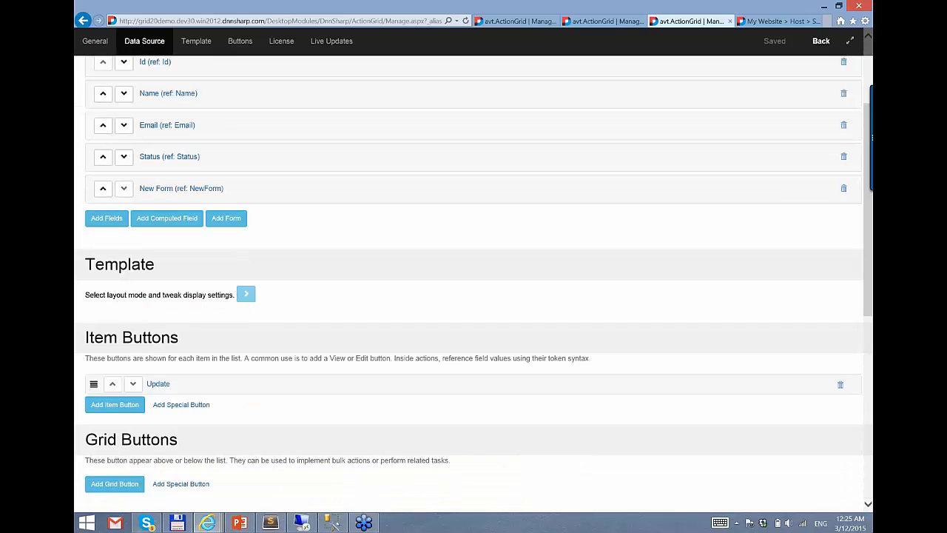
pyautogui.click(270, 387)
pyautogui.scroll(-7, 269, 387)
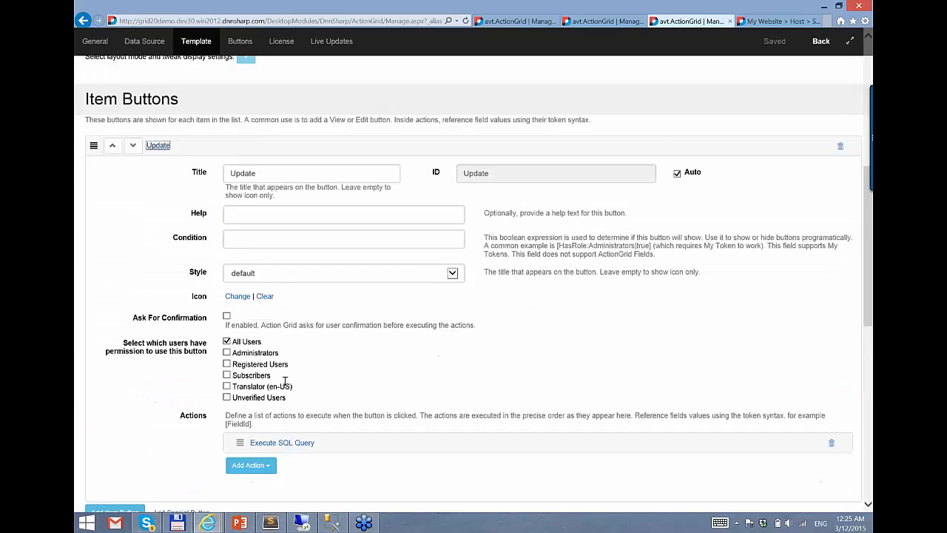
pyautogui.click(271, 271)
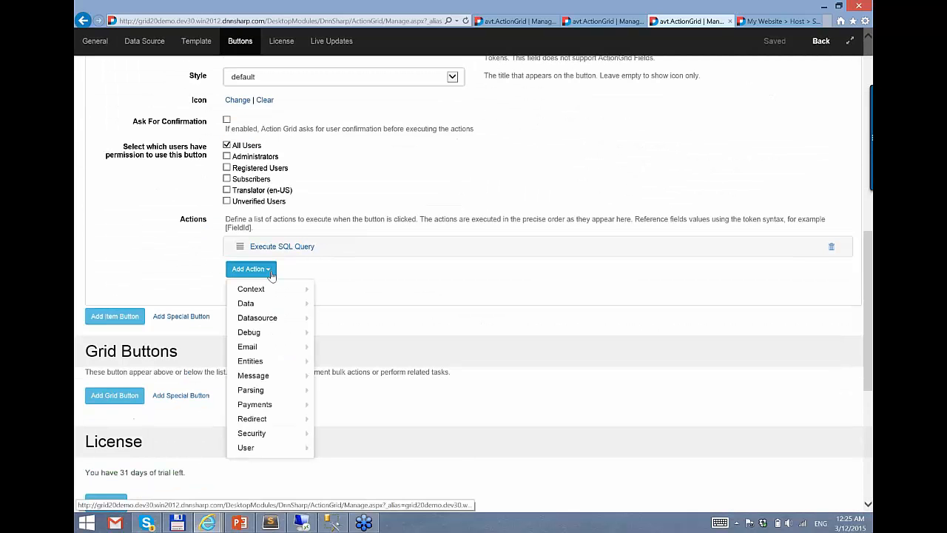
pyautogui.moveTo(290, 319)
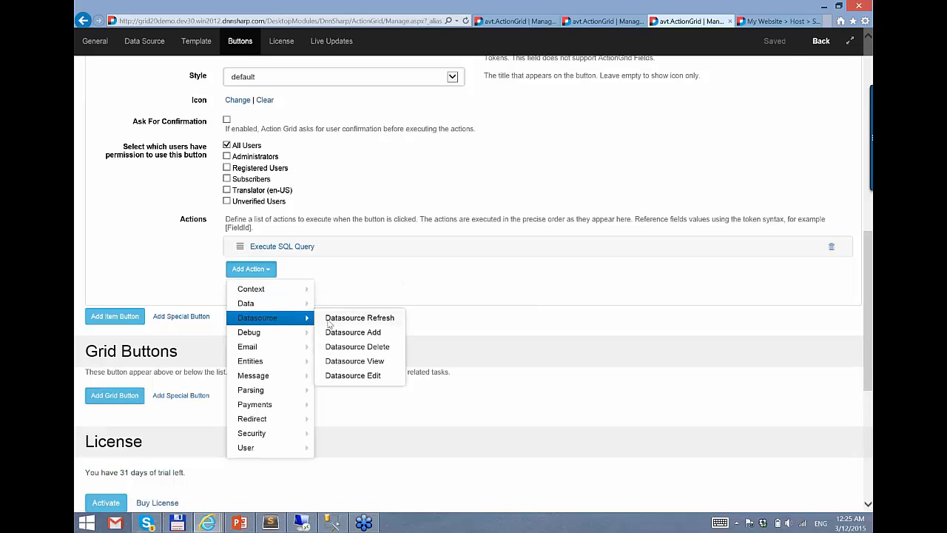
pyautogui.click(329, 320)
pyautogui.click(778, 44)
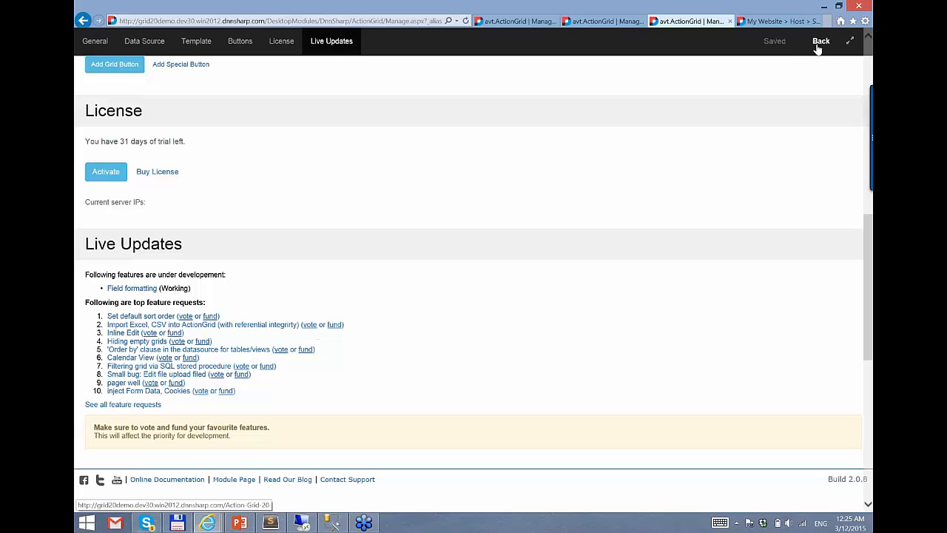
pyautogui.click(820, 41)
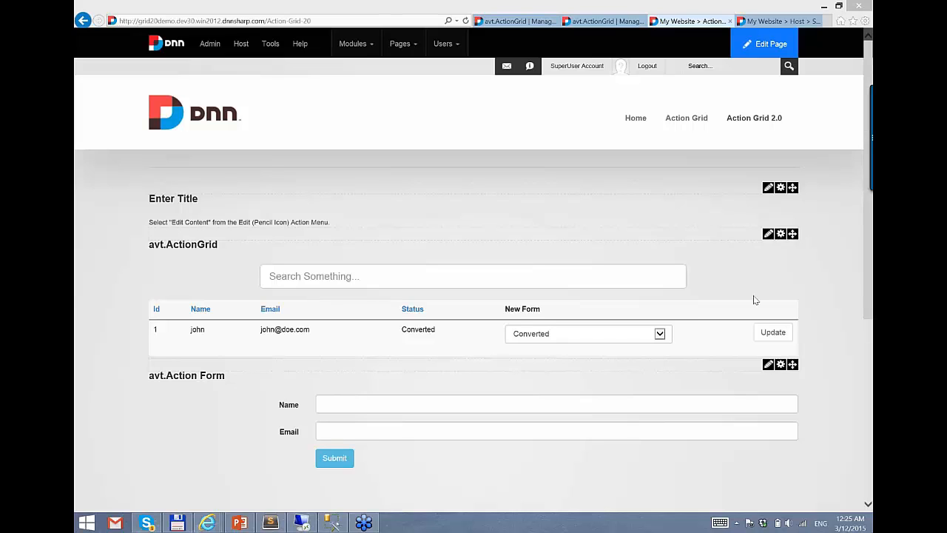
# - Select New in the lead's status dropdown, run Update on the row, and check its Status value
pyautogui.click(628, 334)
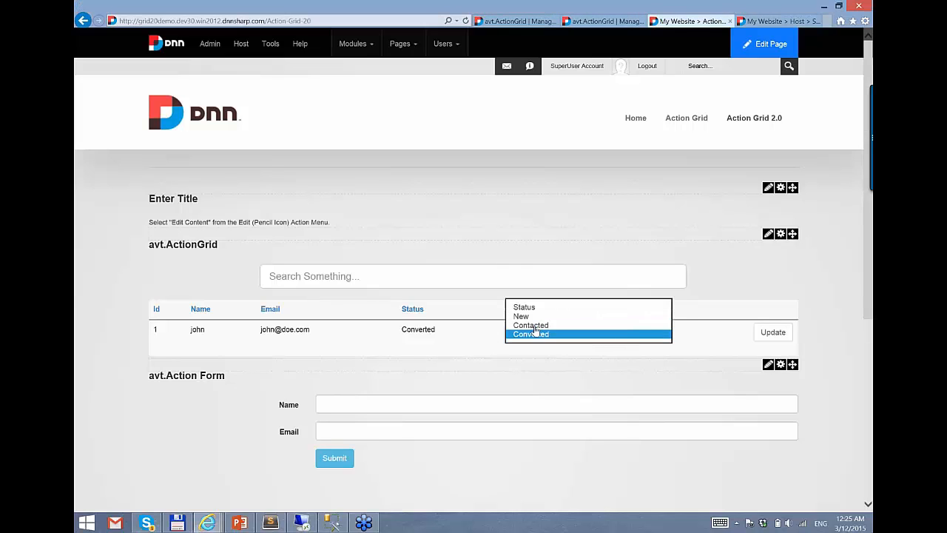
pyautogui.click(592, 315)
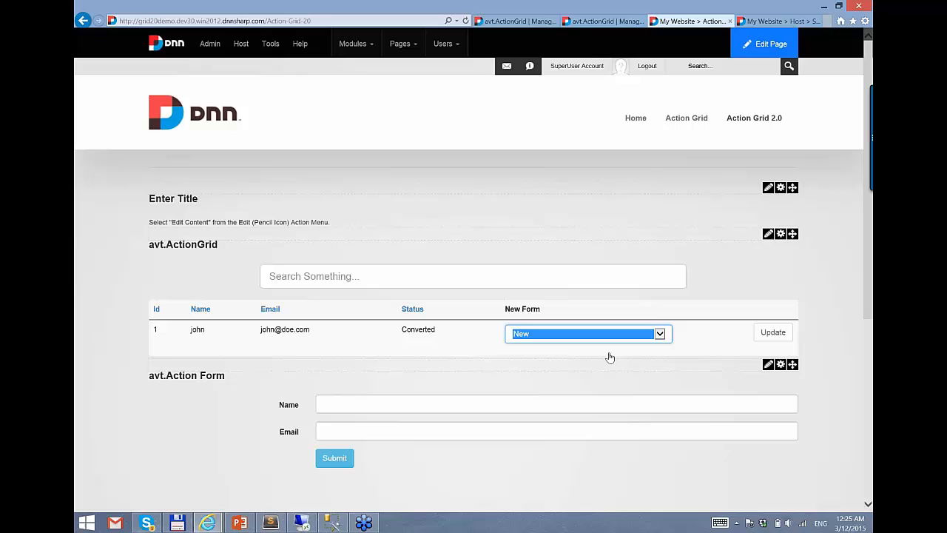
pyautogui.click(771, 335)
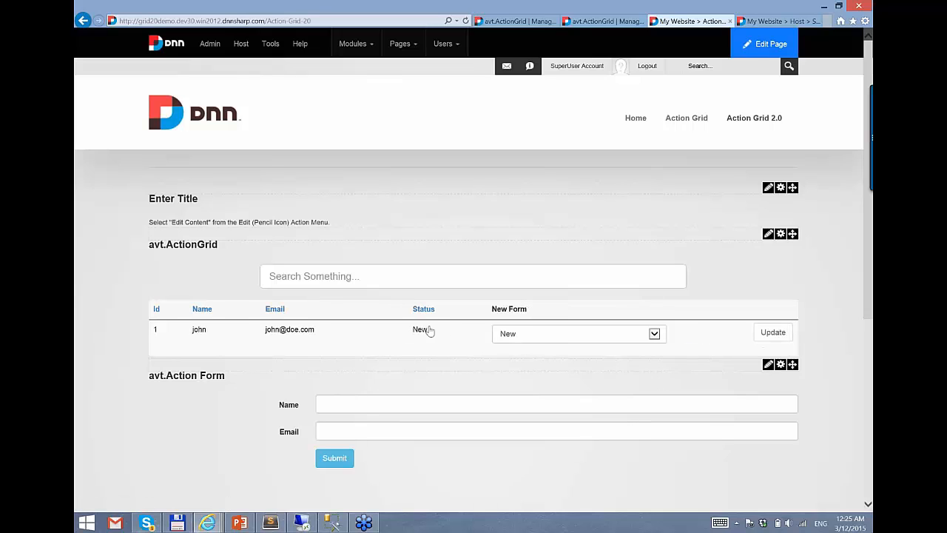
pyautogui.moveTo(433, 338); pyautogui.dragTo(393, 338)
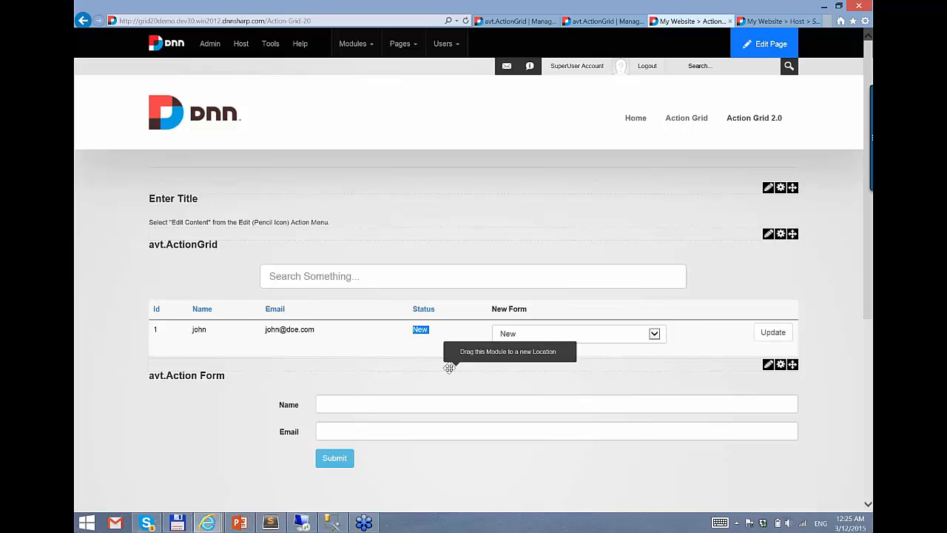
pyautogui.click(189, 427)
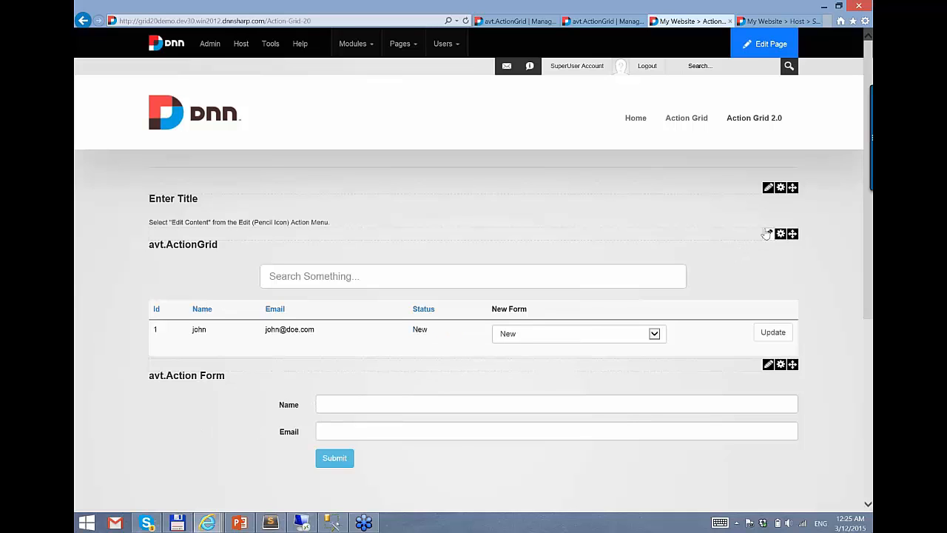
# - Open the settings of the StatusPicker field in the Action Grid's New Form
pyautogui.moveTo(779, 234)
pyautogui.click(749, 265)
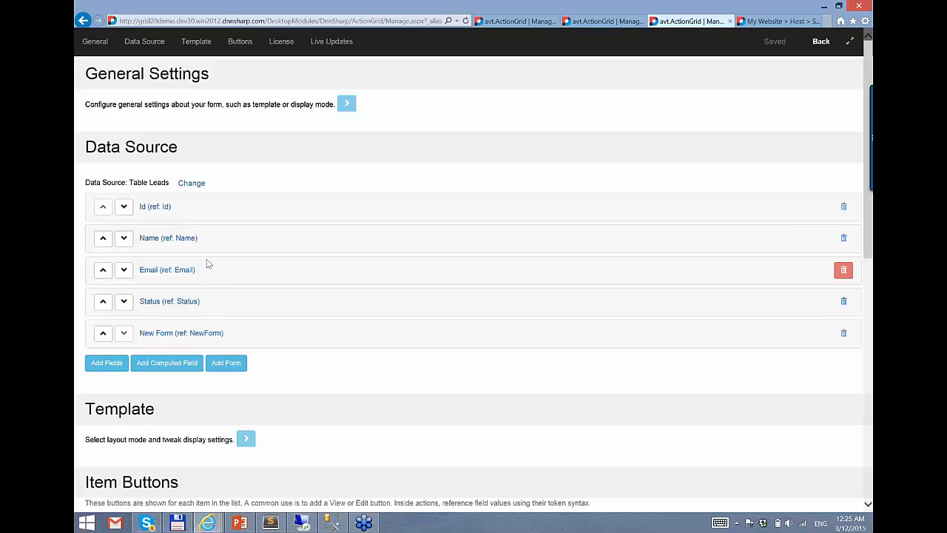
pyautogui.scroll(-2, 228, 333)
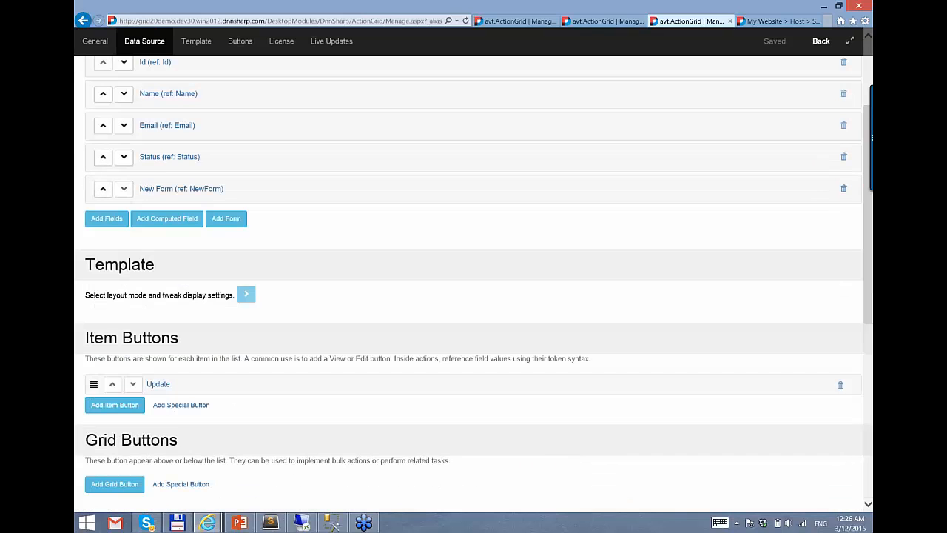
pyautogui.click(207, 191)
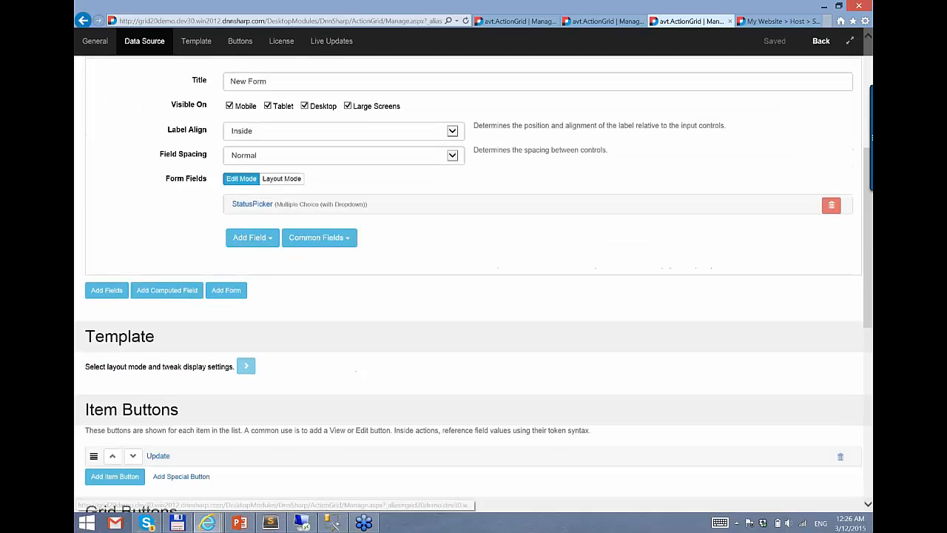
pyautogui.scroll(-2, 308, 288)
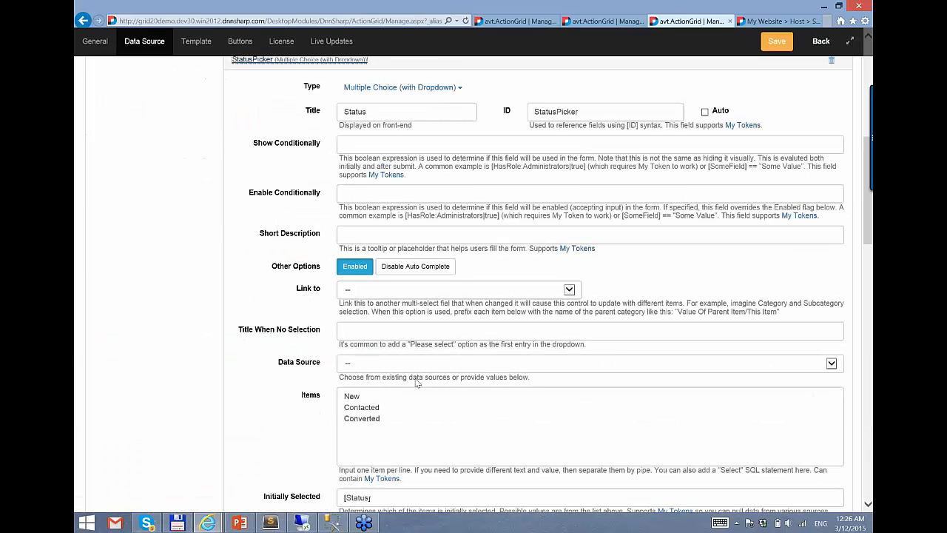
# - Replace the StatusPicker dropdown's items with the SQL statement select Status from StatusesTable
pyautogui.click(545, 432)
pyautogui.scroll(-1, 545, 433)
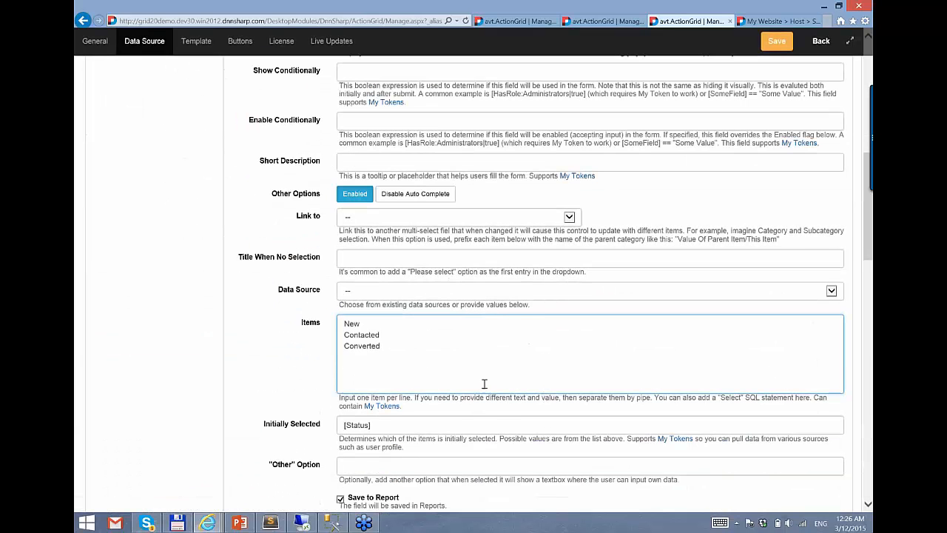
pyautogui.hotkey('ctrl', 'a')
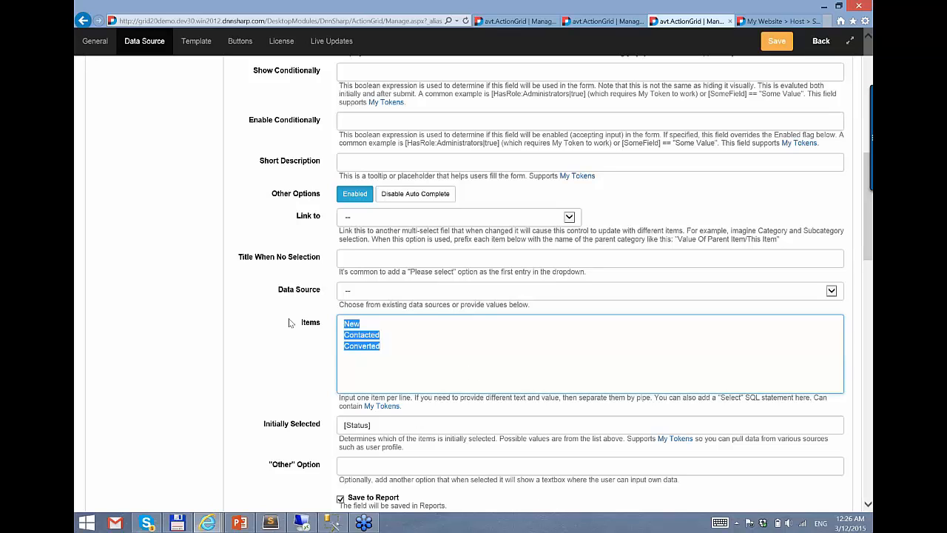
pyautogui.write('select')
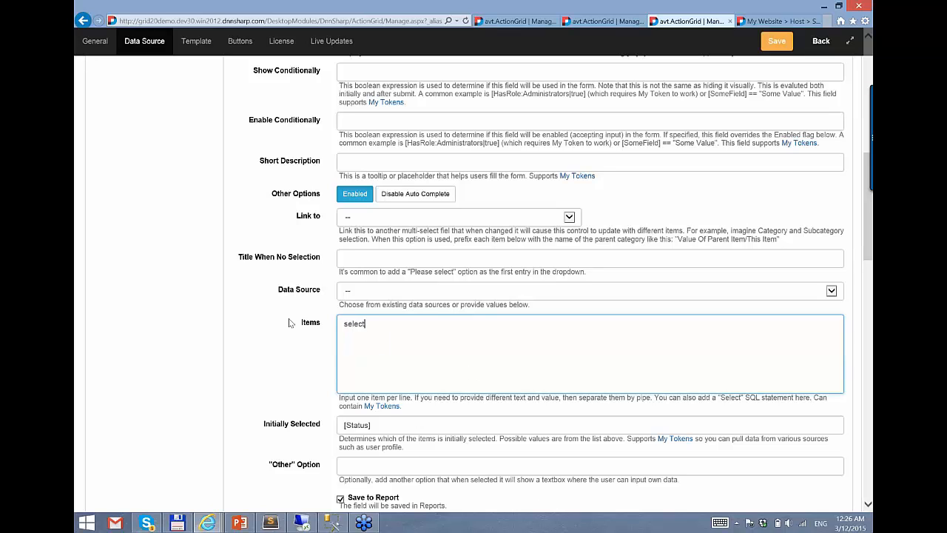
pyautogui.write(' Status')
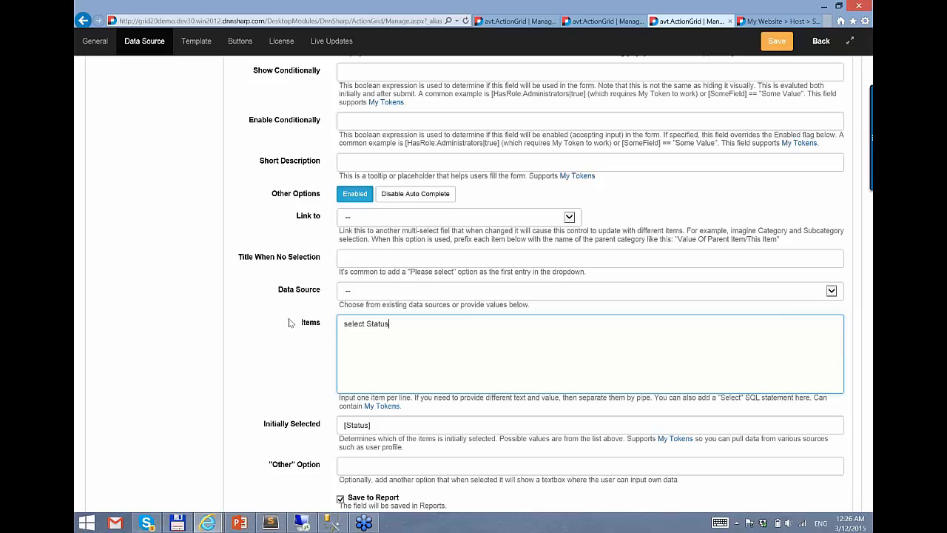
pyautogui.write(' from StatusesTable')
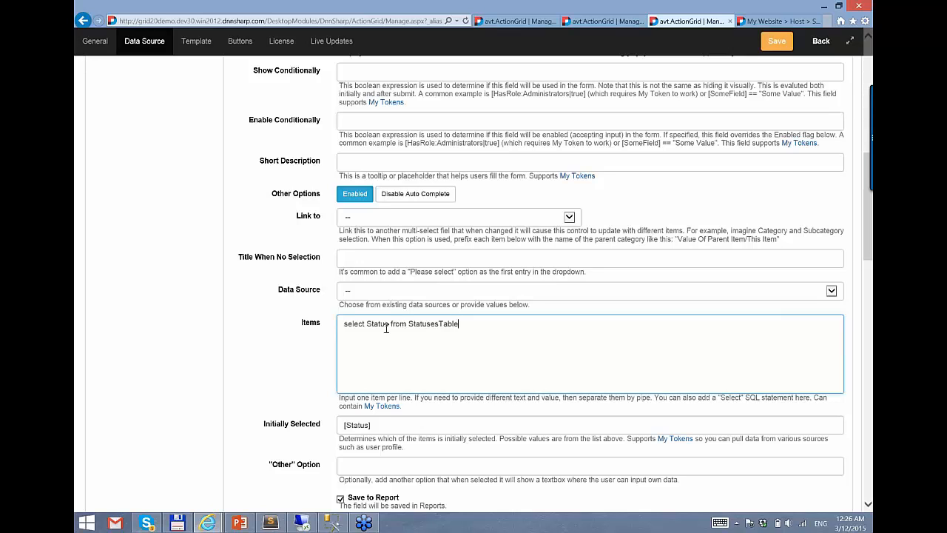
pyautogui.doubleClick(385, 327)
pyautogui.moveTo(654, 398); pyautogui.dragTo(817, 402)
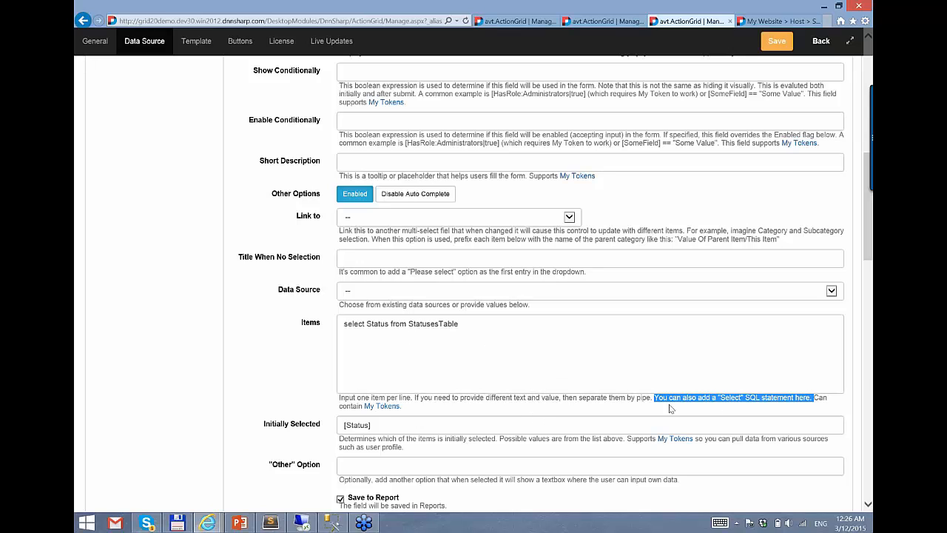
# - Change the Items query's selected columns to Id, StatuName
pyautogui.moveTo(389, 323); pyautogui.dragTo(366, 323)
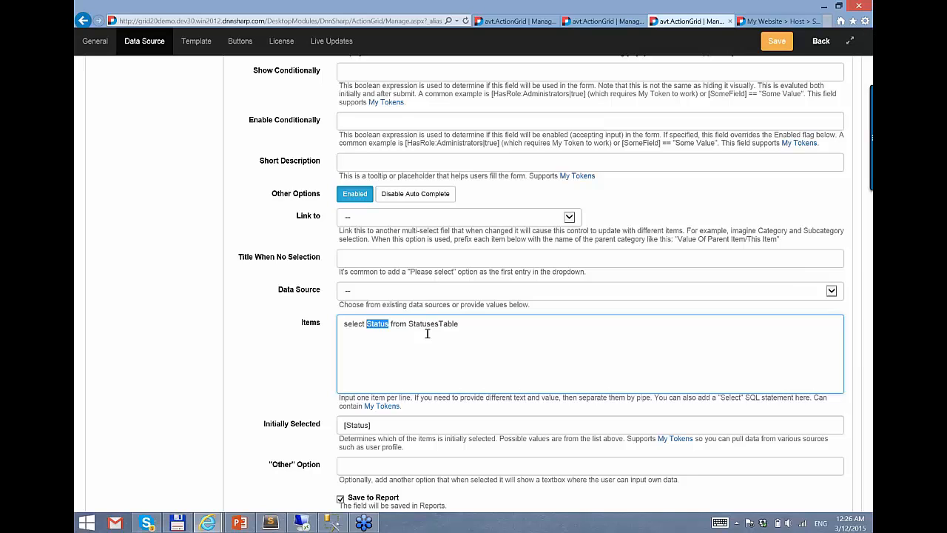
pyautogui.write('Id, StatuName')
pyautogui.moveTo(565, 328); pyautogui.dragTo(286, 332)
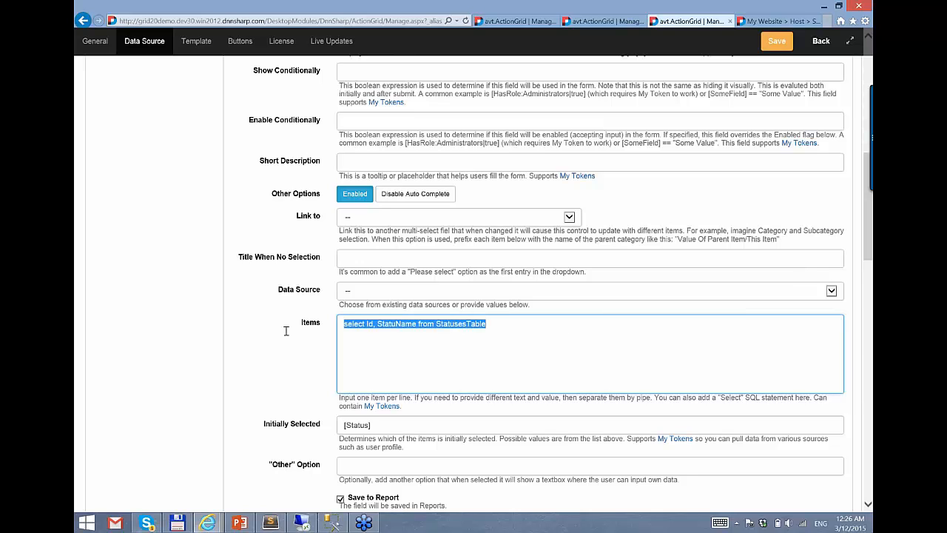
pyautogui.click(496, 328)
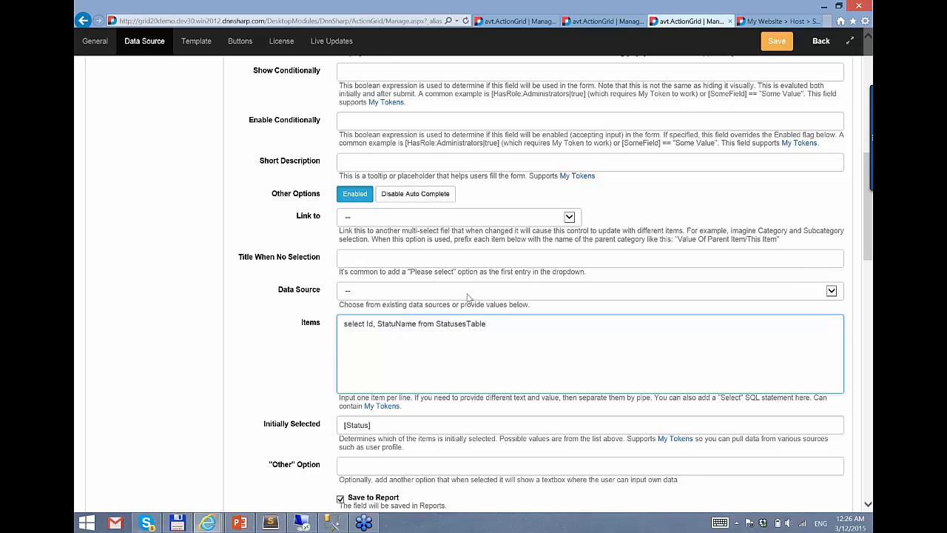
# - Examine the predefined data sources offered for the StatusPicker dropdown without choosing one
pyautogui.click(525, 290)
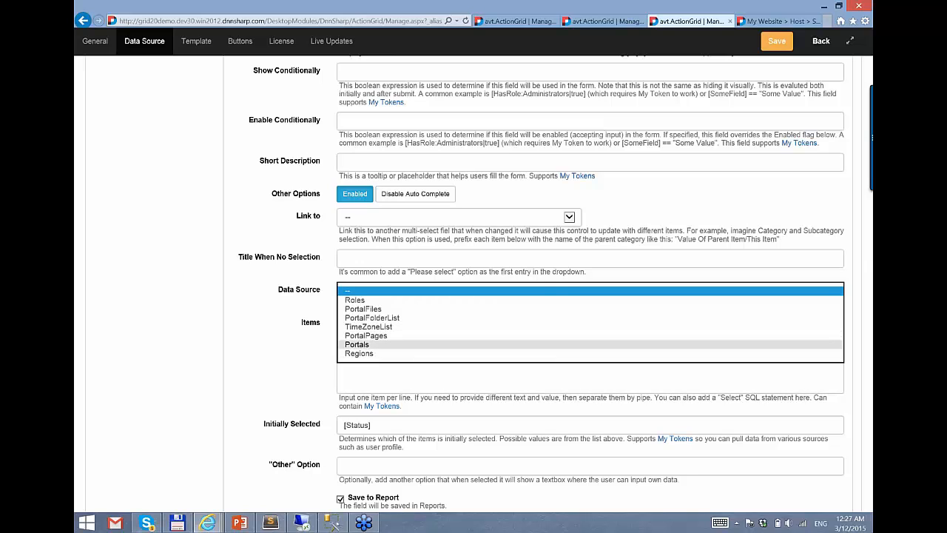
pyautogui.click(379, 383)
pyautogui.hotkey('ctrl', 'a')
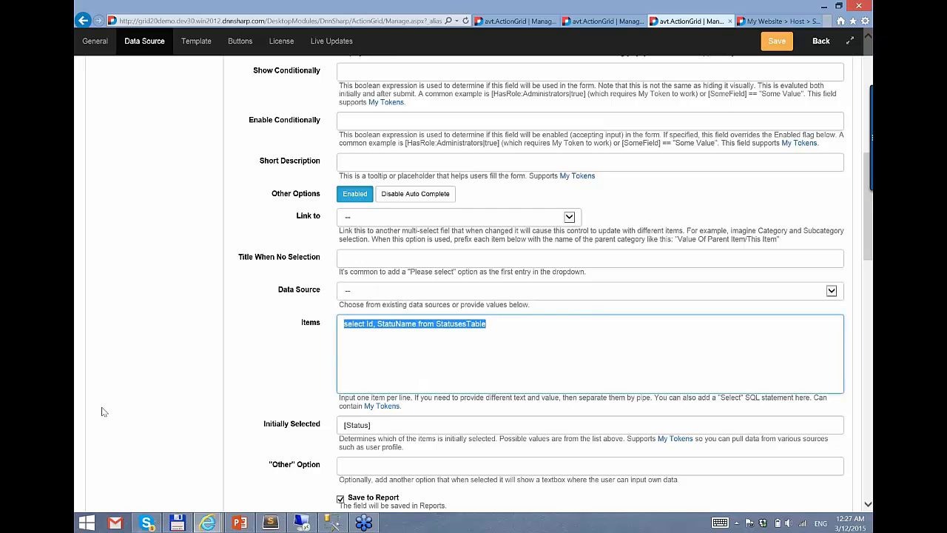
pyautogui.click(426, 294)
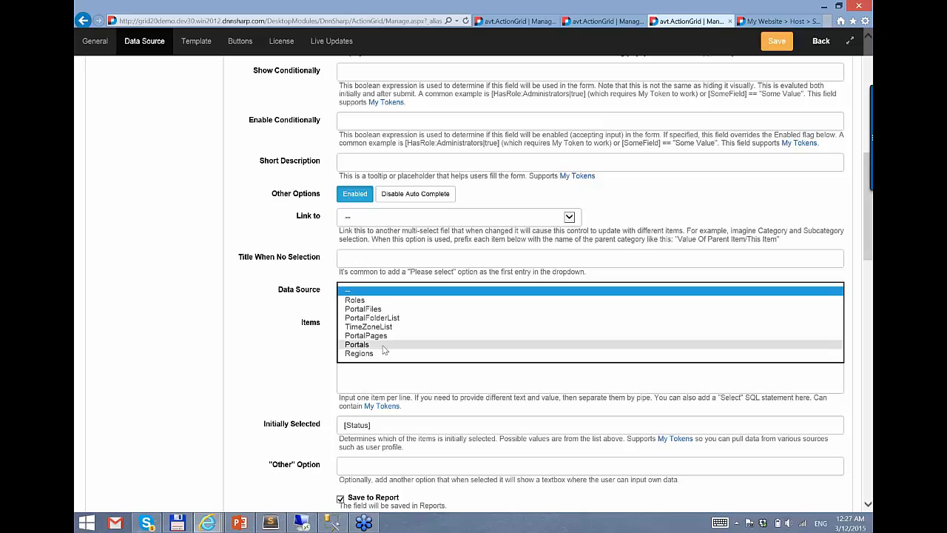
pyautogui.click(522, 364)
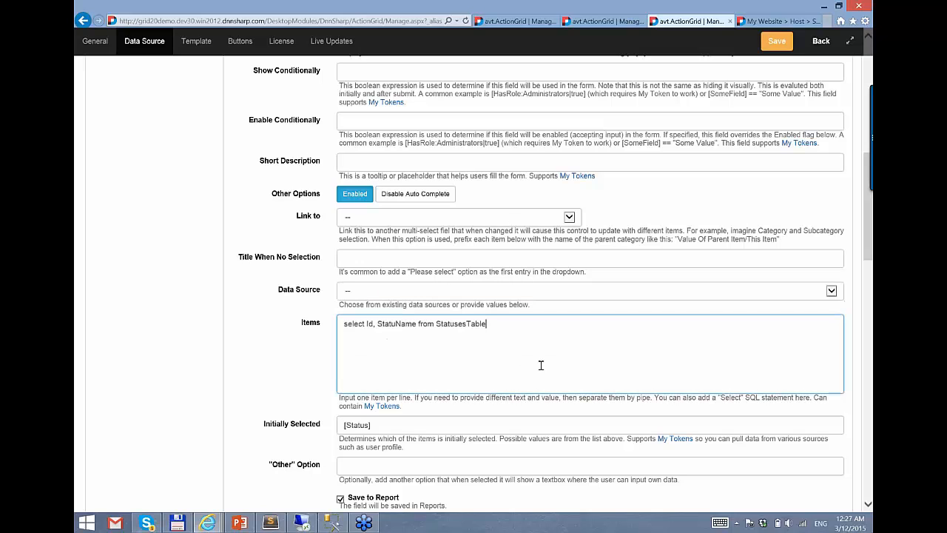
# - Undo the SQL query edits in the StatusPicker's Items to restore the New, Contacted, Converted list
pyautogui.hotkey('ctrl', 'z')
pyautogui.hotkey('ctrl', 'z')
pyautogui.click(536, 362)
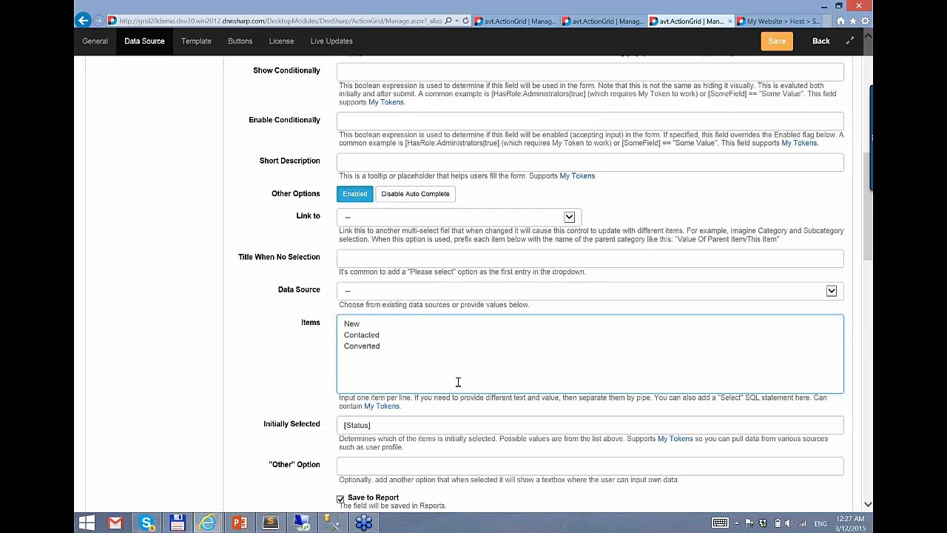
# - Delete the Status field from the grid's data source and save the grid settings
pyautogui.scroll(2, 458, 382)
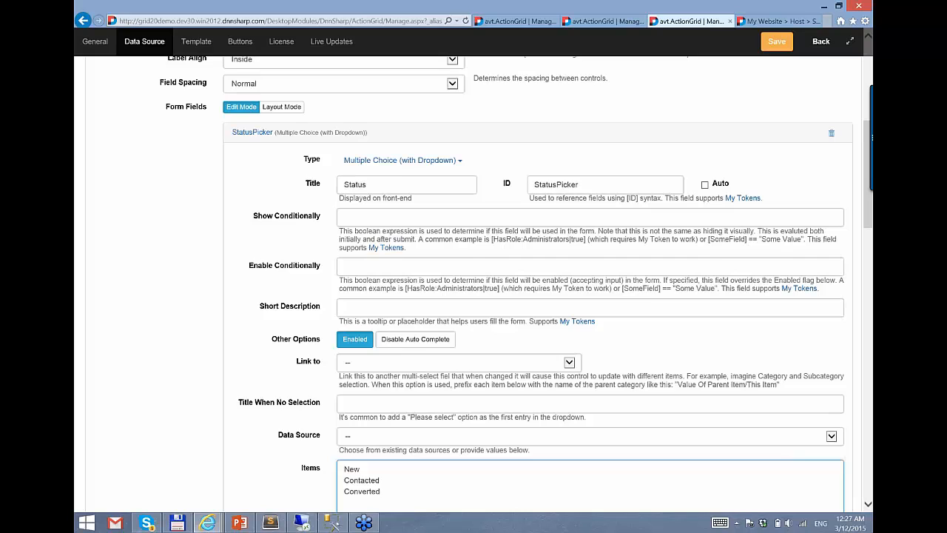
pyautogui.scroll(1, 217, 257)
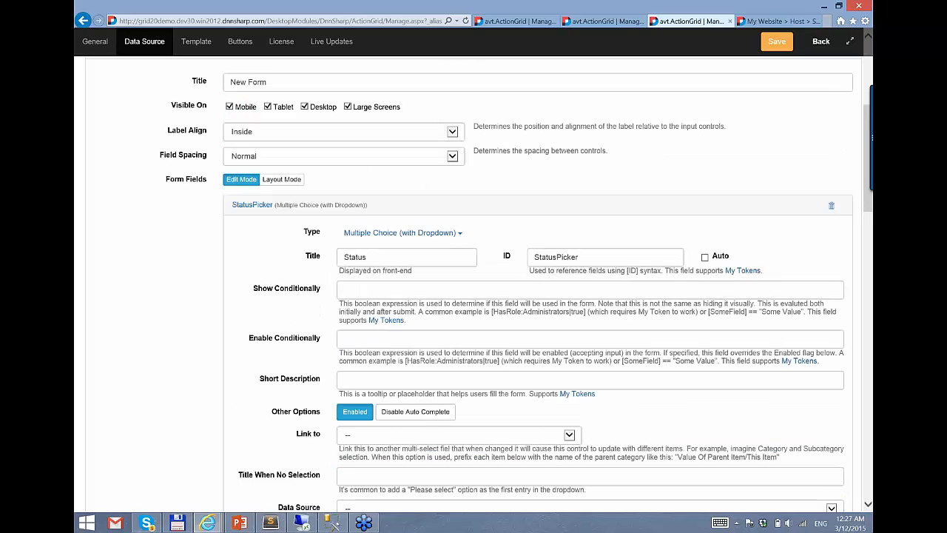
pyautogui.click(288, 205)
pyautogui.scroll(2, 155, 189)
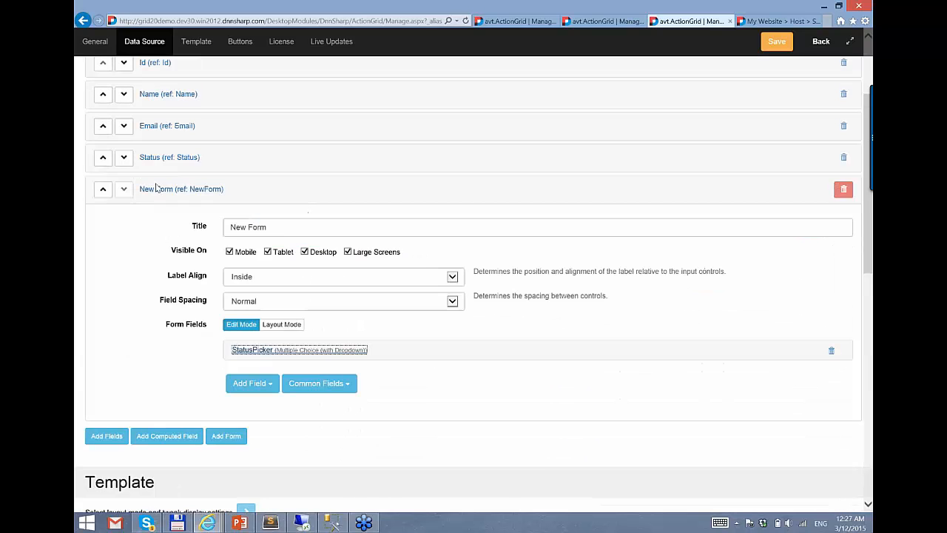
pyautogui.scroll(2, 155, 188)
pyautogui.click(170, 301)
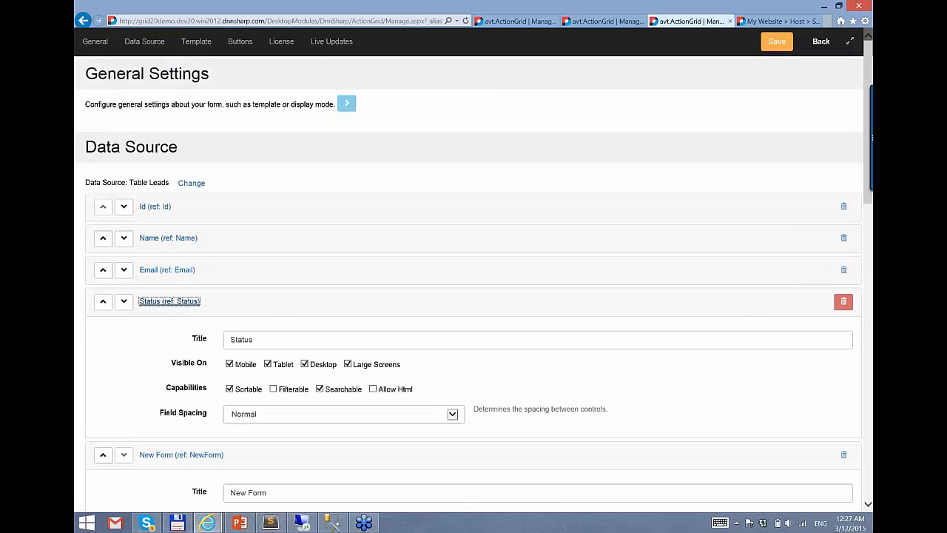
pyautogui.click(267, 320)
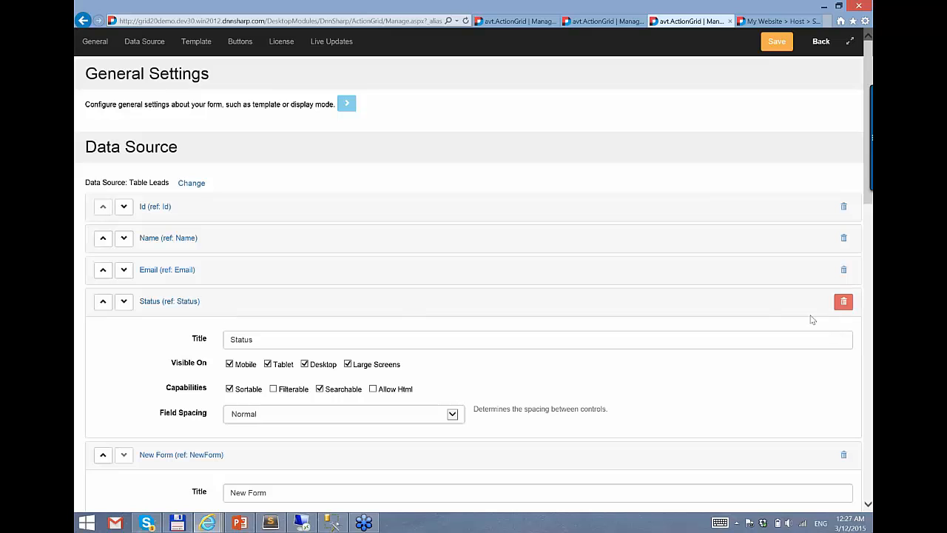
pyautogui.click(843, 301)
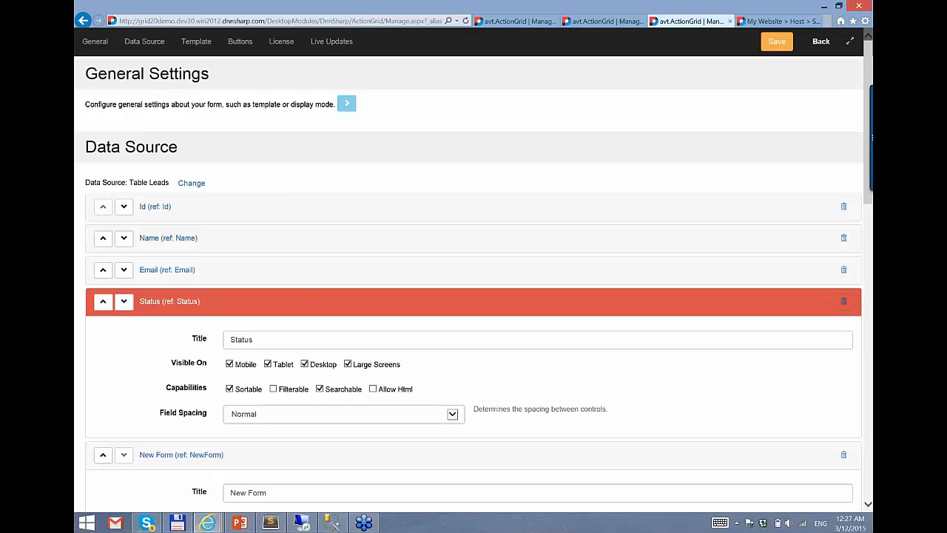
pyautogui.scroll(-1, 843, 301)
pyautogui.click(773, 44)
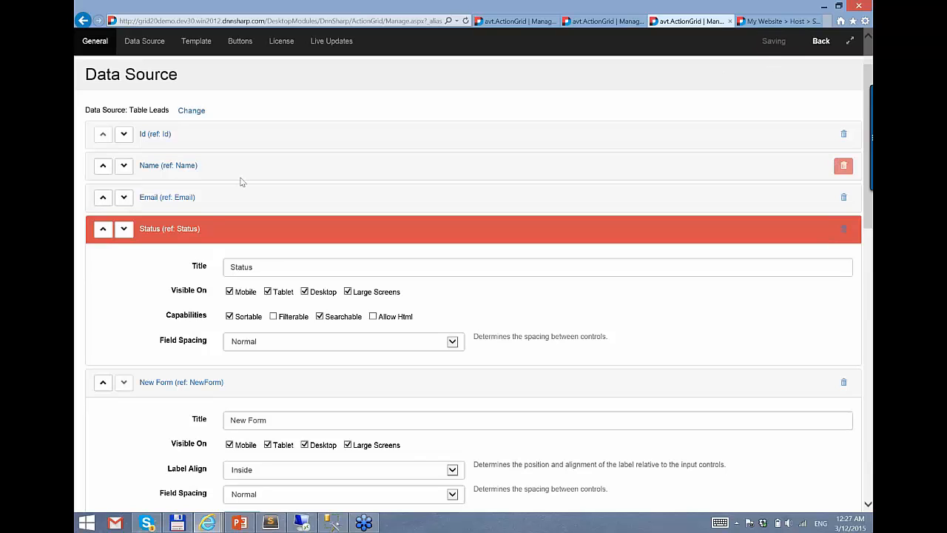
pyautogui.click(183, 232)
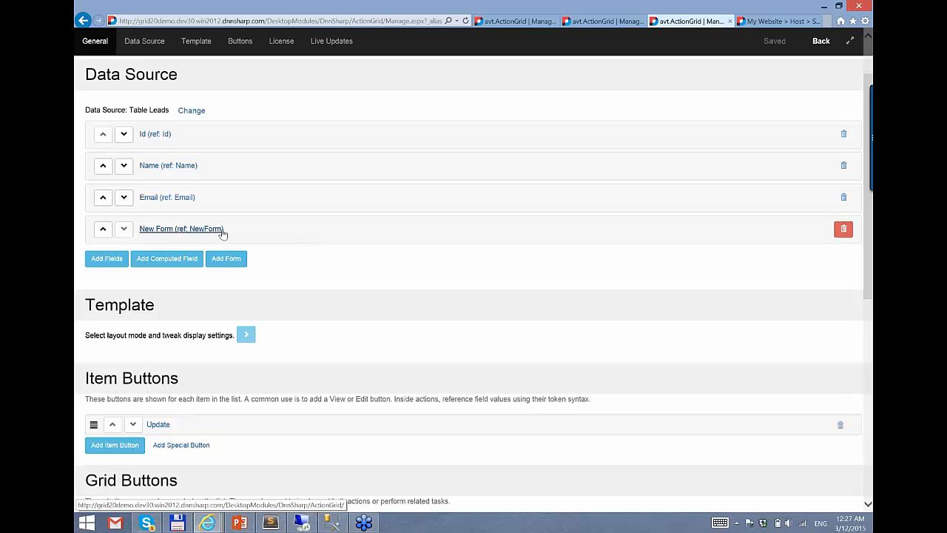
# - Add a second, empty form to the grid's data source and select its title text
pyautogui.scroll(-1, 277, 262)
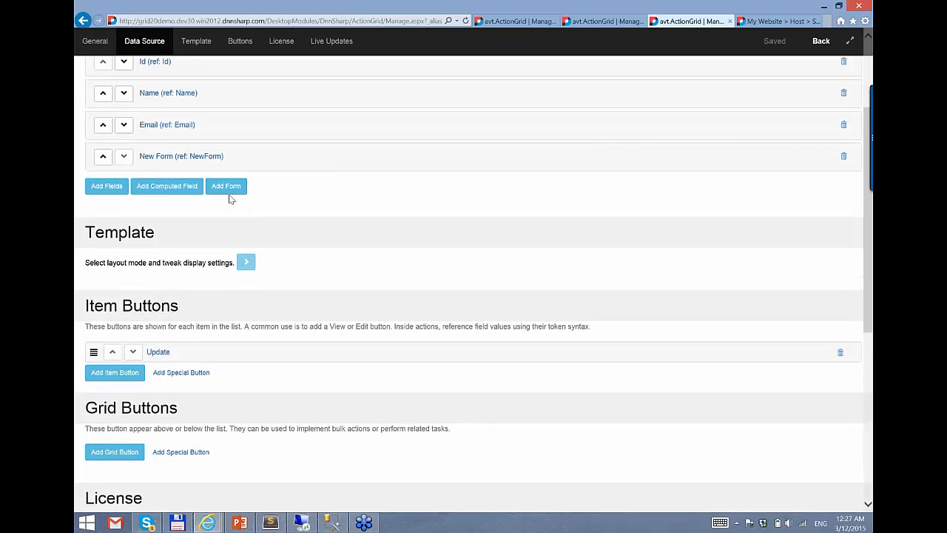
pyautogui.click(228, 190)
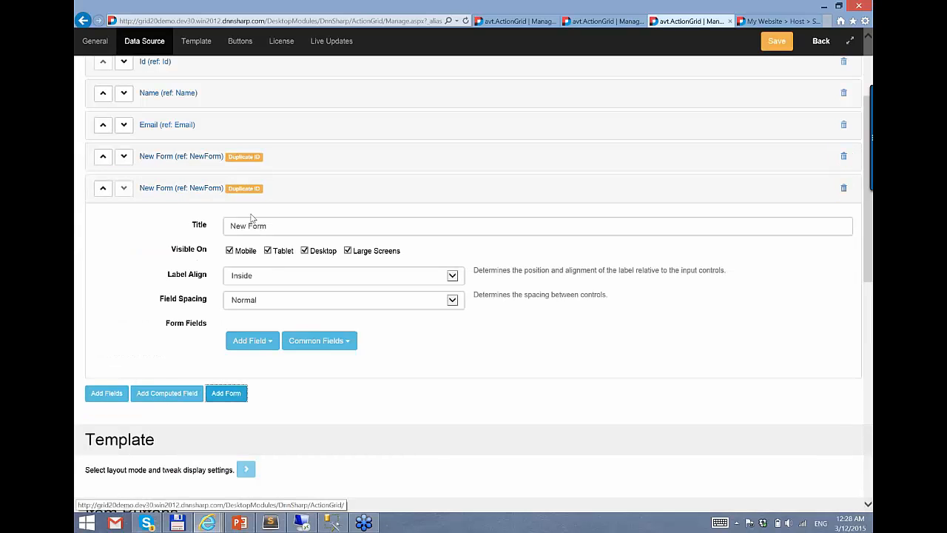
pyautogui.click(290, 225)
pyautogui.moveTo(290, 226); pyautogui.dragTo(230, 227)
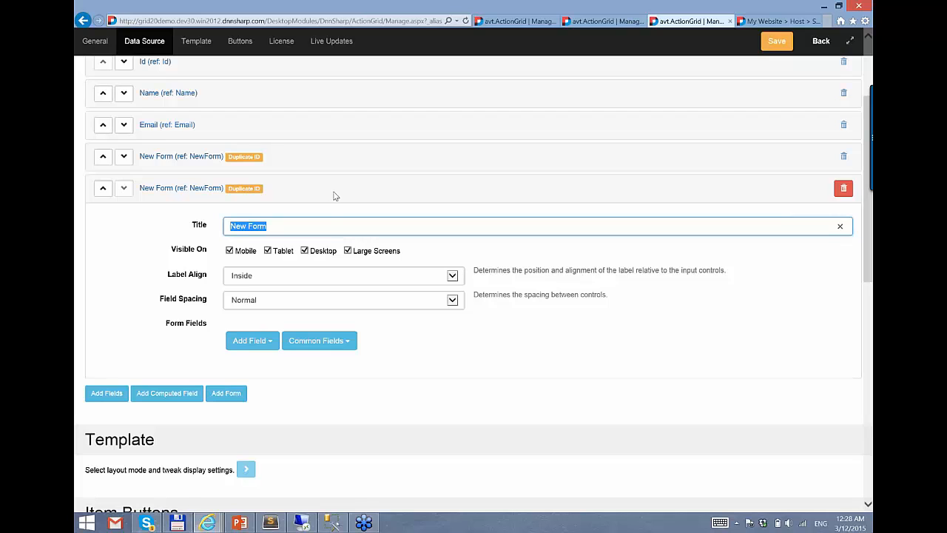
pyautogui.scroll(1, 311, 281)
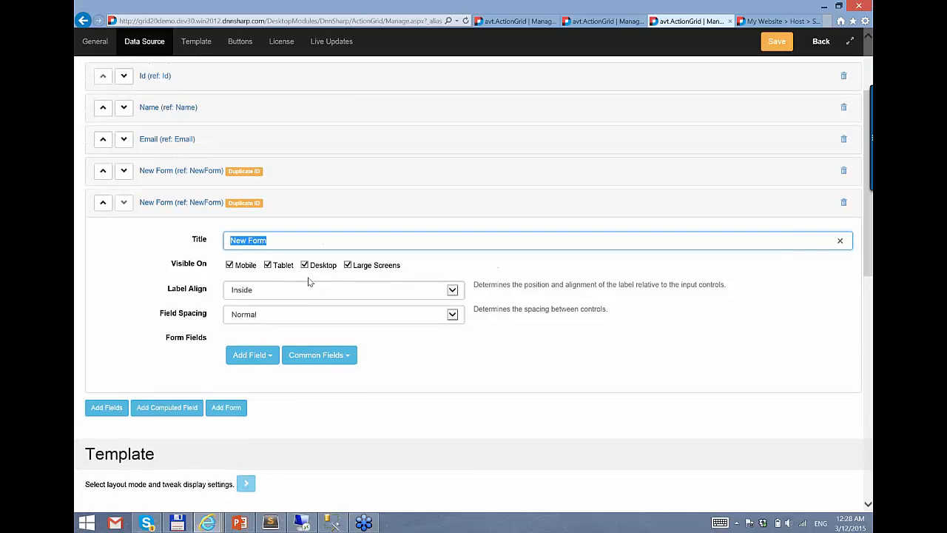
pyautogui.scroll(2, 310, 282)
pyautogui.scroll(-2, 303, 286)
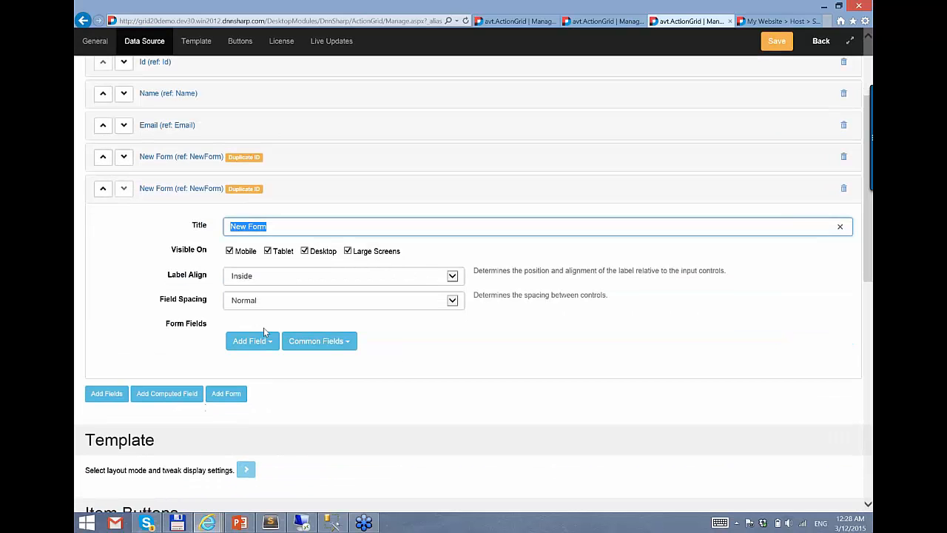
pyautogui.scroll(1, 86, 243)
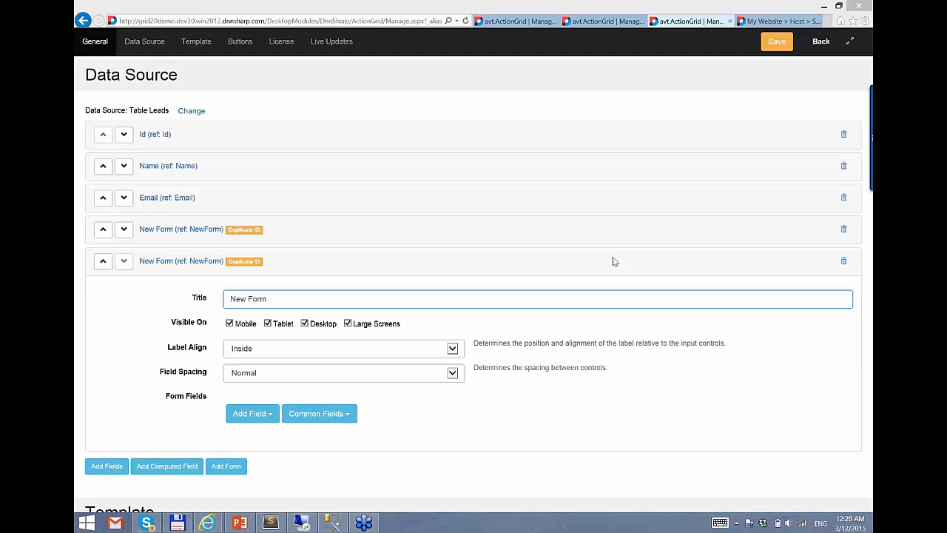
pyautogui.click(592, 421)
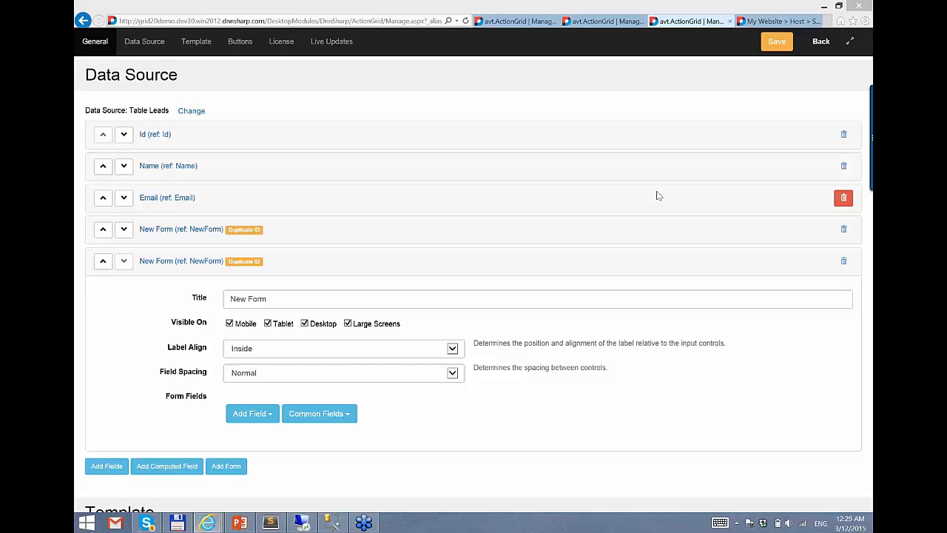
pyautogui.click(214, 262)
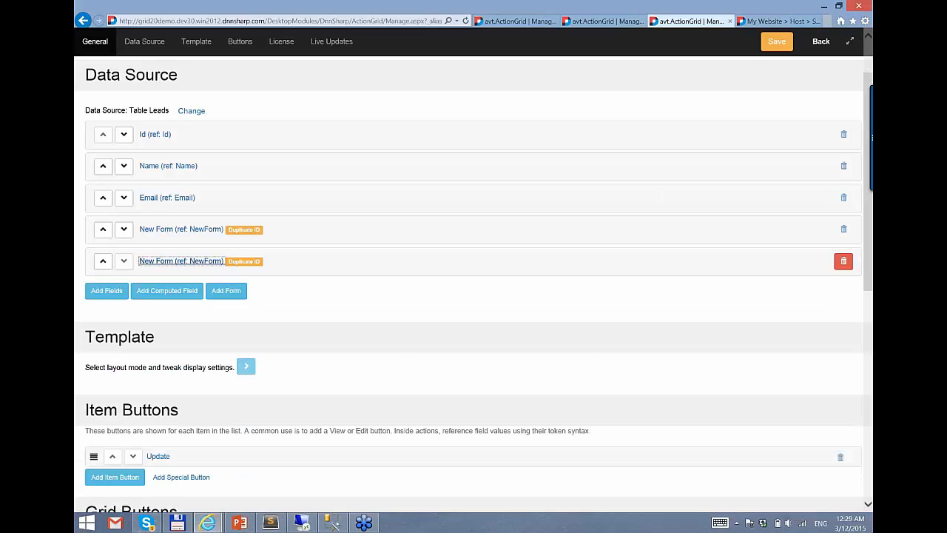
pyautogui.scroll(1, 429, 321)
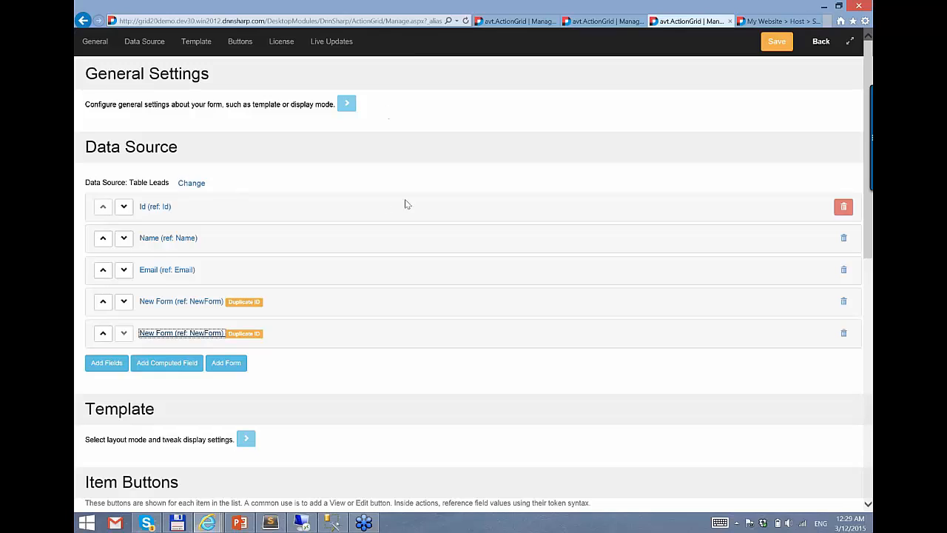
pyautogui.click(457, 182)
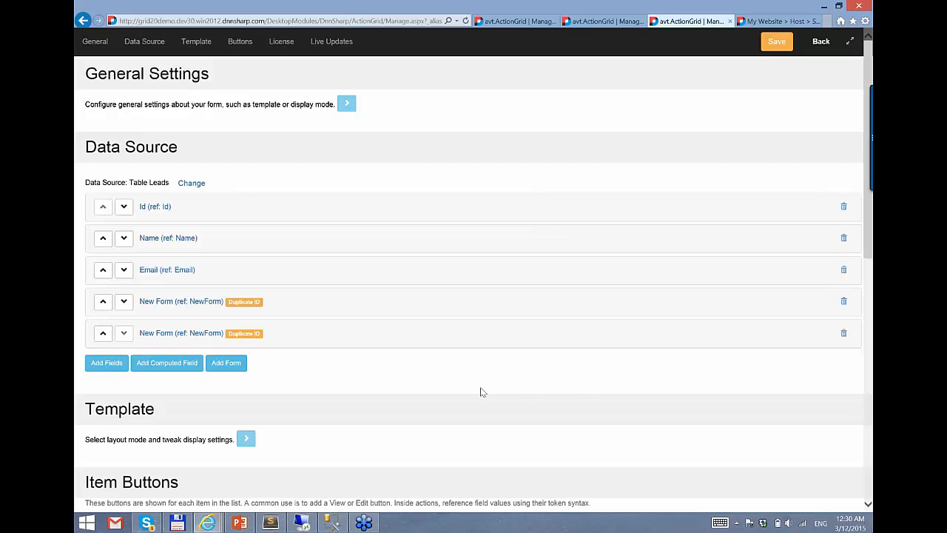
pyautogui.click(210, 333)
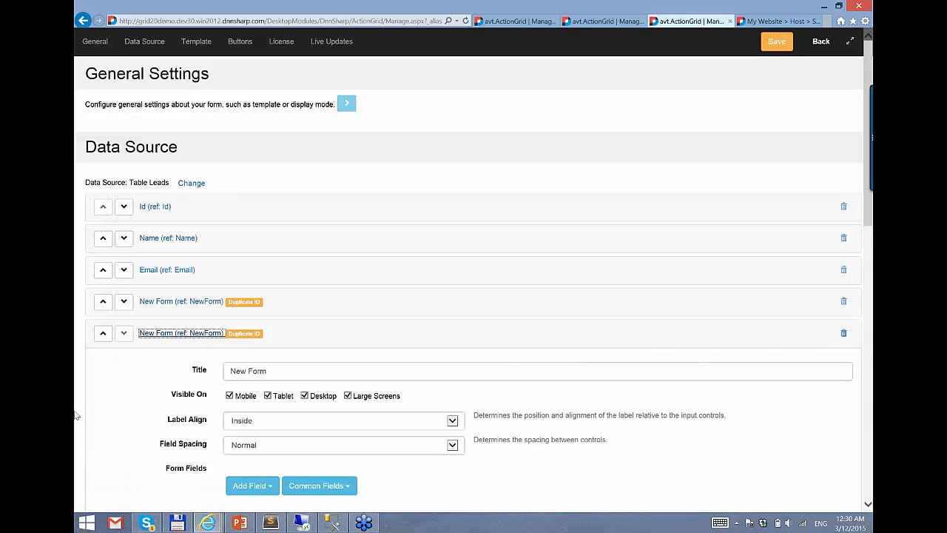
pyautogui.scroll(-1, 161, 360)
pyautogui.click(178, 262)
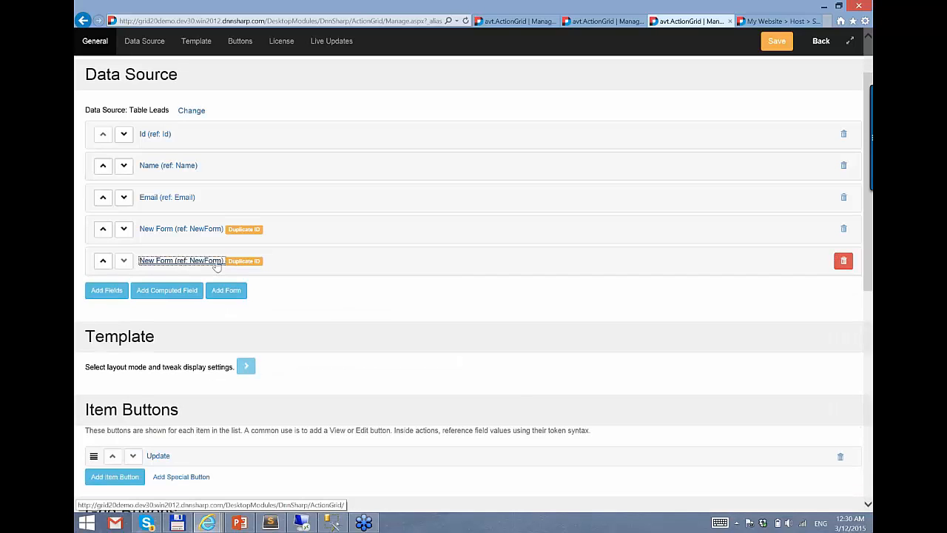
pyautogui.click(181, 261)
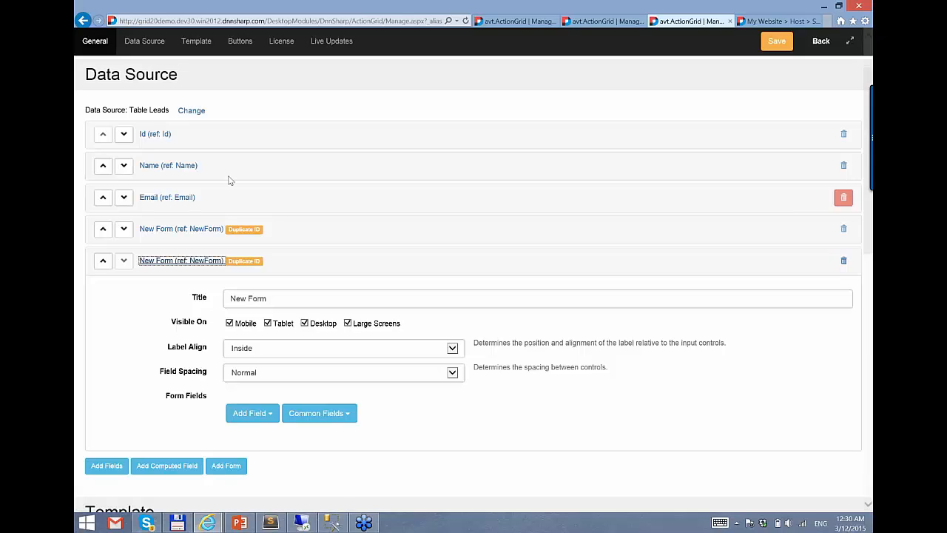
# - Delete the empty duplicate New Form from the grid's data source
pyautogui.click(438, 448)
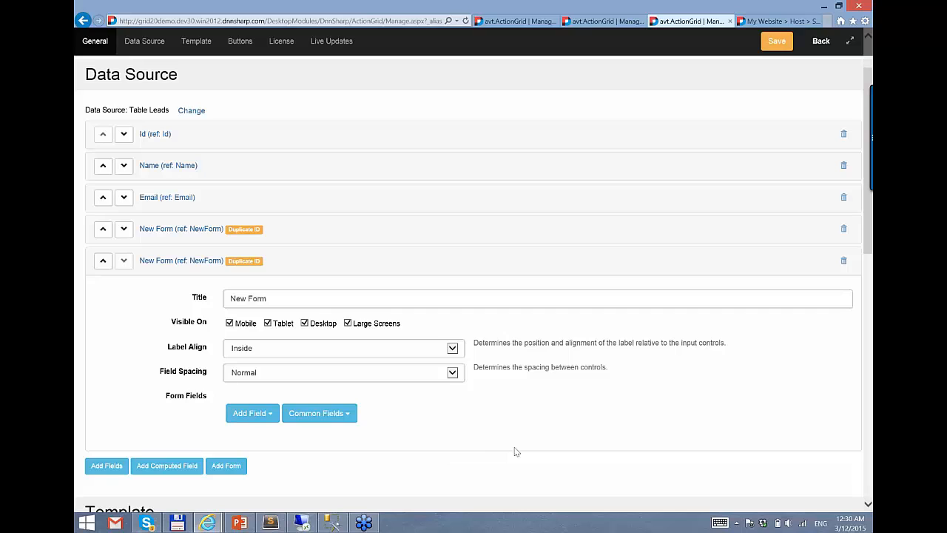
pyautogui.click(843, 260)
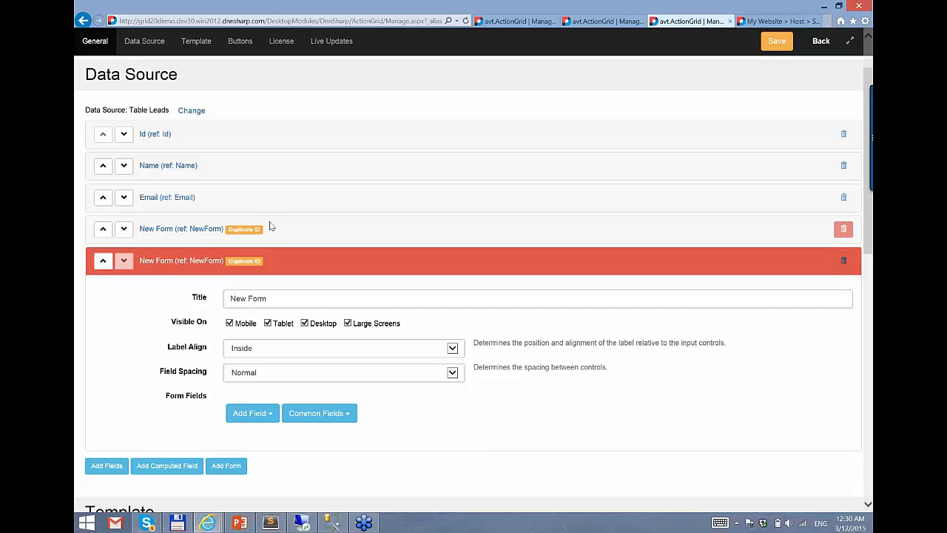
pyautogui.click(184, 264)
# - Set the grid's layout template to Listing
pyautogui.scroll(-2, 220, 304)
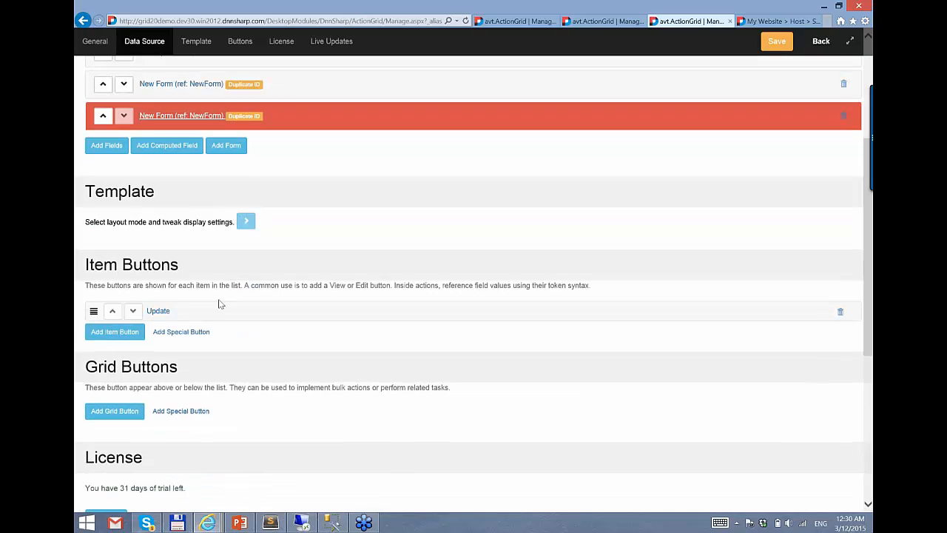
pyautogui.click(245, 220)
pyautogui.click(270, 255)
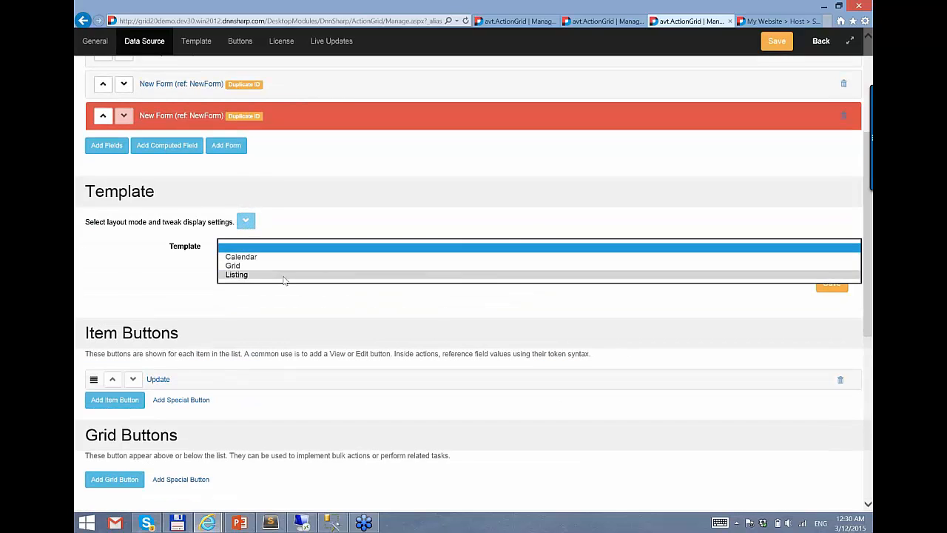
pyautogui.click(370, 278)
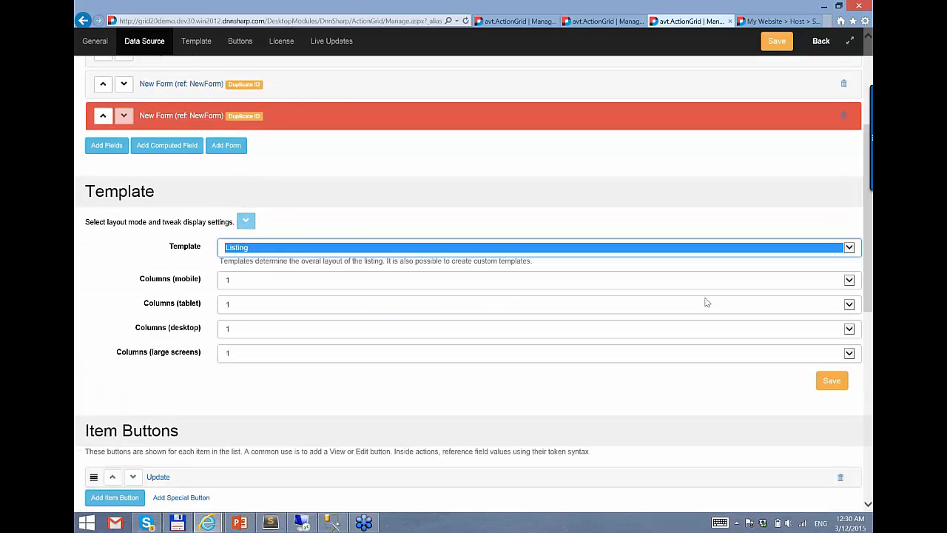
# - Set the Listing template to 4 columns on large screens, 4 on desktop and 3 on tablet, and save the settings
pyautogui.click(277, 280)
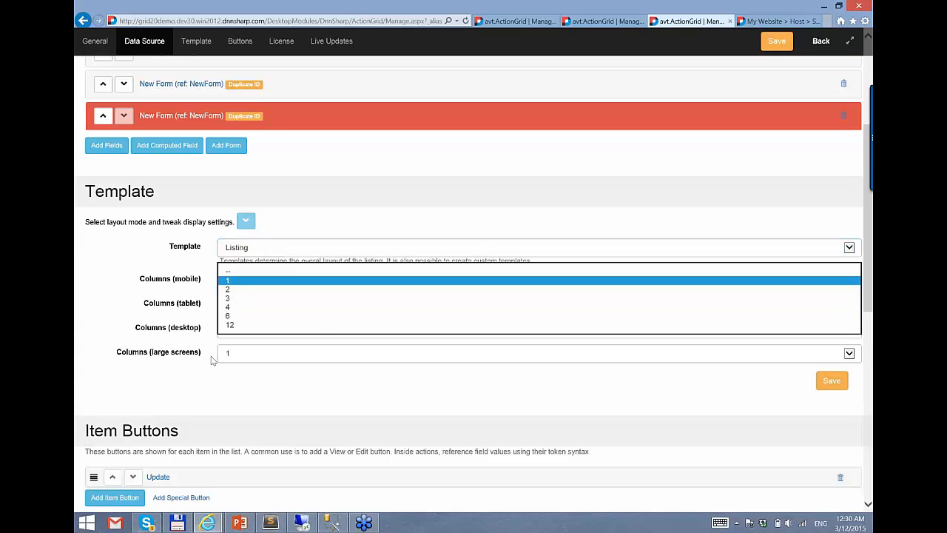
pyautogui.click(235, 356)
pyautogui.click(235, 356)
pyautogui.click(234, 383)
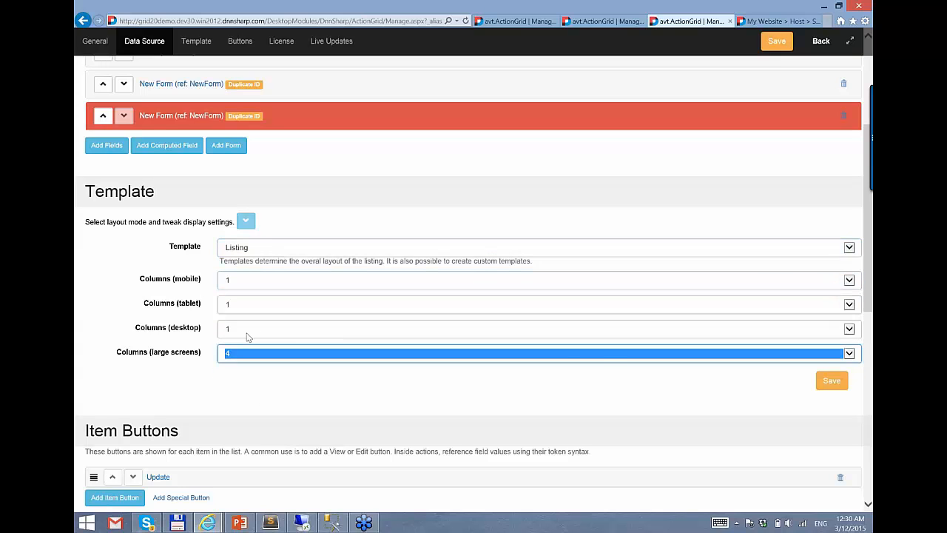
pyautogui.click(247, 330)
pyautogui.click(264, 328)
pyautogui.click(268, 306)
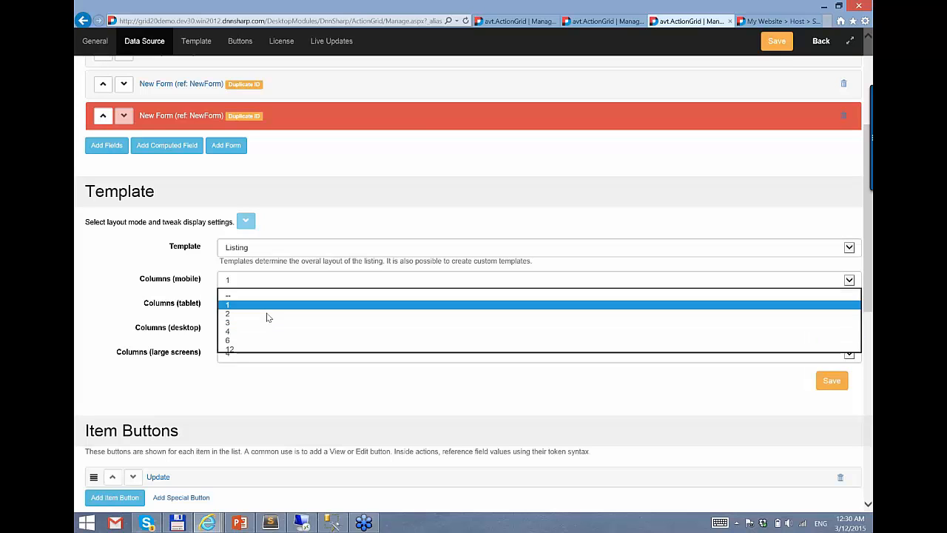
pyautogui.click(369, 322)
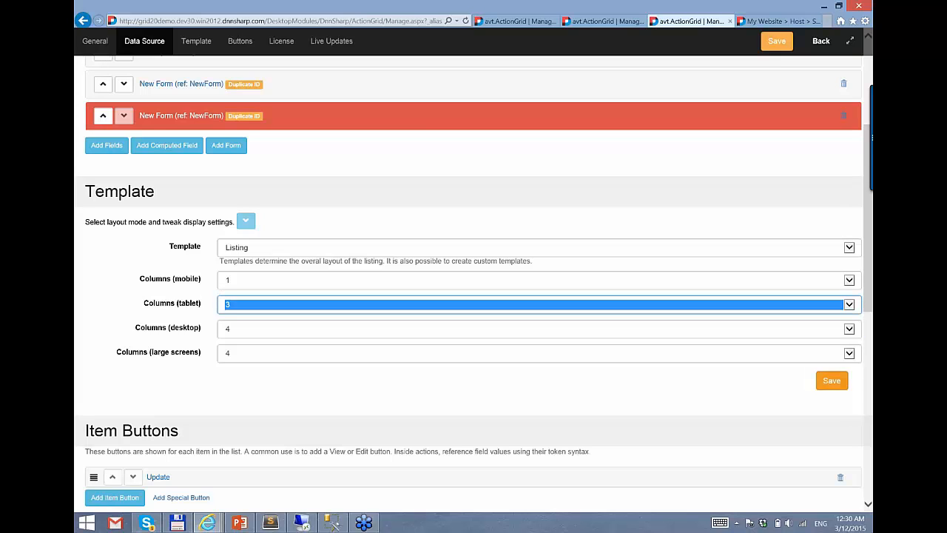
pyautogui.click(832, 381)
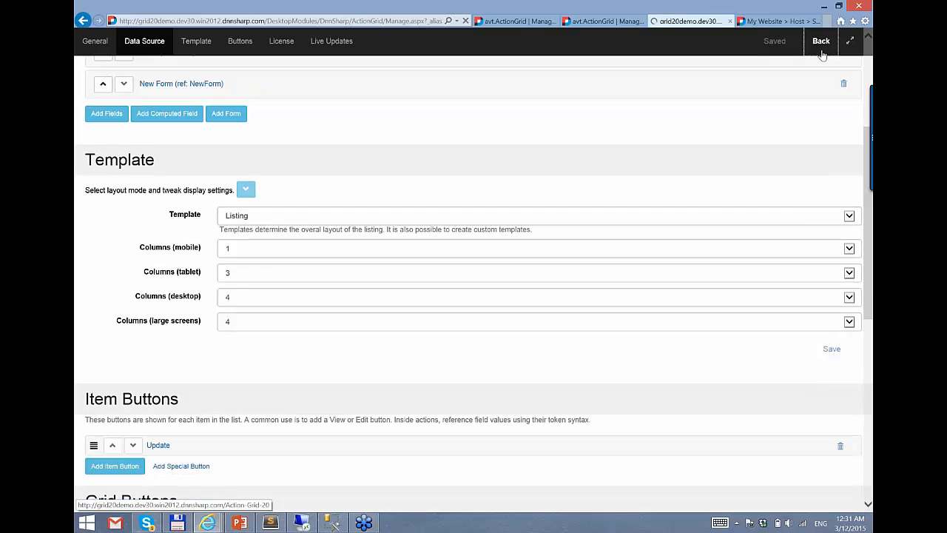
# - Return to the Action Grid 2.0 page, set the listed lead's status to Contacted and update it
pyautogui.click(820, 53)
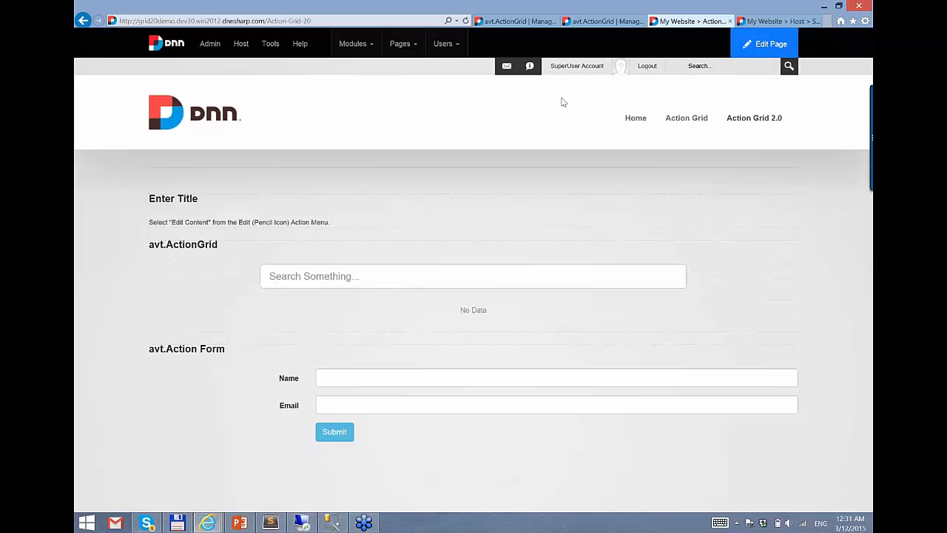
pyautogui.scroll(-2, 542, 164)
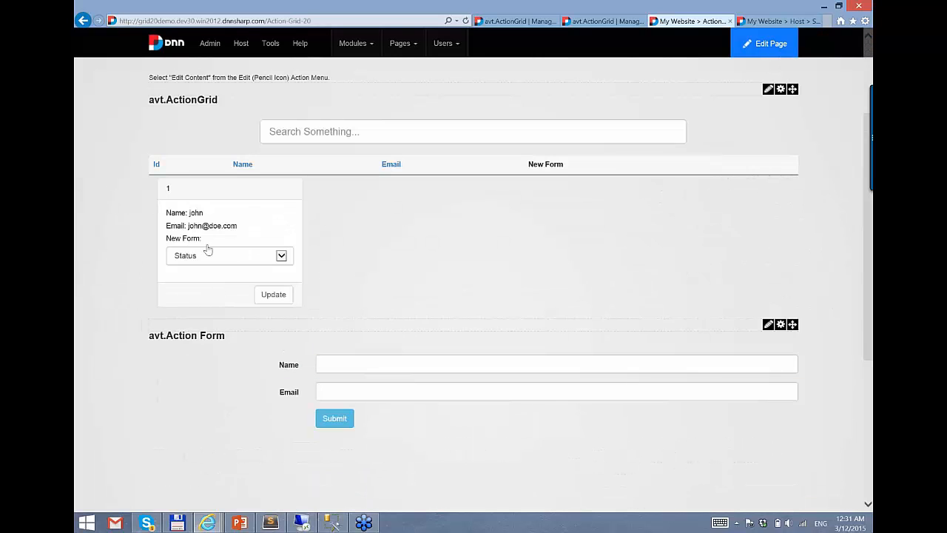
pyautogui.click(211, 254)
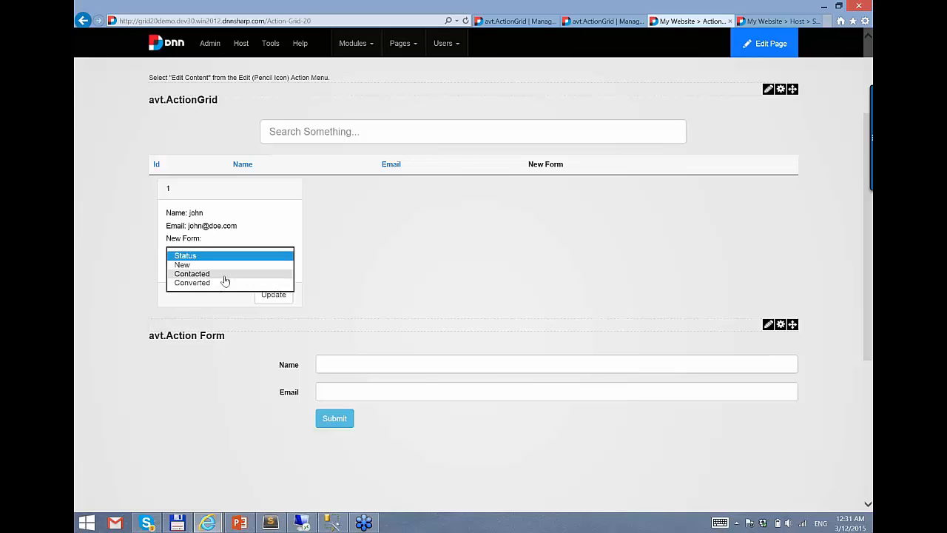
pyautogui.click(225, 273)
pyautogui.click(272, 294)
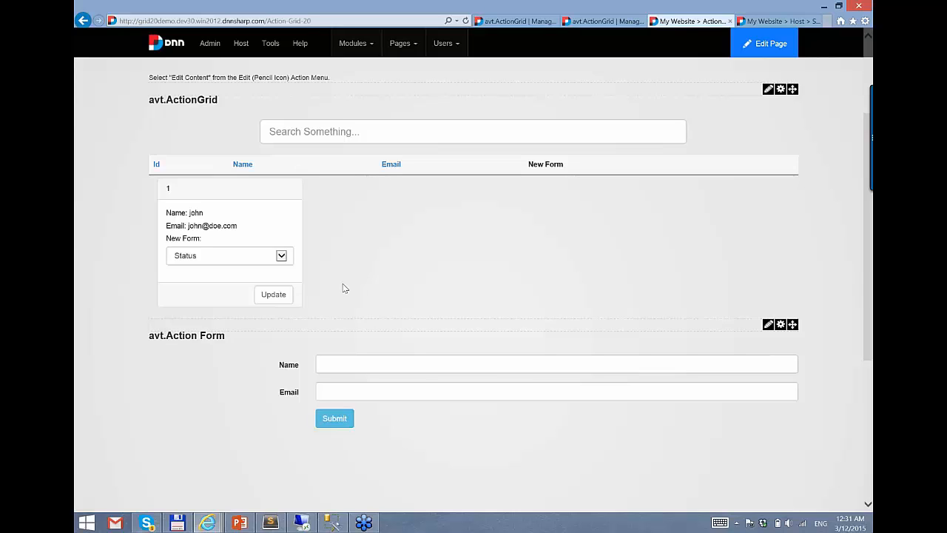
# - Choose New as the first lead's status, then submit a second lead's name and e-mail through the Action Form
pyautogui.click(281, 255)
pyautogui.click(273, 264)
pyautogui.click(392, 361)
pyautogui.write('Mike')
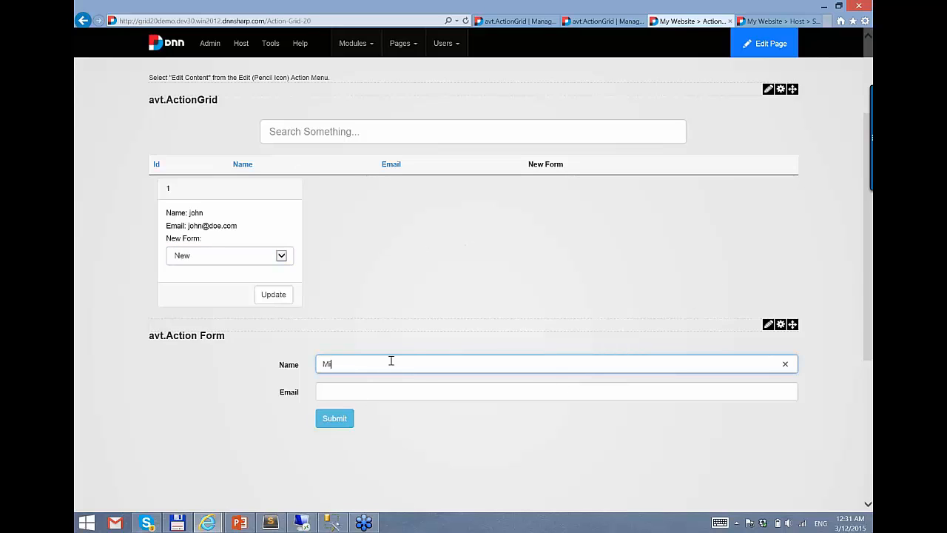
pyautogui.press('Tab')
pyautogui.write('mike@doe.com')
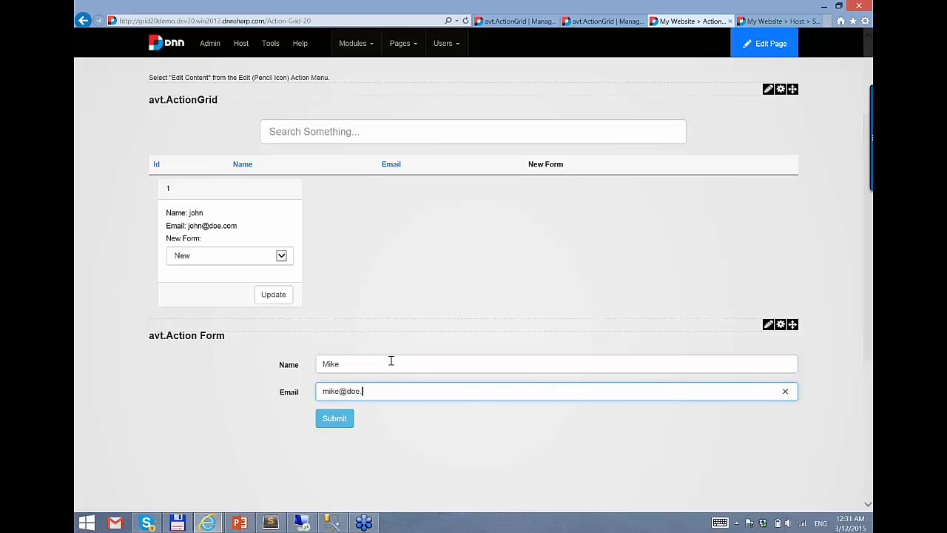
pyautogui.click(334, 419)
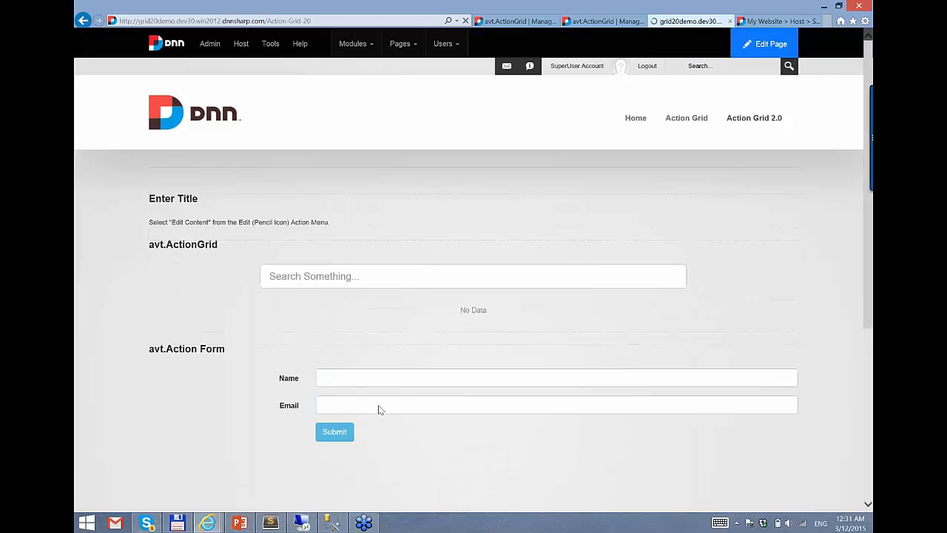
# - Submit a third lead through the Action Form by entering the lead's name and e-mail
pyautogui.scroll(-3, 309, 323)
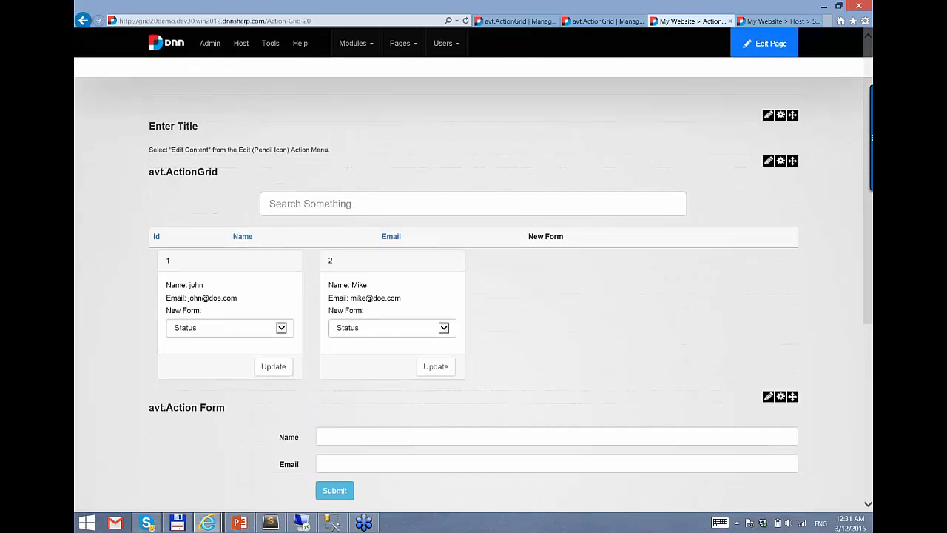
pyautogui.click(394, 364)
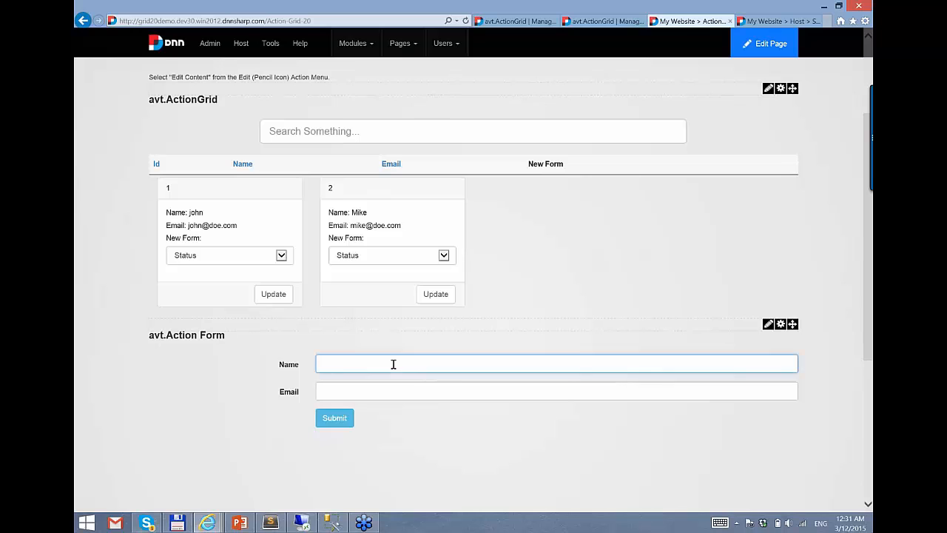
pyautogui.write('Ryan')
pyautogui.press('Tab')
pyautogui.write('ryan@do')
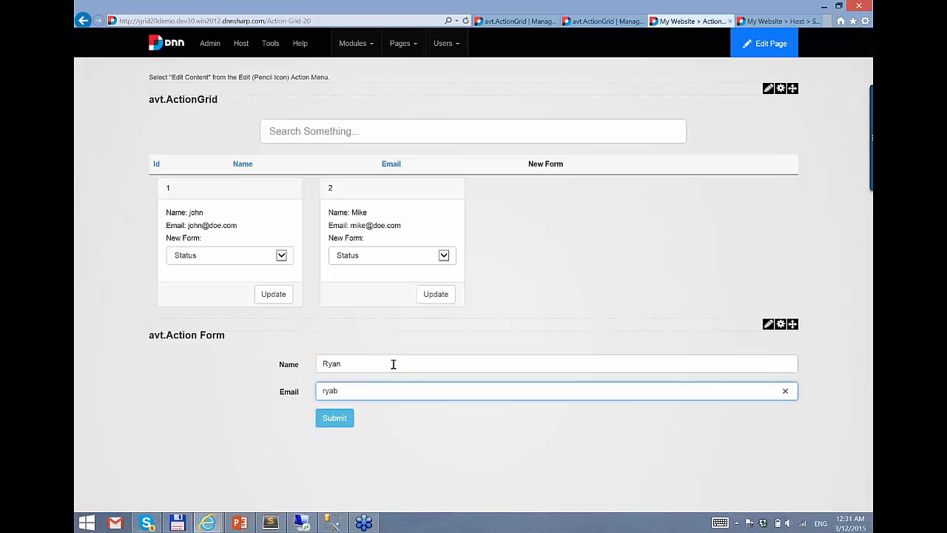
pyautogui.write('e.com')
pyautogui.click(341, 420)
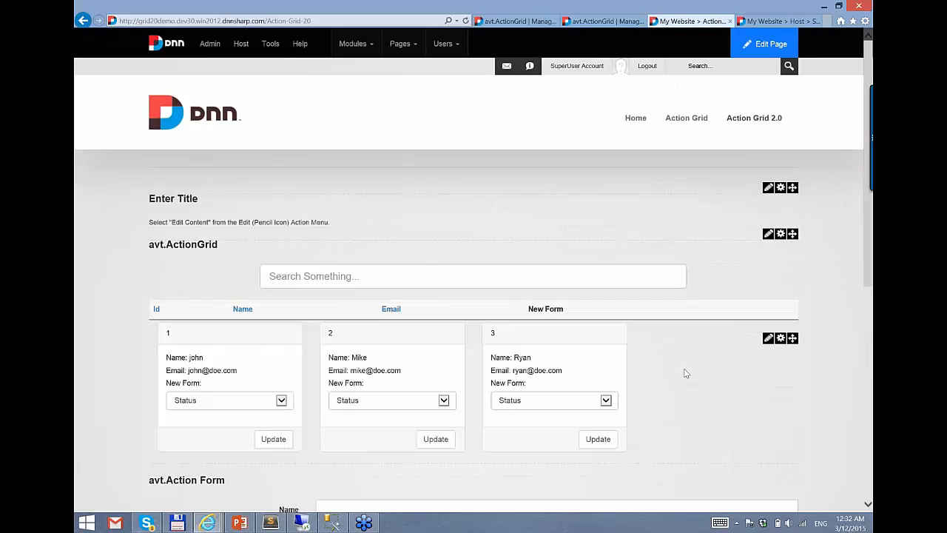
# - Open the Action Grid's settings and add a grid button titled Bulk Update that requires a selection
pyautogui.scroll(-1, 683, 375)
pyautogui.moveTo(766, 167)
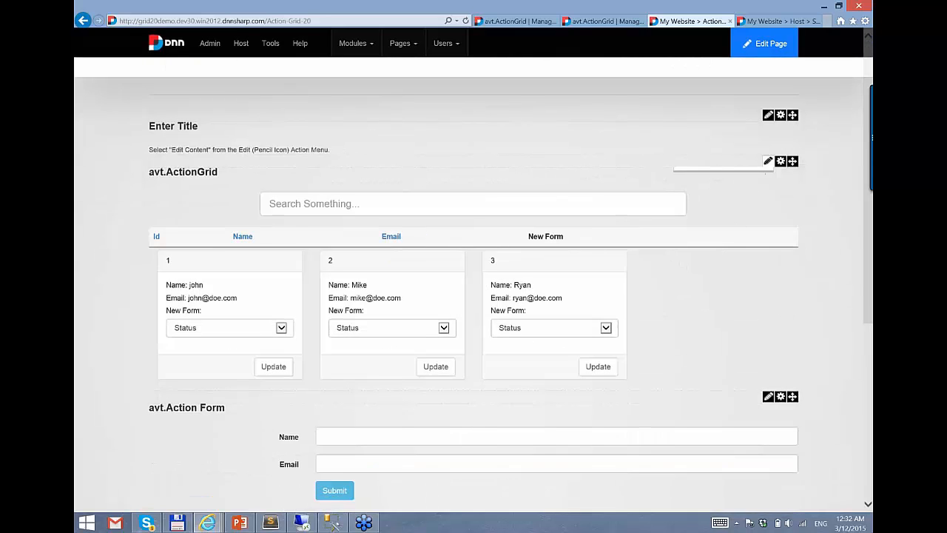
pyautogui.click(766, 194)
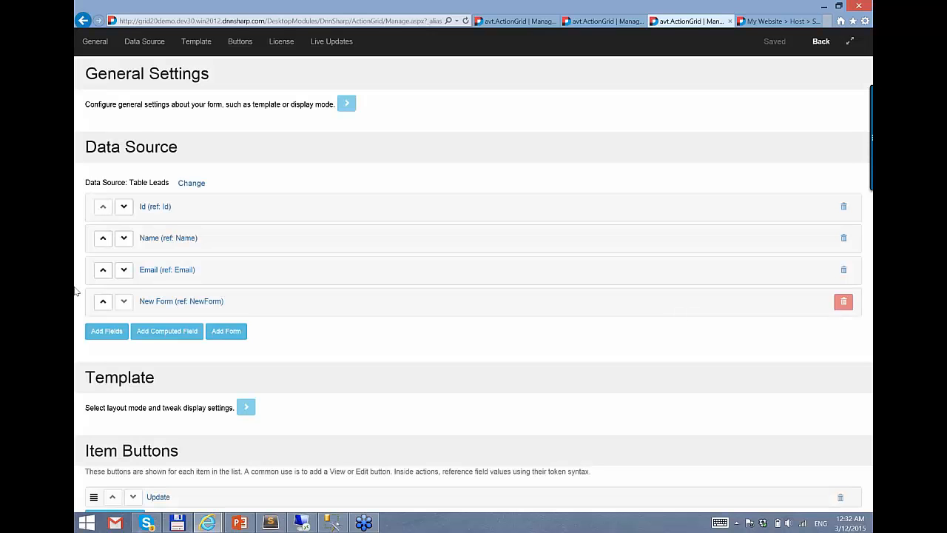
pyautogui.scroll(-5, 234, 328)
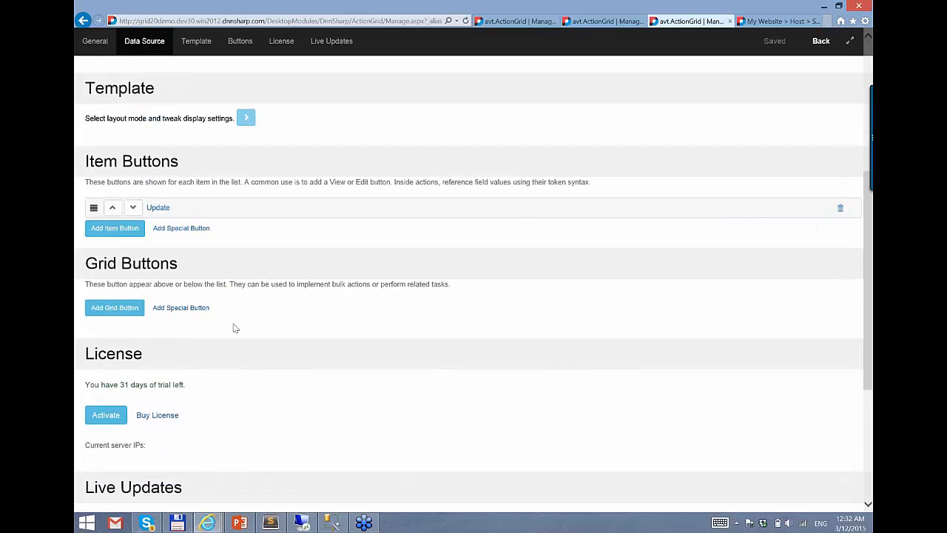
pyautogui.click(118, 308)
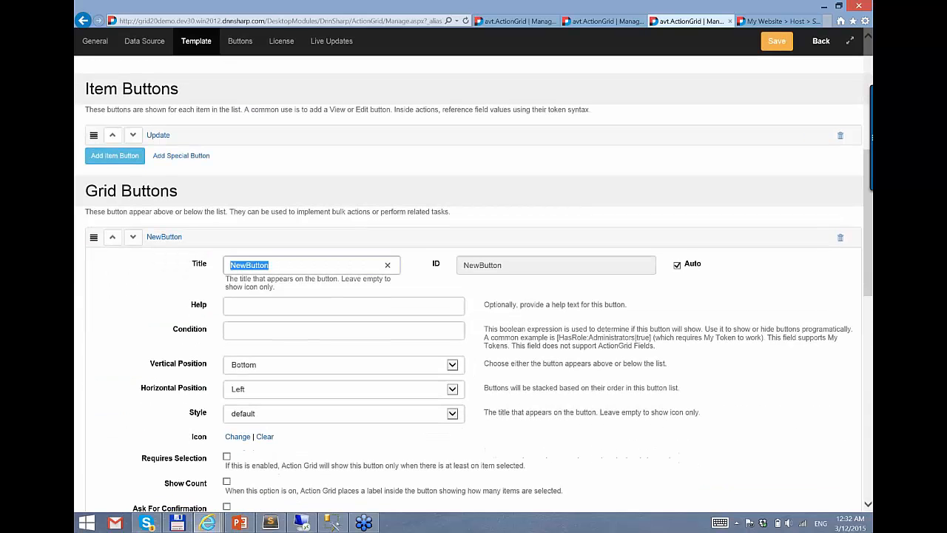
pyautogui.write('Bulk update')
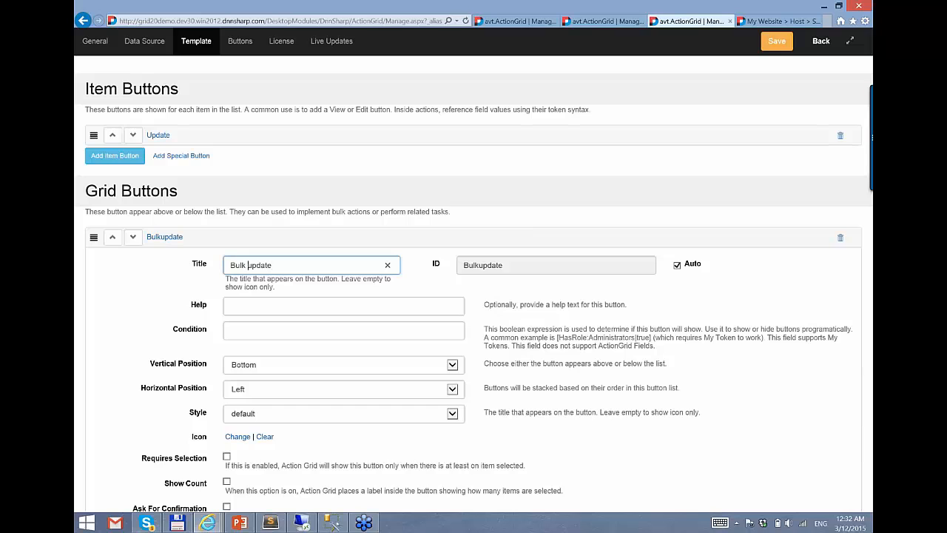
pyautogui.moveTo(248, 264); pyautogui.dragTo(254, 265)
pyautogui.write('U')
pyautogui.scroll(-2, 274, 339)
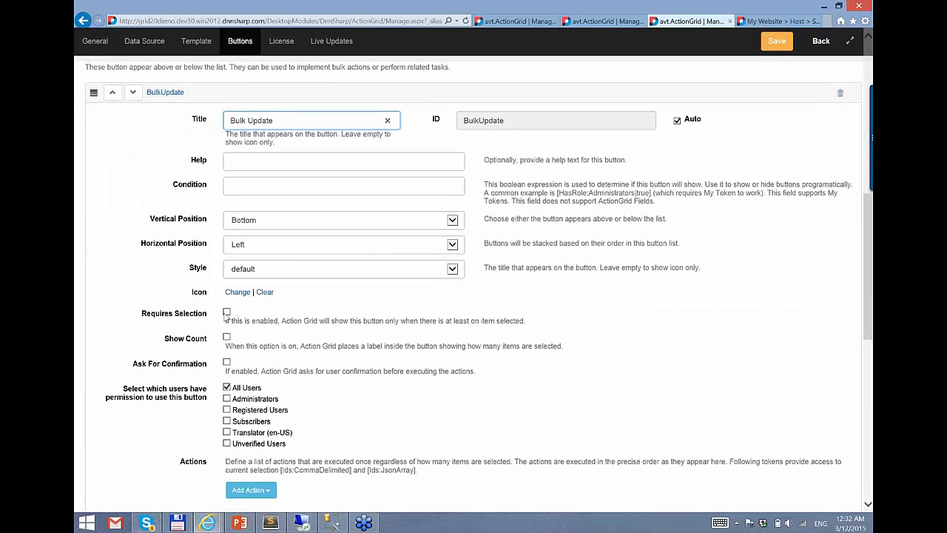
pyautogui.click(226, 313)
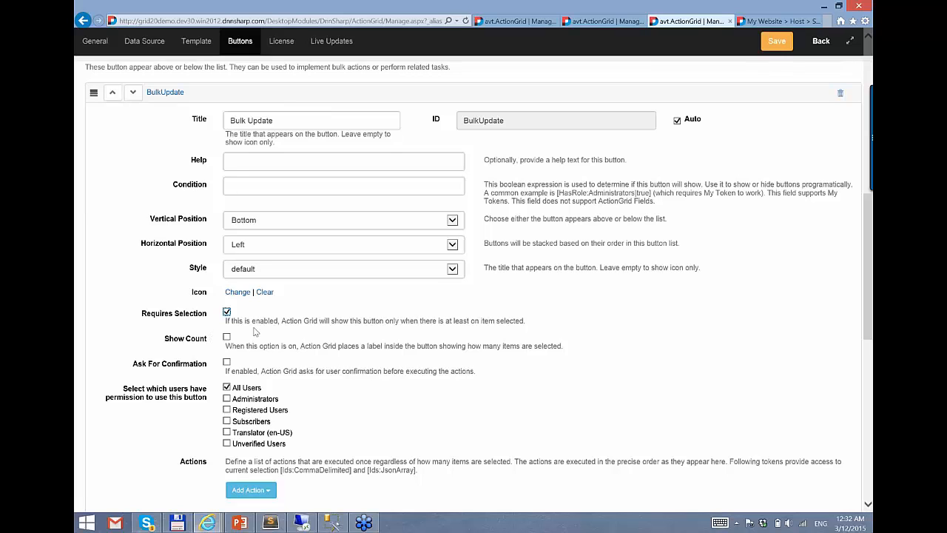
# - Add an Execute SQL Query action to the Bulk Update button's For Each Selected Item list
pyautogui.scroll(-3, 554, 418)
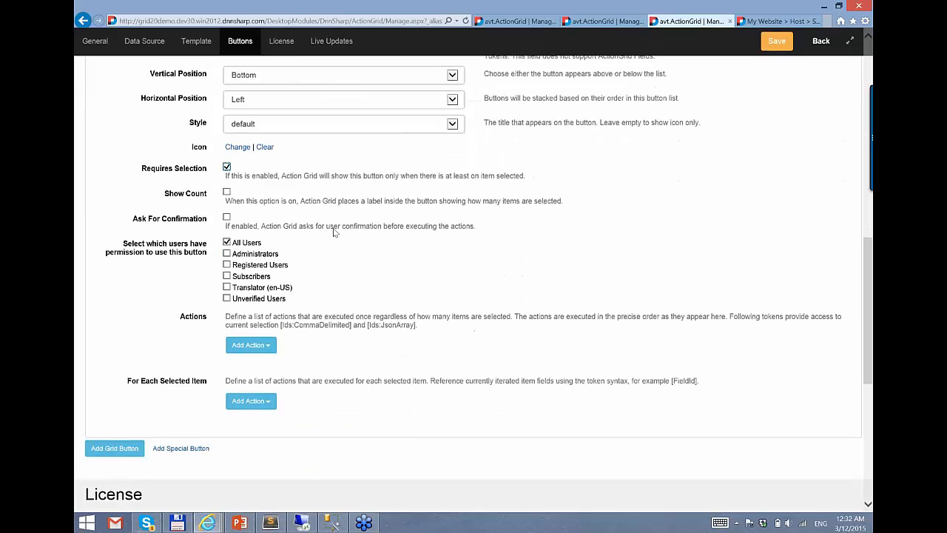
pyautogui.scroll(-1, 329, 380)
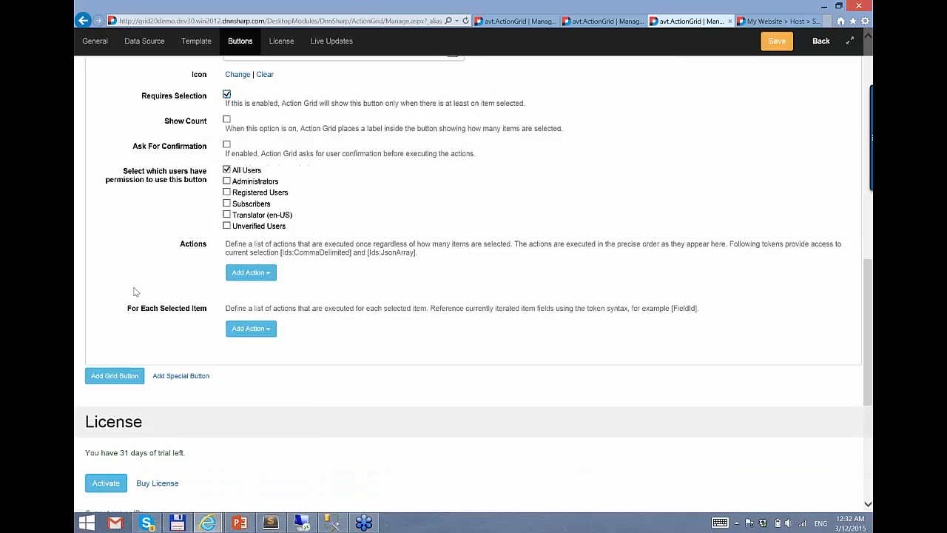
pyautogui.moveTo(125, 306); pyautogui.dragTo(215, 307)
pyautogui.click(260, 335)
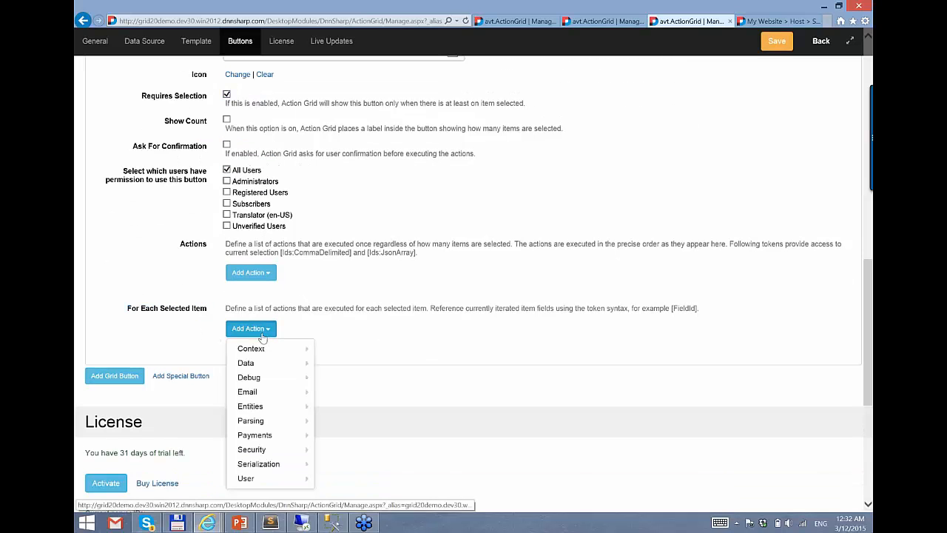
pyautogui.moveTo(272, 363)
pyautogui.click(337, 365)
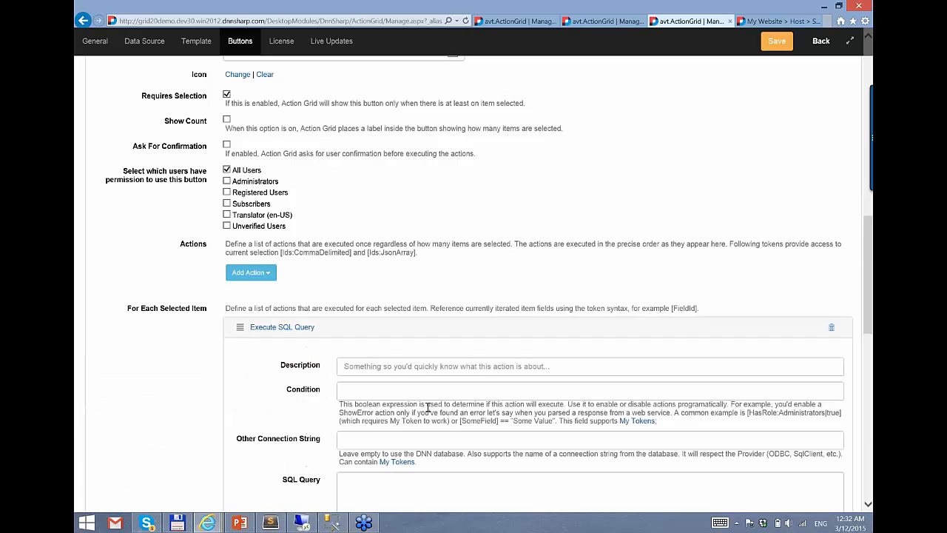
# - Copy the Update button's query, update Leads set Status = '[StatusPicker]' where Id = [Id], into Bulk Update's Execute SQL Query action
pyautogui.scroll(5, 437, 352)
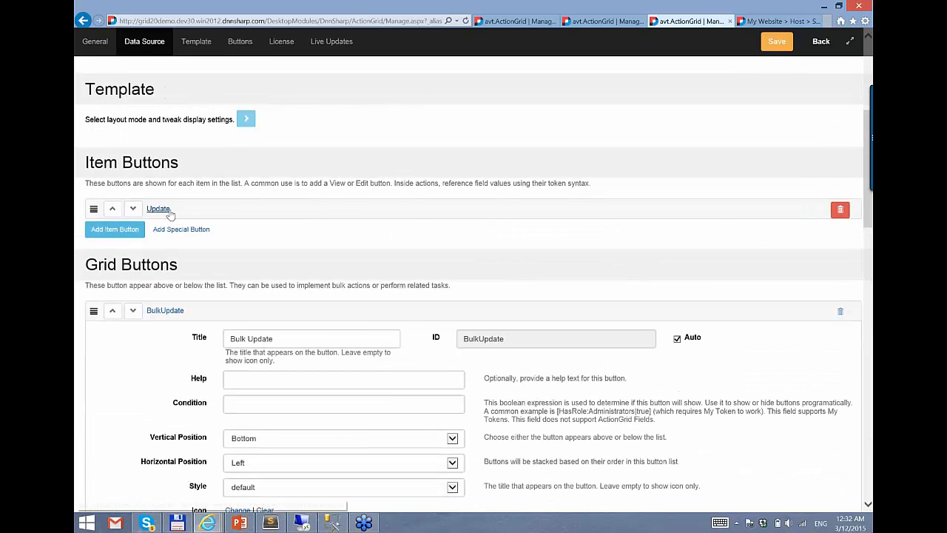
pyautogui.click(167, 210)
pyautogui.scroll(-5, 373, 362)
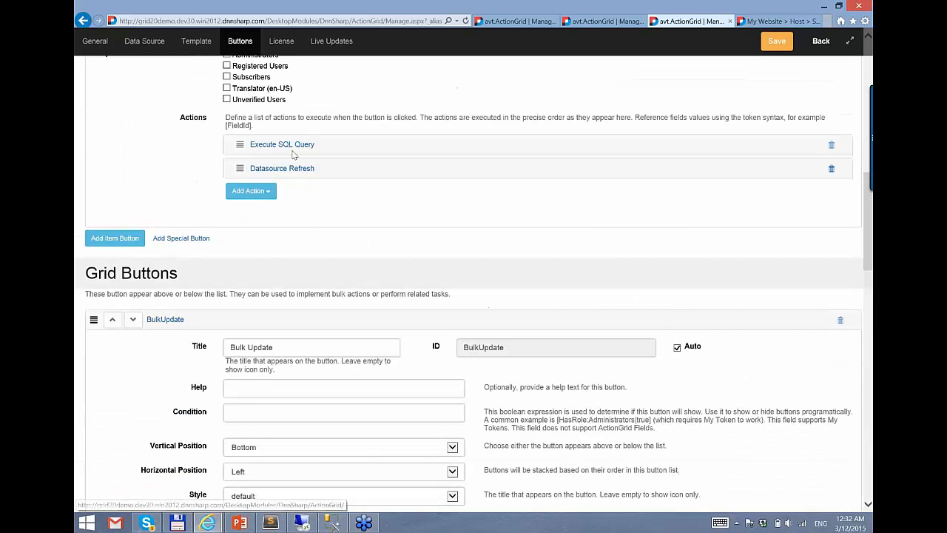
pyautogui.click(294, 148)
pyautogui.scroll(-3, 443, 296)
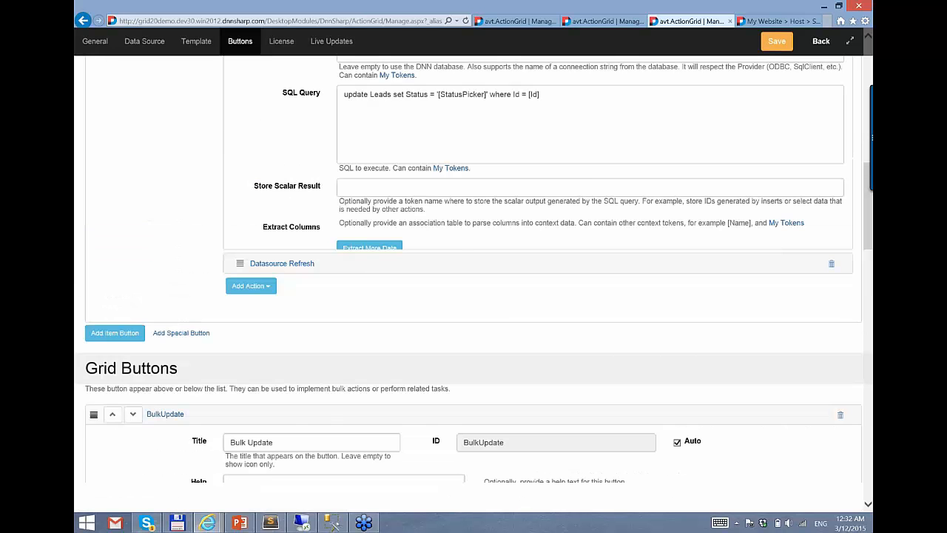
pyautogui.moveTo(344, 82); pyautogui.dragTo(543, 83)
pyautogui.scroll(-6, 454, 359)
pyautogui.scroll(-3, 533, 296)
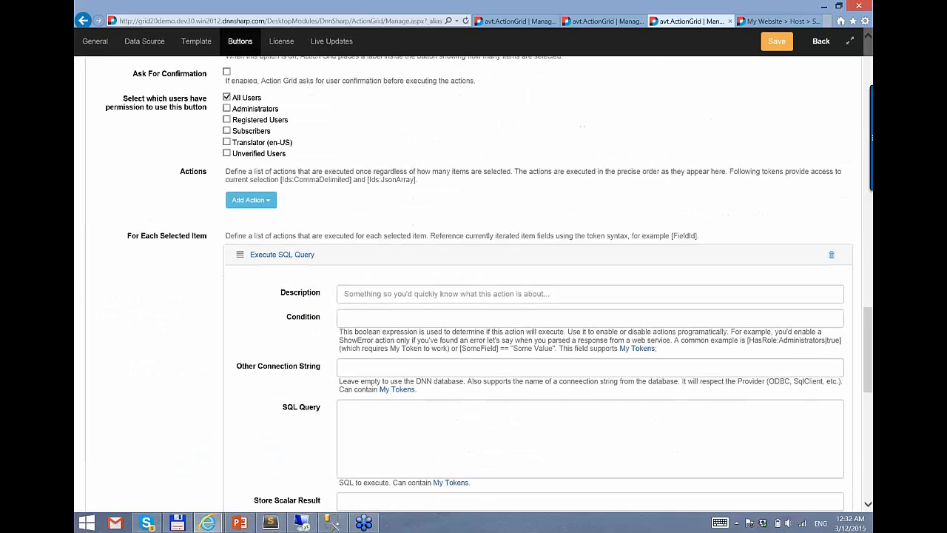
pyautogui.click(479, 433)
pyautogui.write("update Leads set Status = '[StatusPicker]' where Id = [Id]")
pyautogui.scroll(-2, 480, 434)
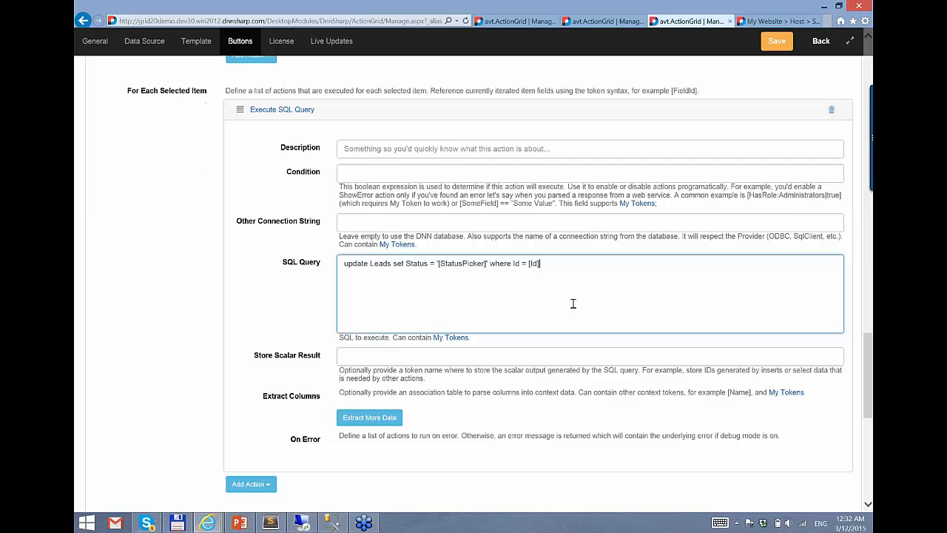
# - Review Bulk Update's For Each Selected Item query and its StatusPicker and Id tokens
pyautogui.scroll(2, 506, 302)
pyautogui.moveTo(131, 163); pyautogui.dragTo(207, 164)
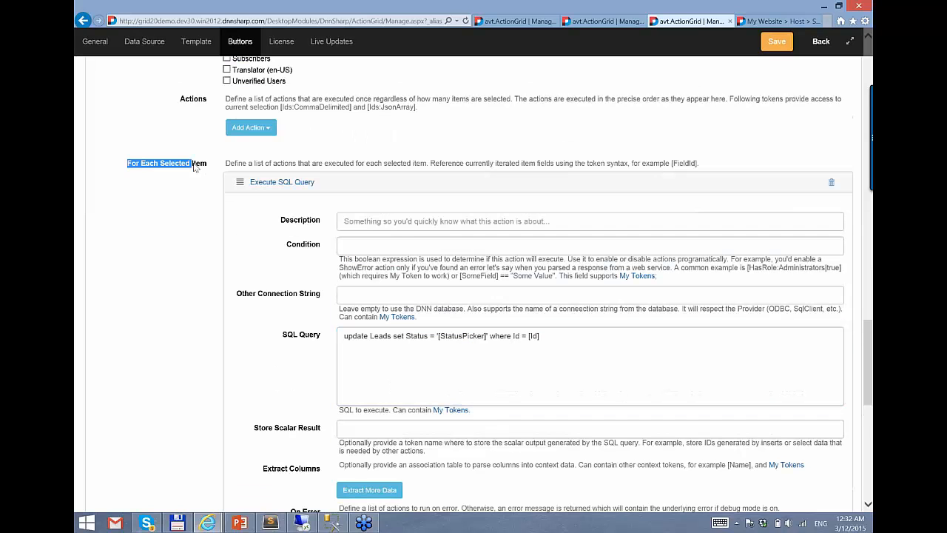
pyautogui.click(285, 184)
pyautogui.click(285, 184)
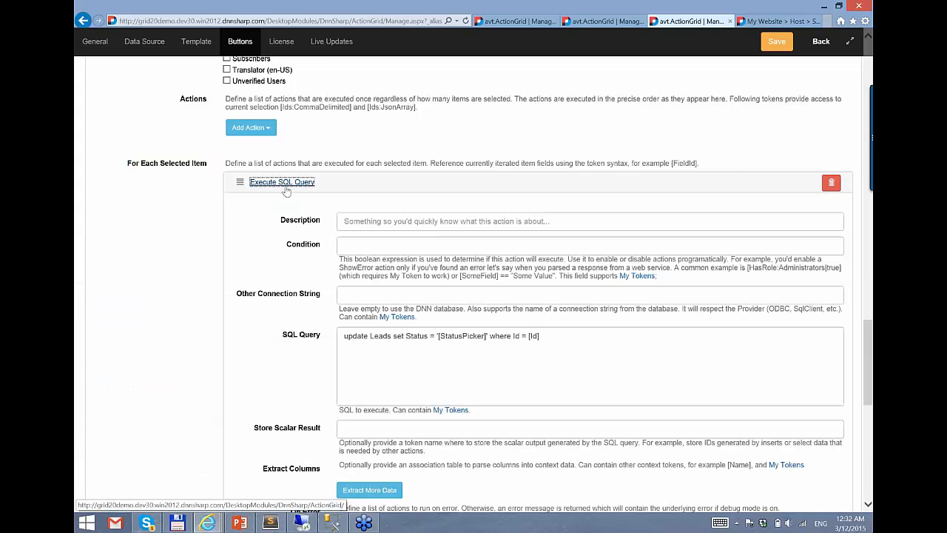
pyautogui.doubleClick(453, 335)
pyautogui.doubleClick(533, 335)
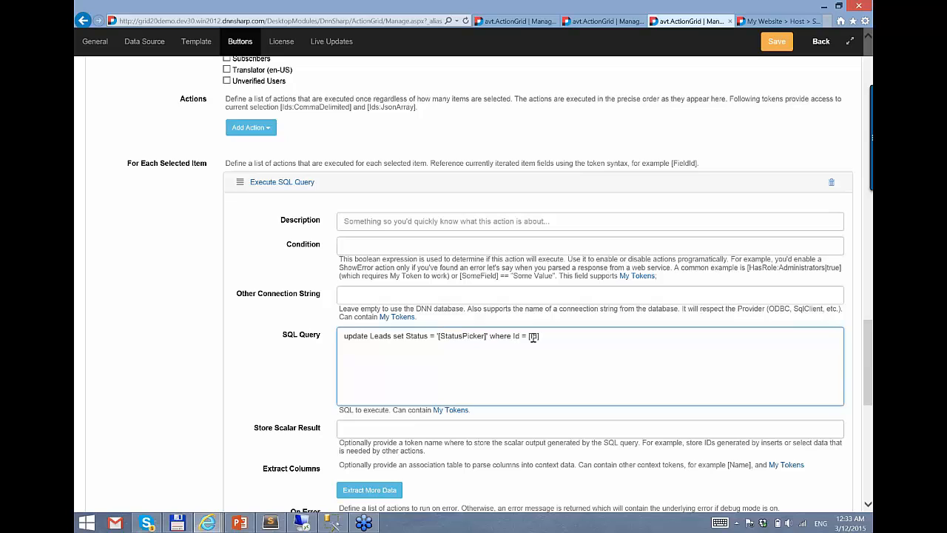
pyautogui.click(461, 335)
# - Save the Action Grid settings and return to the Action Grid 2.0 page
pyautogui.click(804, 139)
pyautogui.click(776, 41)
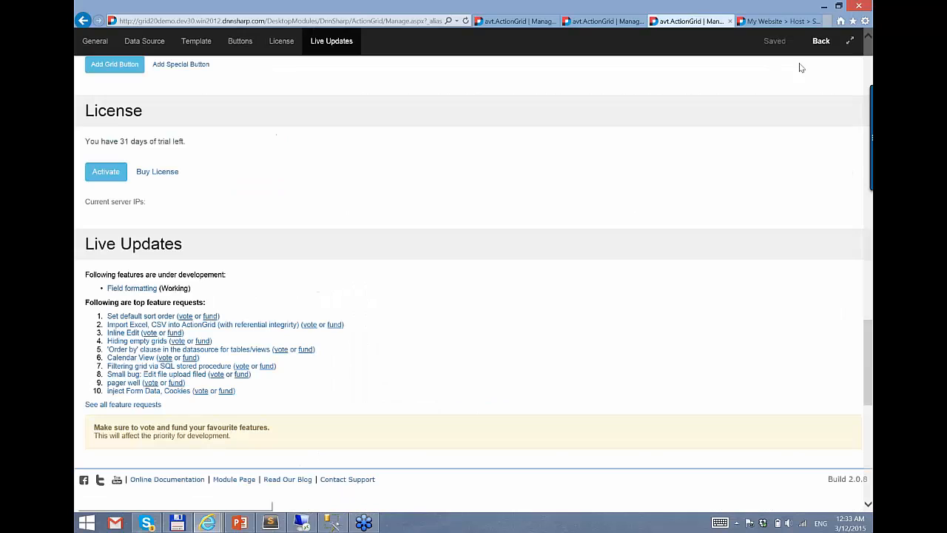
pyautogui.click(819, 42)
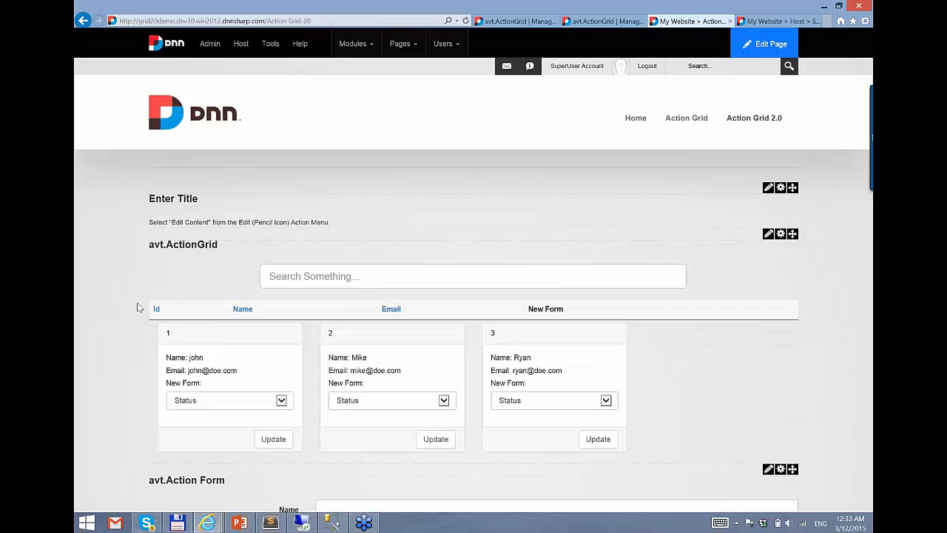
# - Try out card selection in the grid, leaving the first and second leads selected and the third unselected
pyautogui.scroll(-3, 323, 437)
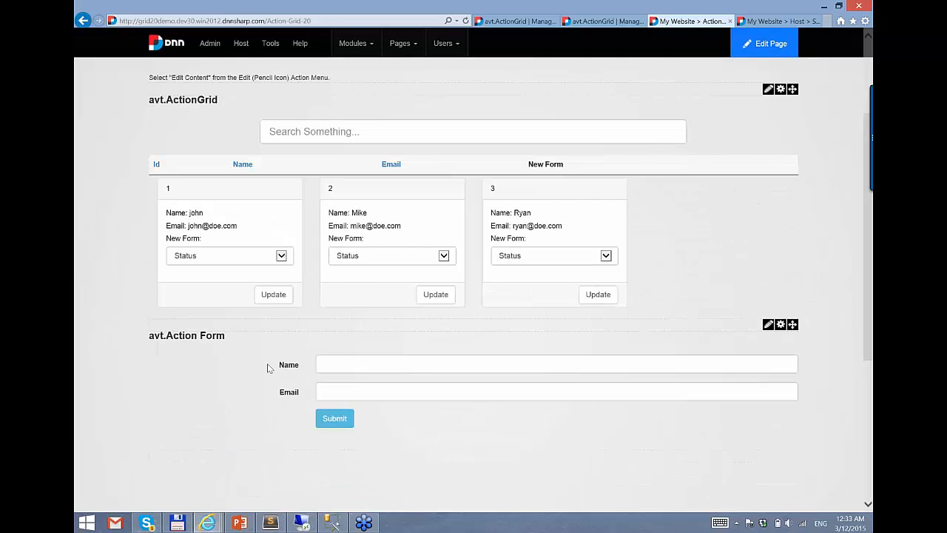
pyautogui.click(271, 229)
pyautogui.click(271, 229)
pyautogui.click(407, 227)
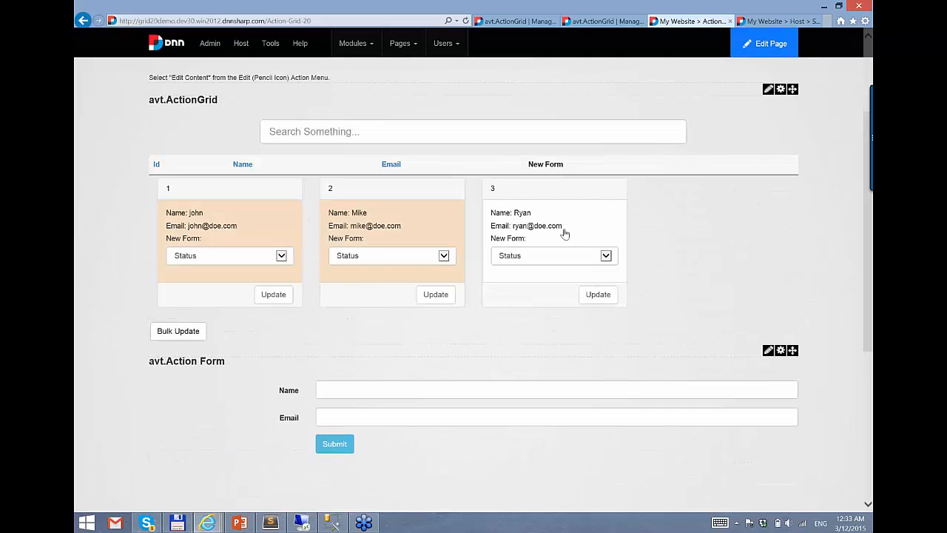
pyautogui.click(564, 234)
pyautogui.click(565, 237)
pyautogui.click(429, 230)
pyautogui.click(429, 229)
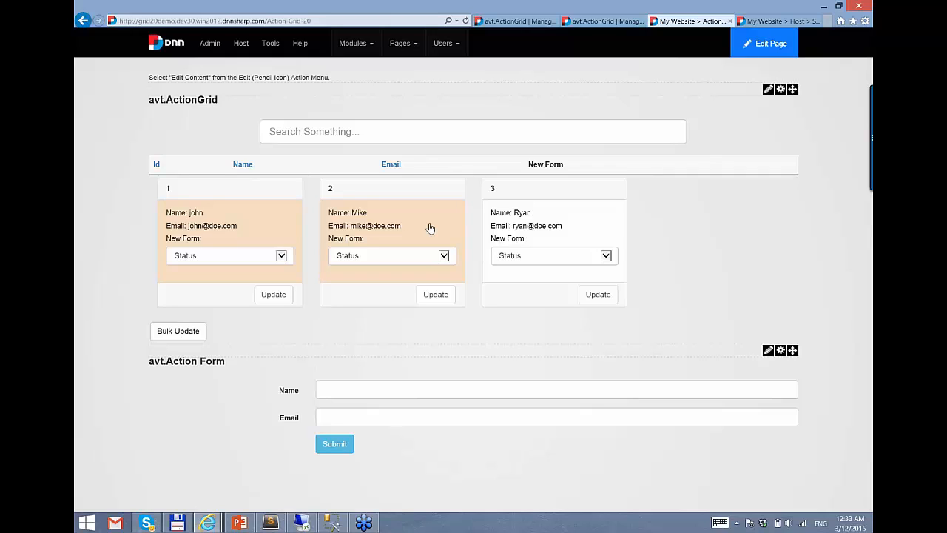
# - Deselect the second lead, then choose status New for the first and second leads and Converted for the third
pyautogui.click(416, 261)
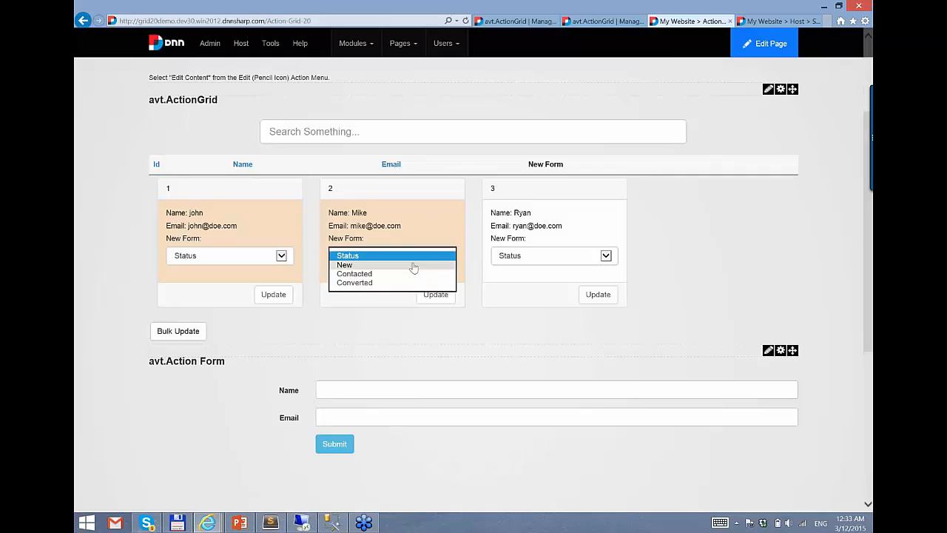
pyautogui.click(444, 239)
pyautogui.click(338, 258)
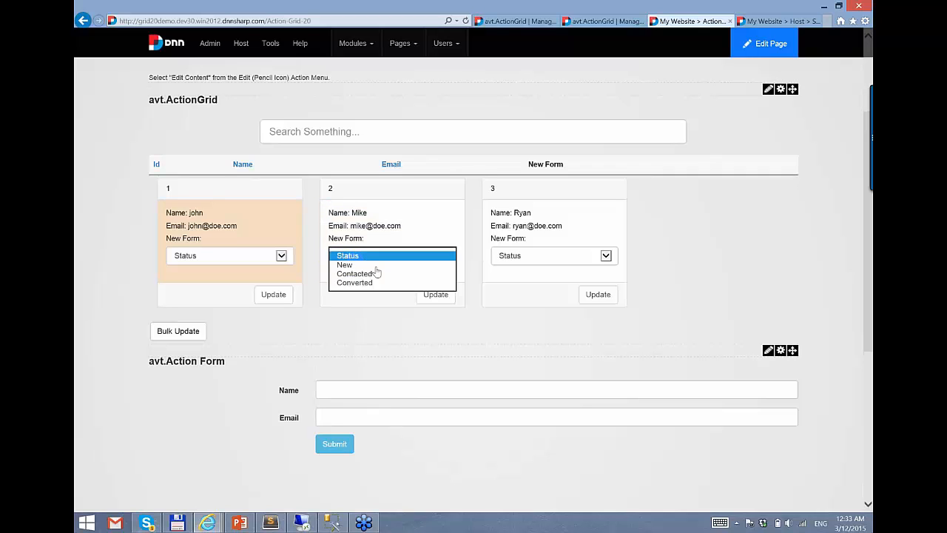
pyautogui.click(376, 267)
pyautogui.click(249, 259)
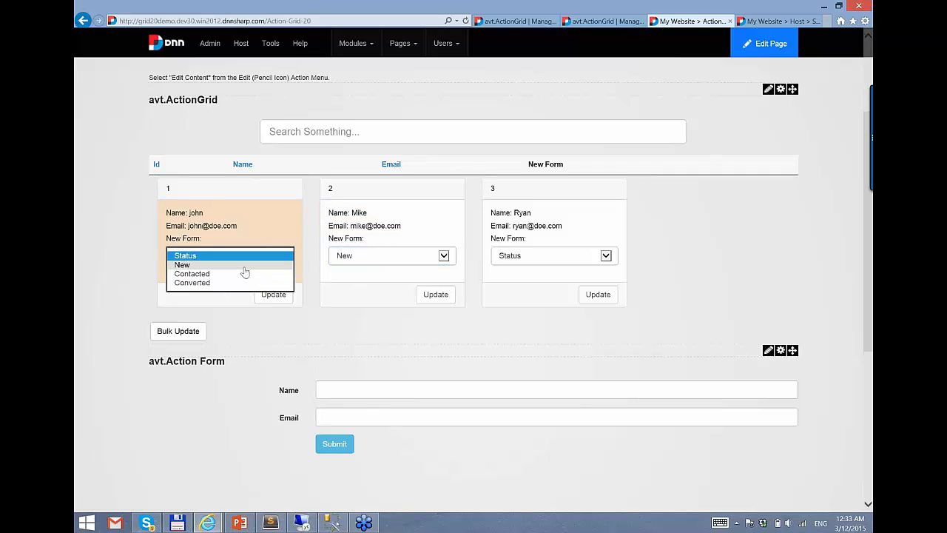
pyautogui.click(244, 266)
pyautogui.click(525, 256)
pyautogui.click(547, 282)
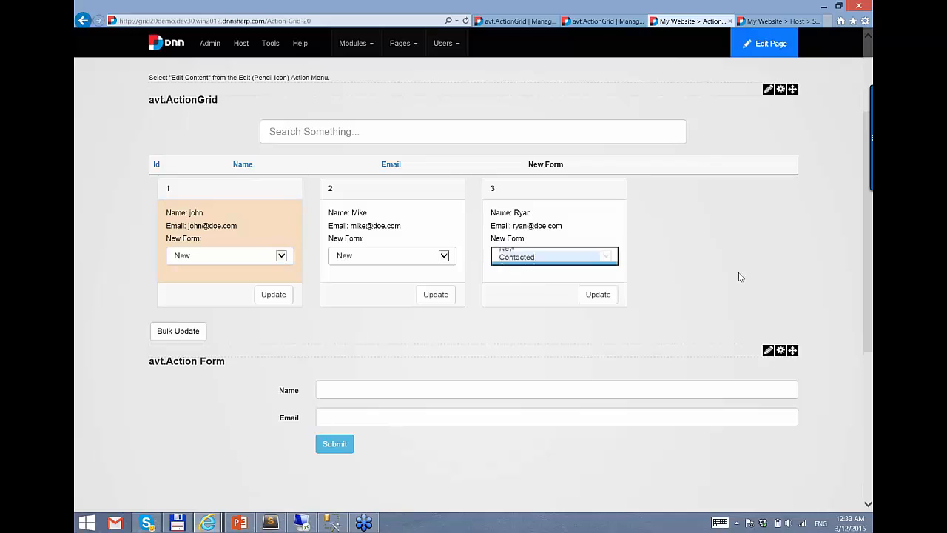
# - Run Bulk Update on the selected lead, reload the page and check the second card's status dropdown
pyautogui.click(182, 333)
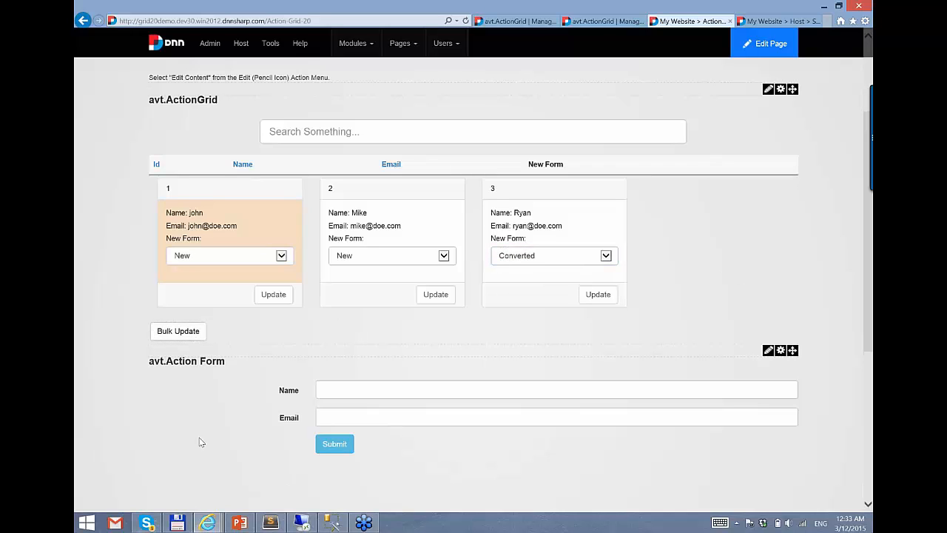
pyautogui.click(190, 20)
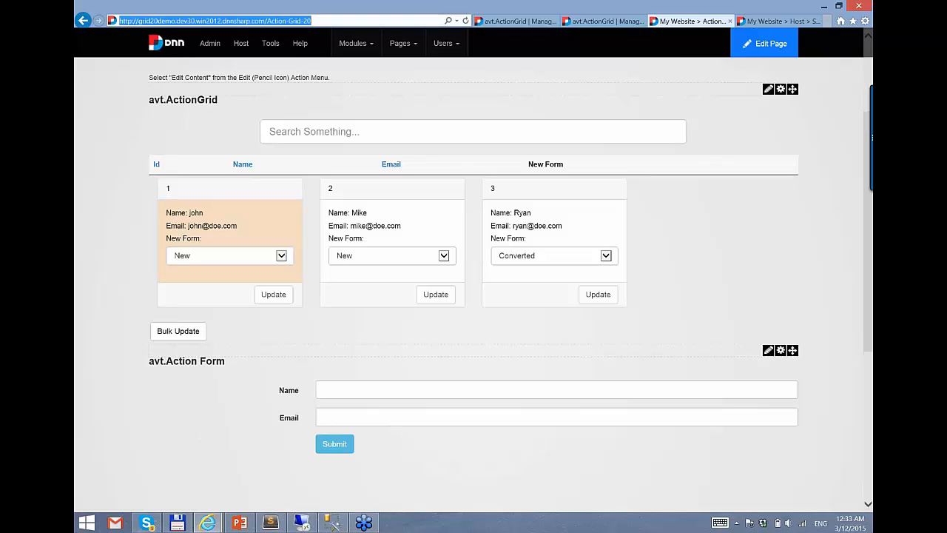
pyautogui.press('Return')
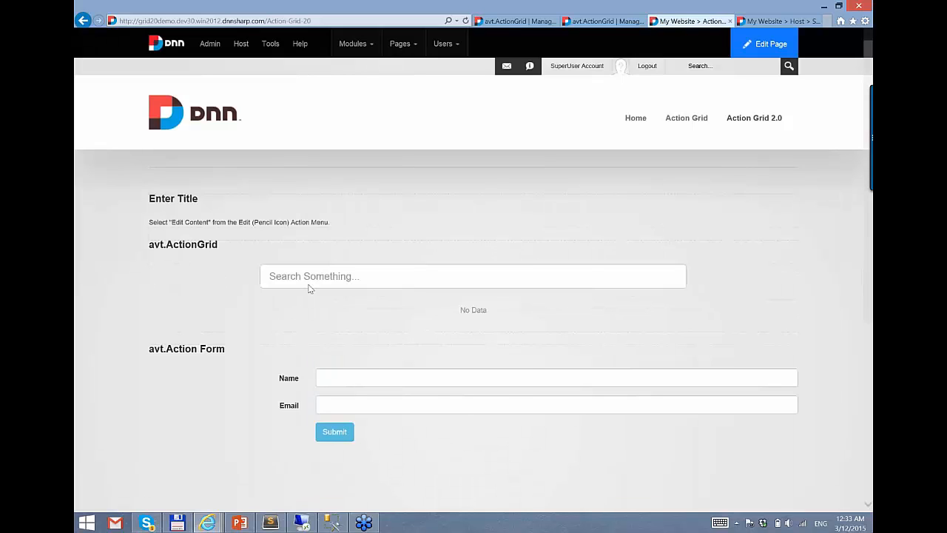
pyautogui.scroll(-1, 461, 380)
pyautogui.scroll(-2, 460, 394)
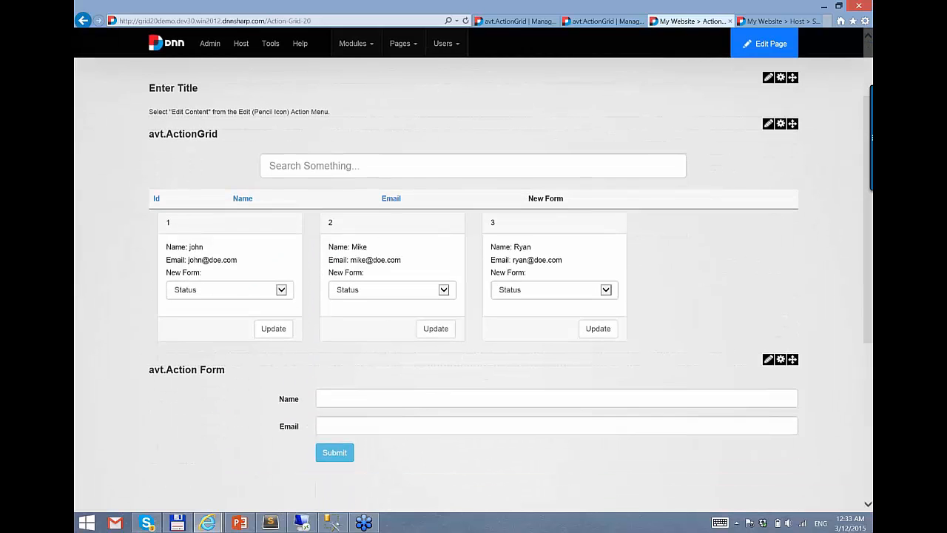
pyautogui.click(404, 185)
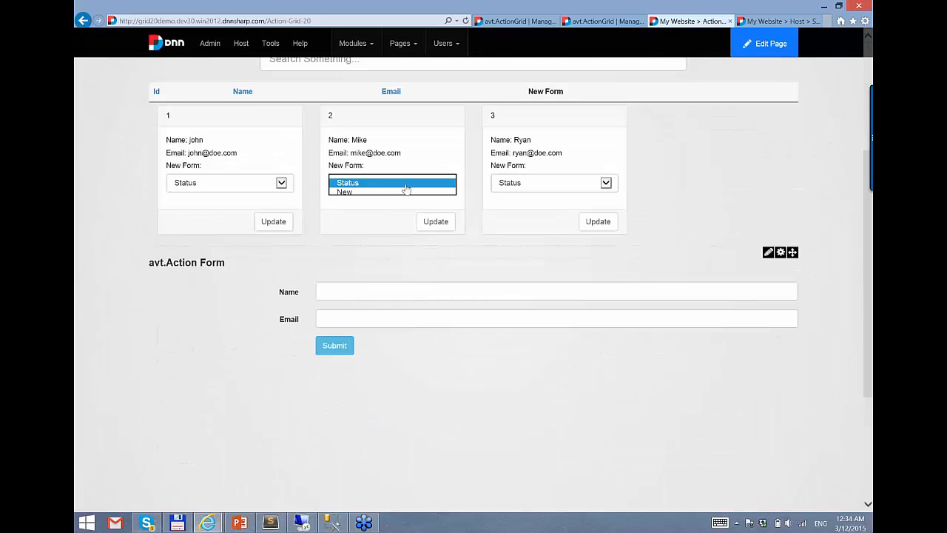
pyautogui.click(84, 177)
# - Switch the Action Grid's template to Grid, save the settings and return to the Action Grid 2.0 page
pyautogui.scroll(2, 732, 272)
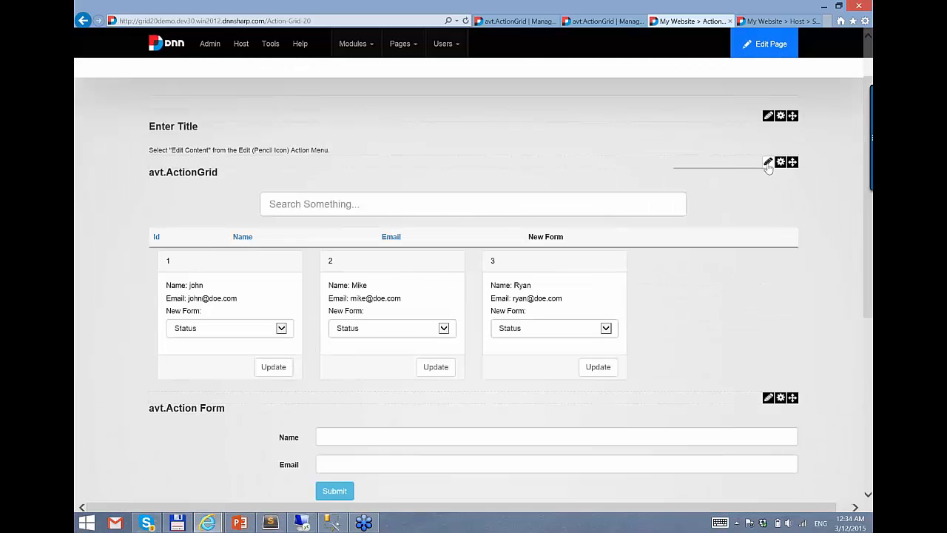
pyautogui.moveTo(779, 161)
pyautogui.click(758, 191)
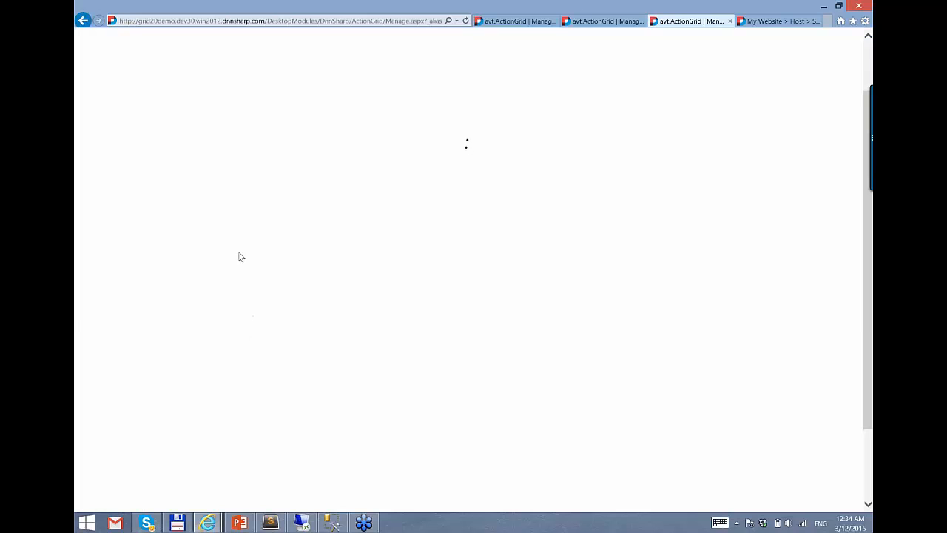
pyautogui.scroll(-1, 194, 347)
pyautogui.scroll(-3, 194, 352)
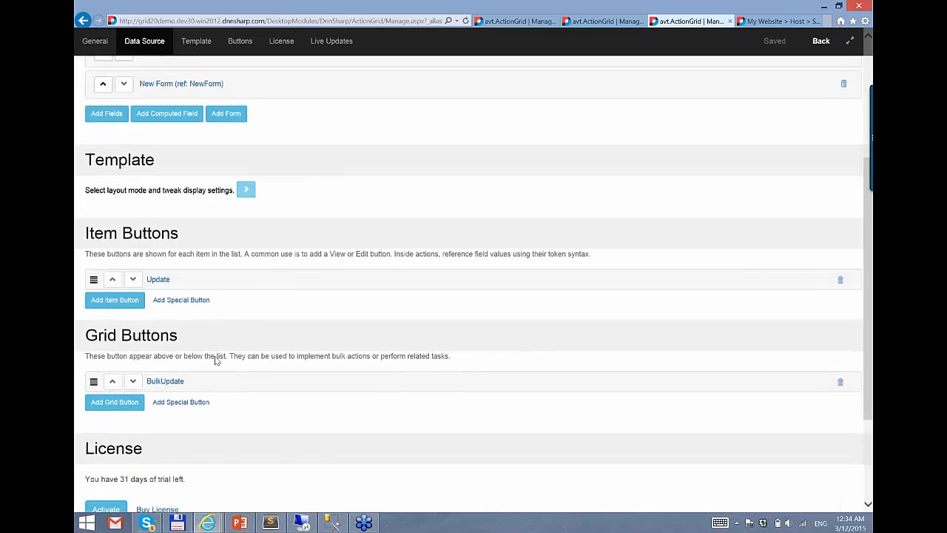
pyautogui.scroll(1, 222, 196)
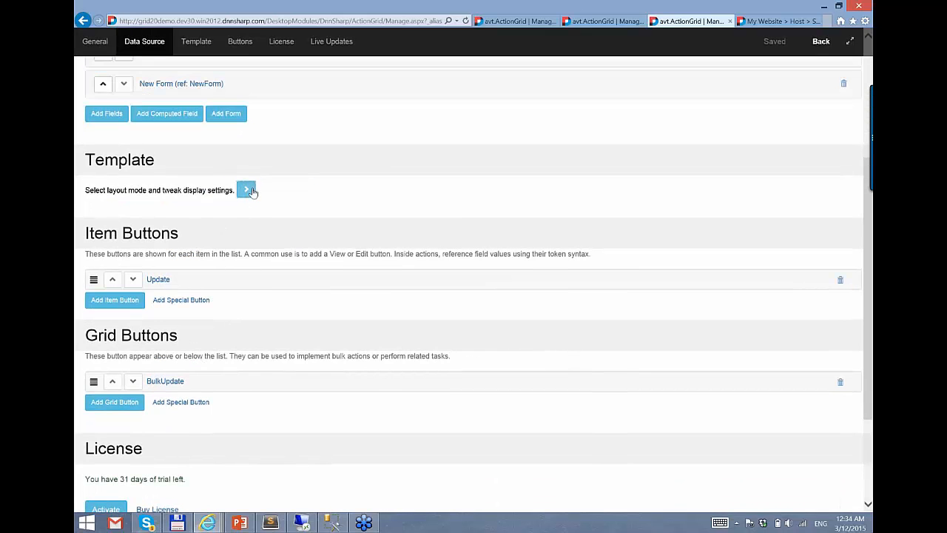
pyautogui.click(247, 188)
pyautogui.click(310, 213)
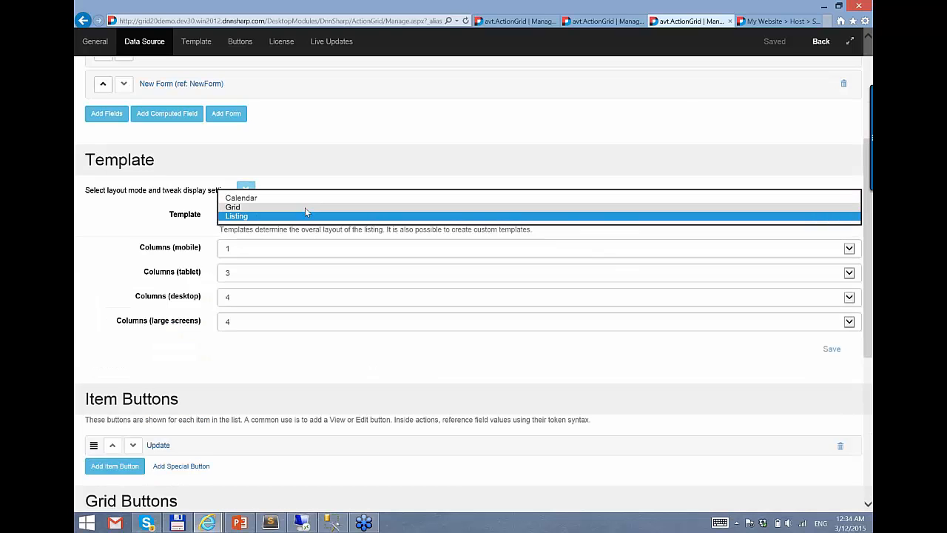
pyautogui.click(307, 207)
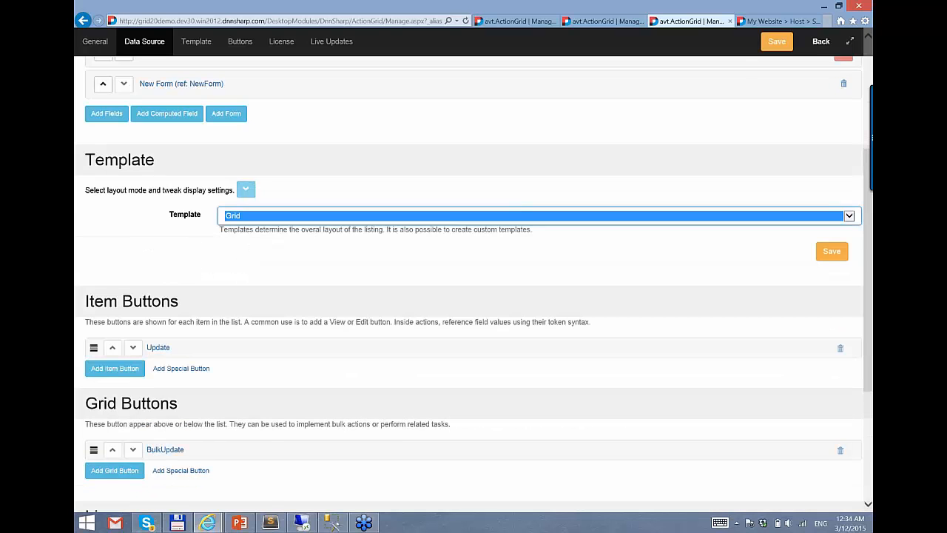
pyautogui.click(822, 43)
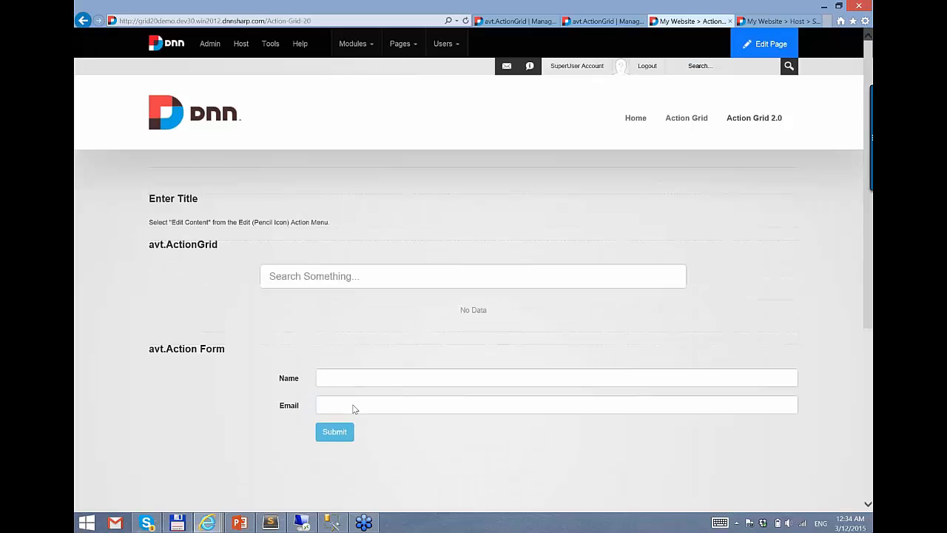
# - Choose status New for the first and second leads and Converted for the third in the grid rows
pyautogui.scroll(-1, 227, 353)
pyautogui.click(482, 260)
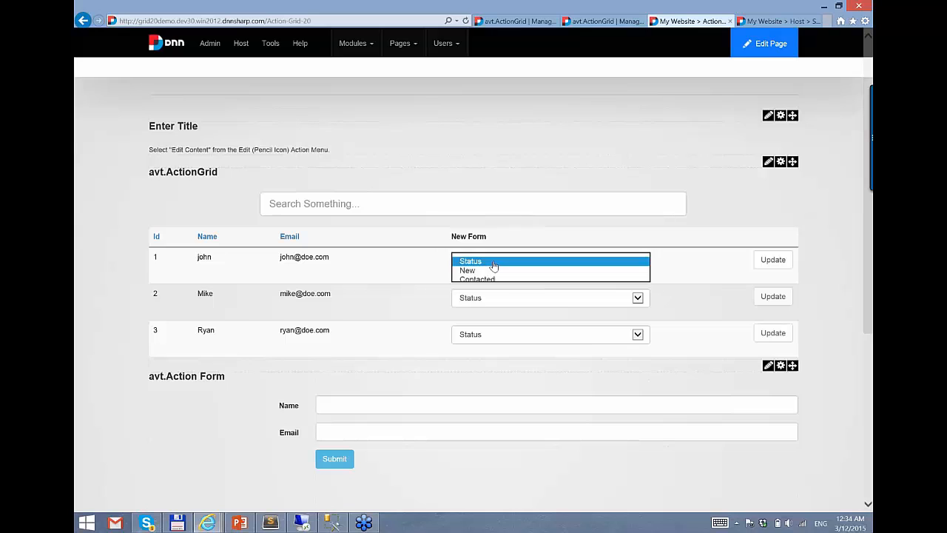
pyautogui.click(499, 271)
pyautogui.click(508, 301)
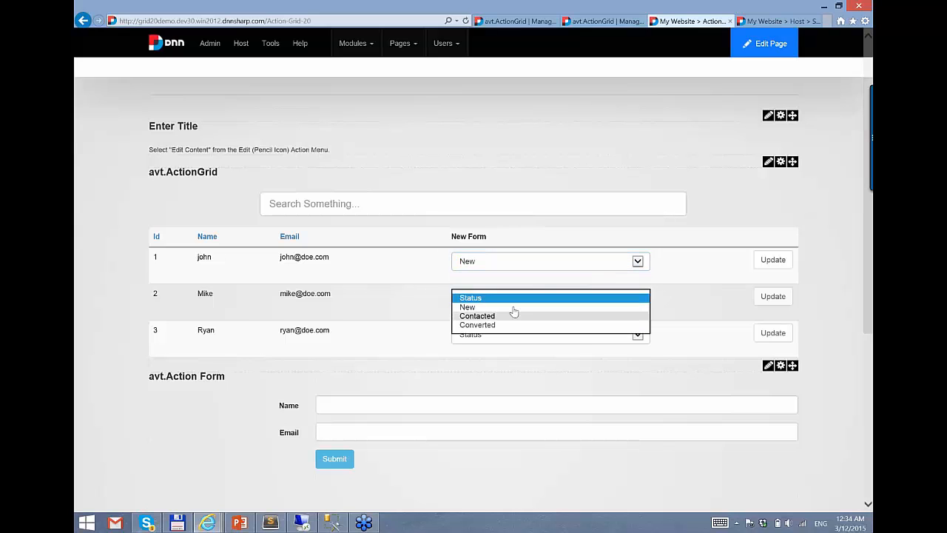
pyautogui.click(512, 307)
pyautogui.click(515, 335)
pyautogui.click(517, 362)
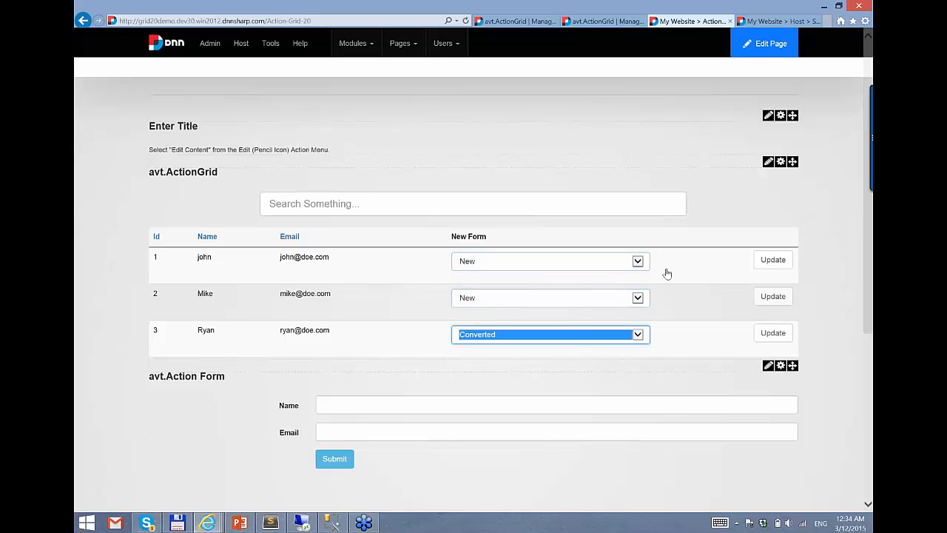
# - Select the first two lead rows, run Bulk Update on them and reload the page
pyautogui.click(679, 284)
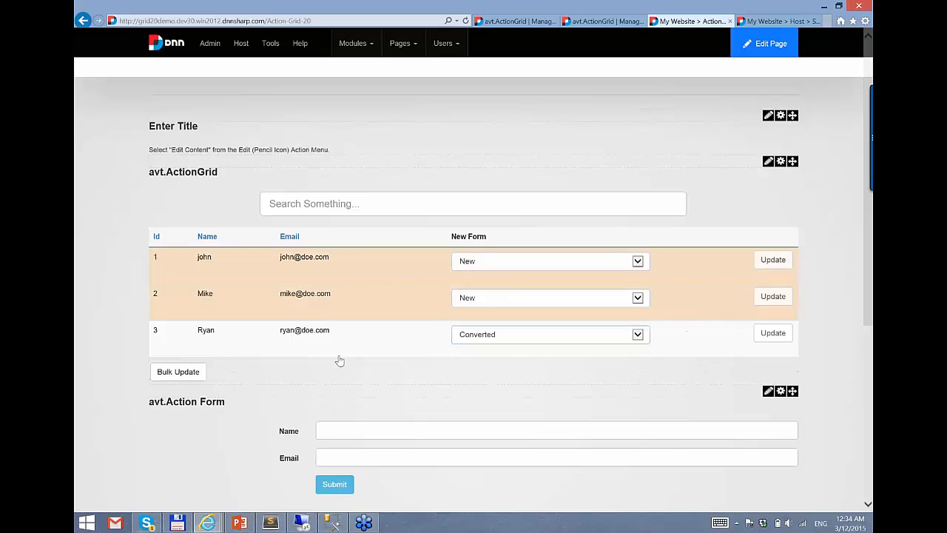
pyautogui.click(195, 371)
pyautogui.click(346, 23)
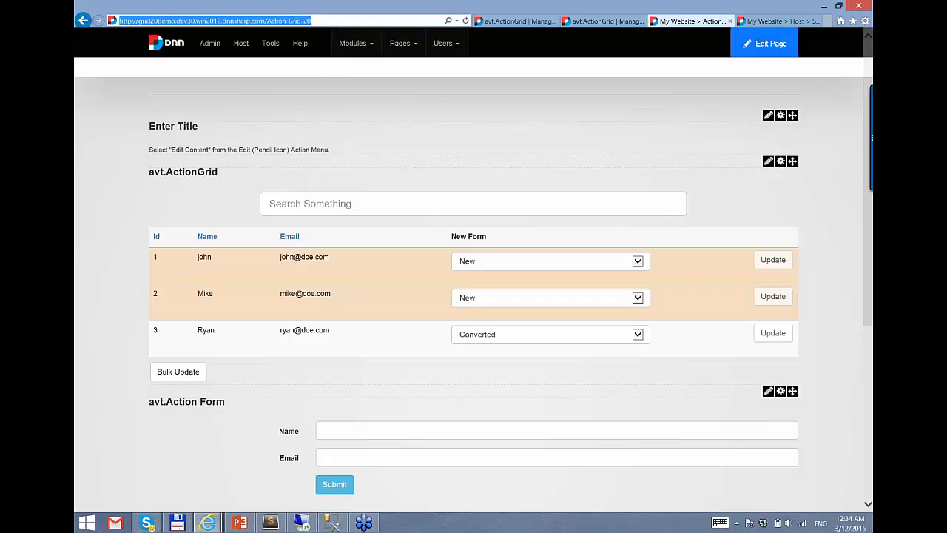
pyautogui.click(346, 21)
pyautogui.click(459, 153)
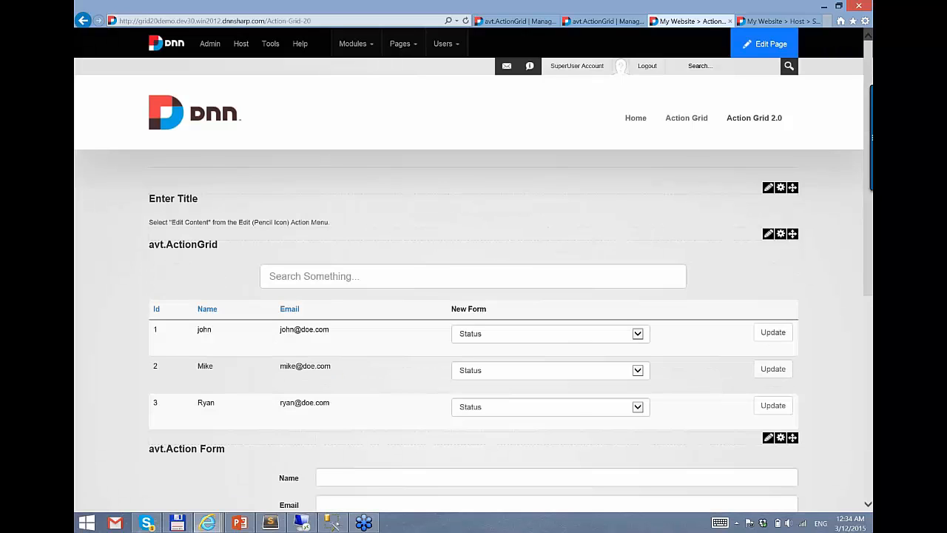
# - Open the full-screen Action Grid settings and examine the Items and Initially Selected value of New Form's StatusPicker
pyautogui.scroll(-1, 695, 303)
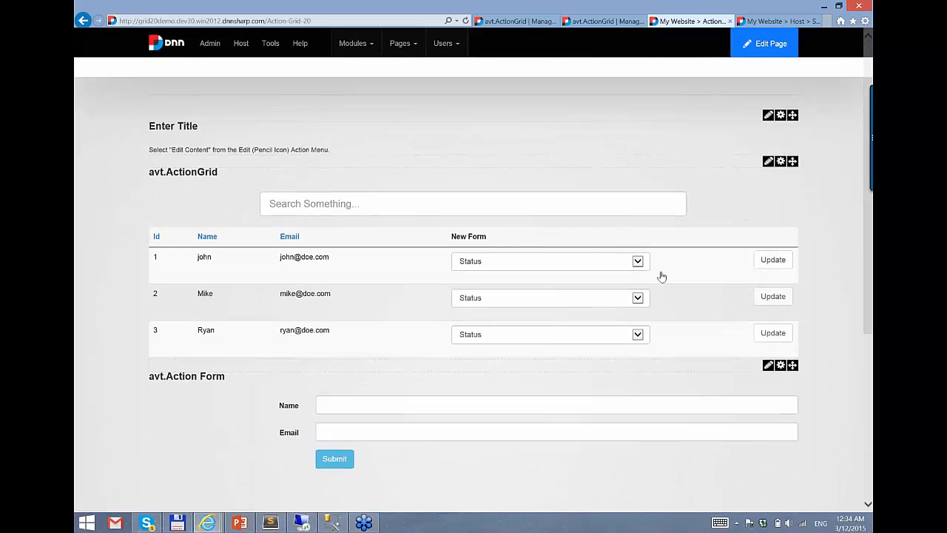
pyautogui.moveTo(770, 163)
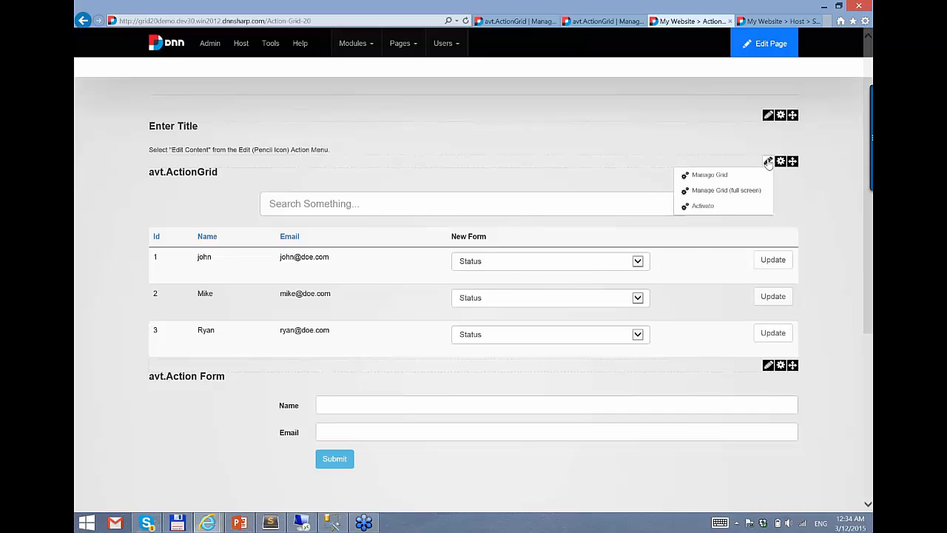
pyautogui.click(755, 192)
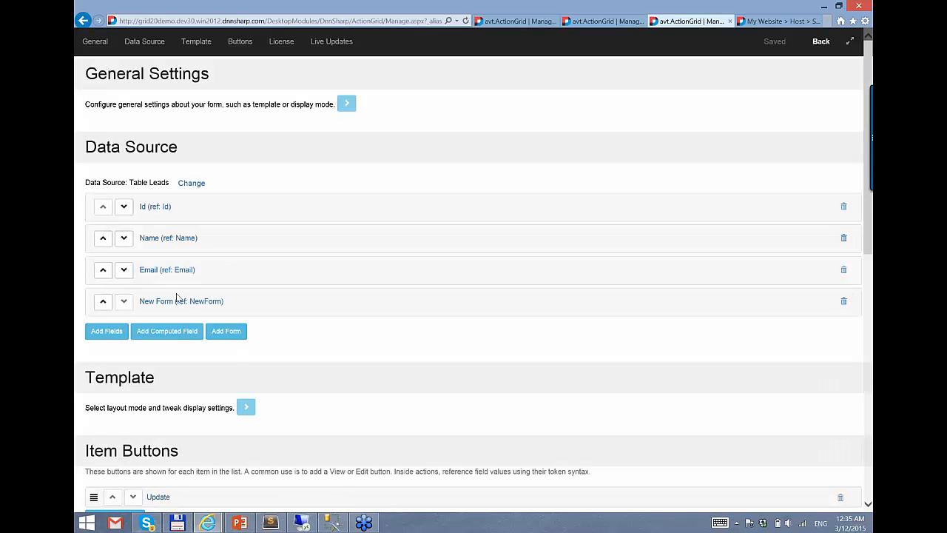
pyautogui.click(184, 305)
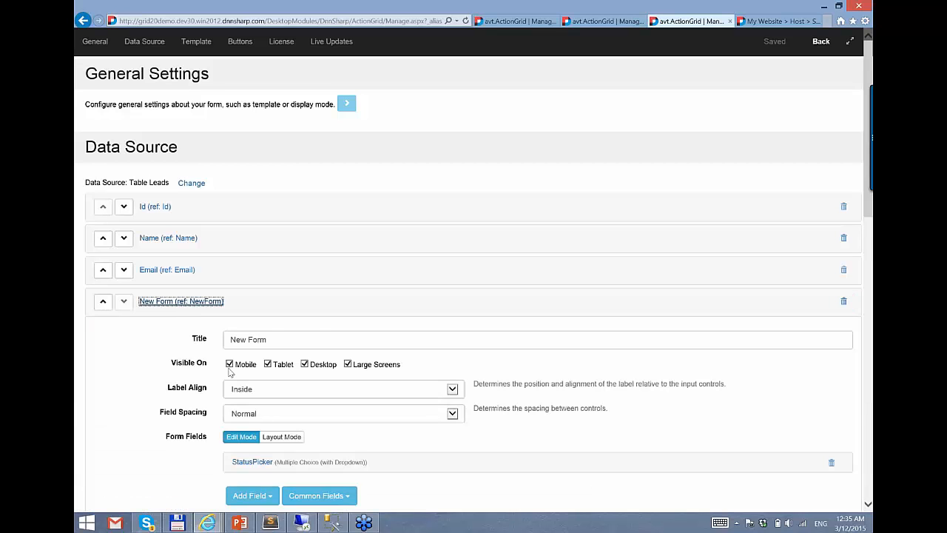
pyautogui.scroll(-1, 184, 305)
pyautogui.click(267, 396)
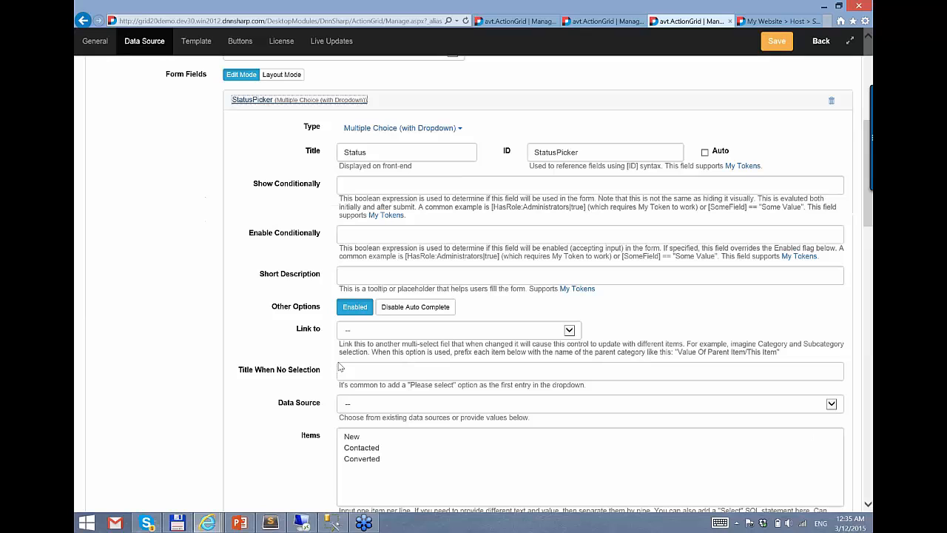
pyautogui.scroll(-3, 339, 365)
pyautogui.moveTo(376, 323); pyautogui.dragTo(183, 340)
pyautogui.scroll(5, 209, 310)
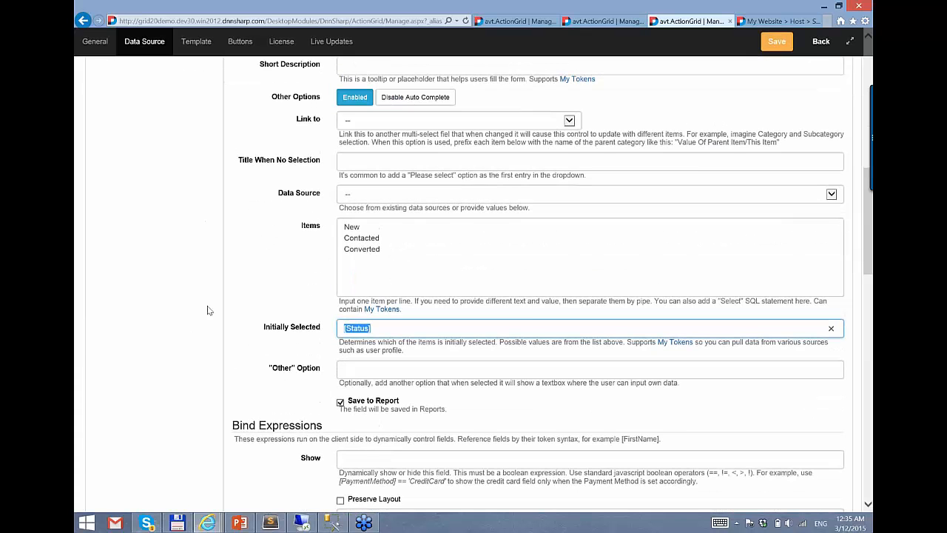
pyautogui.scroll(3, 213, 297)
pyautogui.click(181, 301)
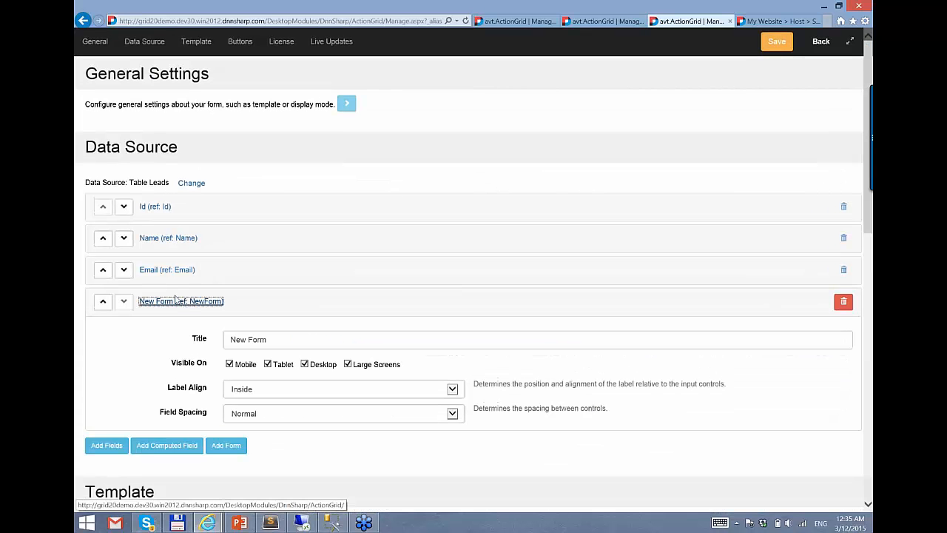
# - Add the Status field from the Leads table to the grid's data source fields
pyautogui.click(108, 331)
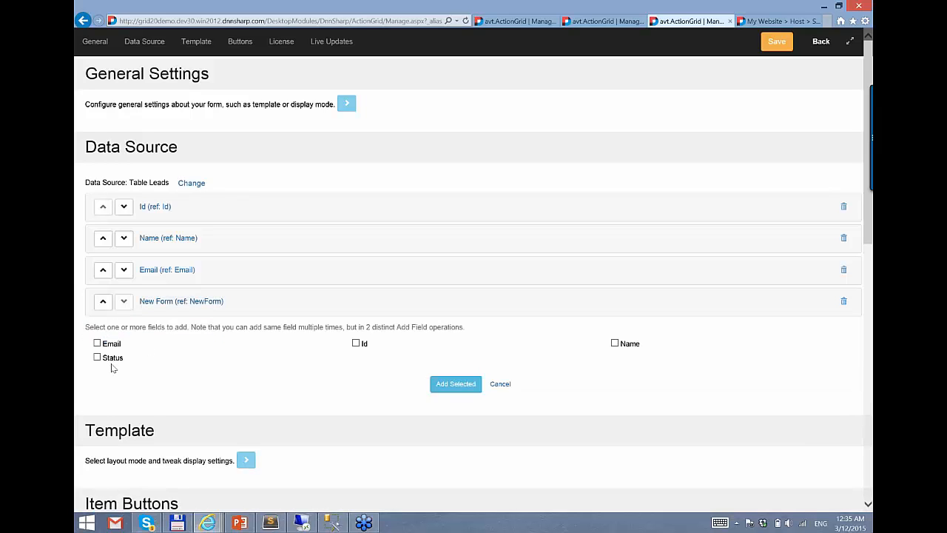
pyautogui.click(110, 361)
pyautogui.scroll(-1, 518, 411)
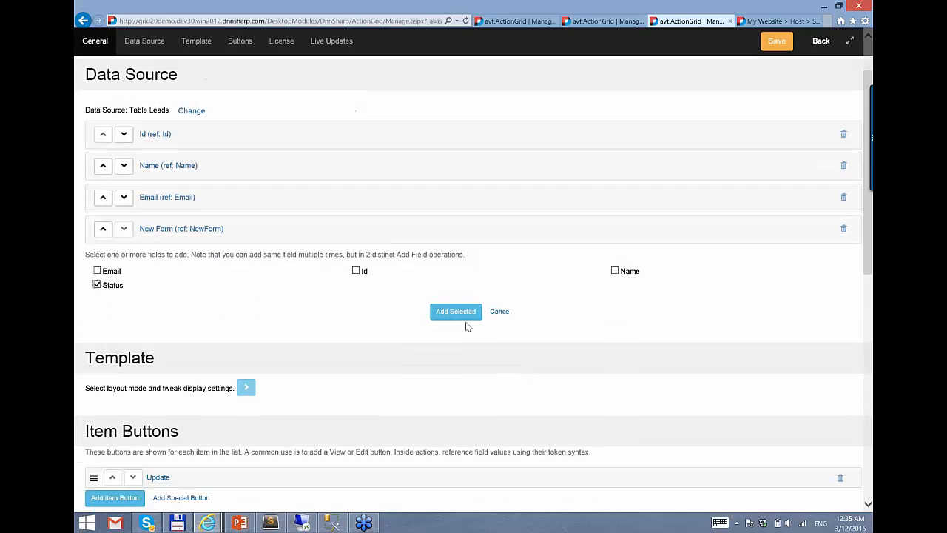
pyautogui.click(454, 313)
# - Turn off the Status field's visibility on Mobile and Tablet
pyautogui.scroll(-1, 310, 331)
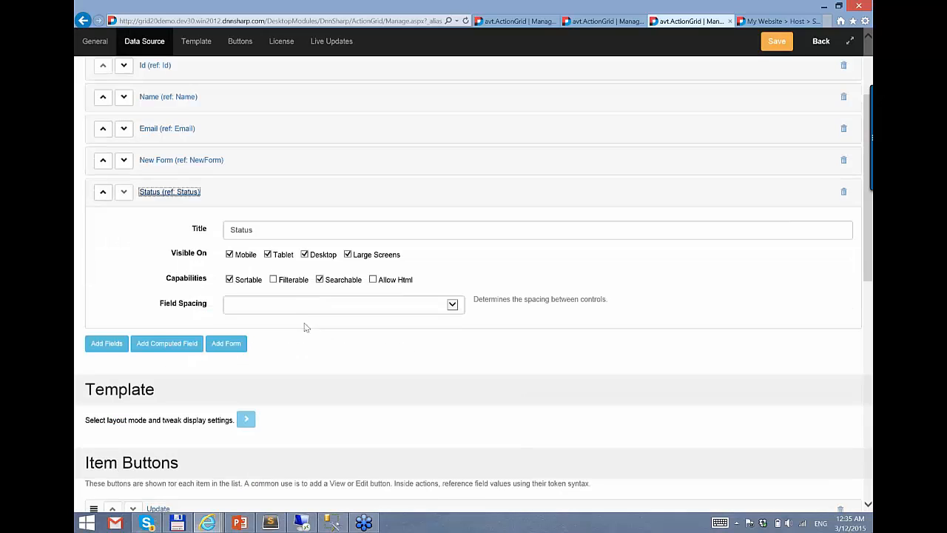
pyautogui.click(246, 253)
pyautogui.click(281, 253)
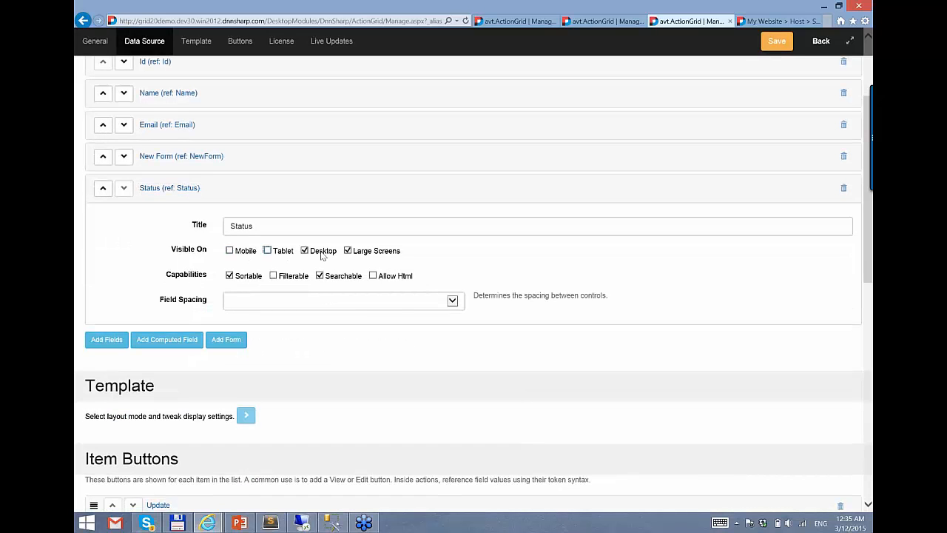
# - Hide the Status field on Desktop and Large Screens, save the grid settings, and return to the page
pyautogui.click(323, 253)
pyautogui.click(359, 253)
pyautogui.click(777, 41)
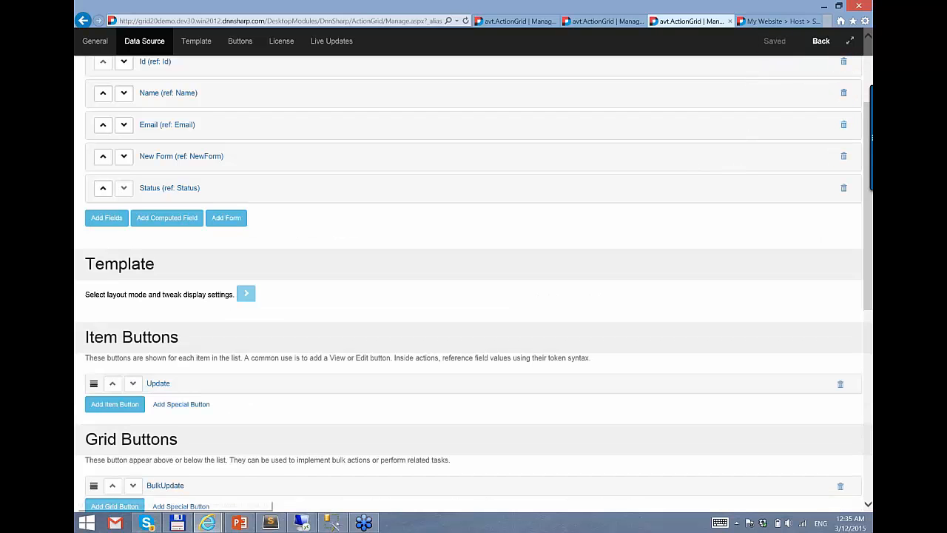
pyautogui.click(871, 162)
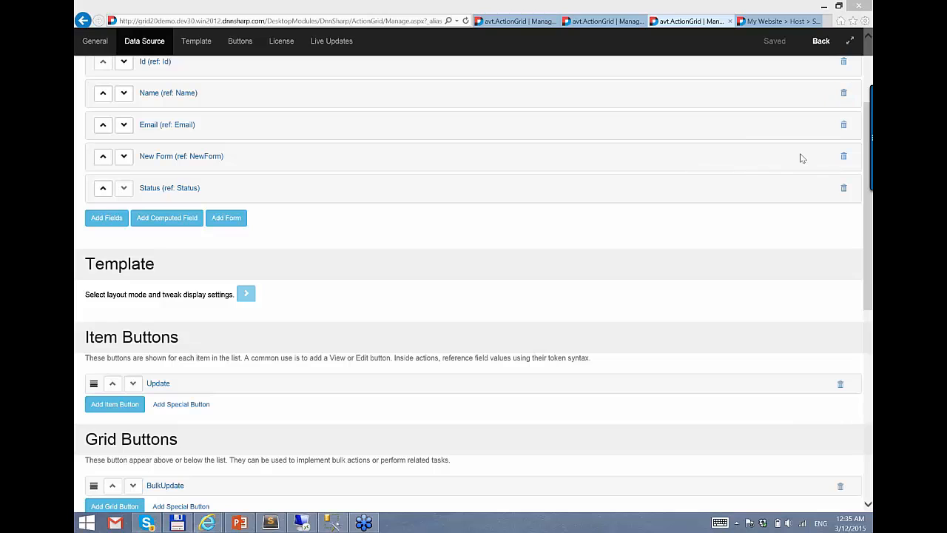
pyautogui.click(820, 40)
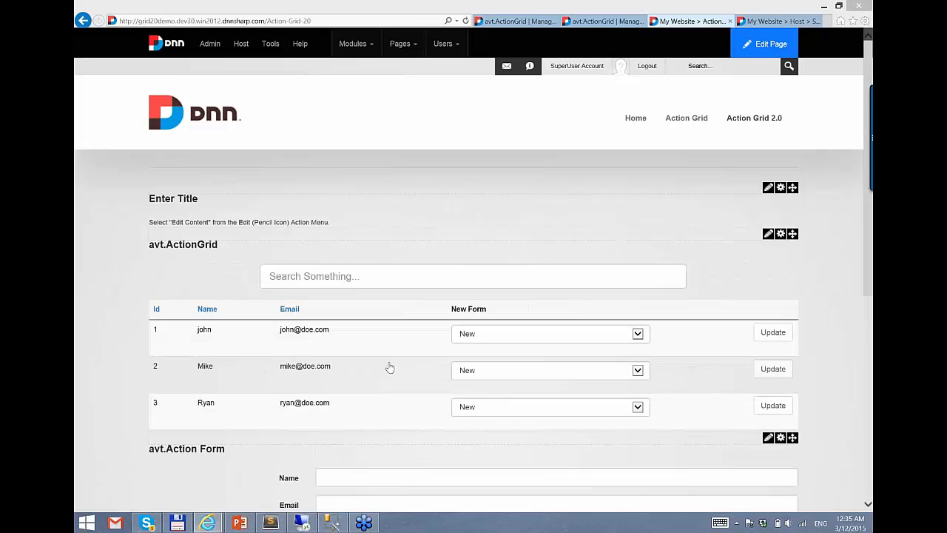
# - Set the status of the leads with Id 1 and 2 to Contacted in the grid
pyautogui.click(610, 333)
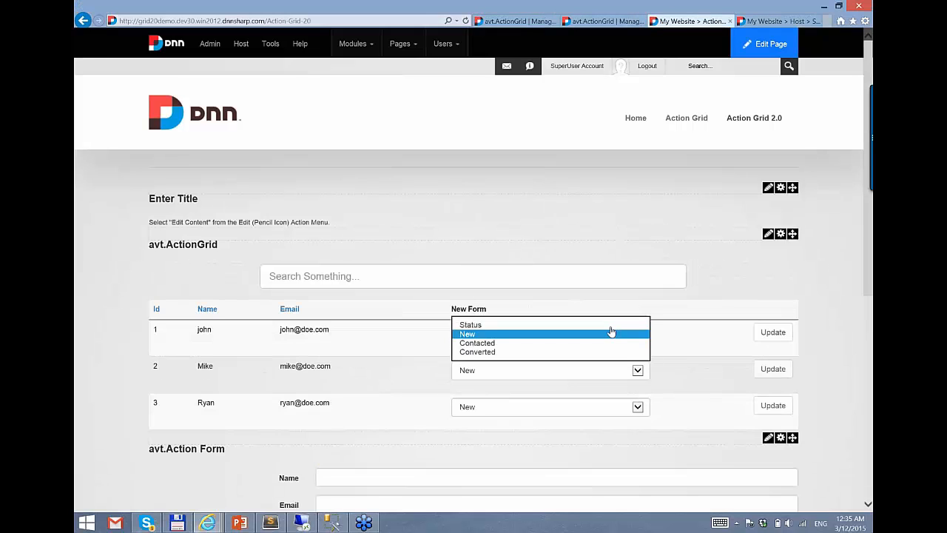
pyautogui.click(564, 337)
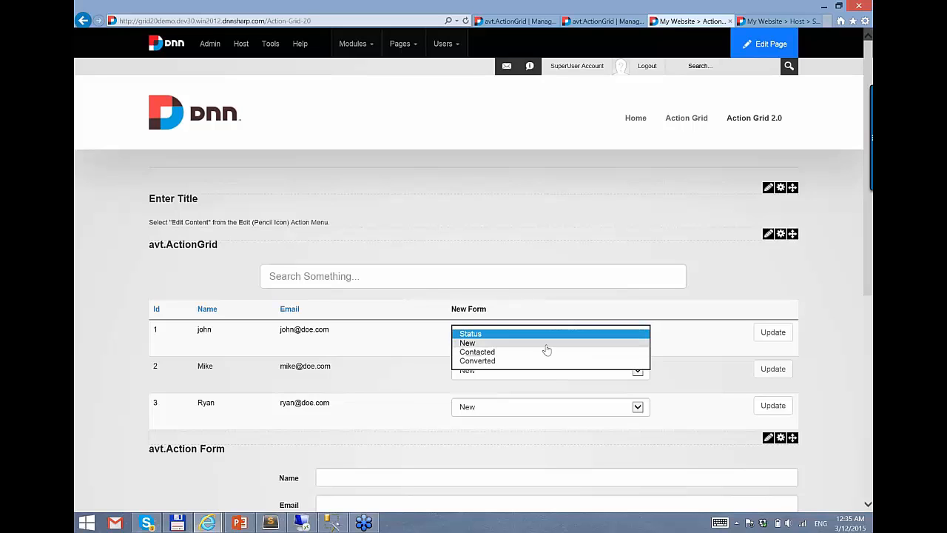
pyautogui.click(545, 357)
pyautogui.click(535, 370)
pyautogui.click(547, 379)
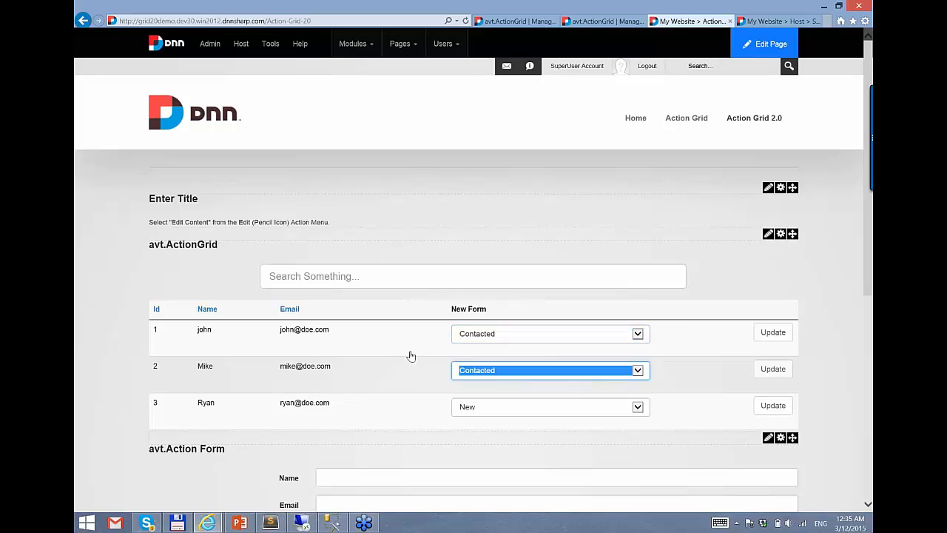
# - Set the status of the lead with Id 3 to Converted and run Bulk Update
pyautogui.scroll(-1, 528, 418)
pyautogui.click(524, 335)
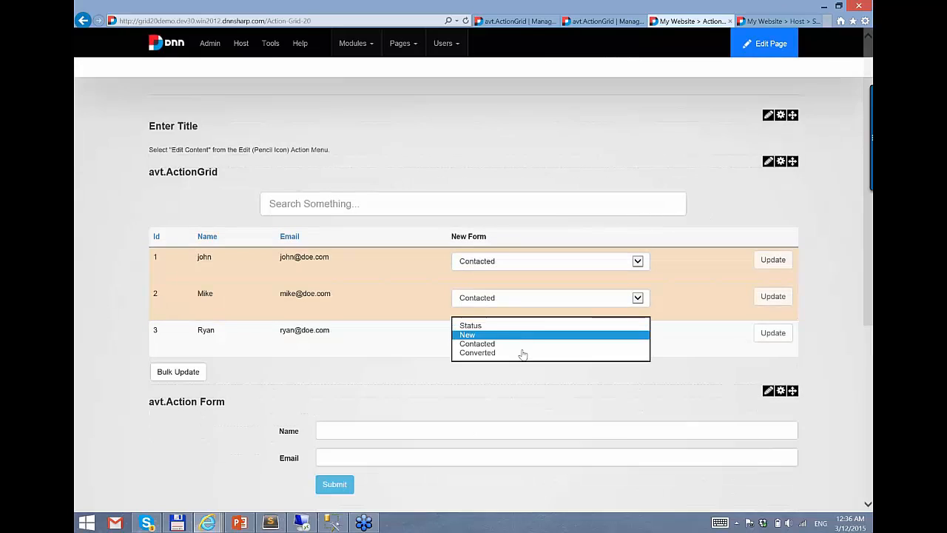
pyautogui.click(522, 355)
pyautogui.click(184, 379)
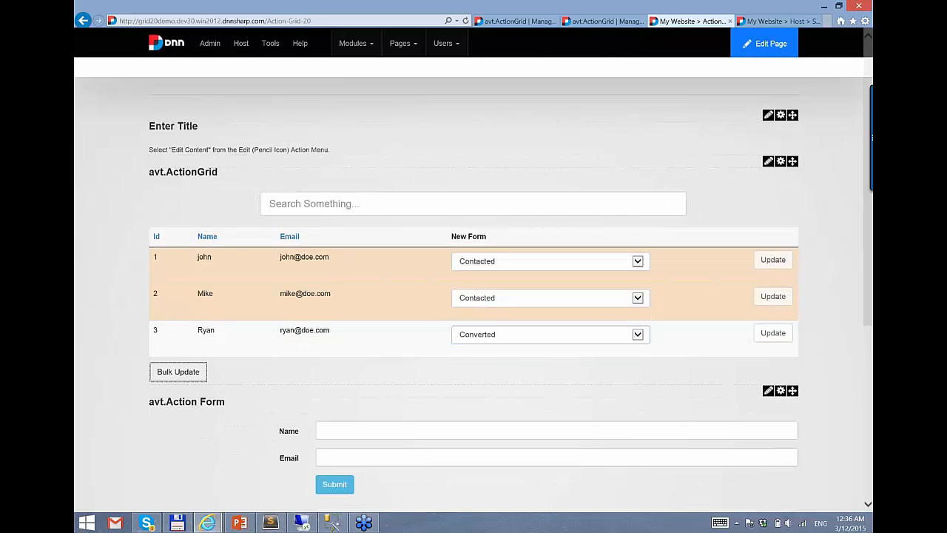
# - Reload the Action Grid 2.0 page and check the saved statuses of the leads
pyautogui.click(327, 21)
pyautogui.press('Return')
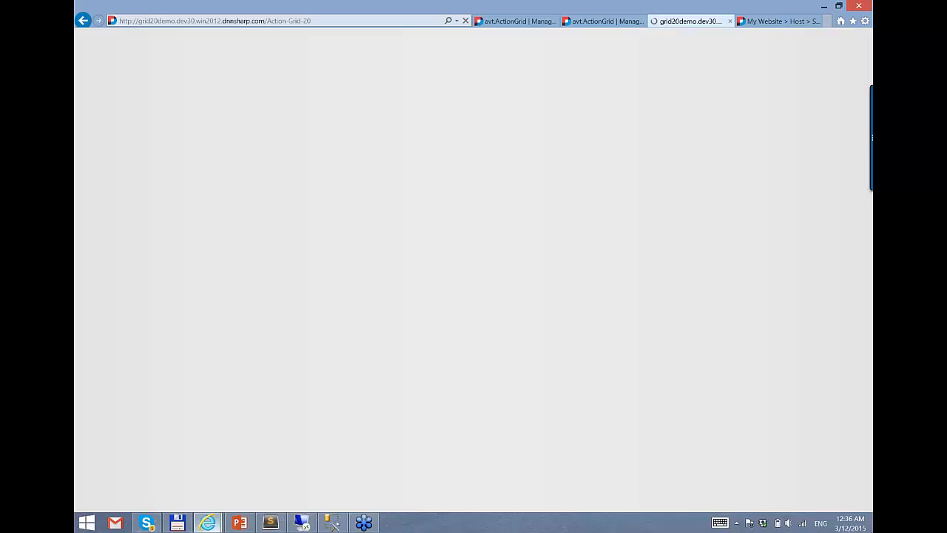
pyautogui.scroll(-3, 543, 441)
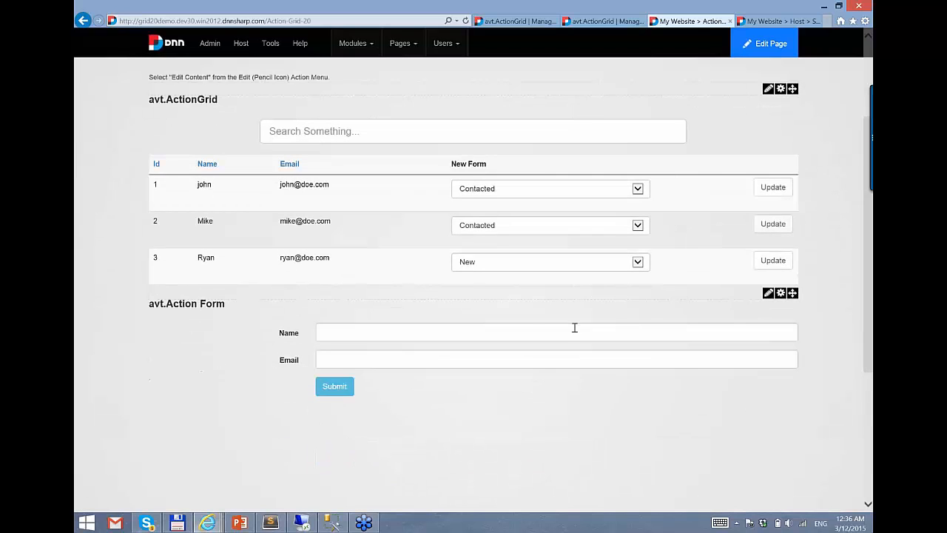
pyautogui.scroll(1, 585, 306)
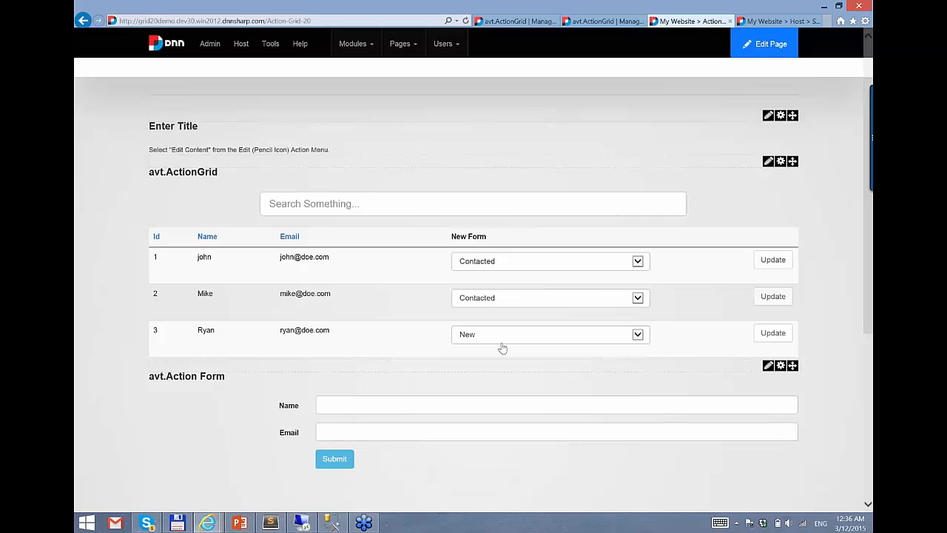
# - Set the status of the lead with Id 1 to Converted and toggle the row's selection
pyautogui.click(537, 260)
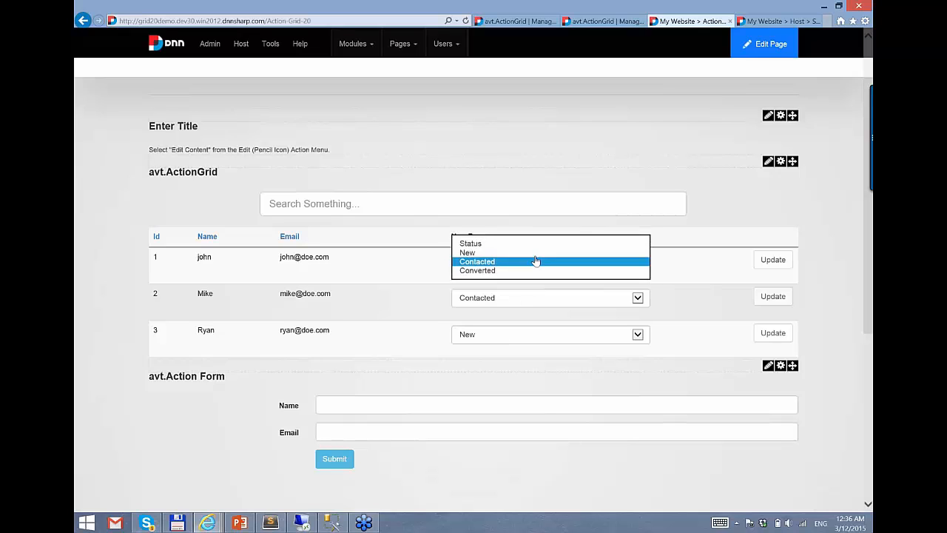
pyautogui.click(531, 269)
pyautogui.click(388, 275)
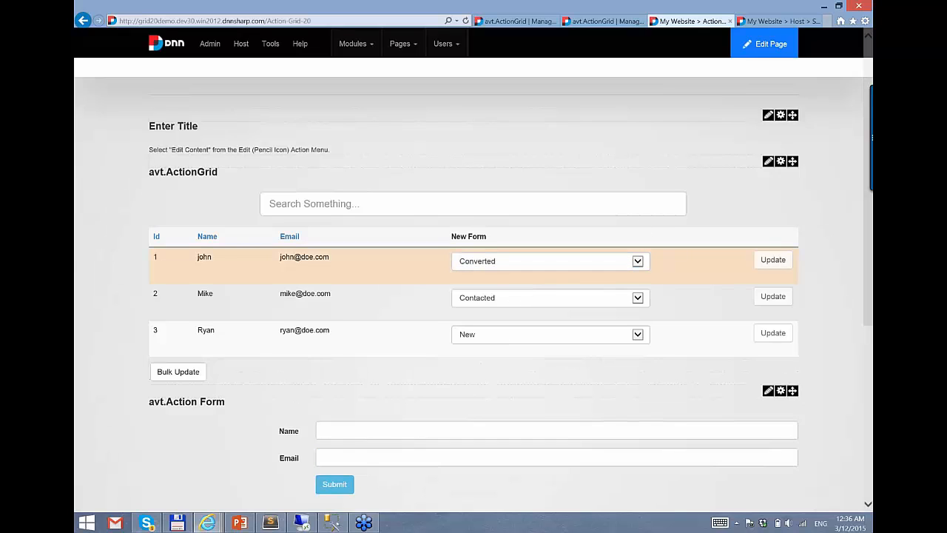
pyautogui.click(407, 276)
pyautogui.click(564, 265)
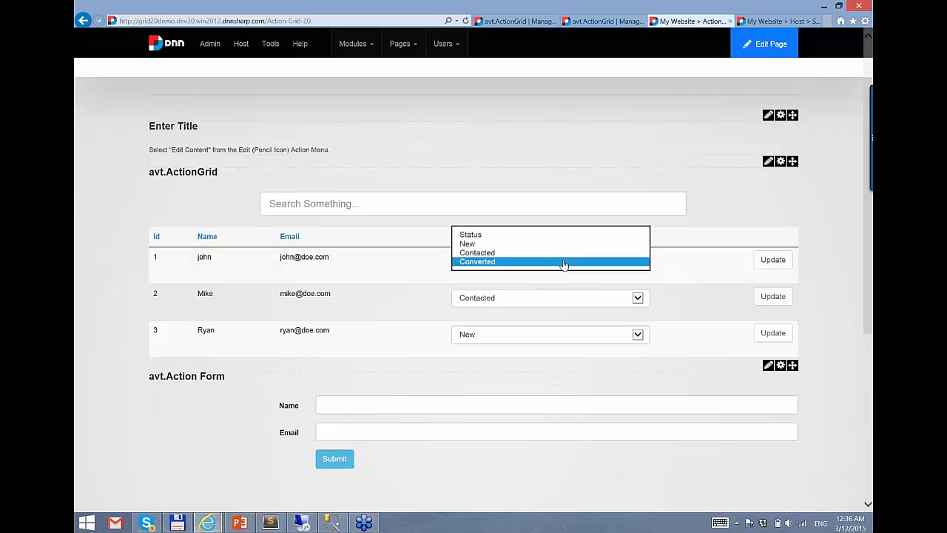
pyautogui.click(419, 264)
pyautogui.click(592, 267)
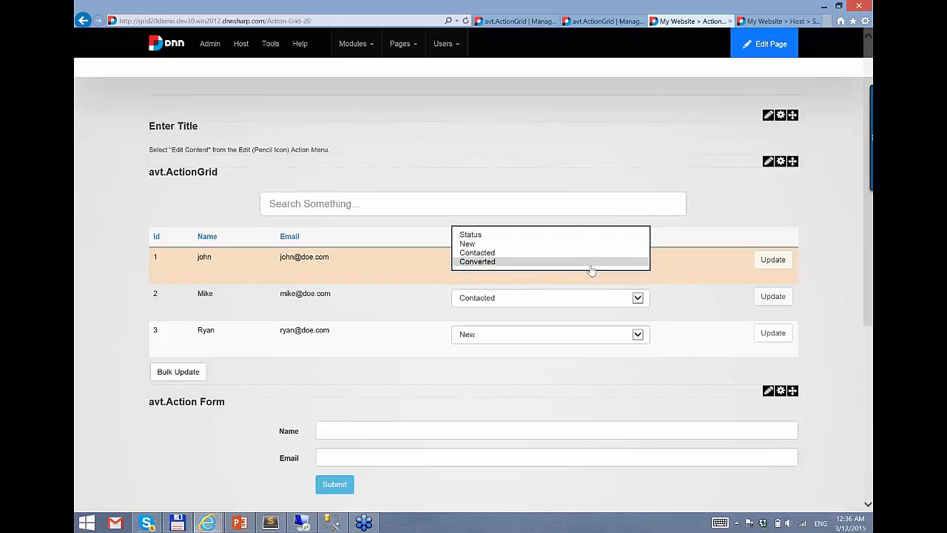
pyautogui.click(593, 269)
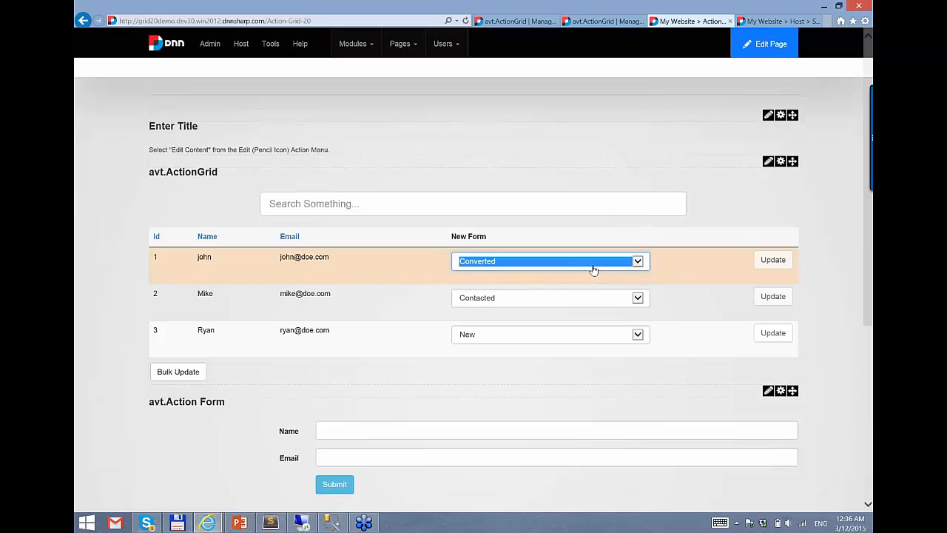
pyautogui.click(835, 294)
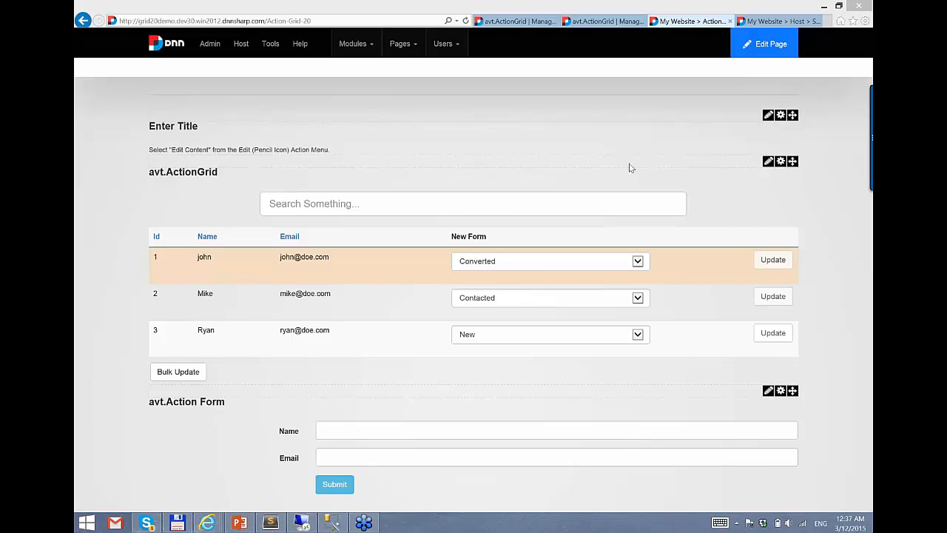
# - Clear the title of the New Form field in the full-screen grid management, save, and return to the page
pyautogui.moveTo(503, 237); pyautogui.dragTo(450, 237)
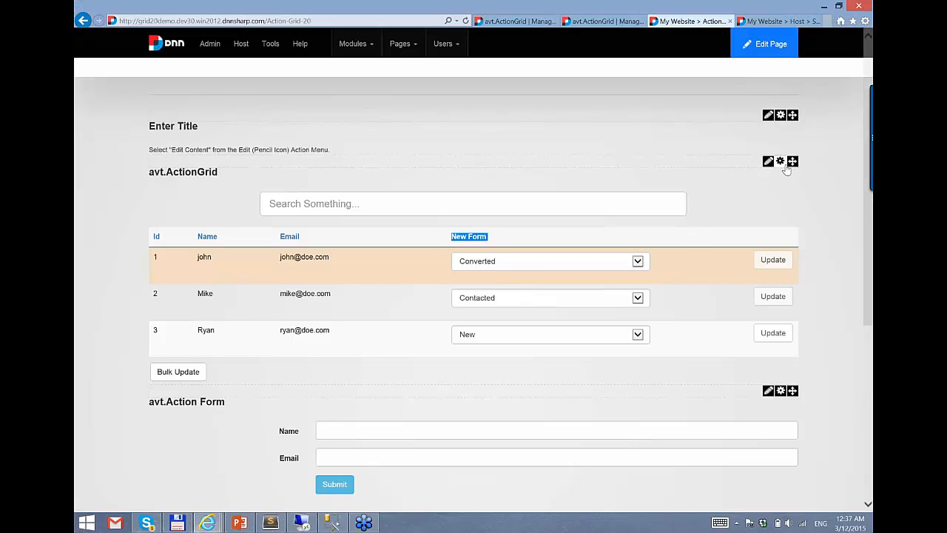
pyautogui.moveTo(769, 164)
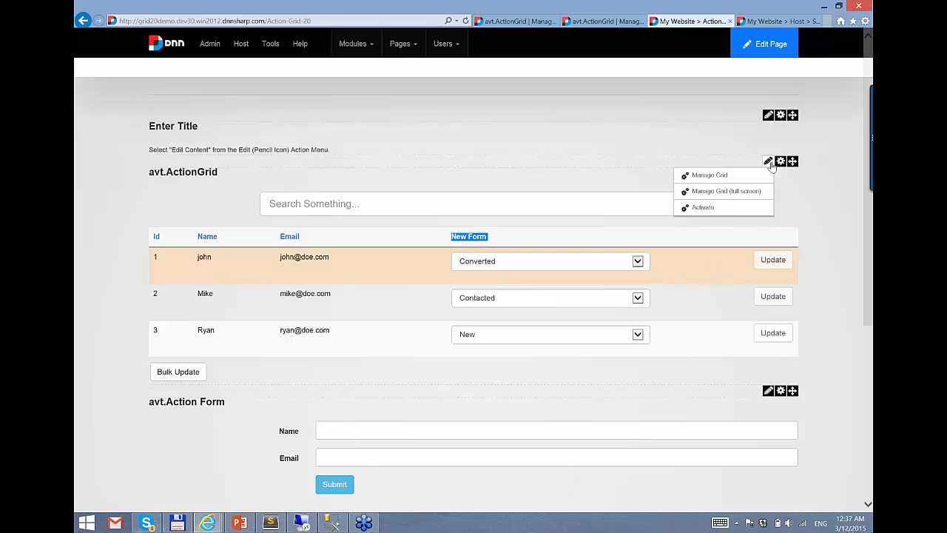
pyautogui.click(742, 191)
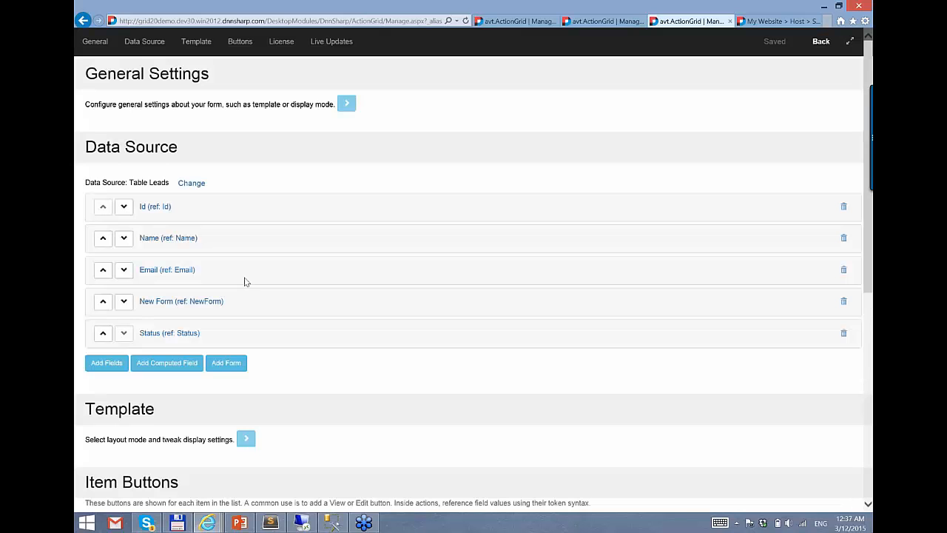
pyautogui.scroll(-1, 222, 358)
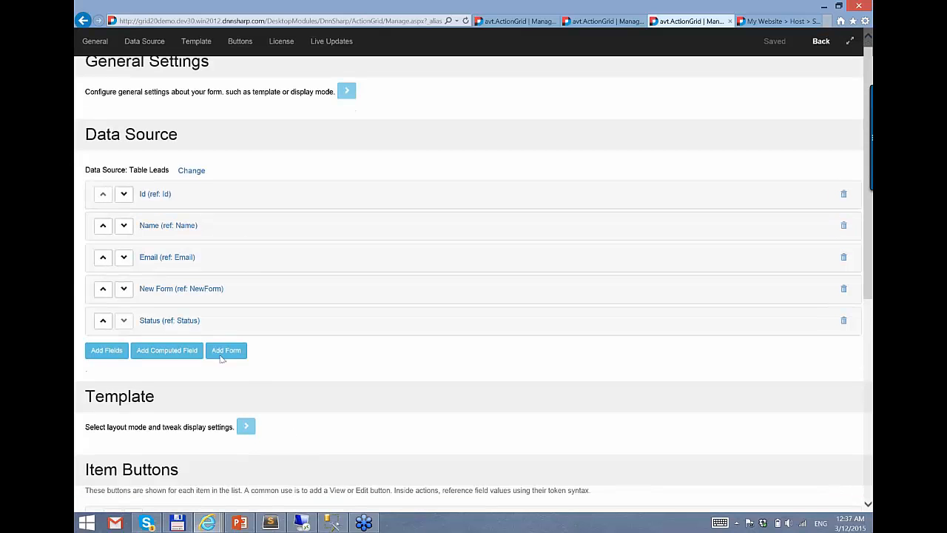
pyautogui.click(182, 228)
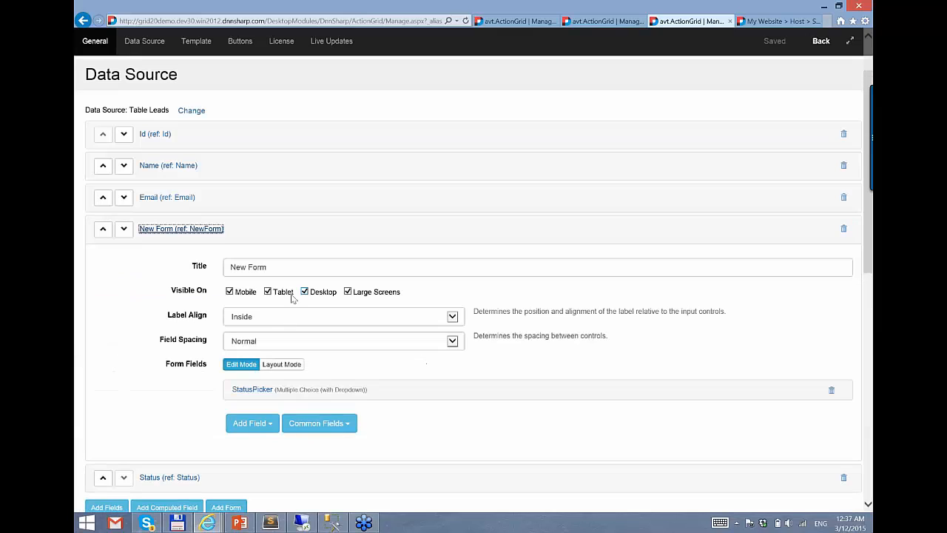
pyautogui.tripleClick(296, 267)
pyautogui.press('BackSpace')
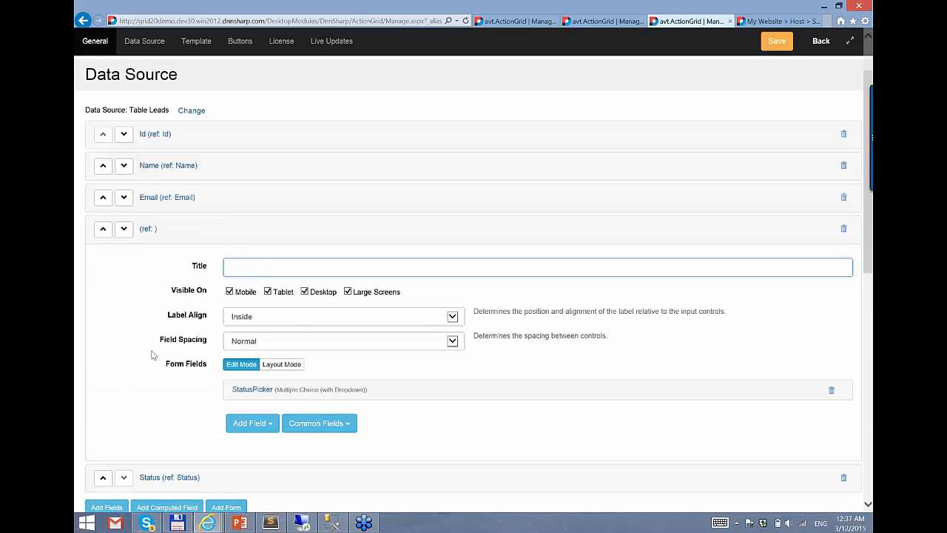
pyautogui.click(775, 41)
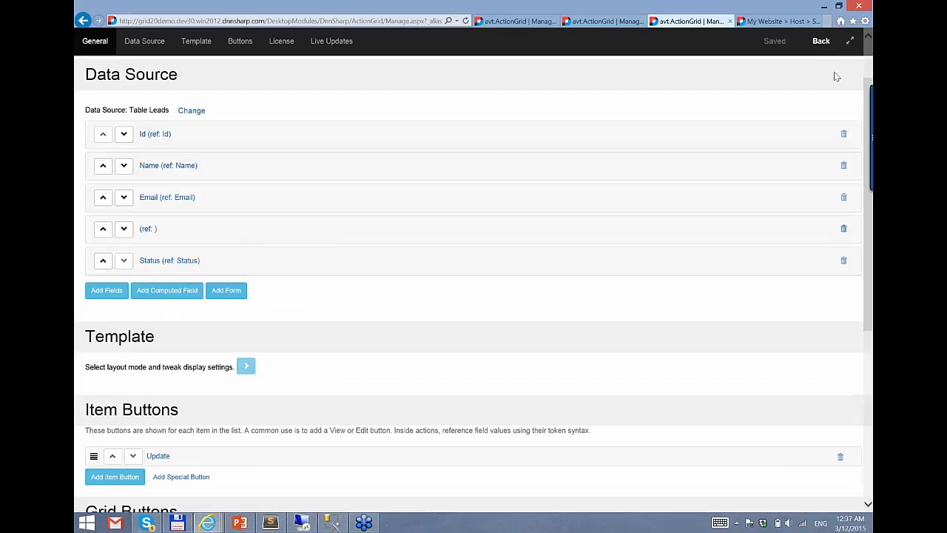
pyautogui.click(821, 42)
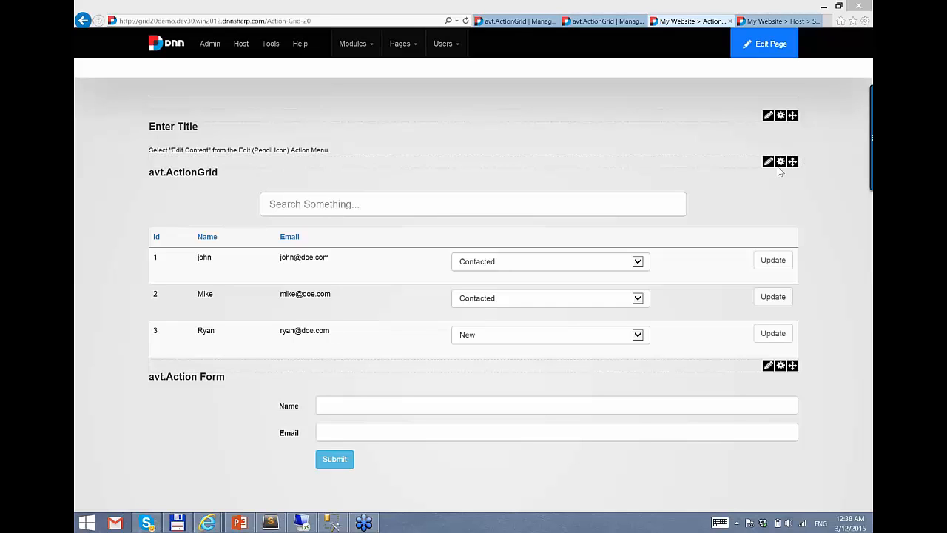
pyautogui.click(682, 341)
pyautogui.click(682, 341)
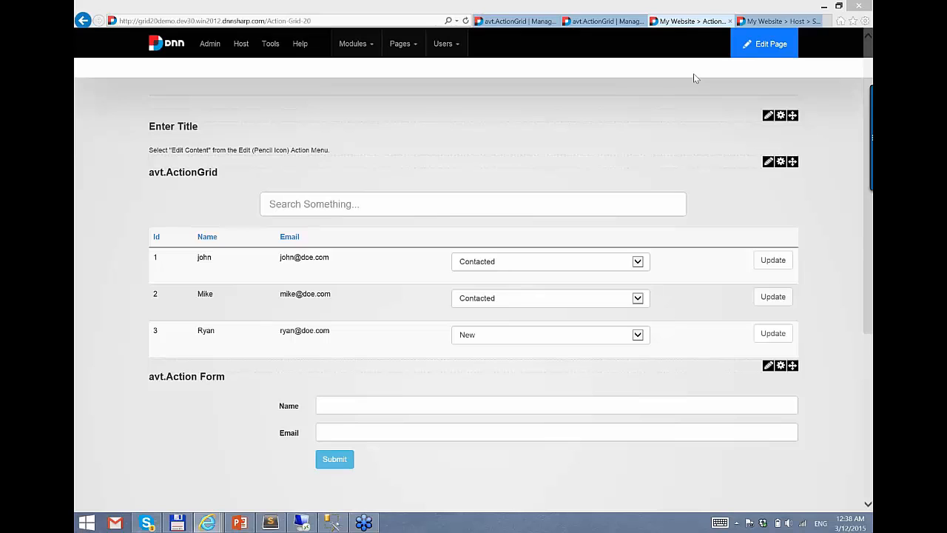
# - Reopen the full-screen grid management and add a grid button titled "Send Reminder"
pyautogui.moveTo(780, 161)
pyautogui.click(751, 191)
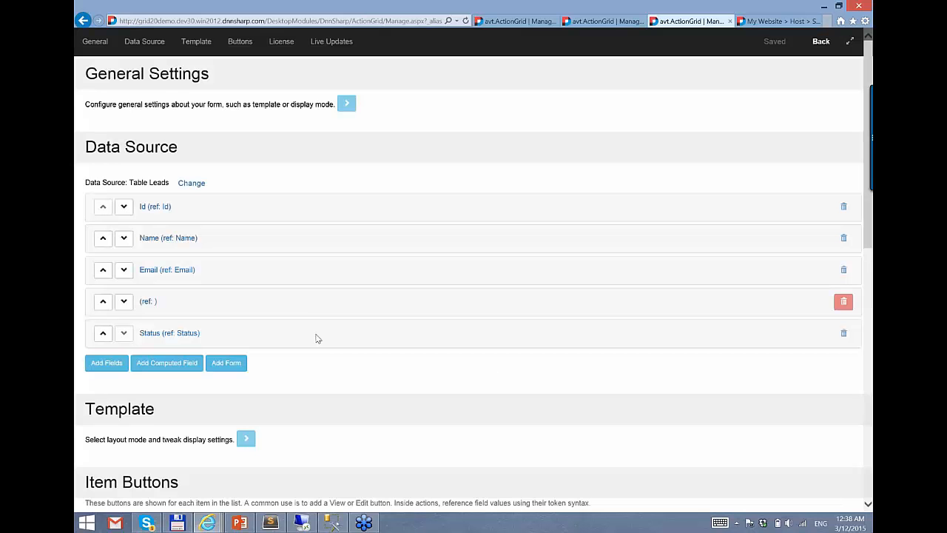
pyautogui.scroll(-3, 209, 251)
pyautogui.scroll(-4, 192, 197)
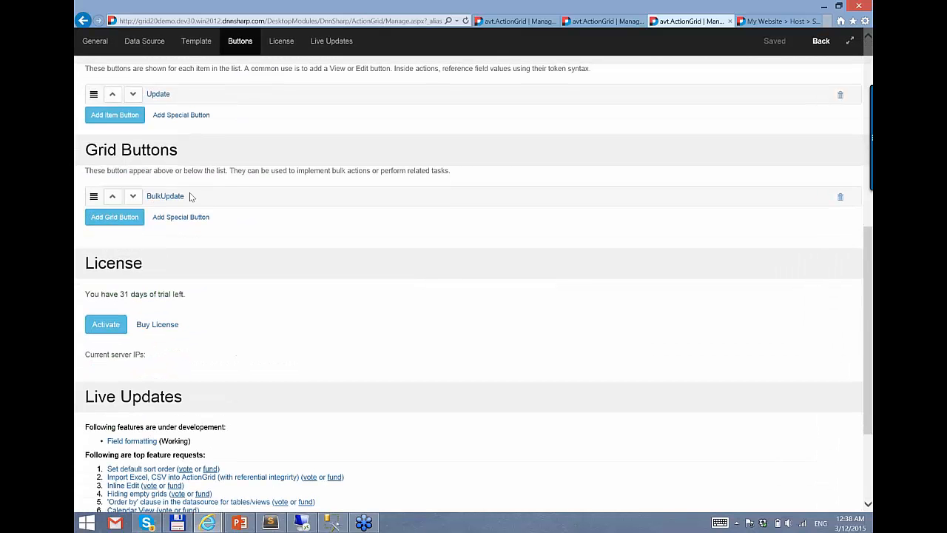
pyautogui.click(114, 216)
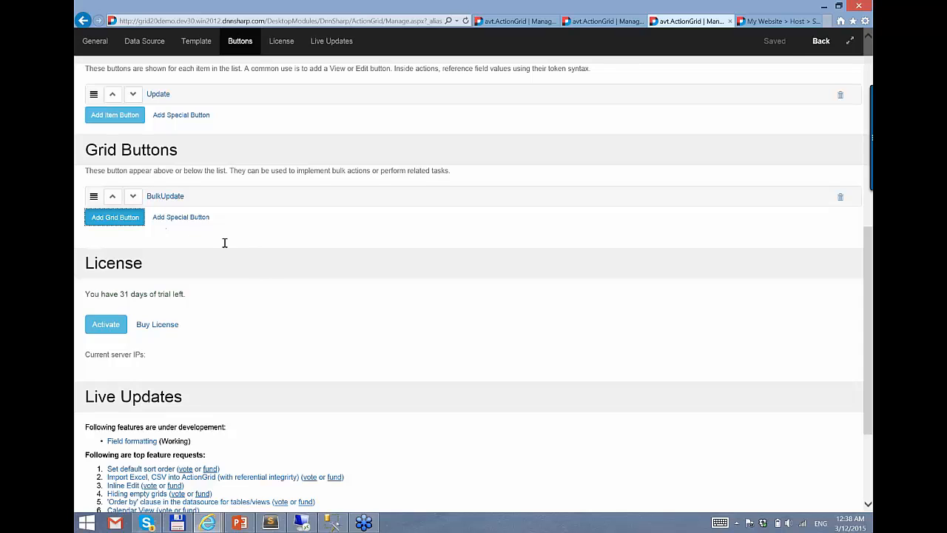
pyautogui.doubleClick(288, 251)
pyautogui.write('S')
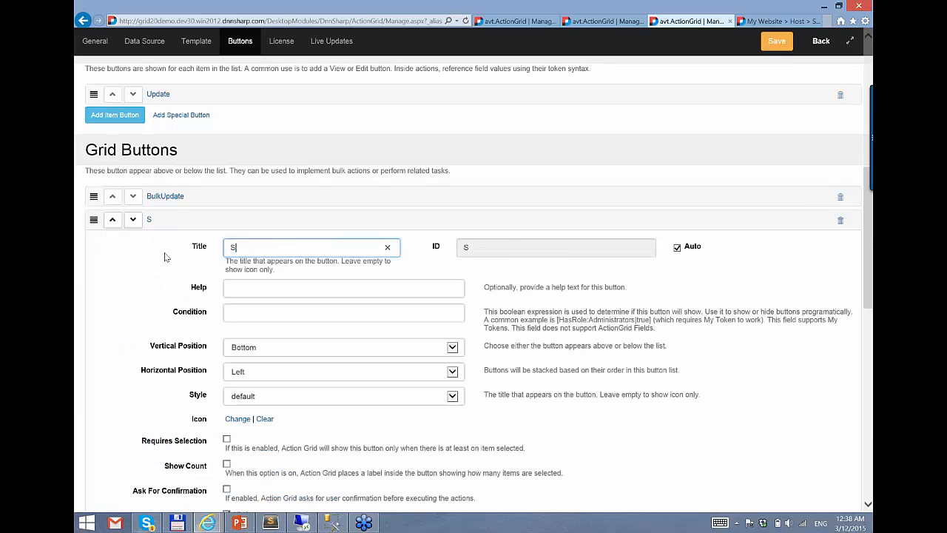
pyautogui.write('end reminder')
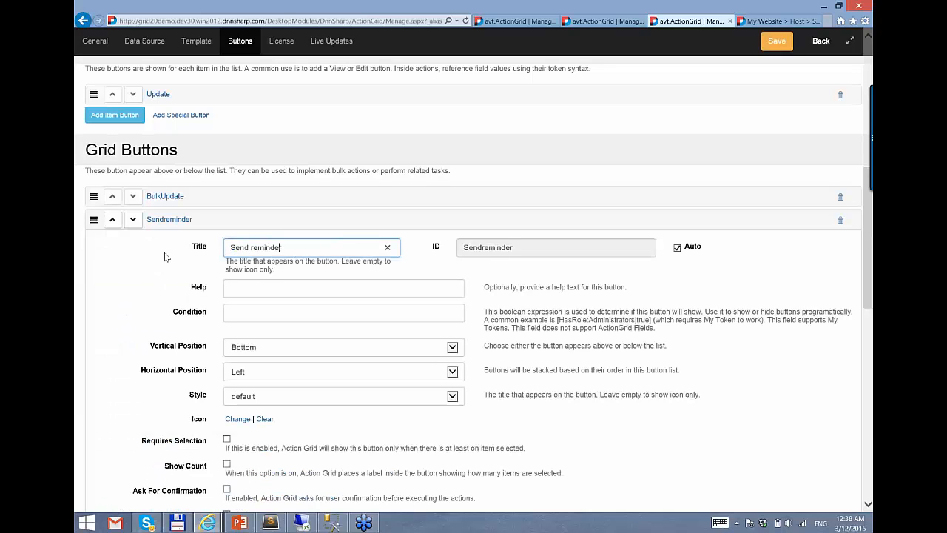
pyautogui.hotkey('ctrl', 'Left')
pyautogui.press('Delete')
pyautogui.write('R')
# - Add a Send Email action to the Send Reminder button's general Actions list
pyautogui.scroll(-5, 165, 256)
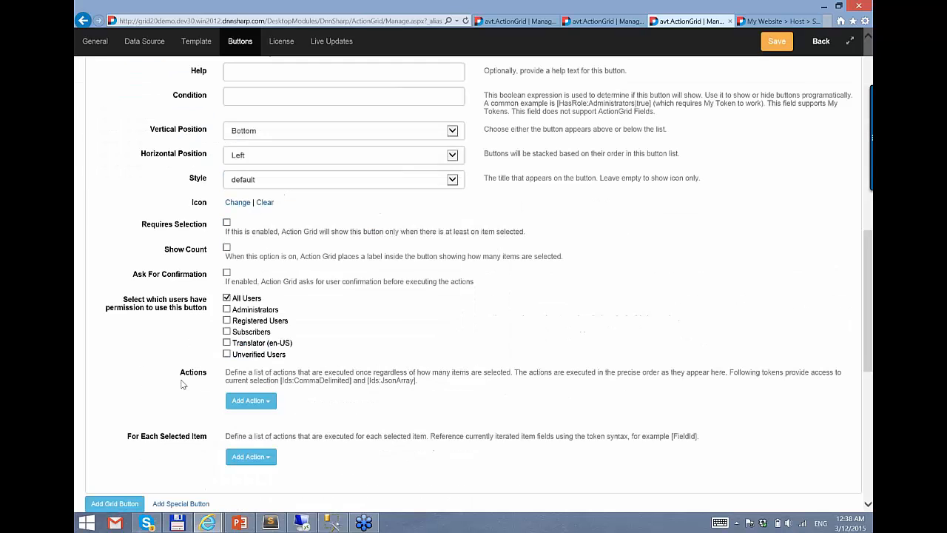
pyautogui.click(266, 259)
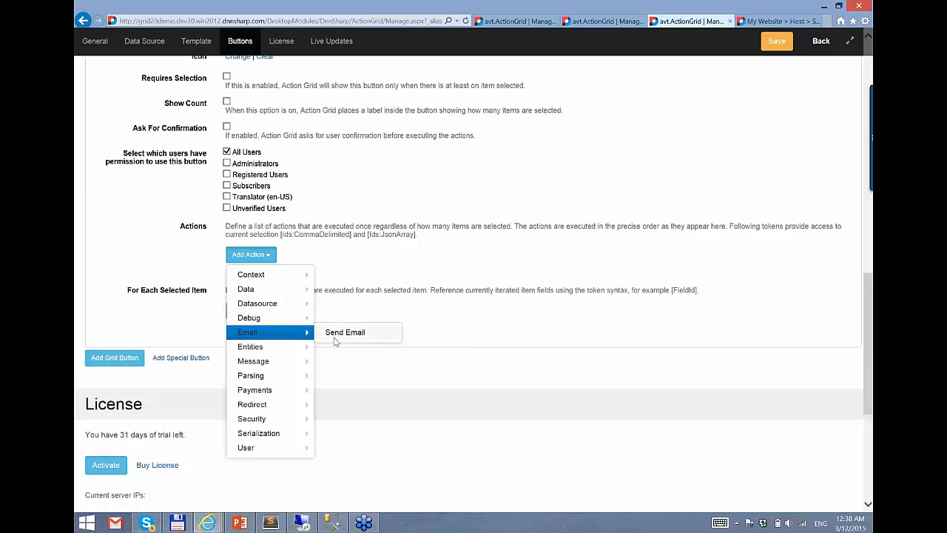
pyautogui.click(356, 332)
pyautogui.scroll(2, 396, 251)
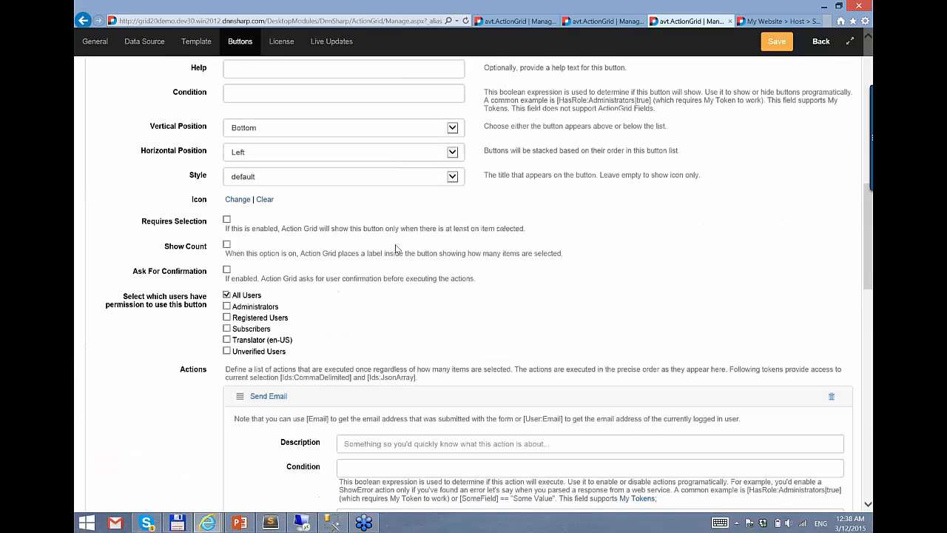
pyautogui.scroll(2, 396, 255)
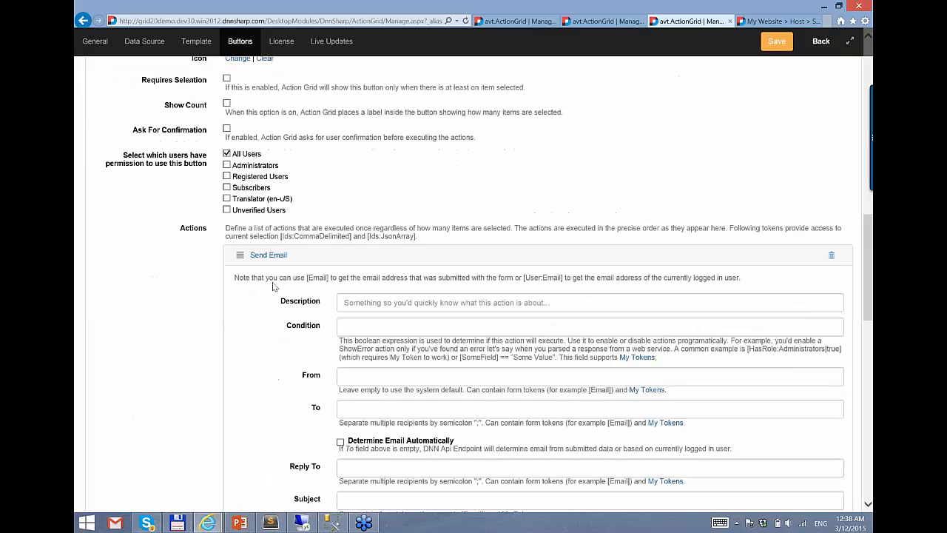
# - Collapse the Send Email action in the Send Reminder button's general Actions list and remove it from the list
pyautogui.scroll(-4, 267, 255)
pyautogui.click(268, 254)
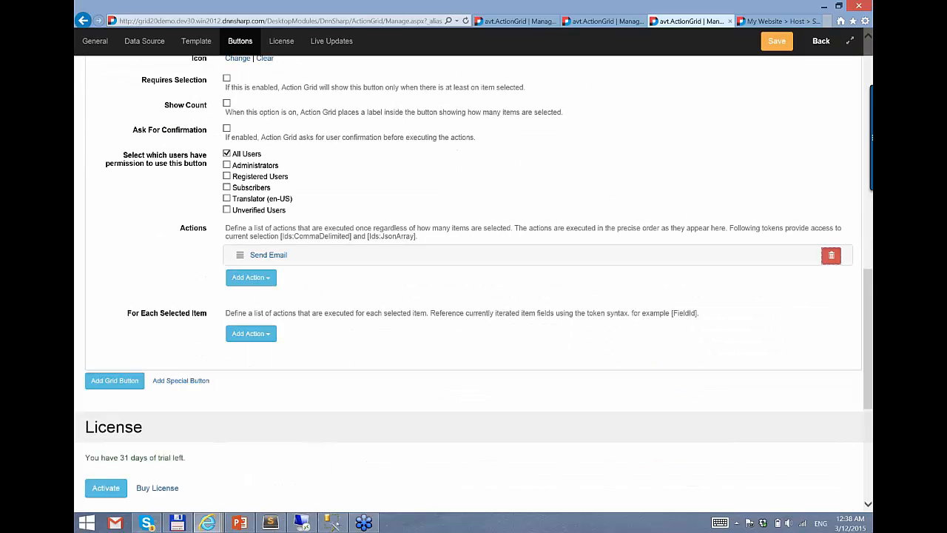
pyautogui.moveTo(140, 313); pyautogui.dragTo(194, 316)
pyautogui.scroll(-1, 222, 311)
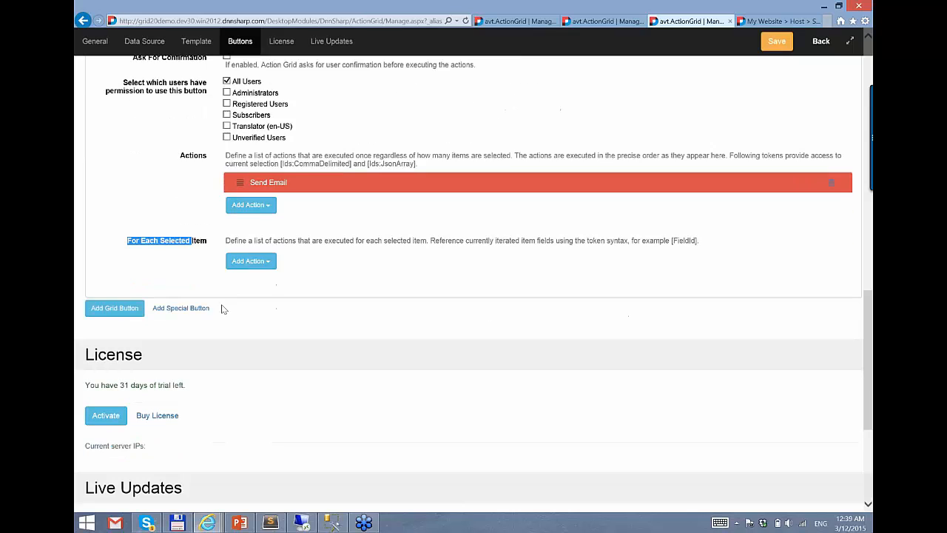
# - Add a Send Email action to the Send Reminder button's For Each Selected Item list
pyautogui.click(251, 261)
pyautogui.moveTo(278, 309)
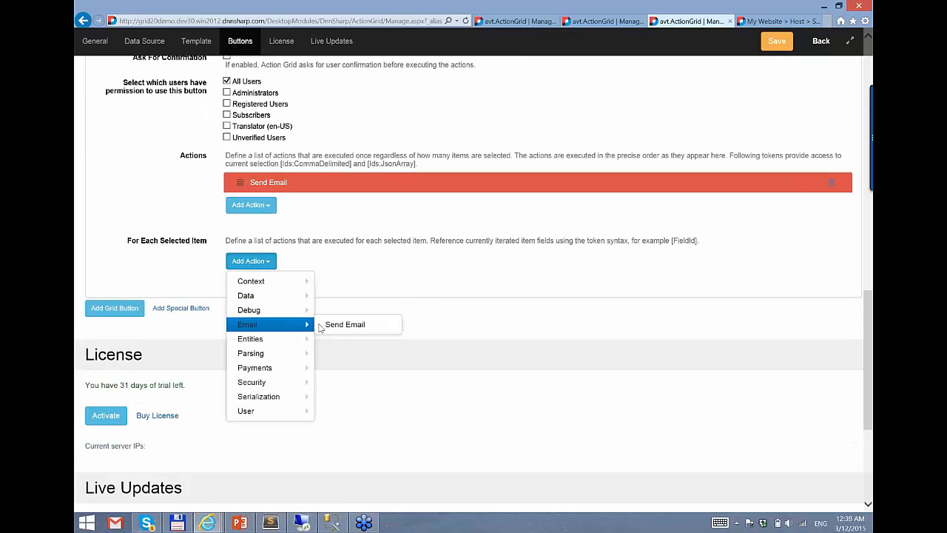
pyautogui.click(341, 325)
pyautogui.scroll(-2, 405, 409)
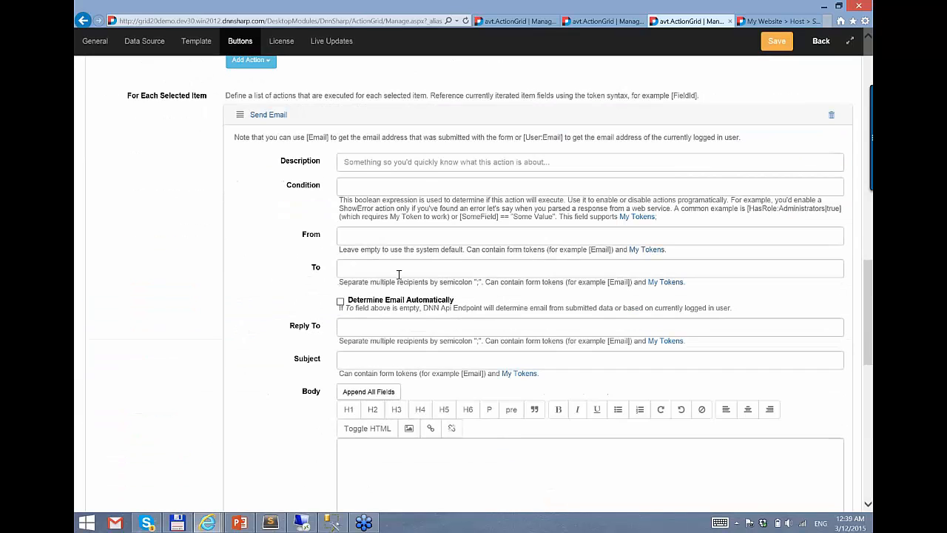
pyautogui.scroll(-2, 444, 192)
pyautogui.scroll(1, 427, 164)
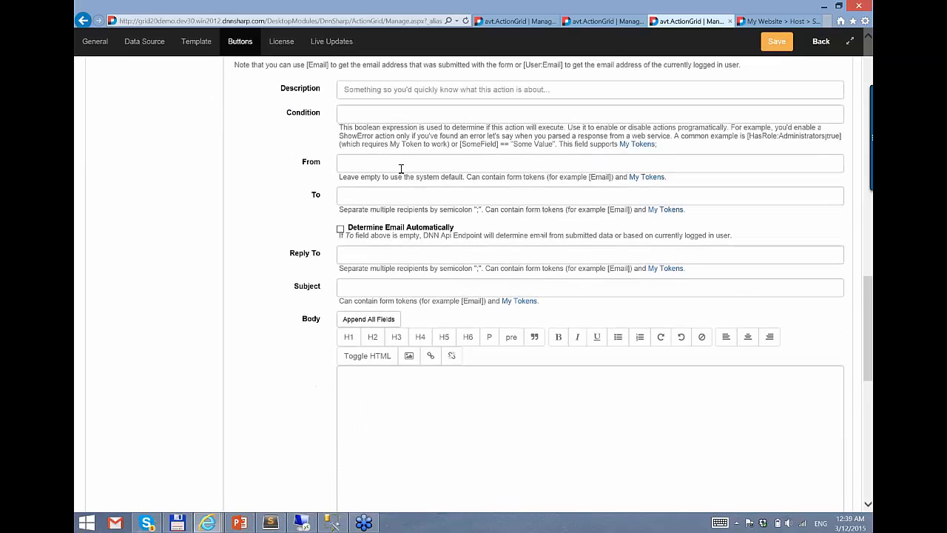
# - Fill in the sender's email address, set the recipient to the [Email] token, and enter "Reminder" as the subject
pyautogui.click(411, 166)
pyautogui.write('me')
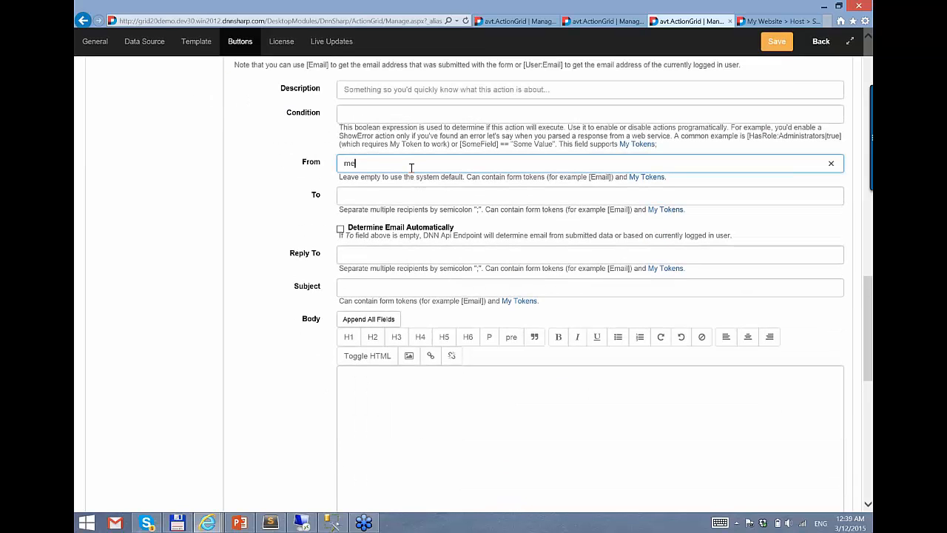
pyautogui.write('@me.com')
pyautogui.press('Tab')
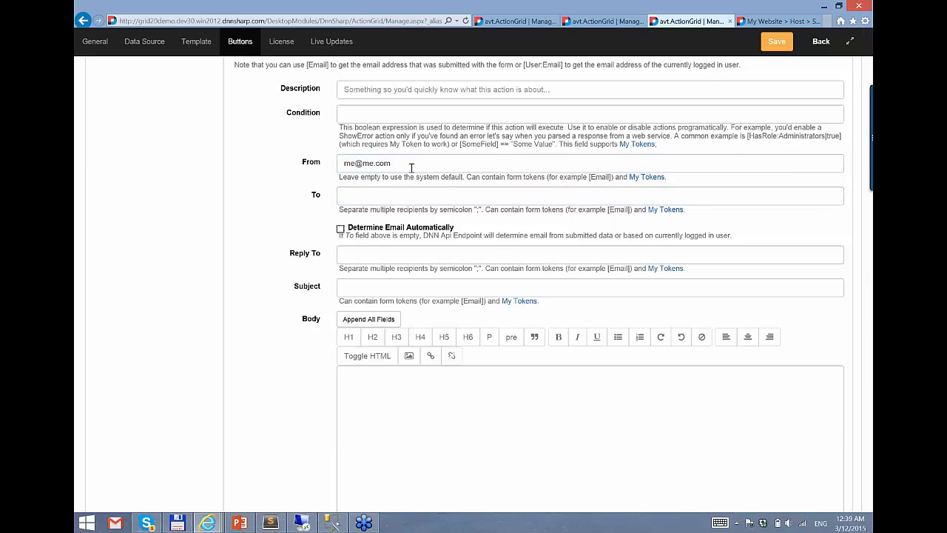
pyautogui.write('[')
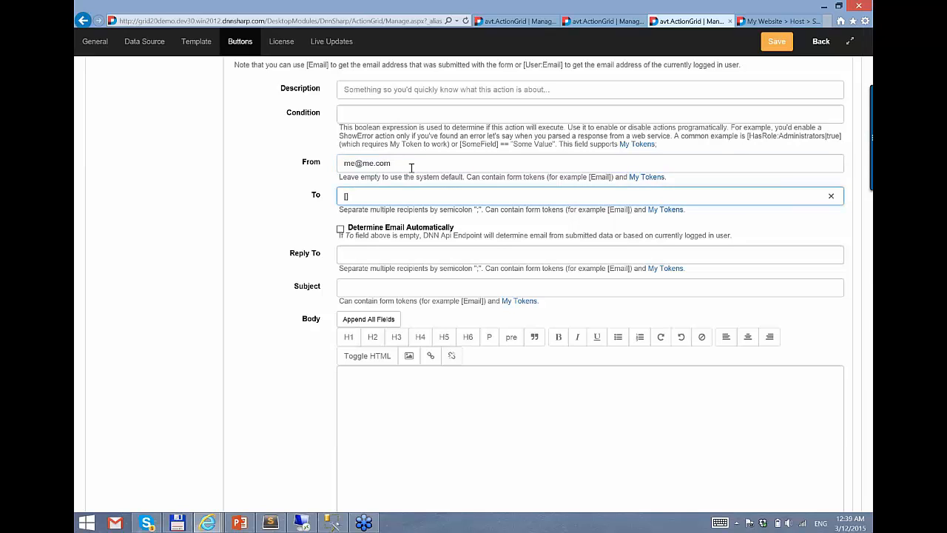
pyautogui.write('Email')
pyautogui.click(392, 293)
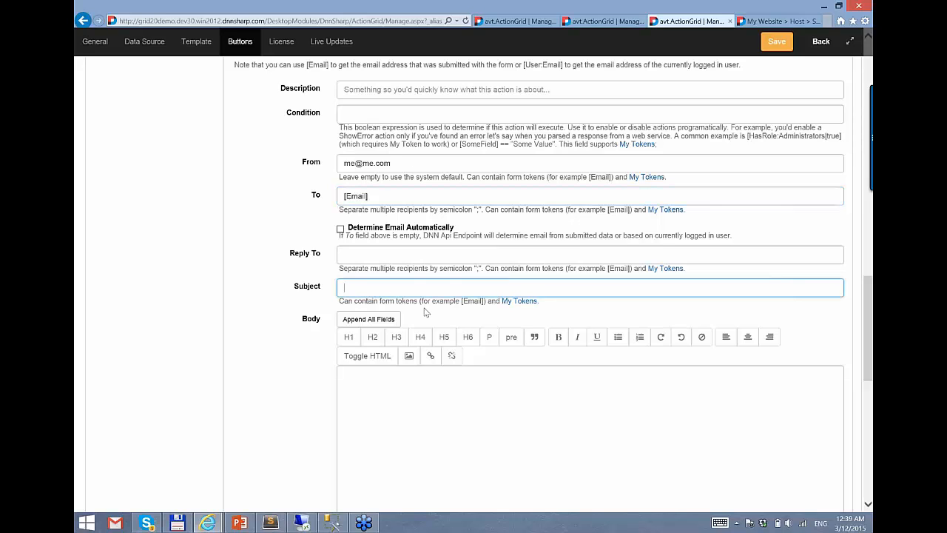
pyautogui.write('Reminder')
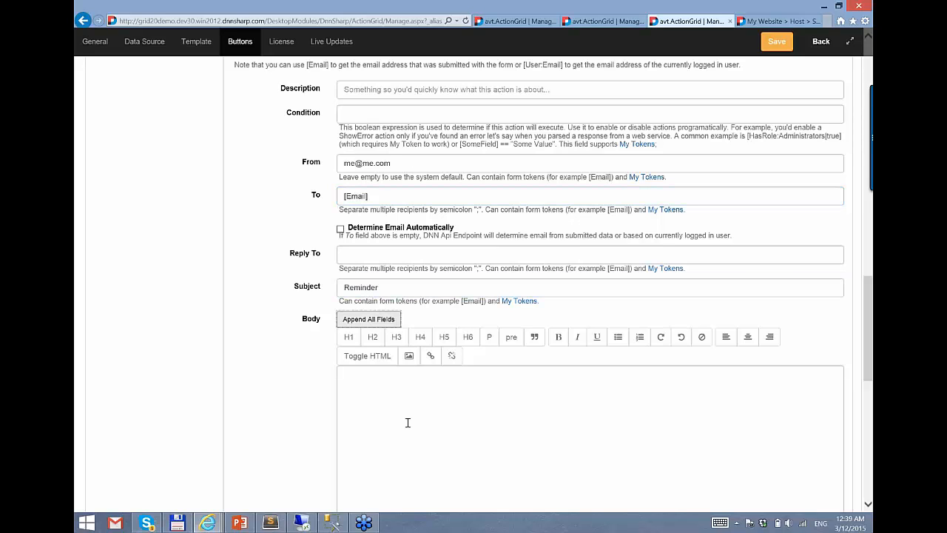
# - Write the email body as "Hi [Name]." followed by "I just wanted to remind you this...", and collapse the action
pyautogui.click(407, 422)
pyautogui.press('BackSpace')
pyautogui.press('BackSpace')
pyautogui.press('BackSpace')
pyautogui.press('BackSpace')
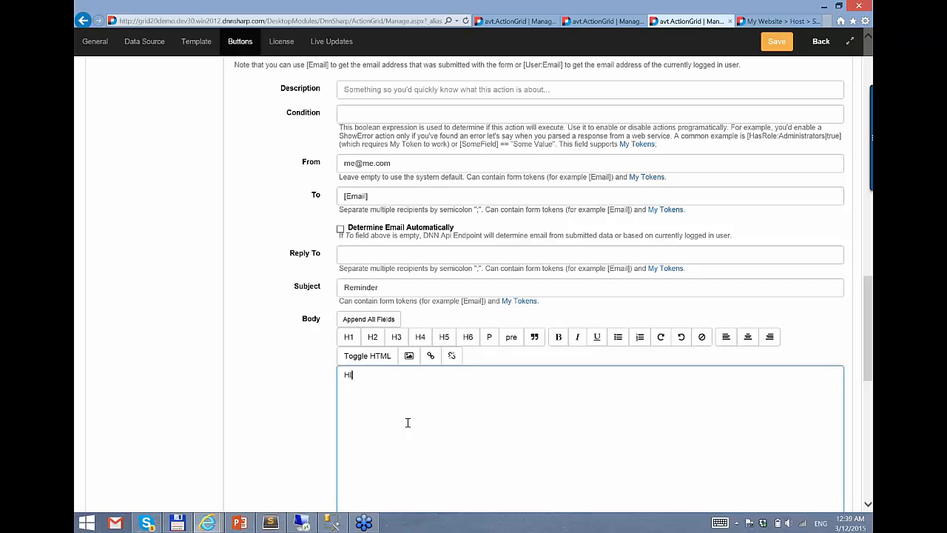
pyautogui.write('Hi [Name].')
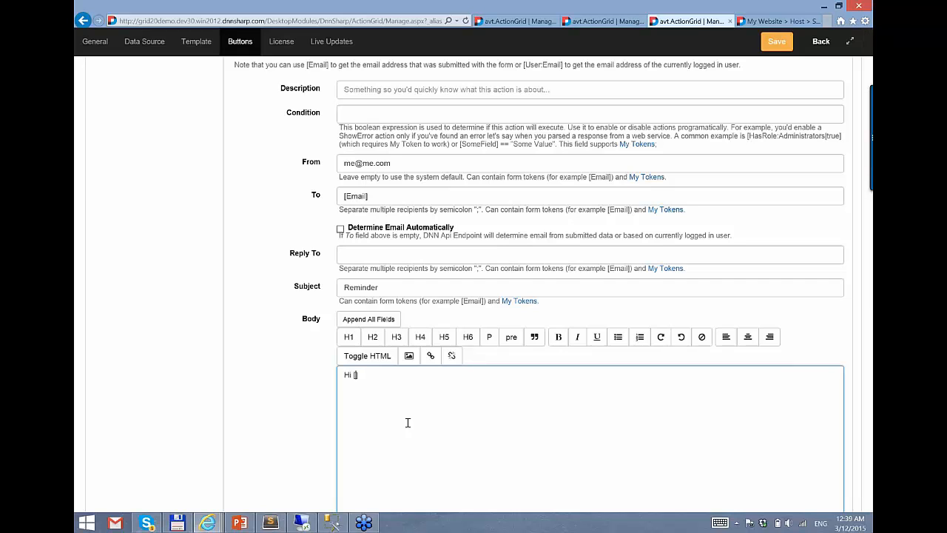
pyautogui.press('Return')
pyautogui.press('Return')
pyautogui.write('I just wanted to remindyou')
pyautogui.press('BackSpace')
pyautogui.press('BackSpace')
pyautogui.press('BackSpace')
pyautogui.write('you this...')
pyautogui.scroll(2, 407, 419)
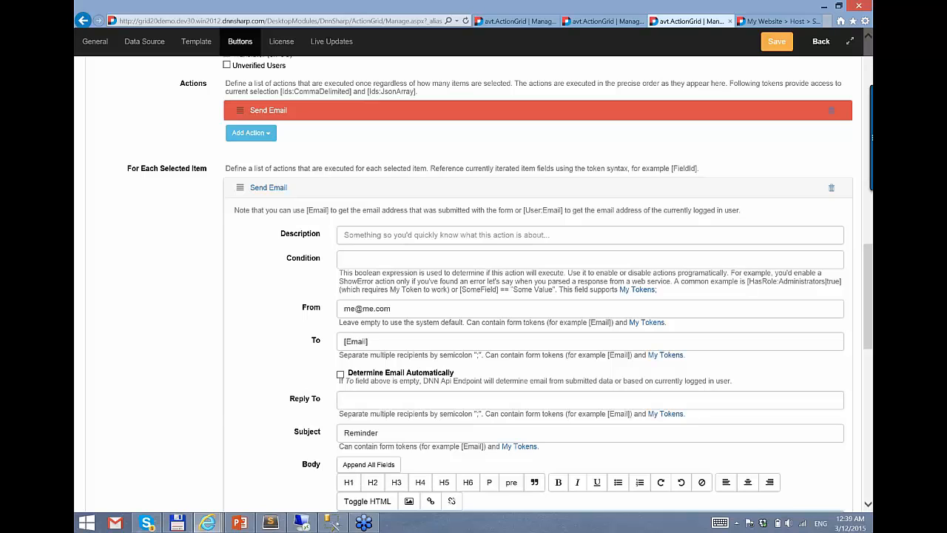
pyautogui.click(268, 188)
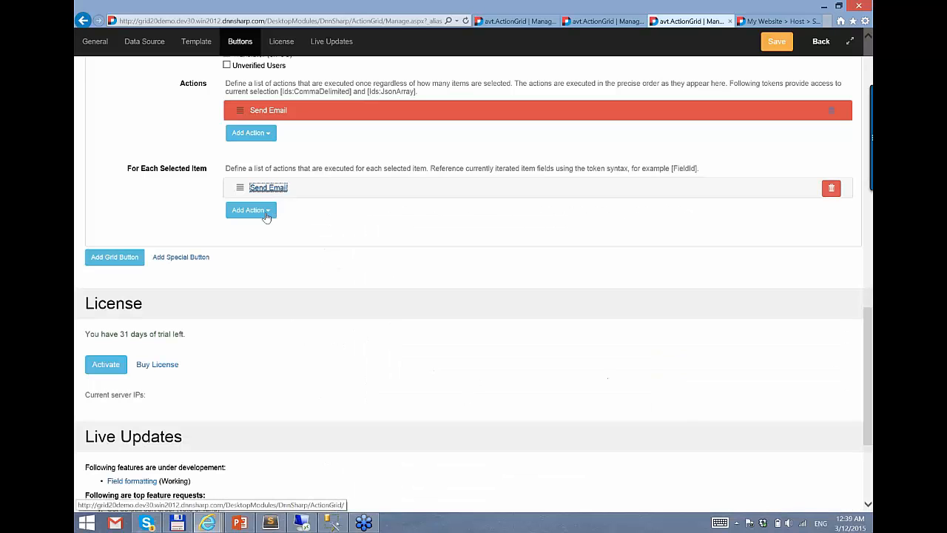
# - Add an Execute SQL Query action after Send Email in the For Each Selected Item list and collapse it, leaving its query empty
pyautogui.click(250, 210)
pyautogui.click(402, 215)
pyautogui.scroll(1, 401, 216)
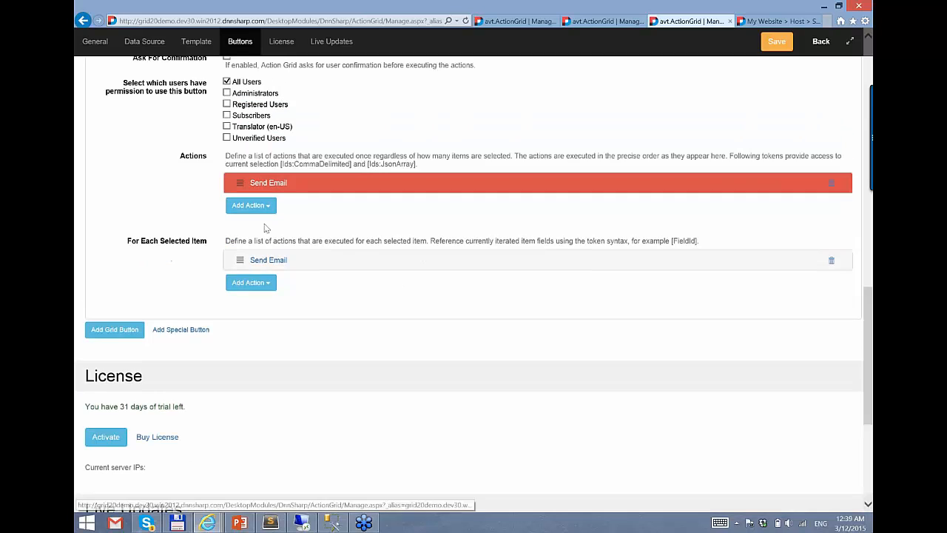
pyautogui.click(248, 284)
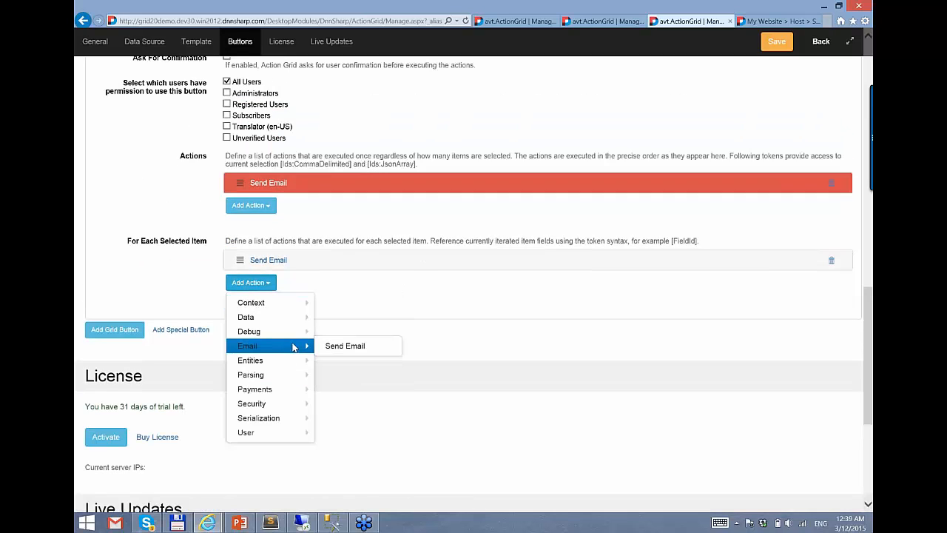
pyautogui.moveTo(296, 317)
pyautogui.click(340, 317)
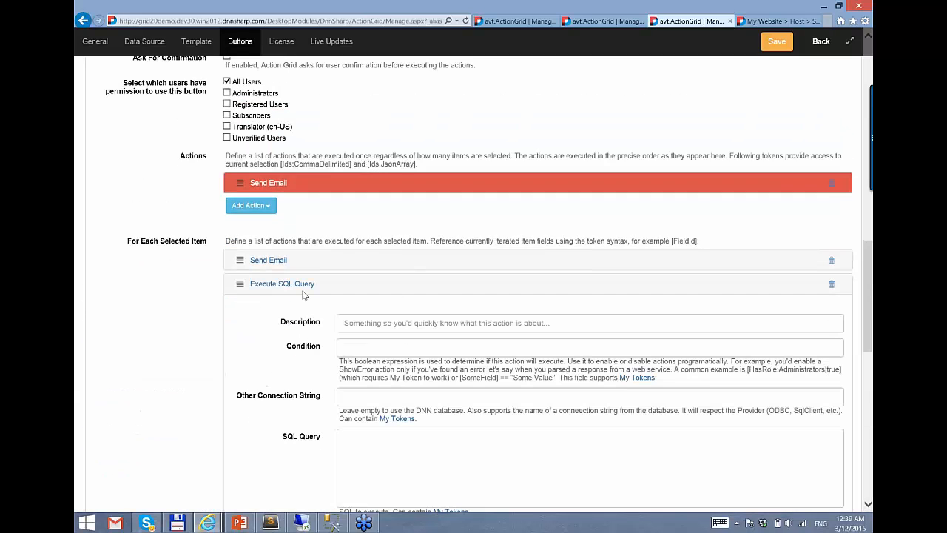
pyautogui.click(445, 453)
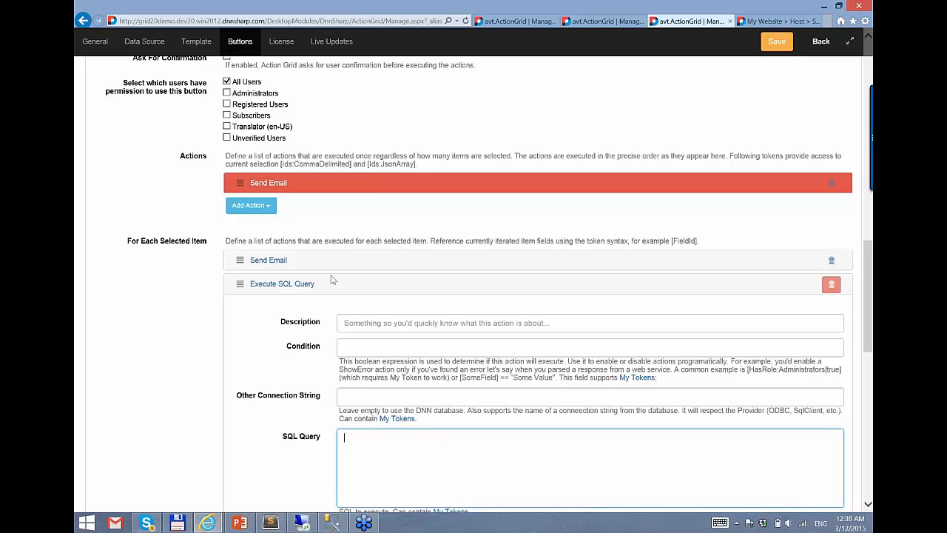
pyautogui.scroll(-1, 334, 280)
pyautogui.scroll(-3, 461, 333)
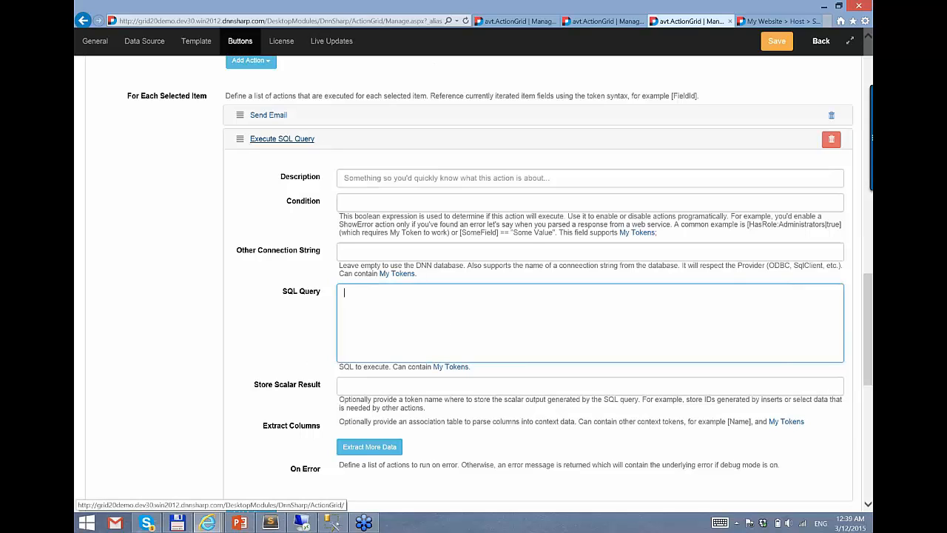
pyautogui.click(283, 140)
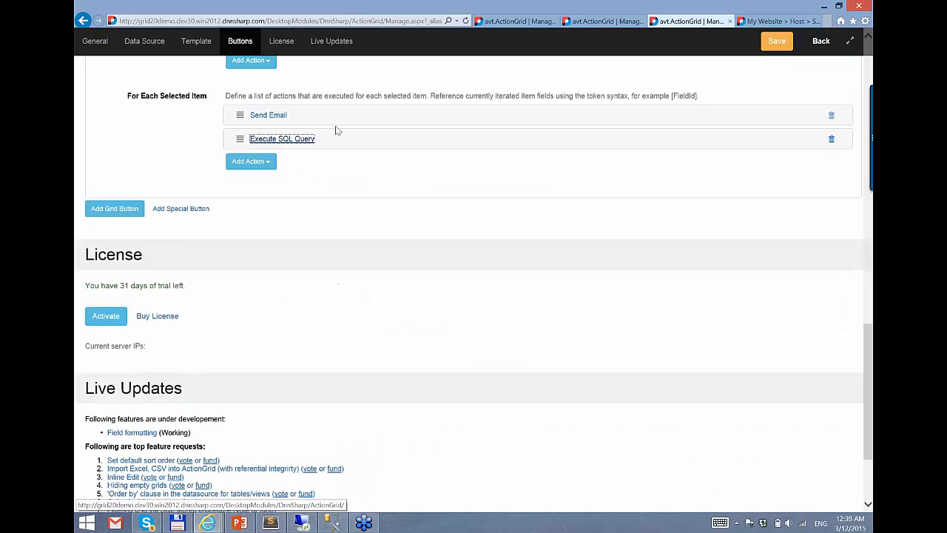
# - Review the SendReminder button's settings and collapse the button's entry under Grid Buttons
pyautogui.scroll(8, 375, 222)
pyautogui.scroll(5, 375, 225)
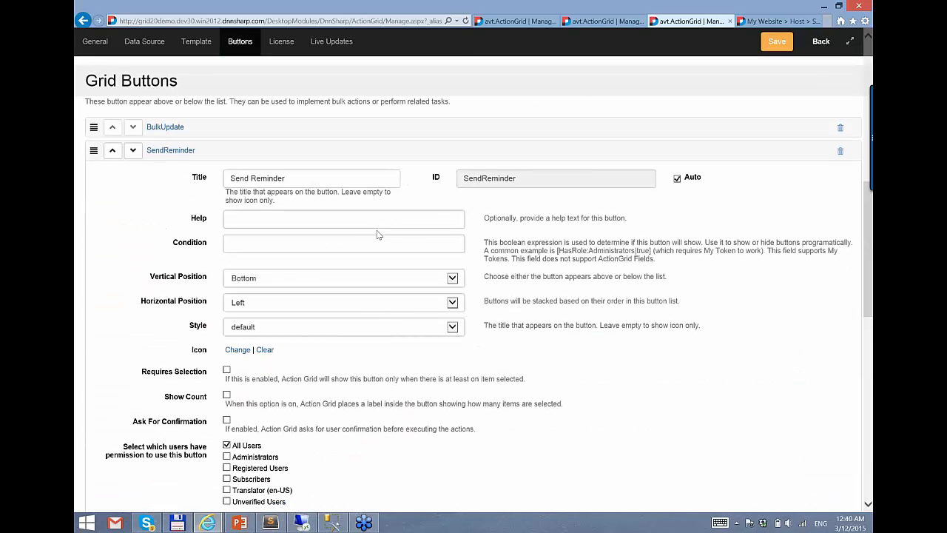
pyautogui.scroll(-1, 135, 326)
pyautogui.scroll(-3, 135, 326)
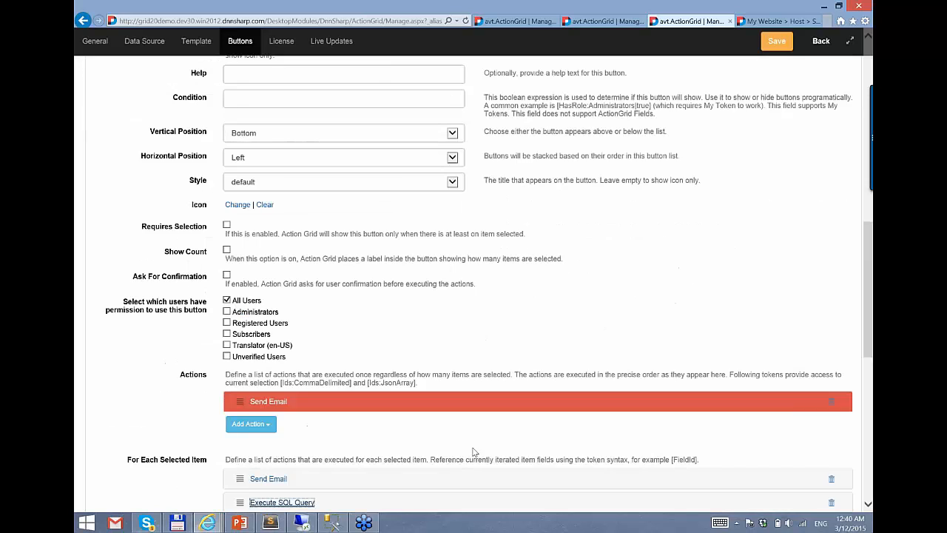
pyautogui.scroll(5, 135, 326)
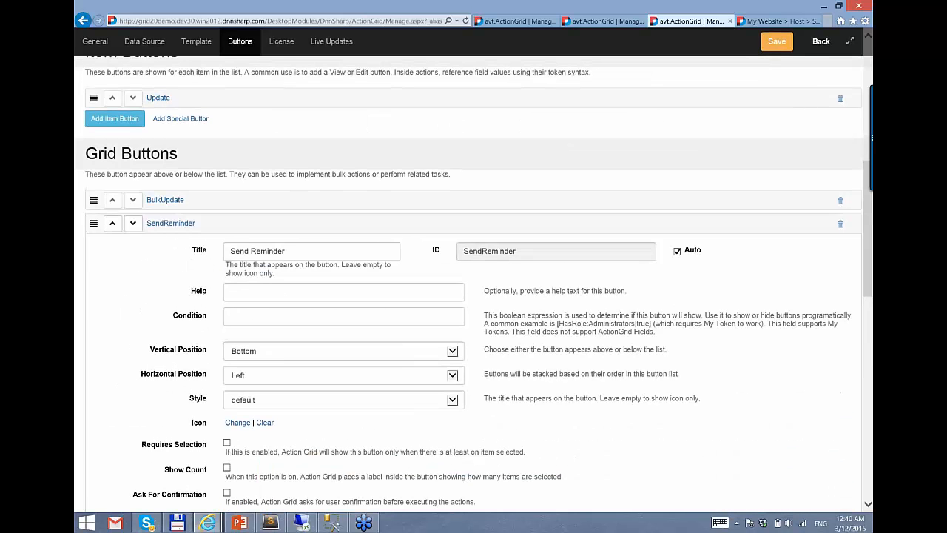
pyautogui.click(191, 227)
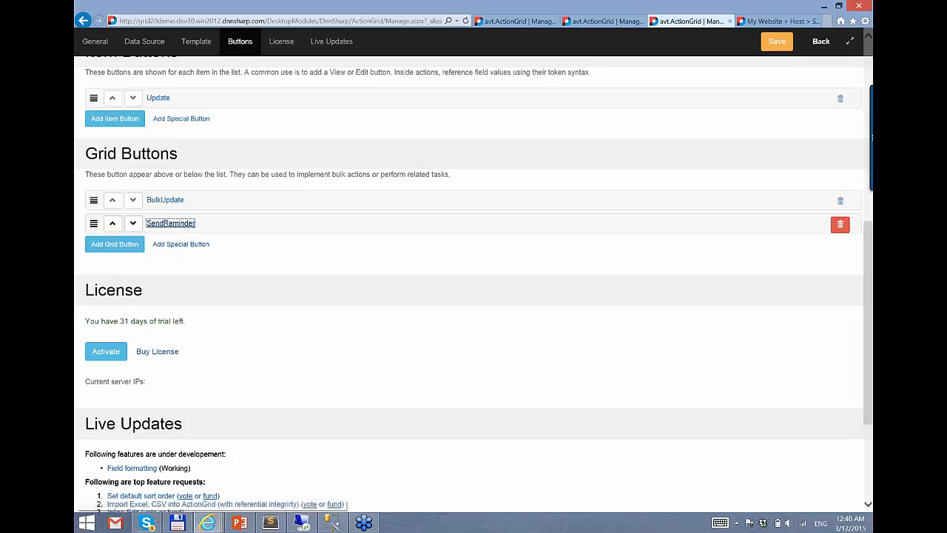
# - Switch the grid's template to Listing, save, and return to the page to view the card layout
pyautogui.scroll(-2, 300, 311)
pyautogui.scroll(3, 299, 305)
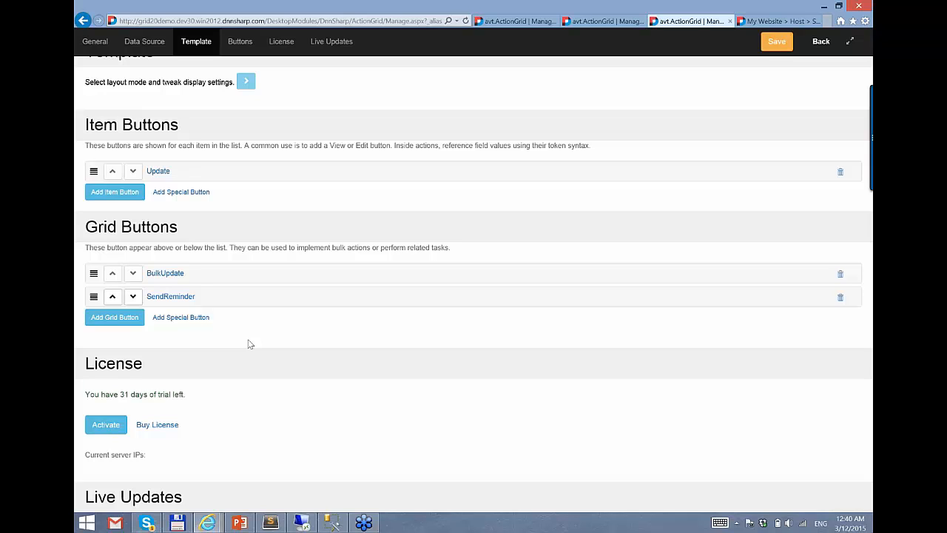
pyautogui.scroll(2, 248, 344)
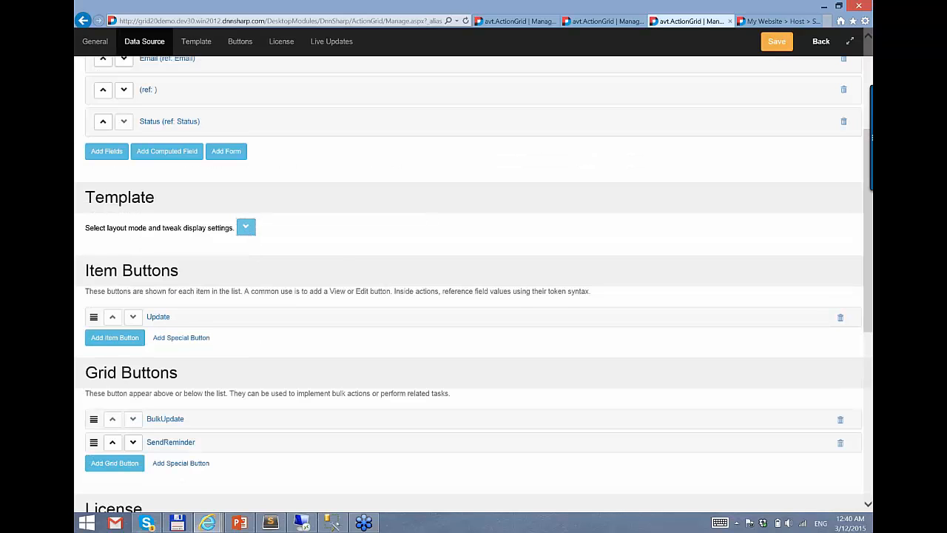
pyautogui.click(245, 226)
pyautogui.click(341, 252)
pyautogui.click(341, 263)
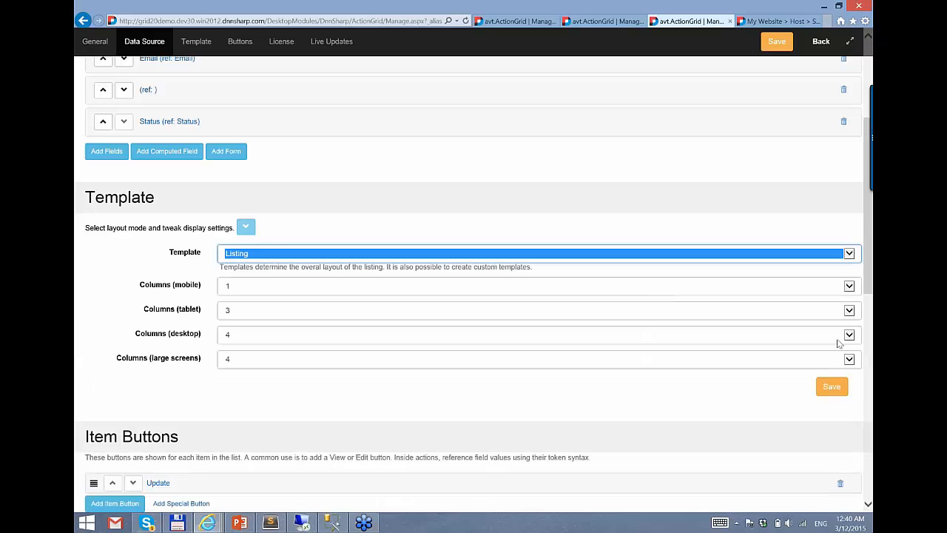
pyautogui.click(822, 381)
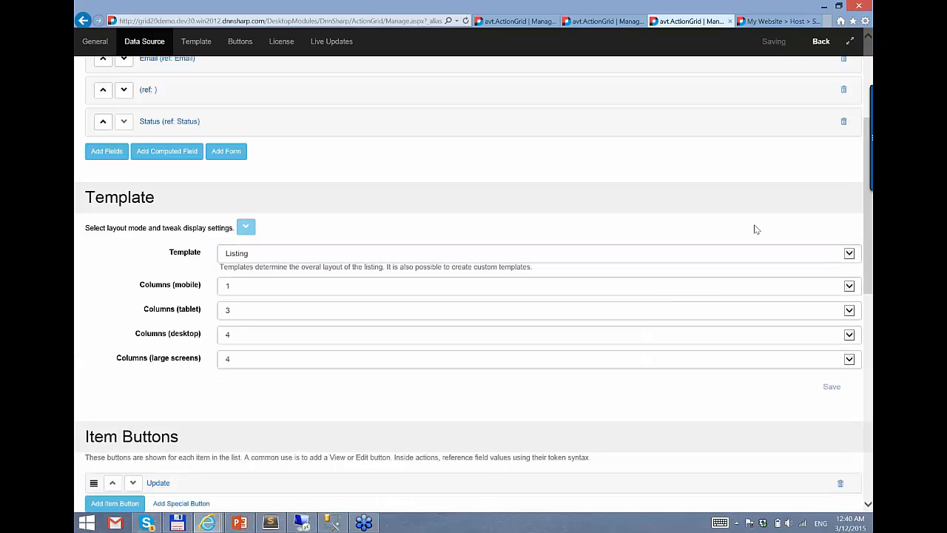
pyautogui.click(821, 43)
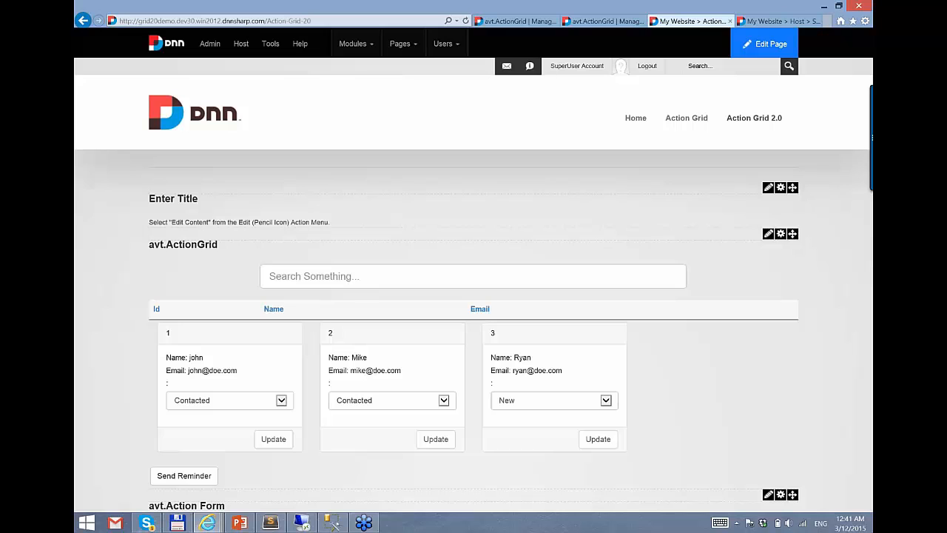
pyautogui.scroll(-1, 657, 330)
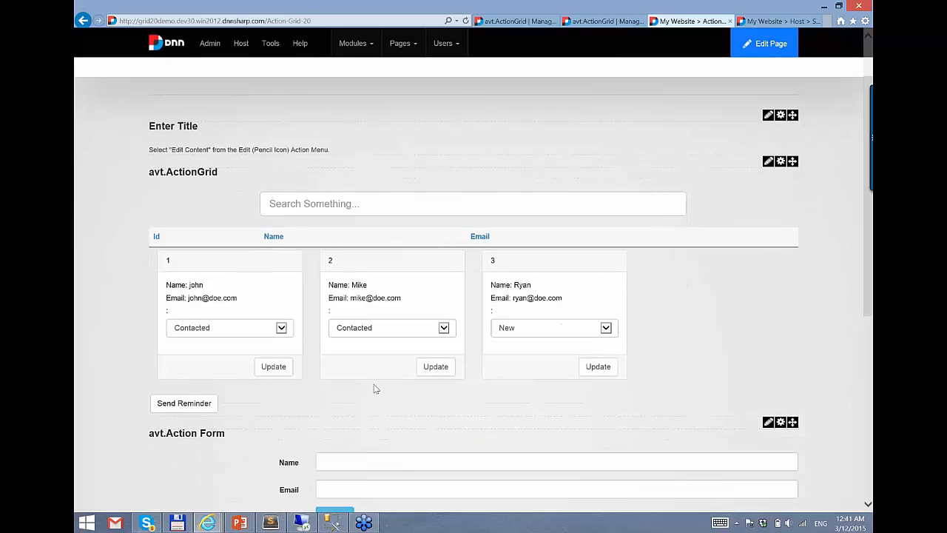
pyautogui.scroll(-1, 254, 260)
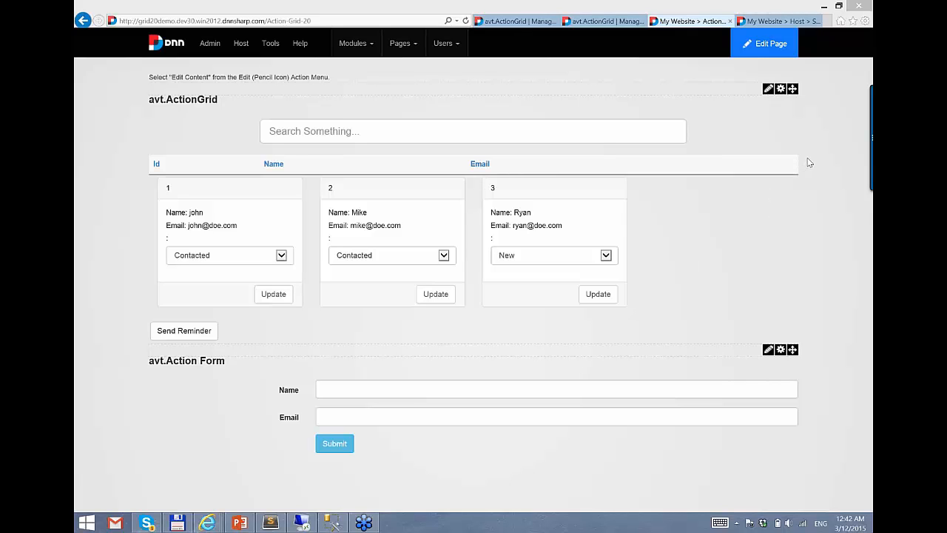
# - Reopen the grid management and open the settings for changing the Leads table data source
pyautogui.moveTo(767, 88)
pyautogui.click(753, 120)
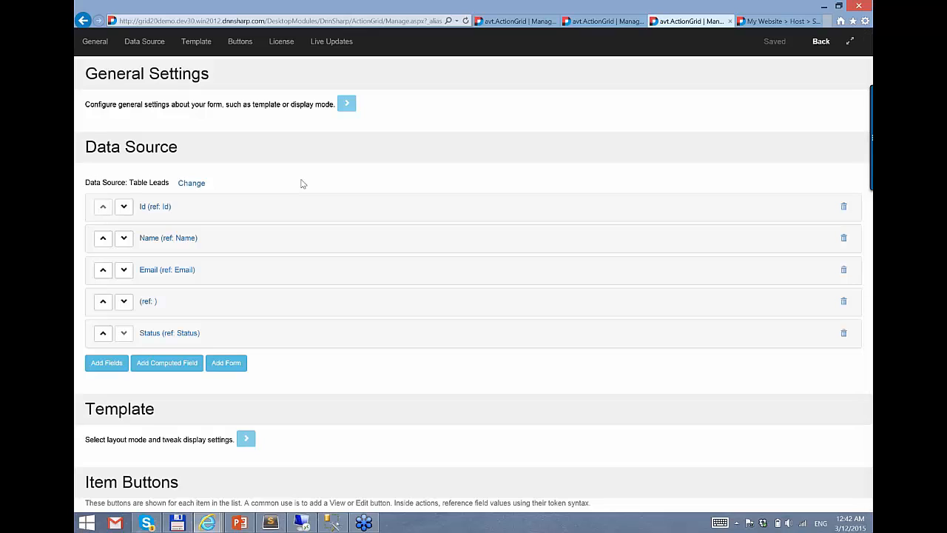
pyautogui.click(193, 183)
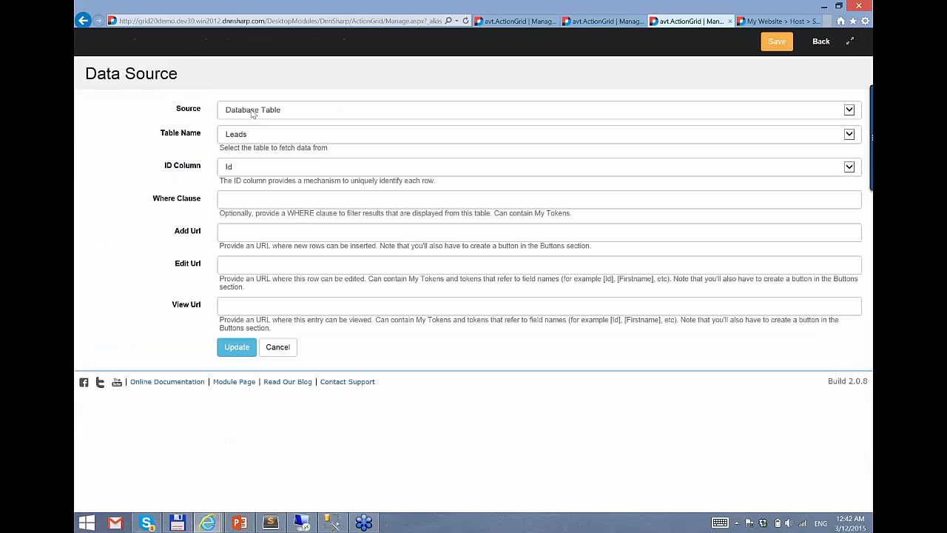
# - Try Action Form as the data source type, switch it to SQL Query, and start editing the query
pyautogui.click(252, 110)
pyautogui.click(257, 128)
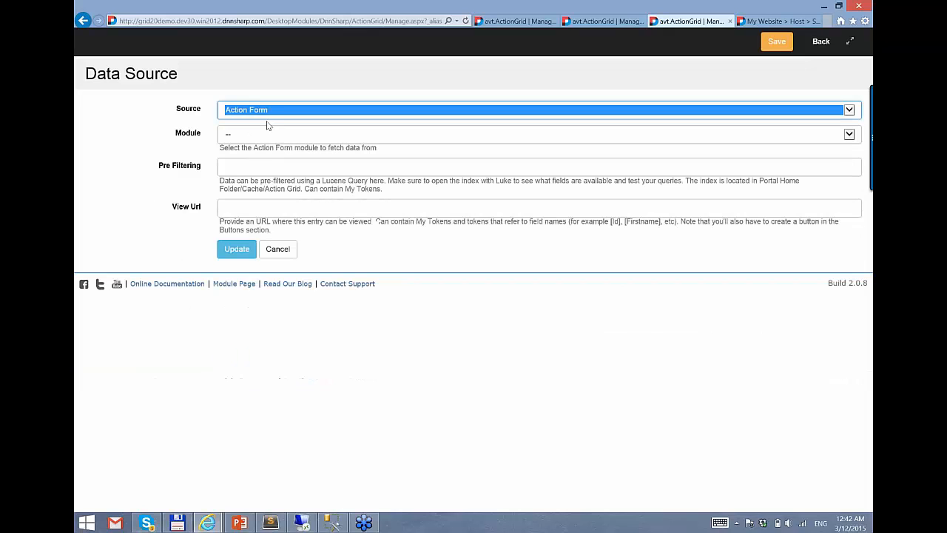
pyautogui.click(282, 111)
pyautogui.click(244, 101)
pyautogui.click(298, 176)
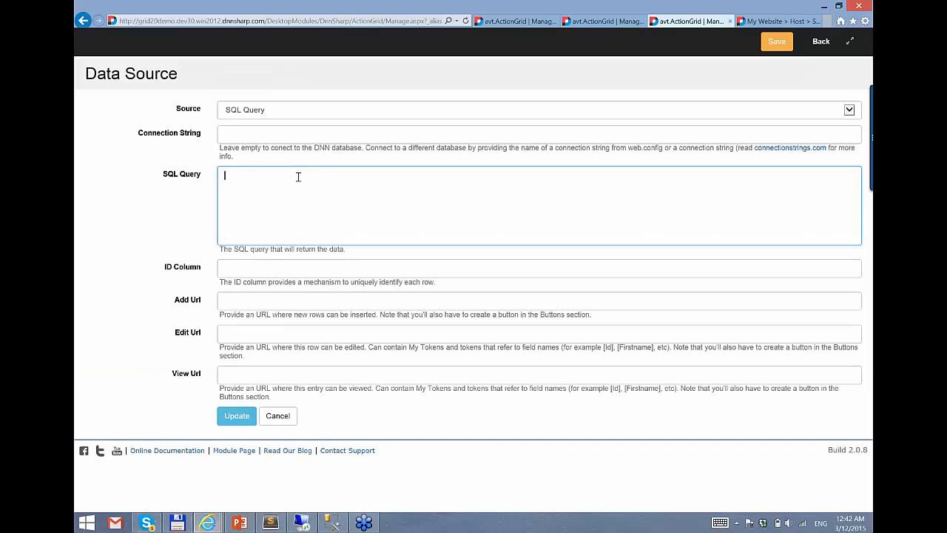
# - Enter select * from Leads as the data source's SQL query
pyautogui.write('select * from leads')
pyautogui.press('BackSpace')
pyautogui.press('BackSpace')
pyautogui.press('BackSpace')
pyautogui.press('BackSpace')
pyautogui.press('BackSpace')
pyautogui.write('Leads ')
# - Add the clause WHERE email like '%[$lookup]%' on a second line of the SQL query
pyautogui.write('WHERE')
pyautogui.write('email')
pyautogui.write(" like'")
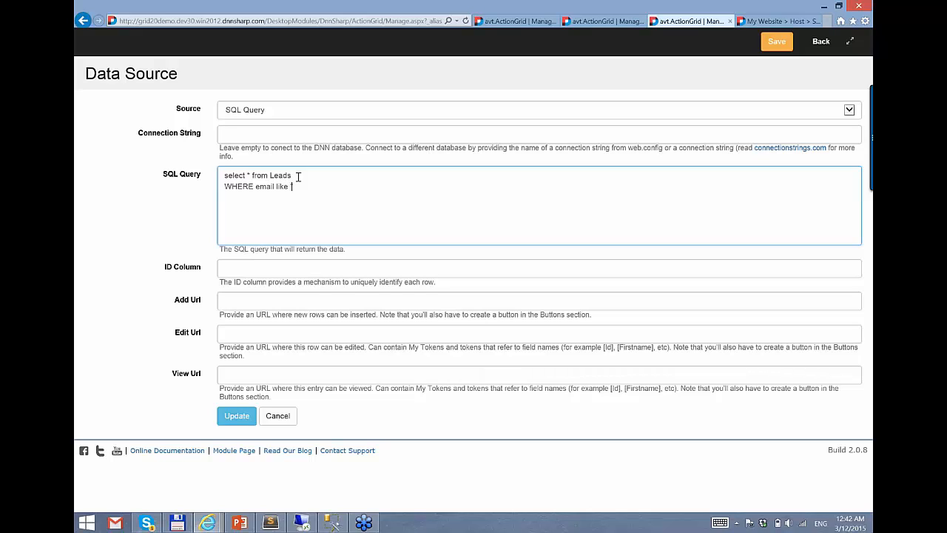
pyautogui.write(' %%')
pyautogui.write('[]')
pyautogui.press('Left')
pyautogui.write('$lookup')
pyautogui.press('End')
# - Extend the WHERE clause with or name like '%[$lookup]%', reusing a copy of the email condition
pyautogui.moveTo(256, 188); pyautogui.dragTo(362, 193)
pyautogui.hotkey('ctrl', 'c')
pyautogui.press('End')
pyautogui.write('or')
pyautogui.hotkey('ctrl', 'v')
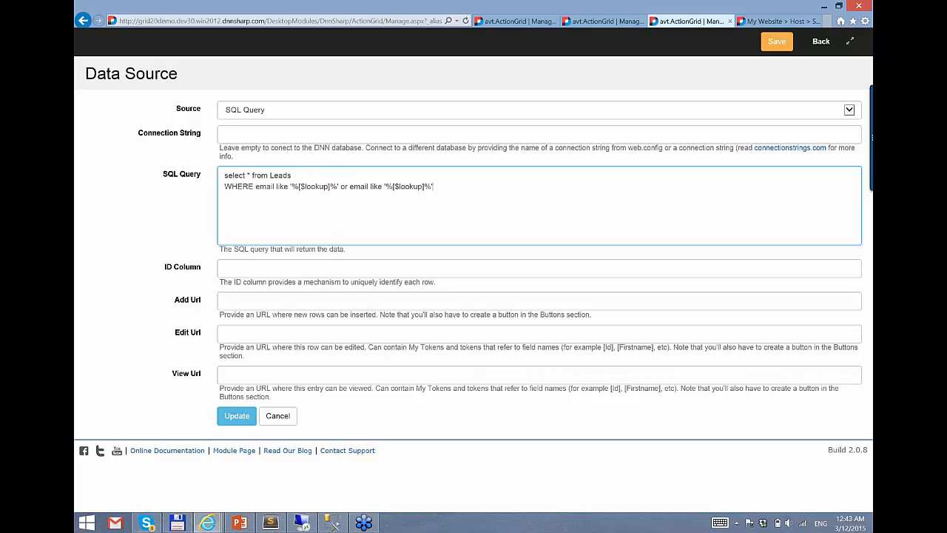
pyautogui.doubleClick(359, 186)
pyautogui.write('name')
# - Set the ID column to Id and save the SQL Query data source
pyautogui.click(331, 264)
pyautogui.write('Id')
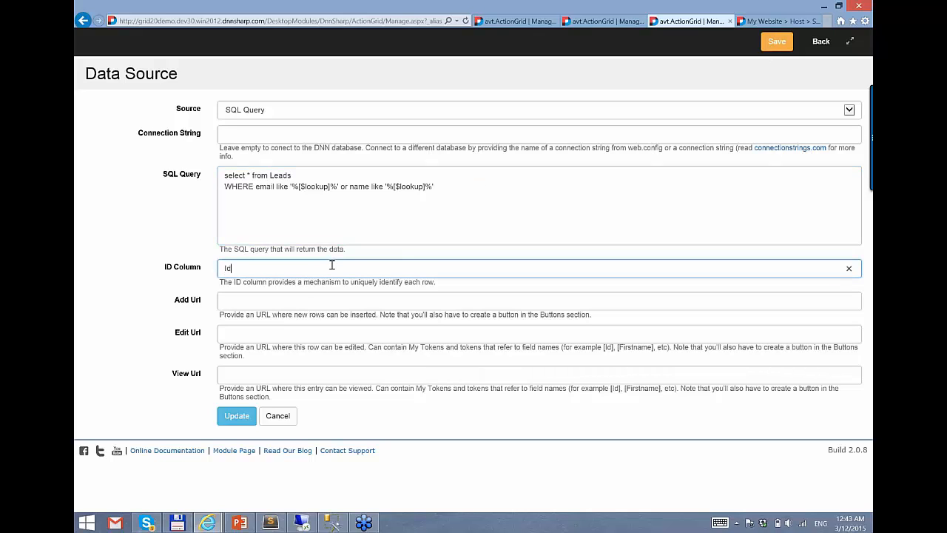
pyautogui.click(762, 46)
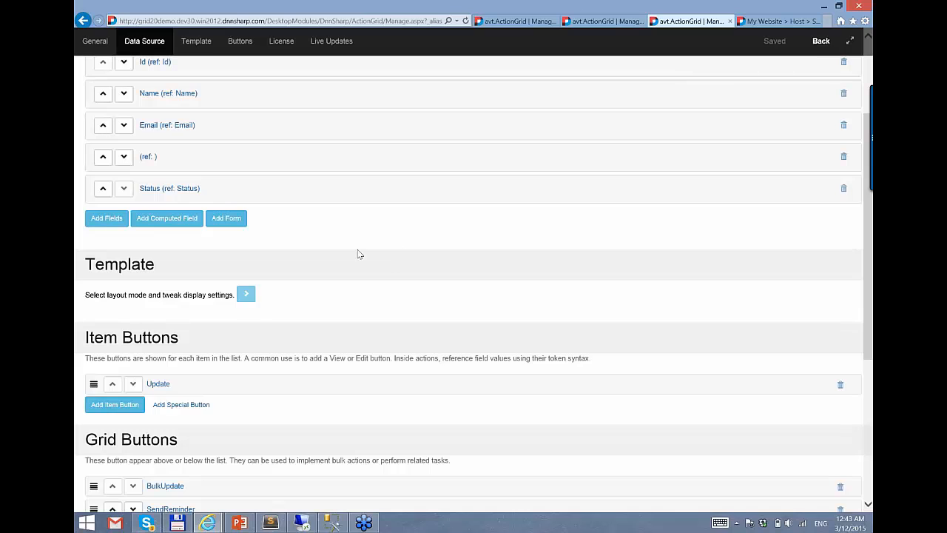
# - Return to the Action Grid page and test the filter by loading its URL with ?lookup= followed by the second lead's name
pyautogui.scroll(2, 359, 253)
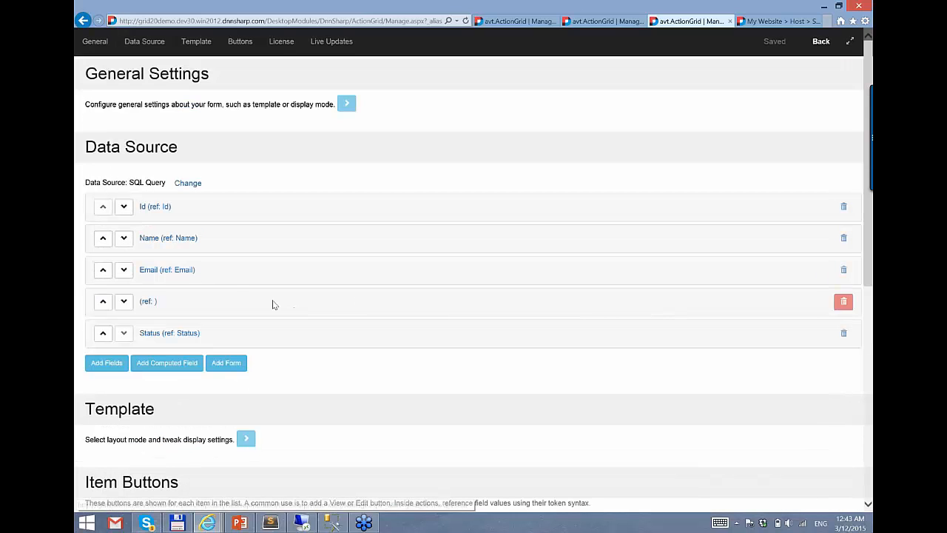
pyautogui.scroll(-1, 271, 303)
pyautogui.scroll(1, 330, 279)
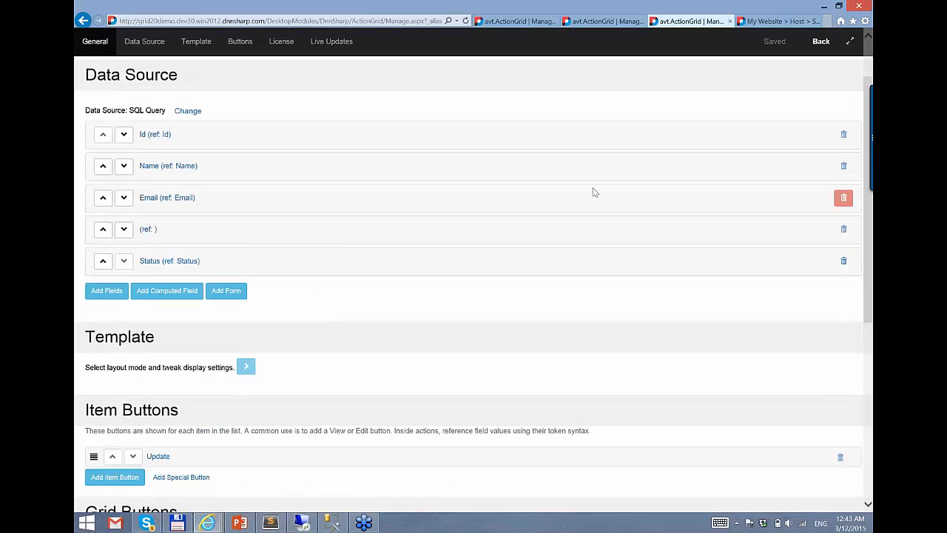
pyautogui.scroll(1, 724, 101)
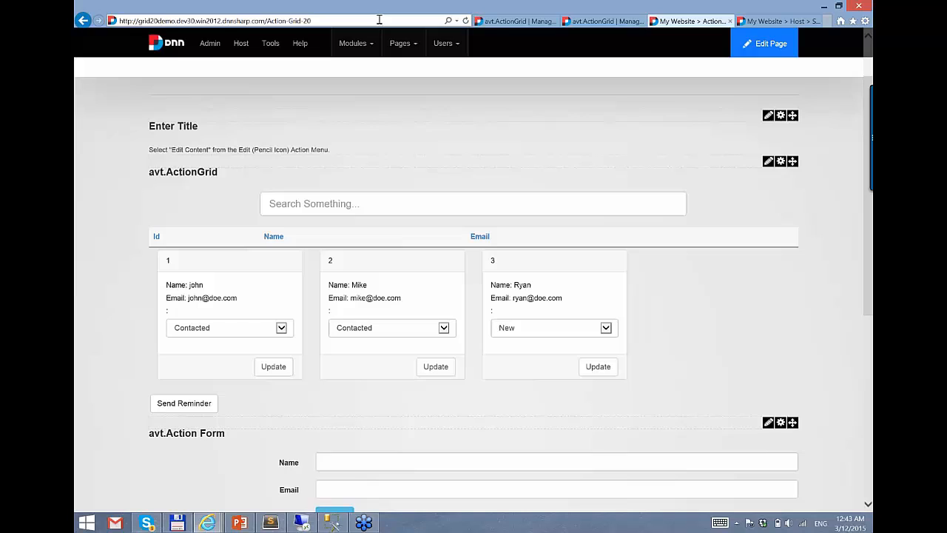
pyautogui.click(379, 20)
pyautogui.write('?look=')
pyautogui.press('BackSpace')
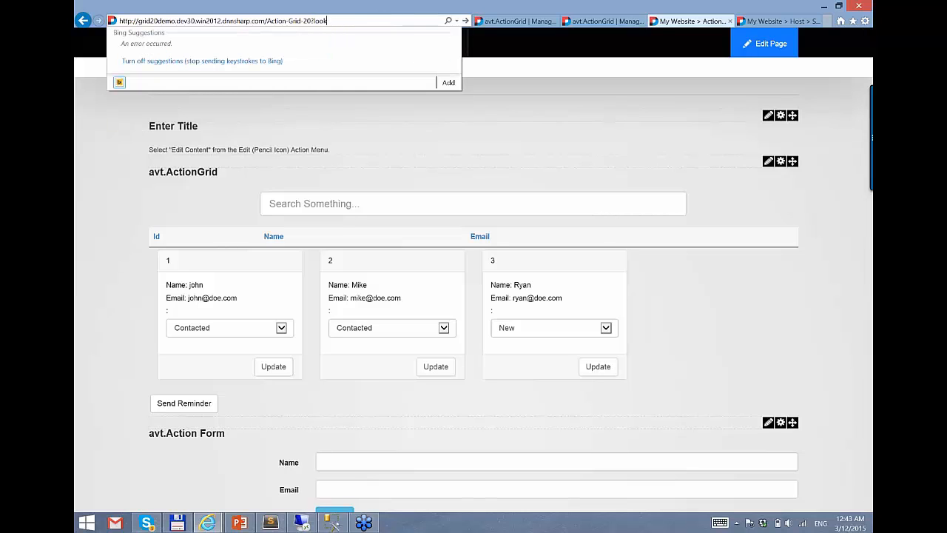
pyautogui.write('up=mike')
pyautogui.press('Return')
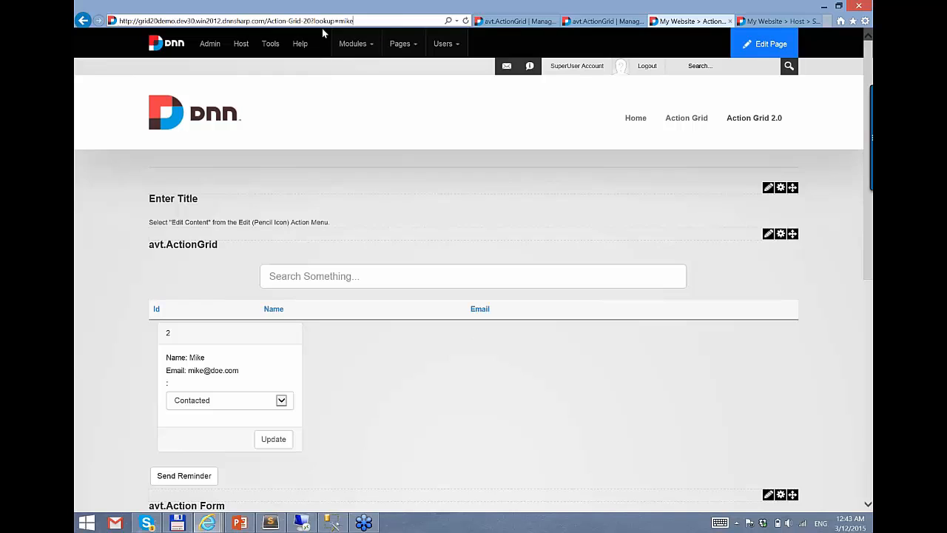
pyautogui.moveTo(312, 21); pyautogui.dragTo(355, 23)
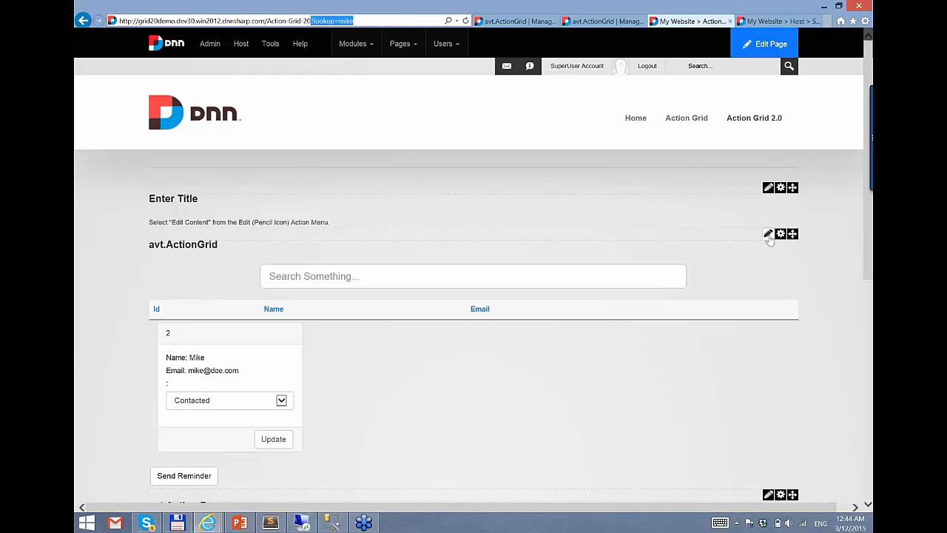
# - Reopen the grid management and add a grid button titled Clear Filters
pyautogui.moveTo(780, 233)
pyautogui.click(749, 264)
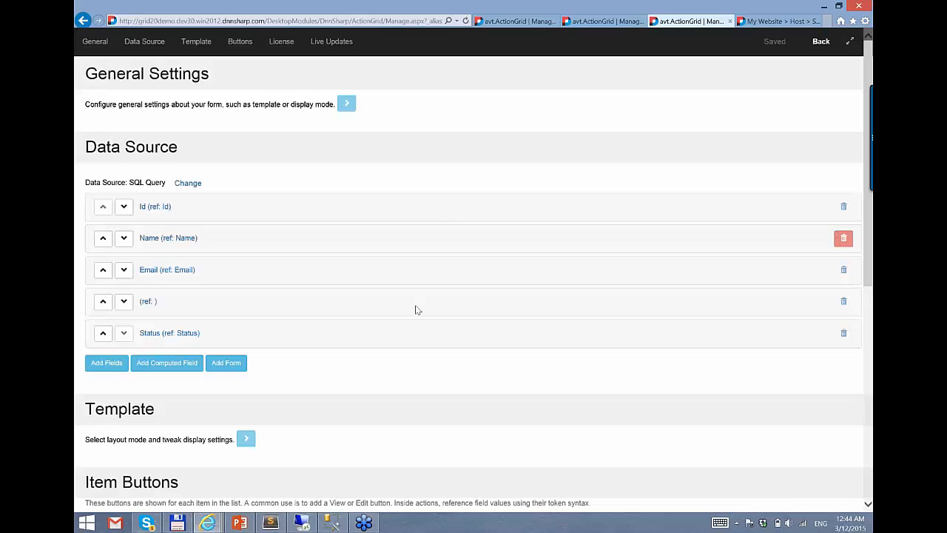
pyautogui.scroll(-1, 294, 355)
pyautogui.scroll(-1, 293, 355)
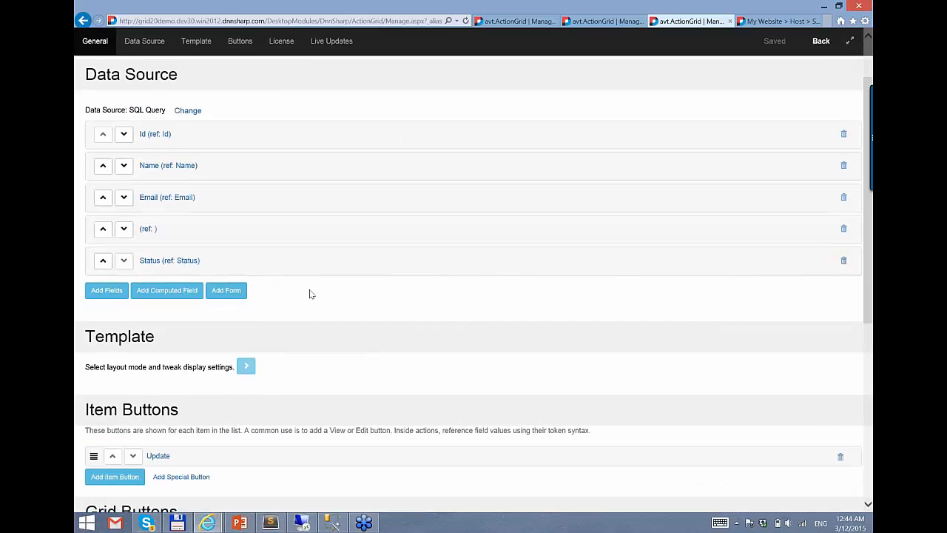
pyautogui.scroll(-6, 311, 295)
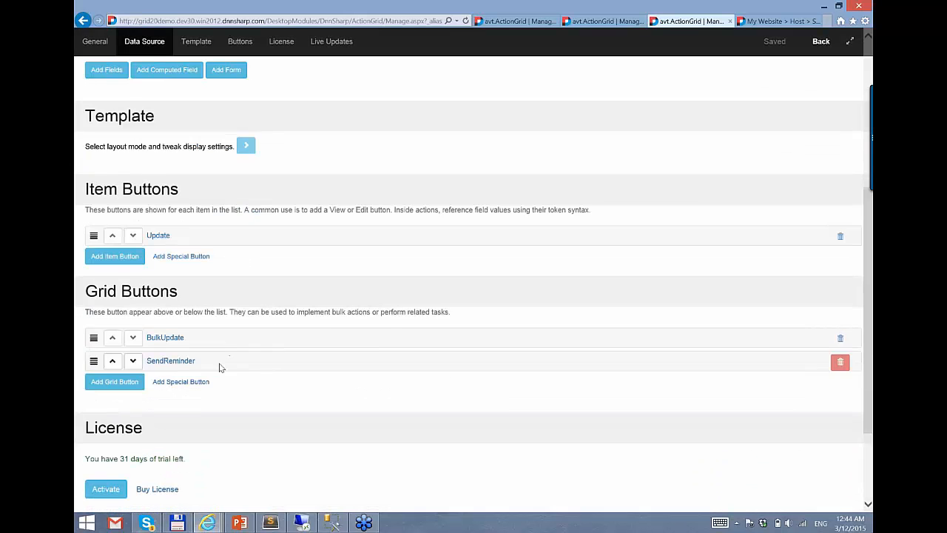
pyautogui.scroll(-4, 219, 367)
pyautogui.click(115, 253)
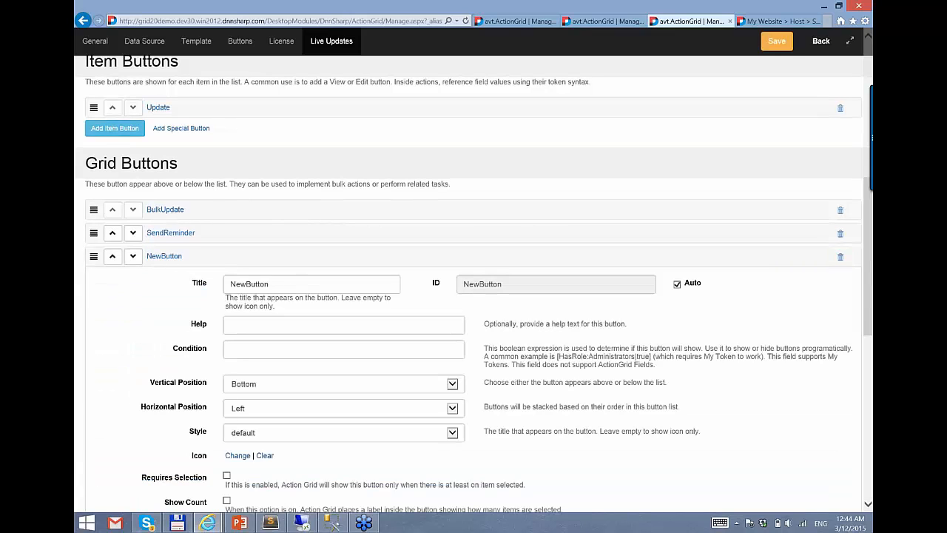
pyautogui.write('Clear Filters')
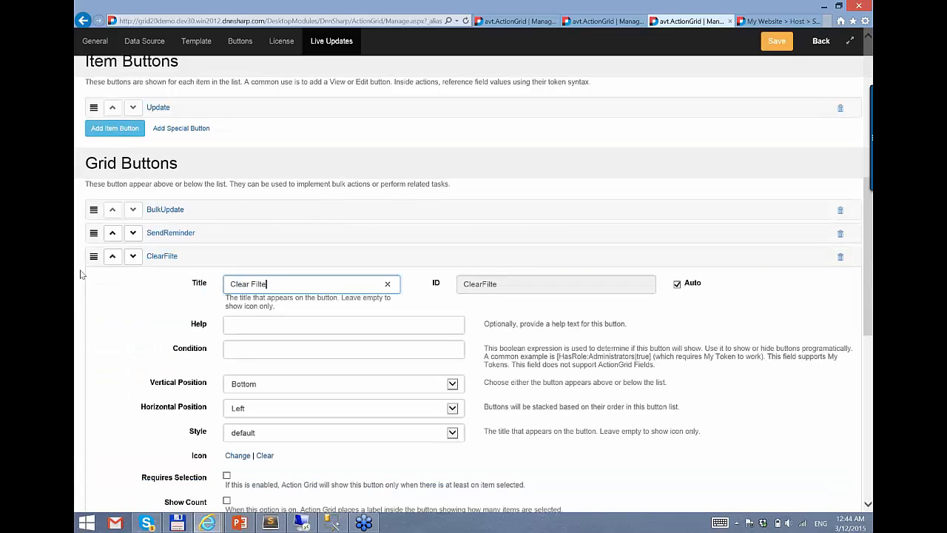
# - Set the Clear Filters button's display condition to [$lookup] != ""
pyautogui.click(248, 355)
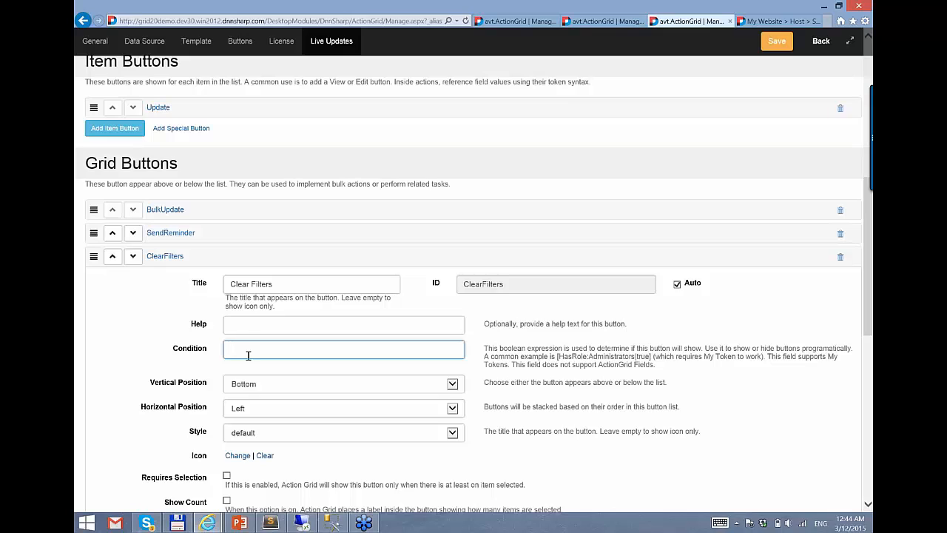
pyautogui.write('[')
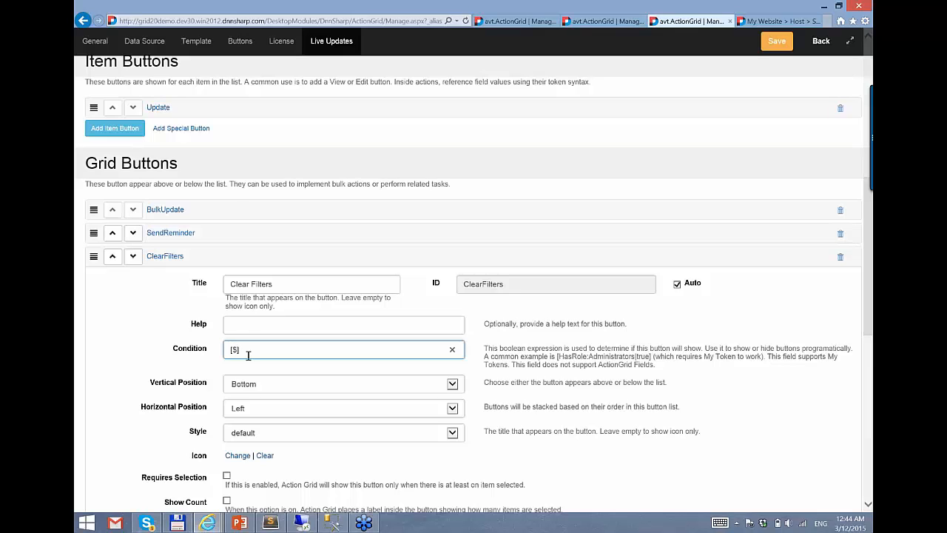
pyautogui.write('$lookup')
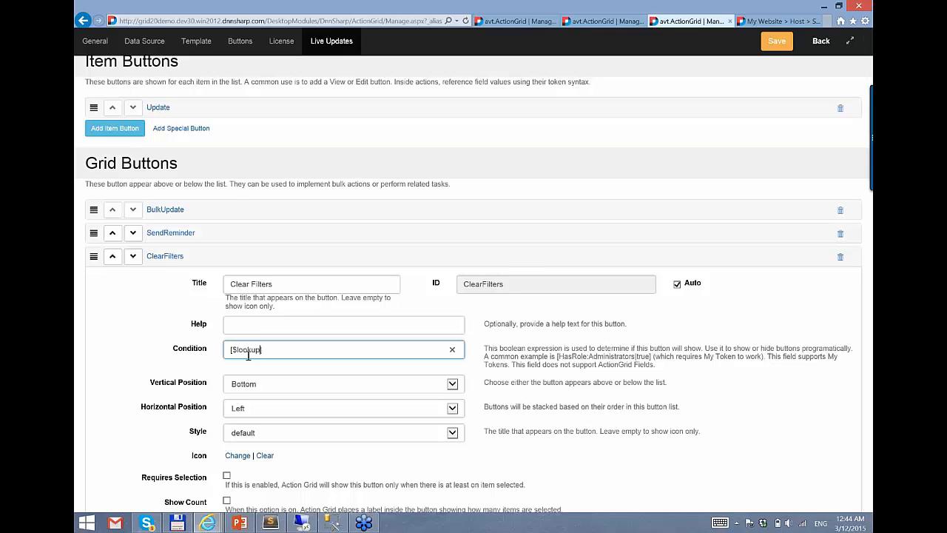
pyautogui.write('] != "')
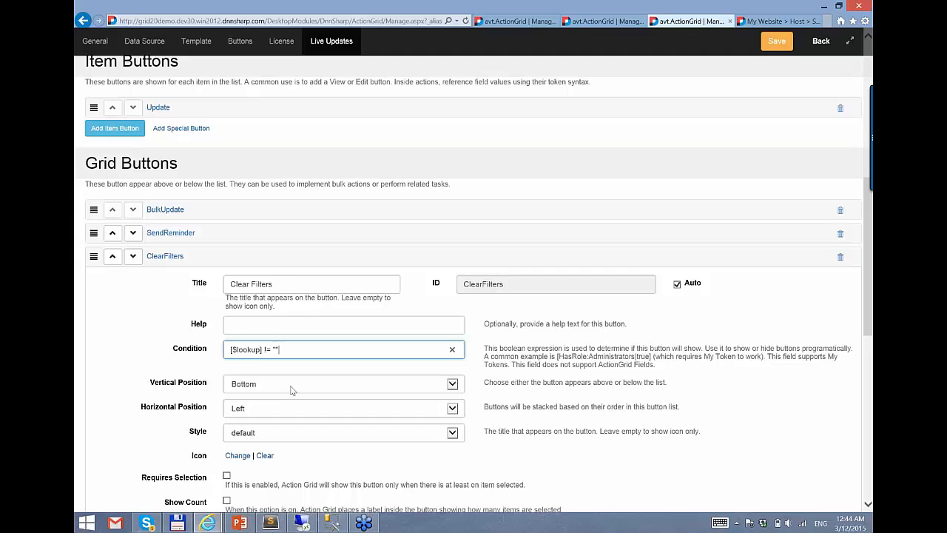
# - Review which user roles have permission to use the Clear Filters button
pyautogui.scroll(-2, 292, 390)
pyautogui.scroll(-1, 358, 365)
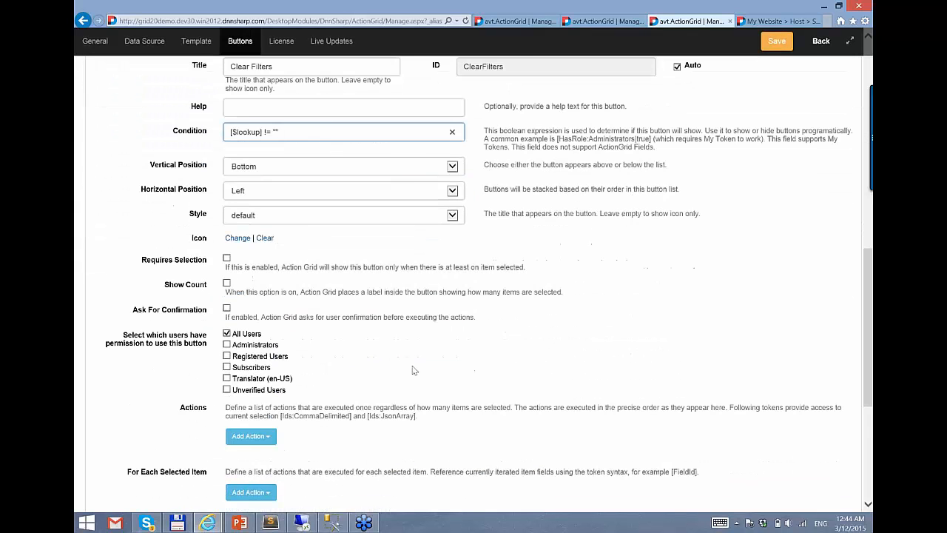
pyautogui.scroll(-1, 412, 370)
pyautogui.scroll(1, 397, 318)
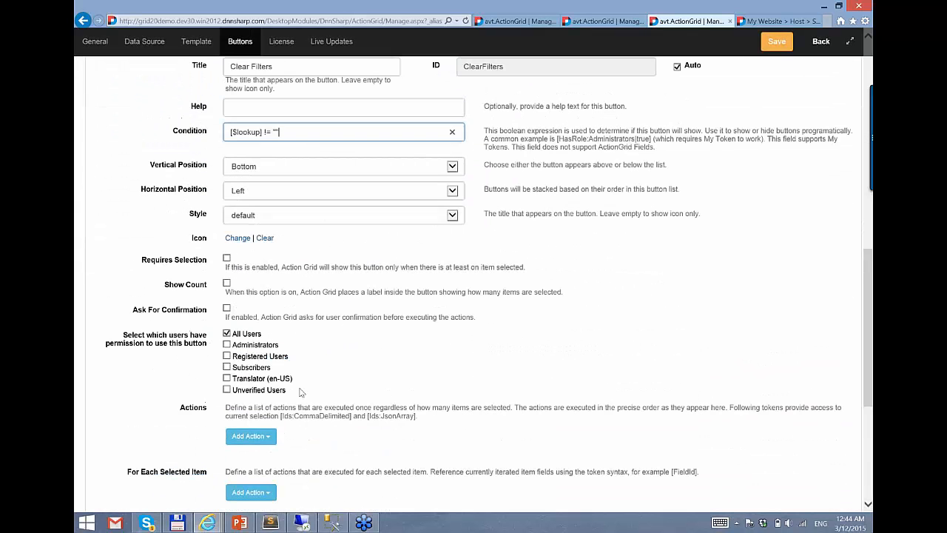
pyautogui.moveTo(301, 393); pyautogui.dragTo(140, 347)
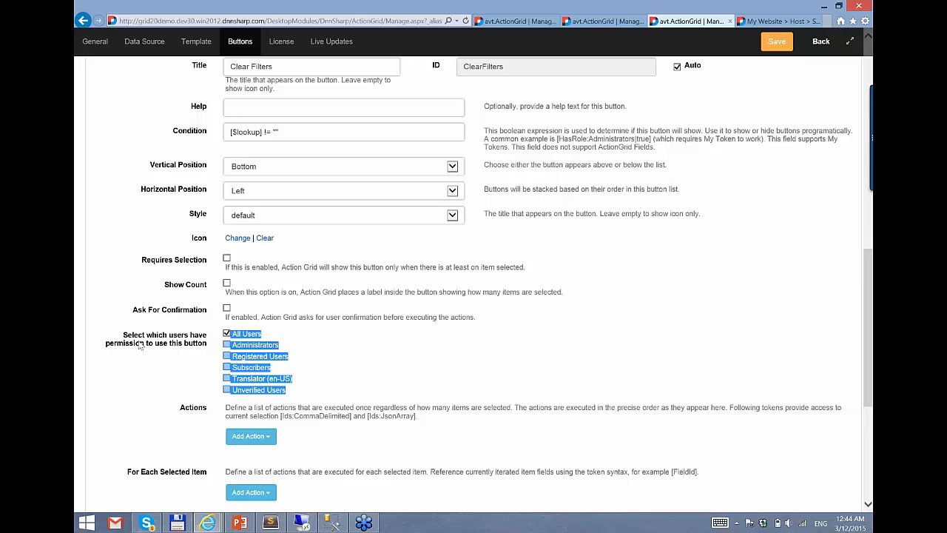
pyautogui.click(302, 392)
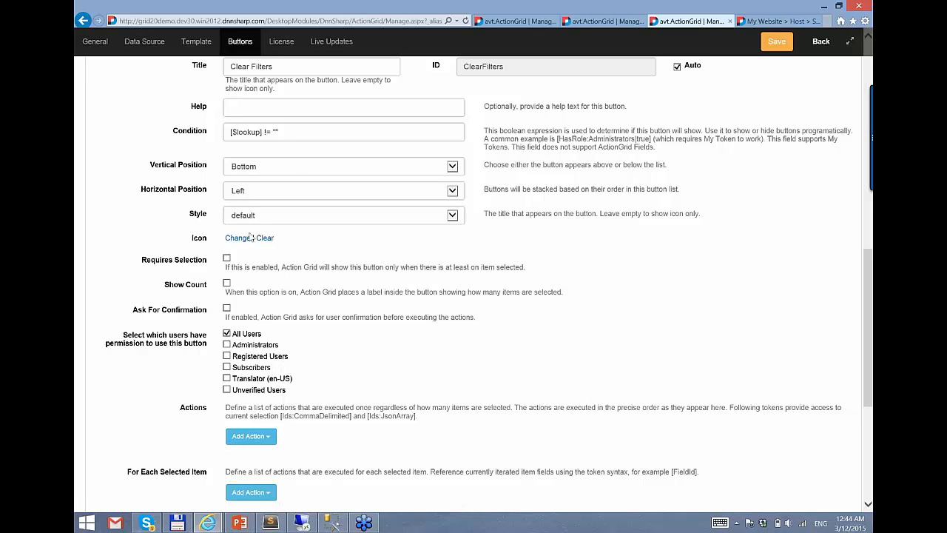
# - Try appending the [HasRole:Administrators token to the button's condition, and remove it again
pyautogui.click(320, 131)
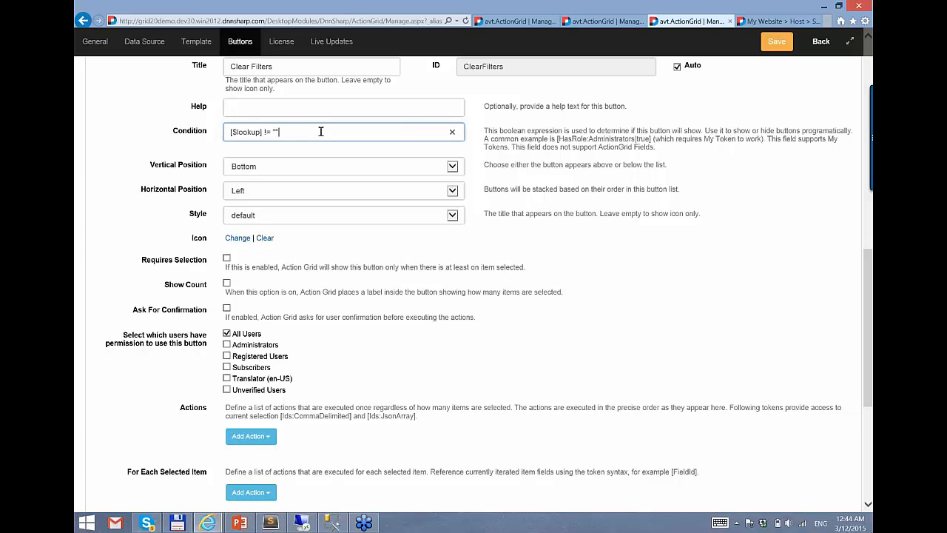
pyautogui.write('[Has')
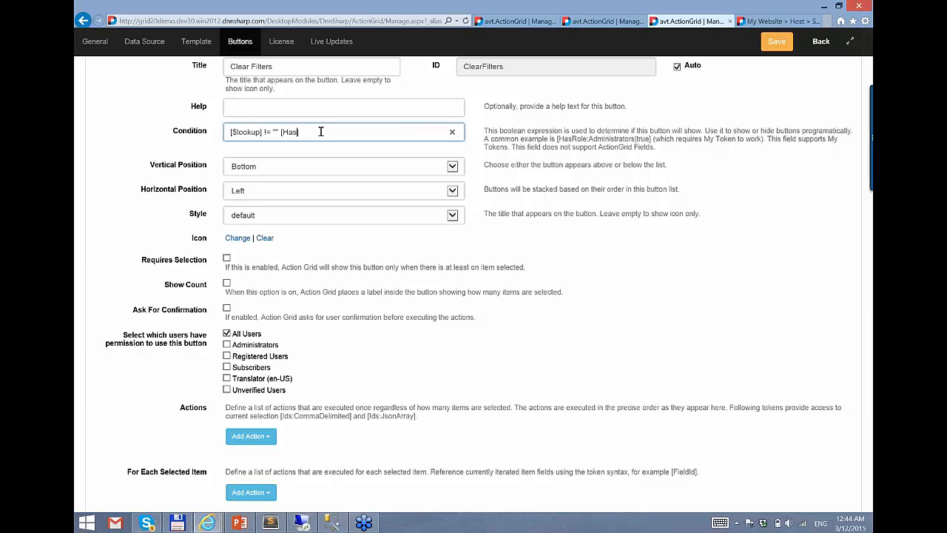
pyautogui.write('Role:Administrators')
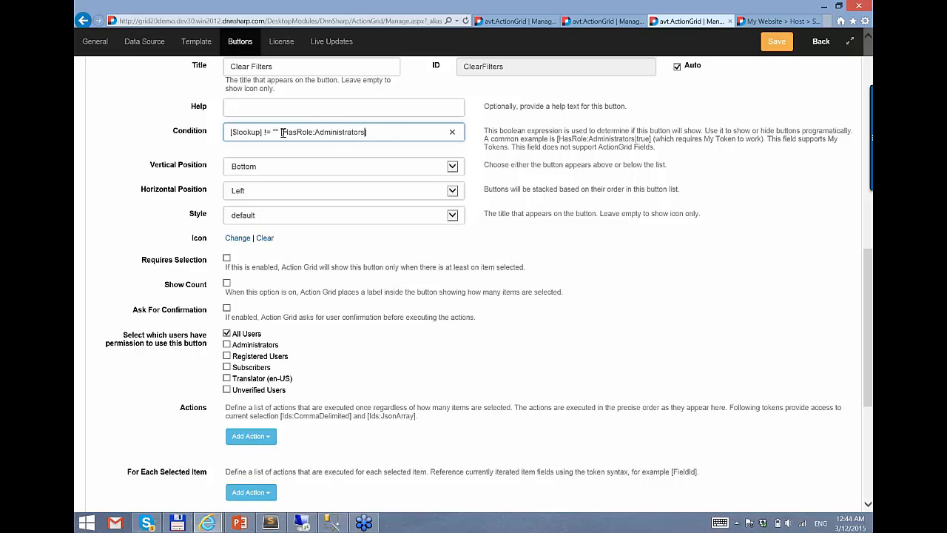
pyautogui.moveTo(282, 132); pyautogui.dragTo(303, 136)
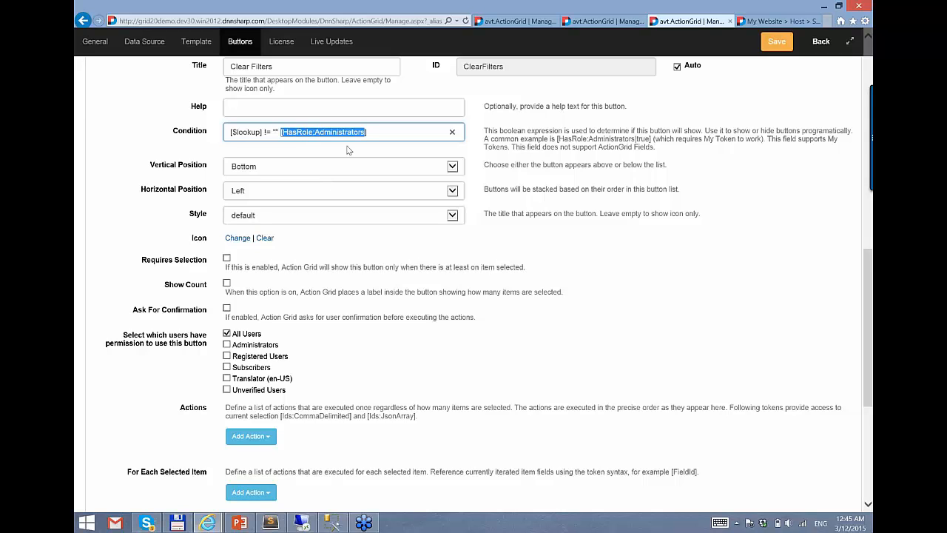
pyautogui.press('BackSpace')
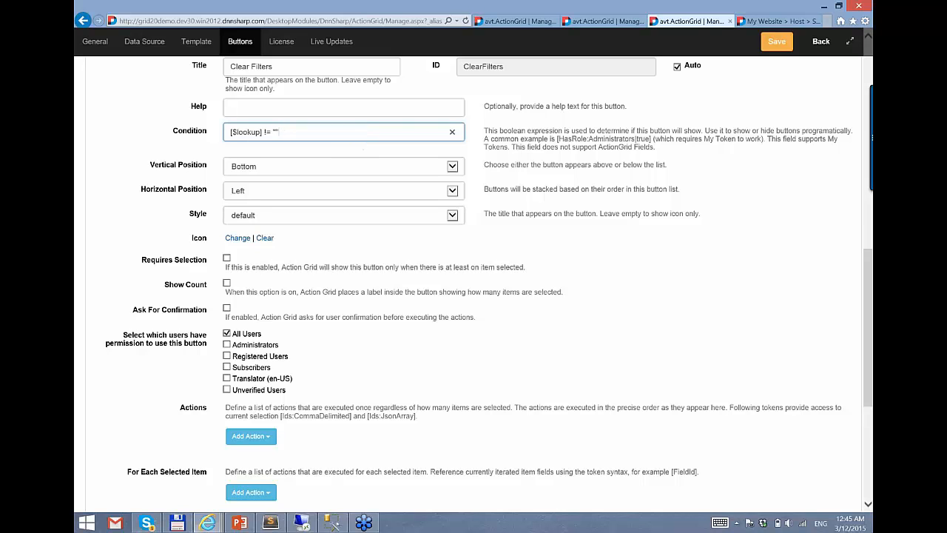
# - Add a Redirect to Portal Page action to the Clear Filters button's general Actions, which run once regardless of selection
pyautogui.scroll(-1, 437, 396)
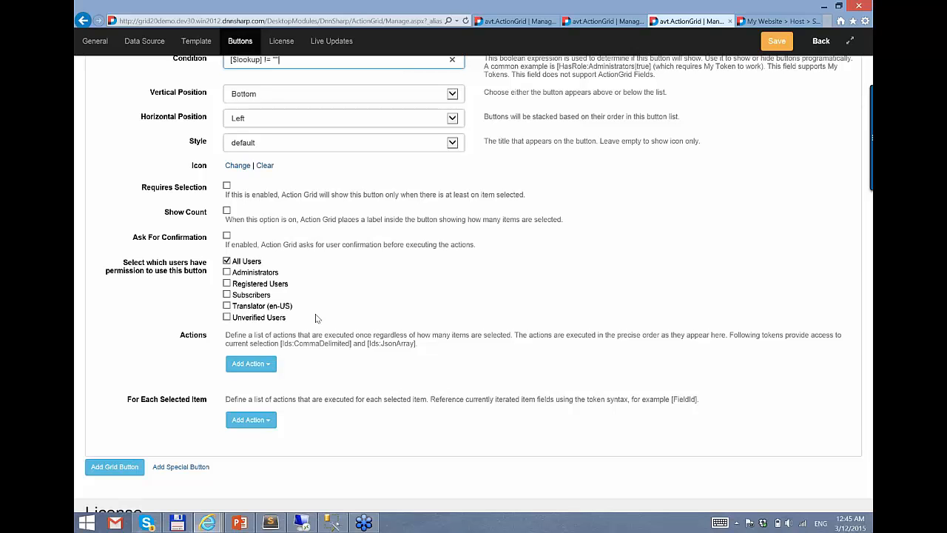
pyautogui.scroll(4, 402, 364)
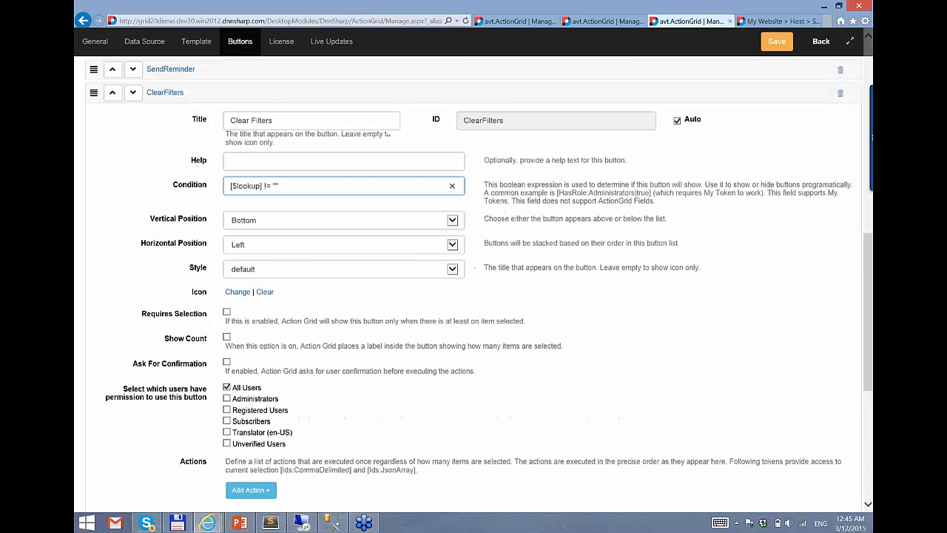
pyautogui.doubleClick(251, 206)
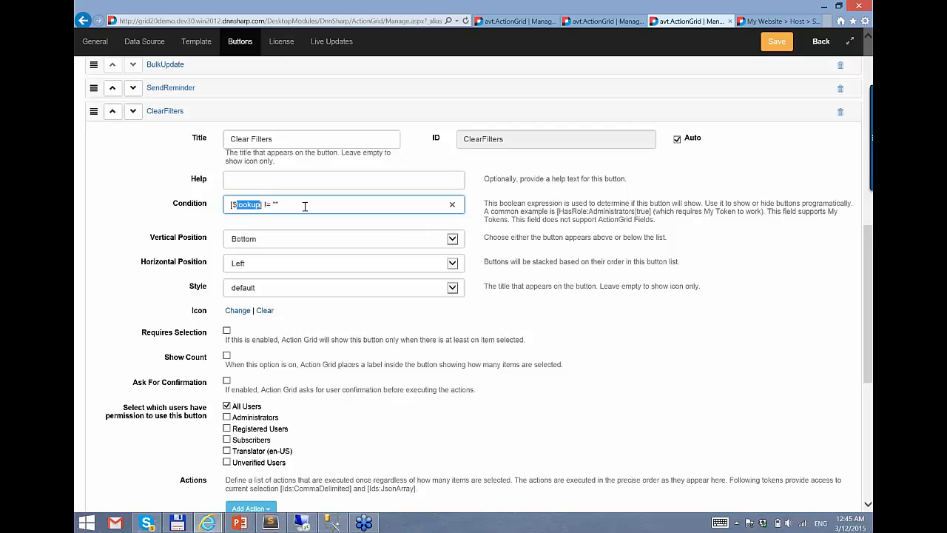
pyautogui.click(304, 206)
pyautogui.scroll(-2, 210, 309)
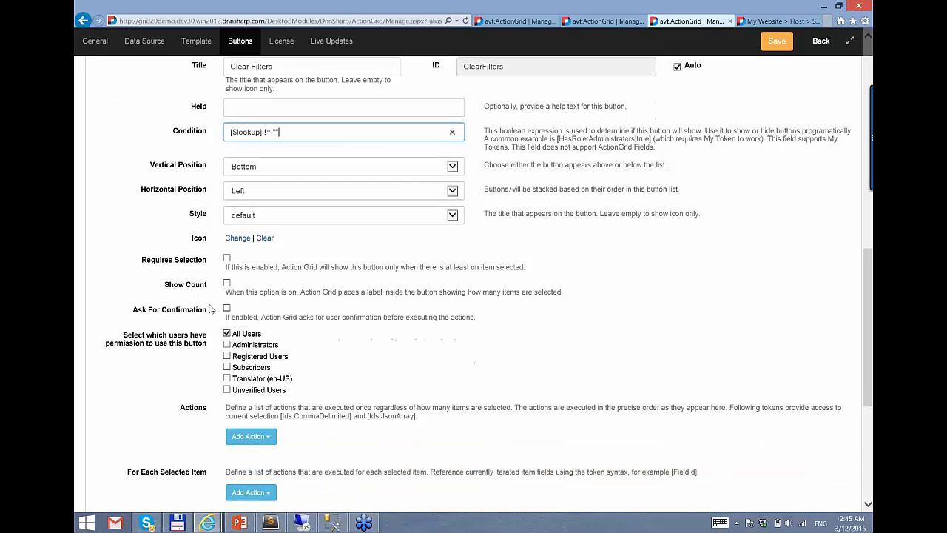
pyautogui.scroll(-4, 210, 309)
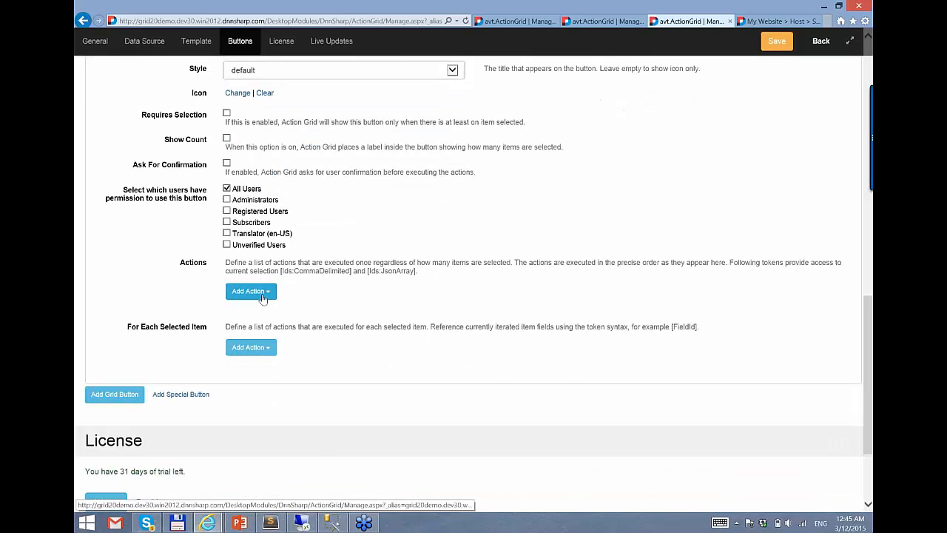
pyautogui.click(263, 298)
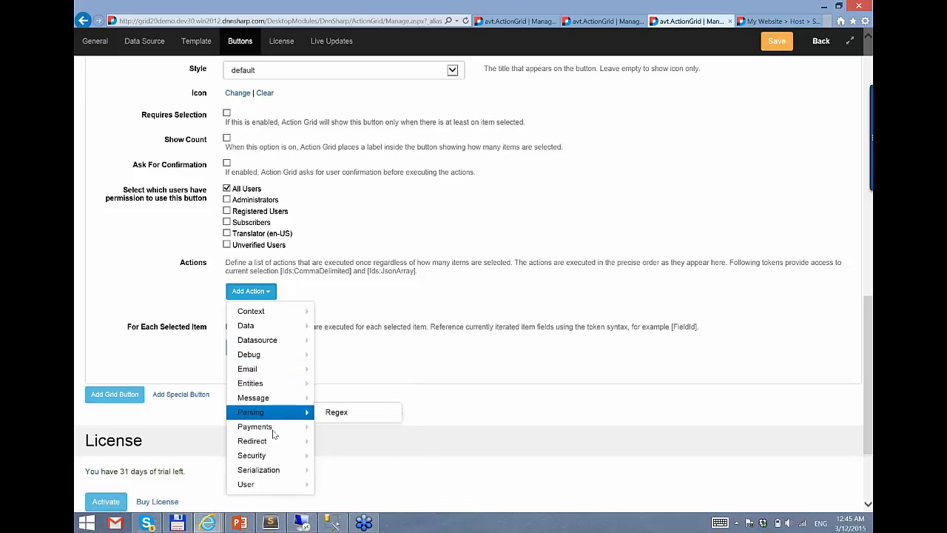
pyautogui.moveTo(278, 442)
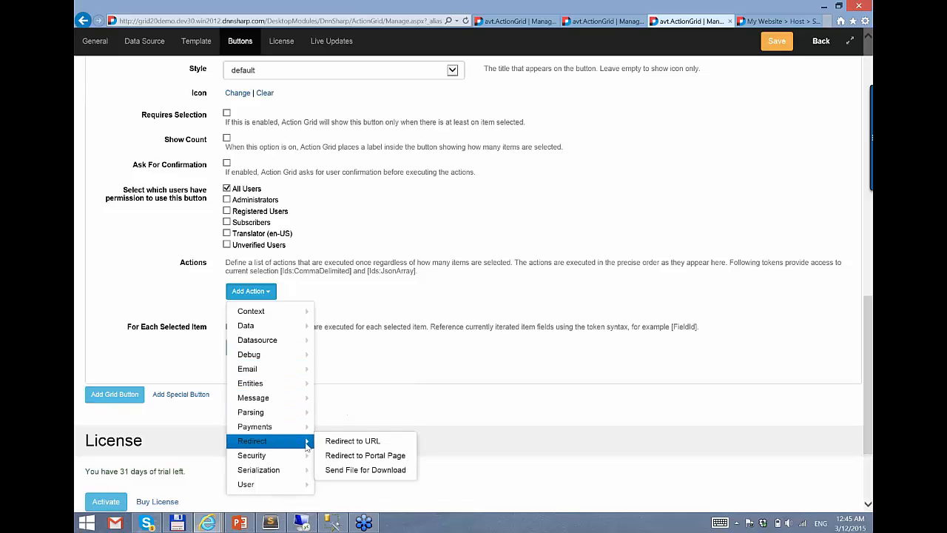
pyautogui.click(368, 456)
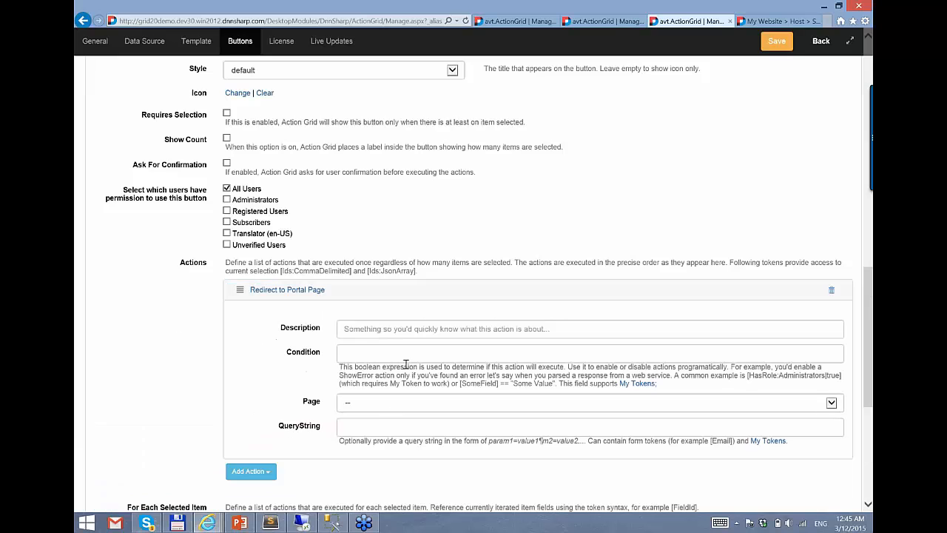
# - Set the redirect's target page to Action Grid 2.0 with an empty query string, and save the grid configuration
pyautogui.click(398, 409)
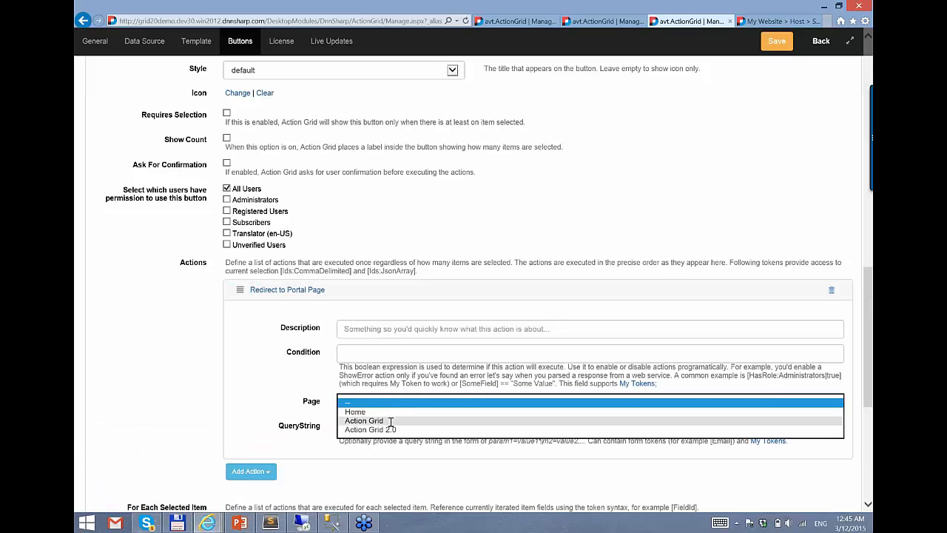
pyautogui.click(392, 429)
pyautogui.click(246, 416)
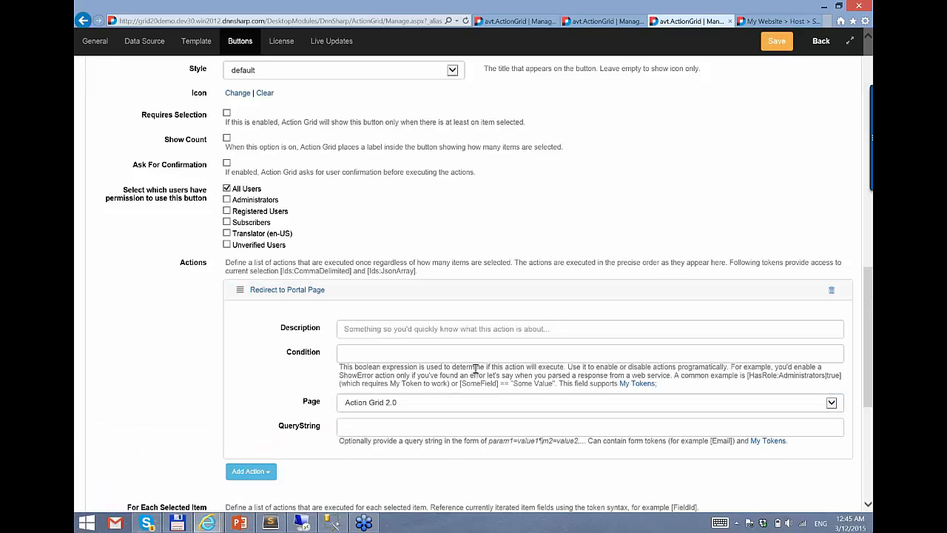
pyautogui.click(374, 427)
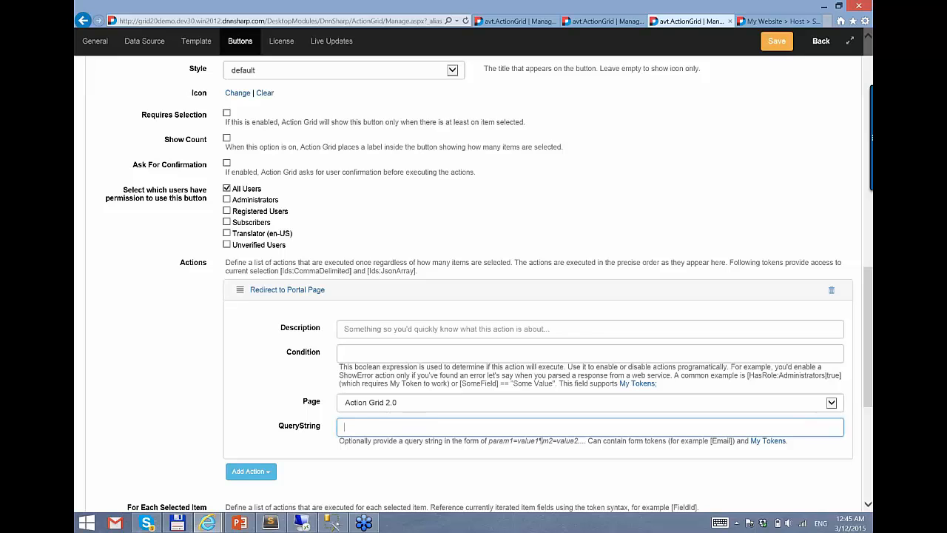
pyautogui.click(776, 41)
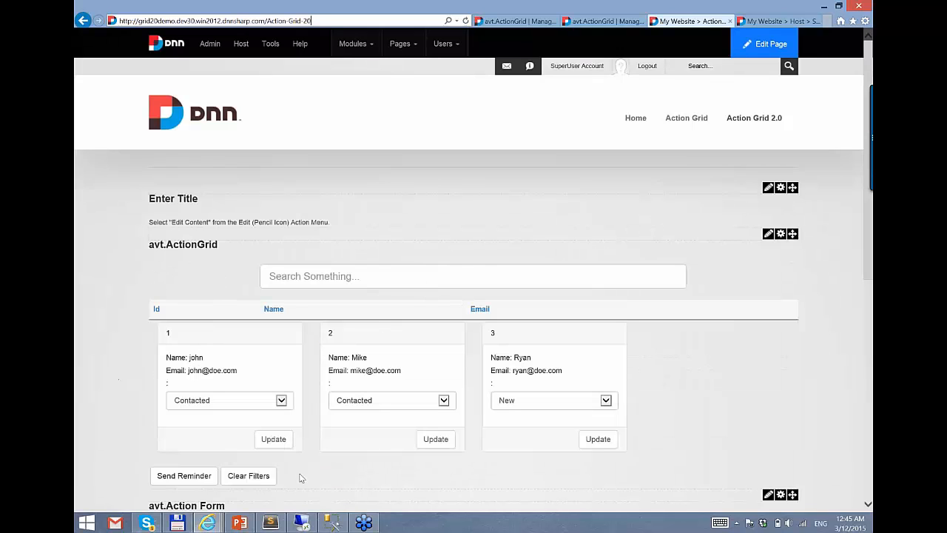
# - Load the Action Grid 2.0 page with a lookup parameter holding the second lead's first name added to its URL
pyautogui.click(274, 440)
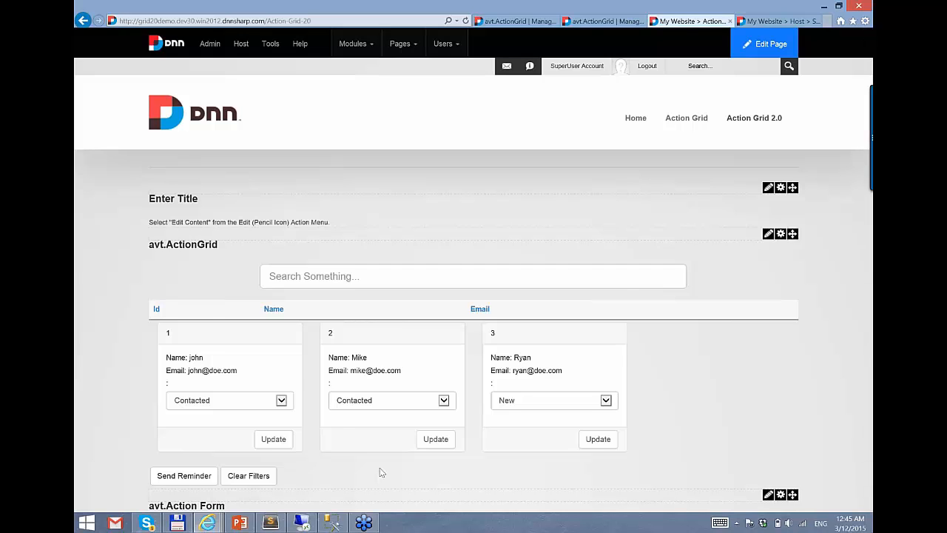
pyautogui.scroll(-2, 381, 474)
pyautogui.scroll(2, 400, 384)
pyautogui.click(377, 22)
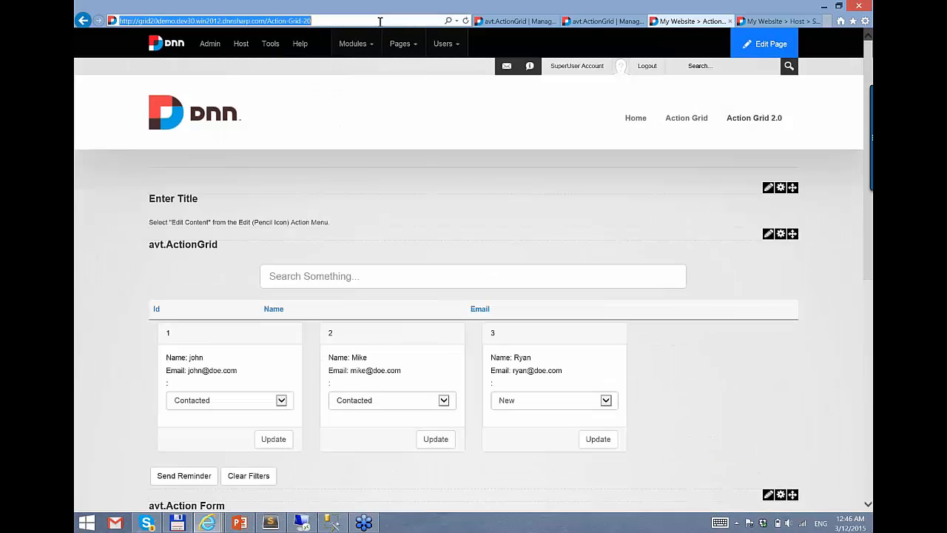
pyautogui.click(381, 21)
pyautogui.write('?lookup=mike')
pyautogui.press('Return')
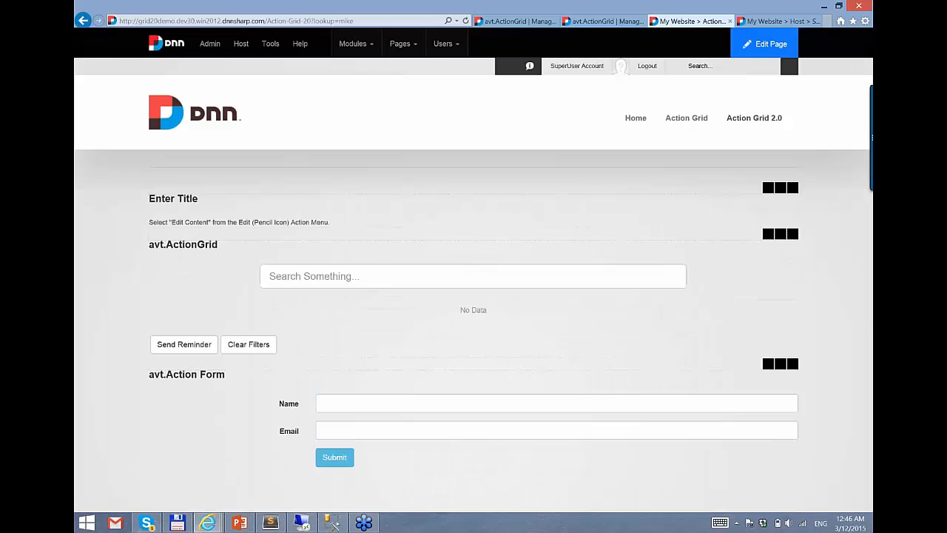
# - Test the Clear Filters button on the filtered grid and reload the Action Grid 2.0 page without the lookup parameter
pyautogui.scroll(-4, 375, 369)
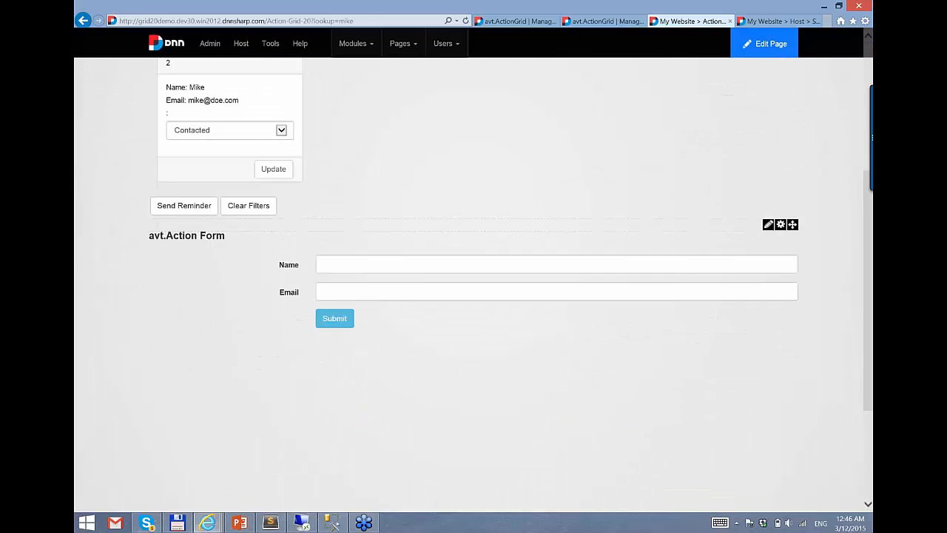
pyautogui.scroll(2, 335, 369)
pyautogui.click(248, 331)
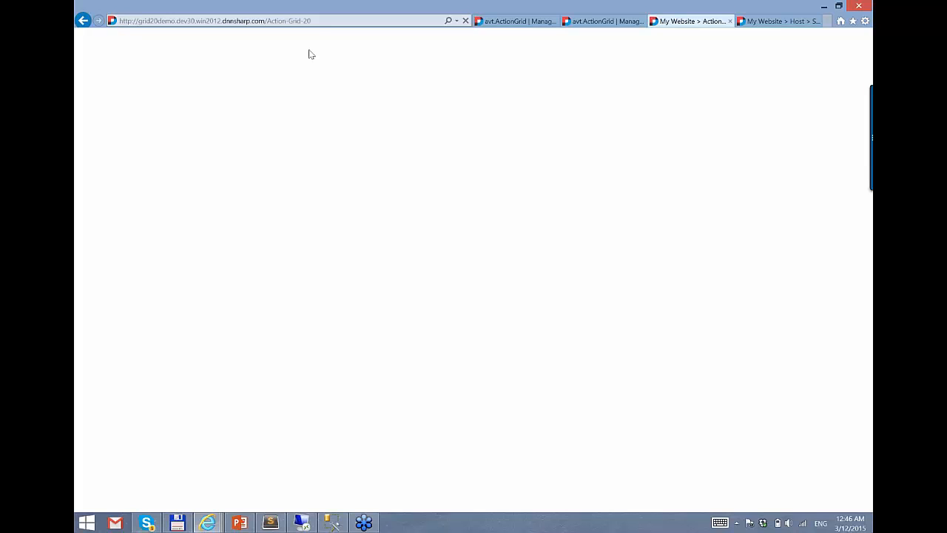
pyautogui.click(289, 21)
pyautogui.click(313, 21)
pyautogui.click(456, 21)
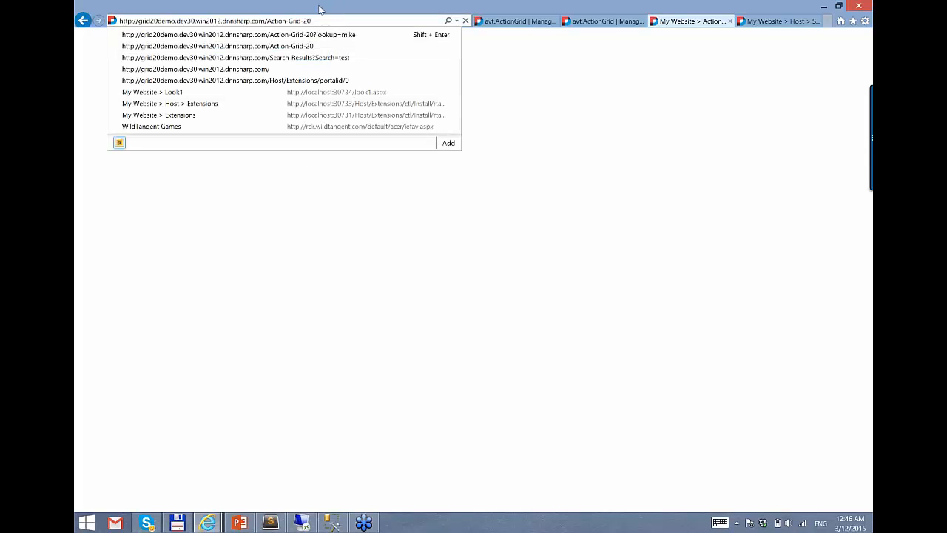
pyautogui.press('Return')
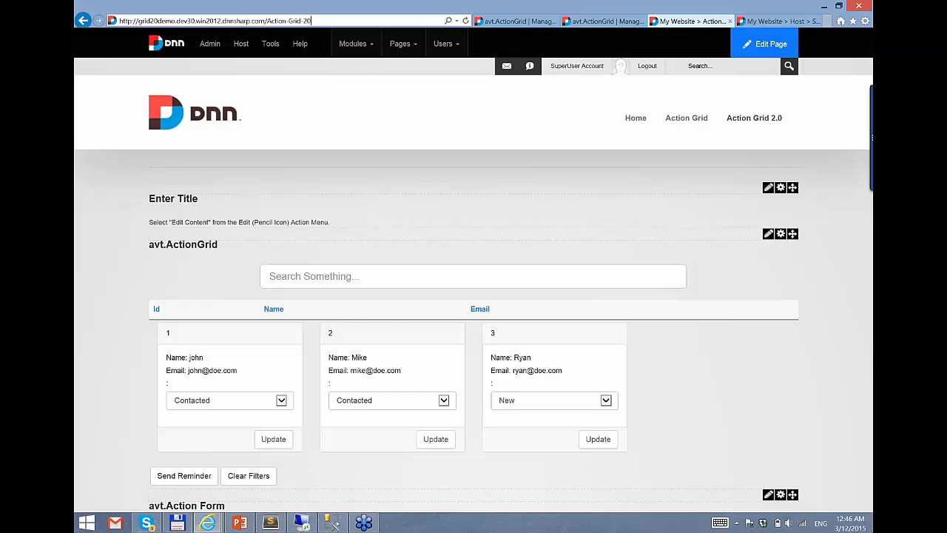
# - Try appending # to the Action Grid 2.0 page's URL, remove it again and reload the page
pyautogui.click(350, 21)
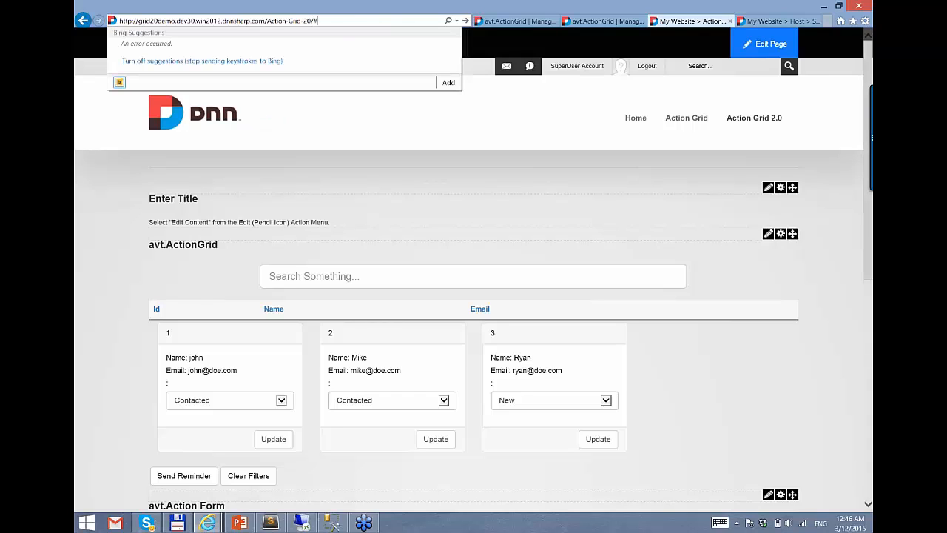
pyautogui.write('#')
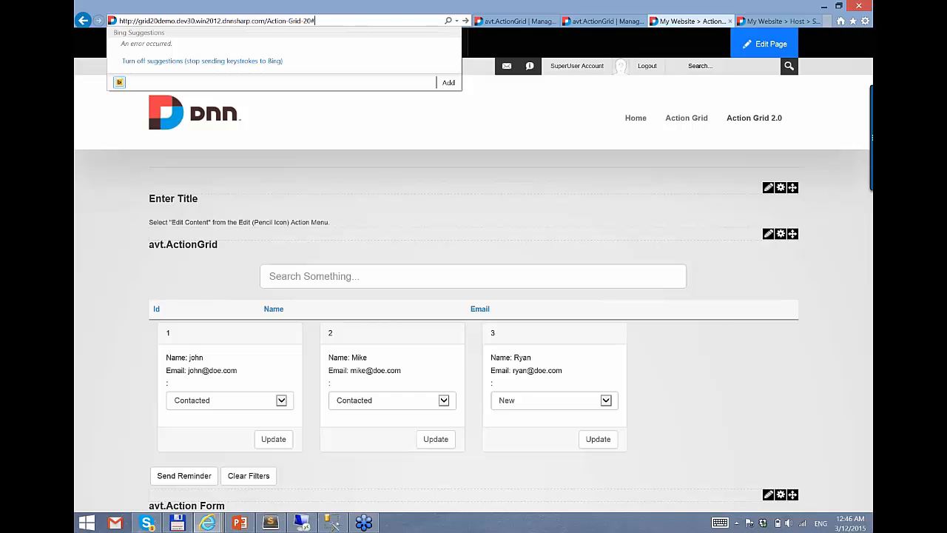
pyautogui.press('BackSpace')
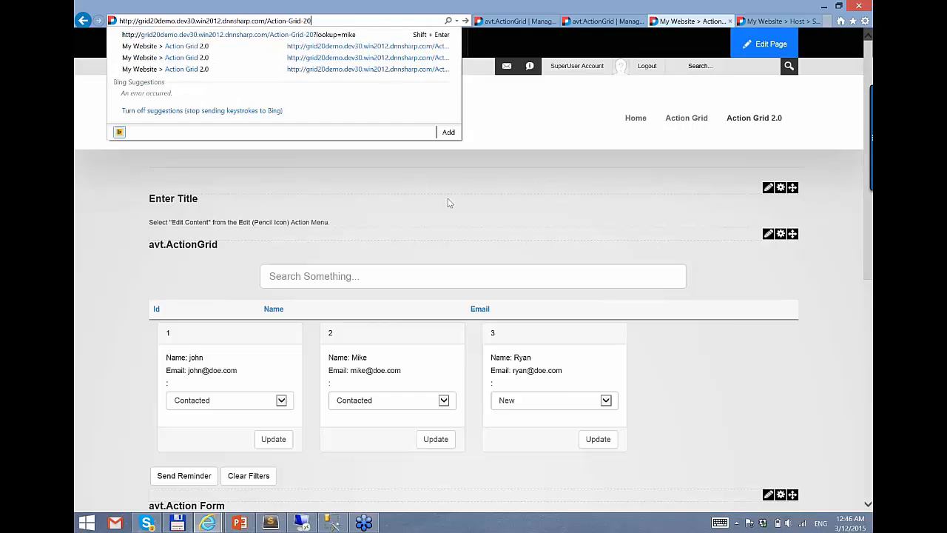
pyautogui.press('Return')
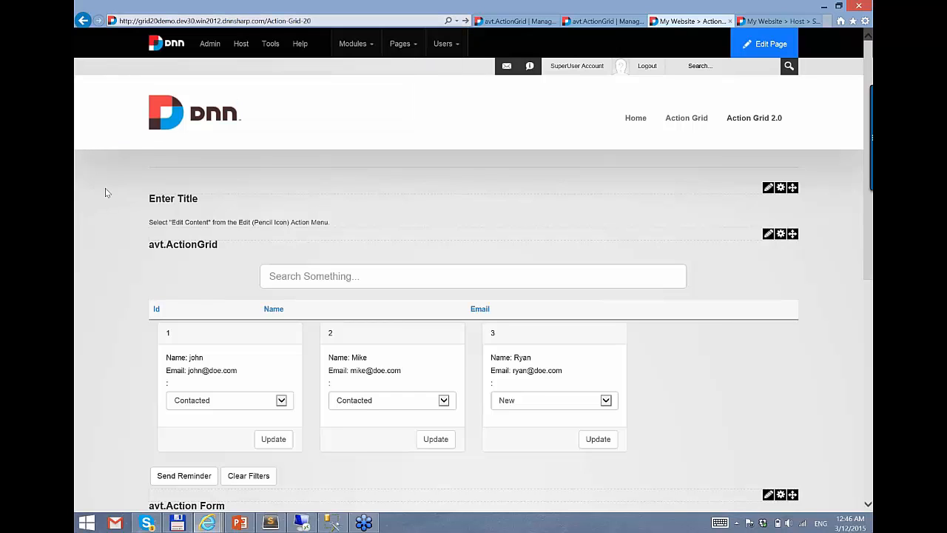
pyautogui.click(357, 22)
pyautogui.click(358, 22)
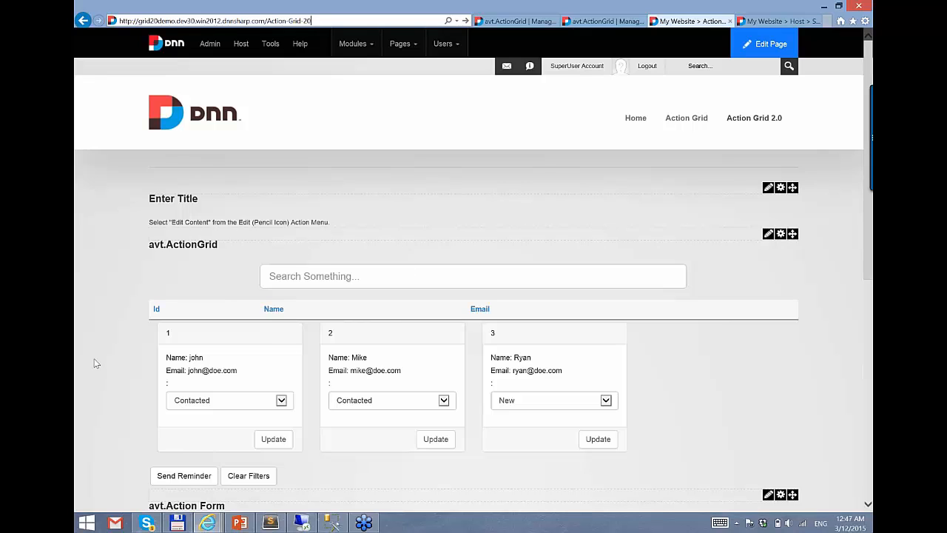
# - Reopen the grid management, examine the [$lookup] tokens in the data source's SQL query, and leave it without updating
pyautogui.click(128, 355)
pyautogui.scroll(-1, 135, 354)
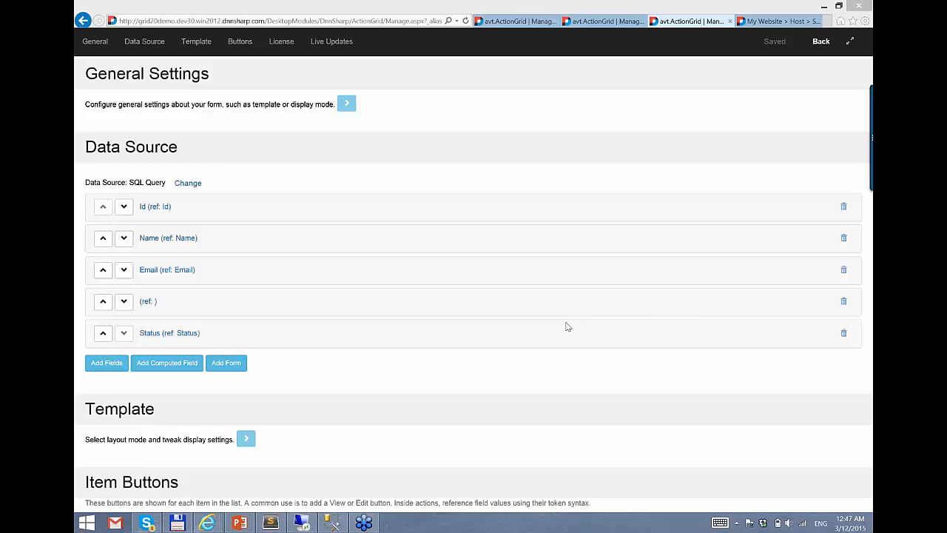
pyautogui.click(188, 183)
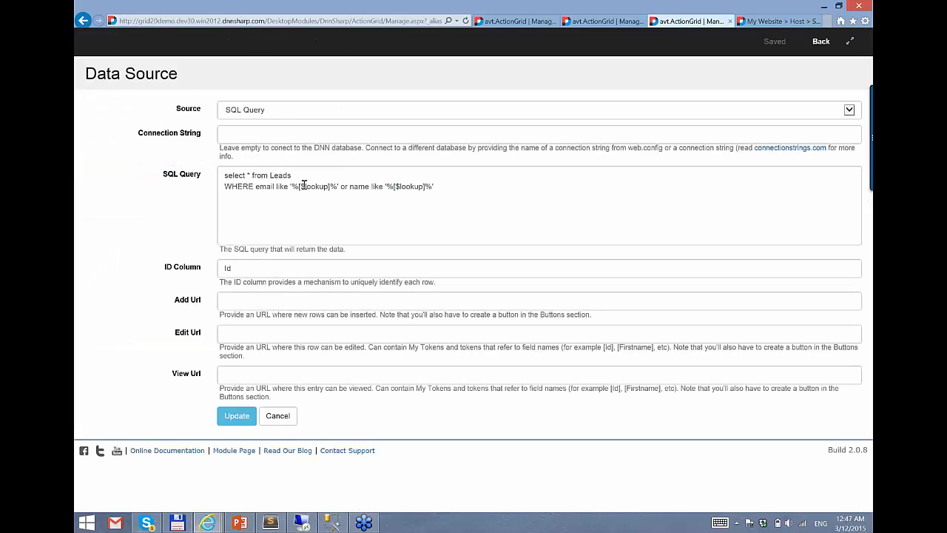
pyautogui.moveTo(300, 186); pyautogui.dragTo(323, 190)
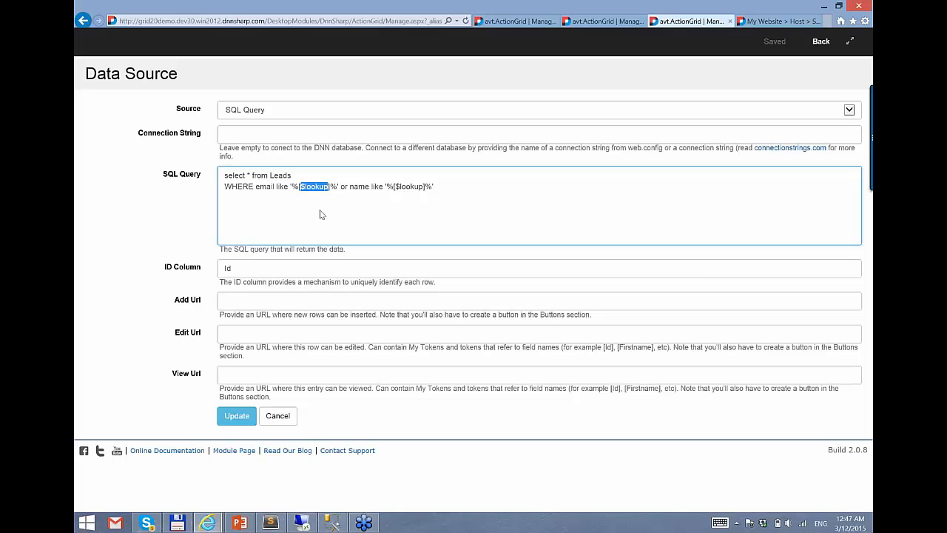
pyautogui.click(320, 189)
pyautogui.hotkey('ctrl', 'Home')
pyautogui.click(294, 416)
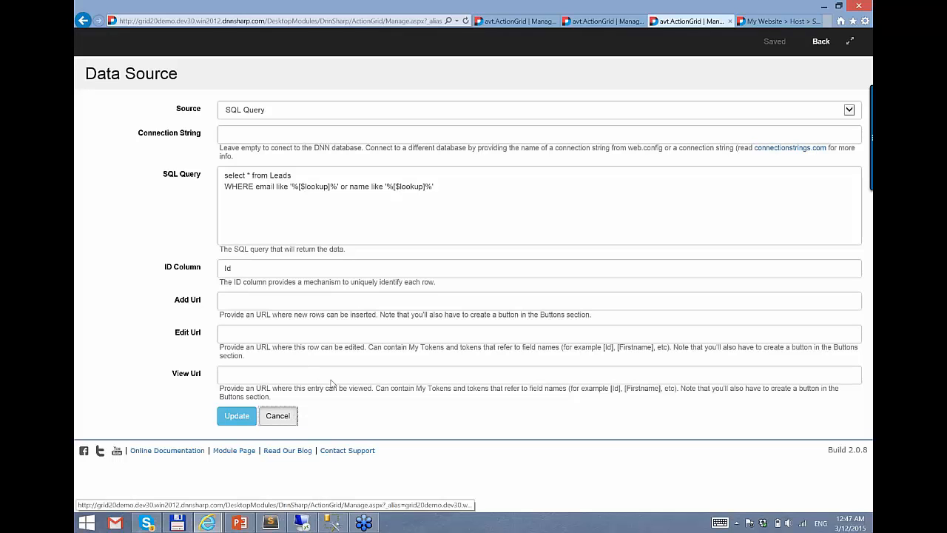
# - Expand the Clear Filters grid button and examine how its condition compares [$lookup] with an empty string
pyautogui.scroll(-5, 332, 392)
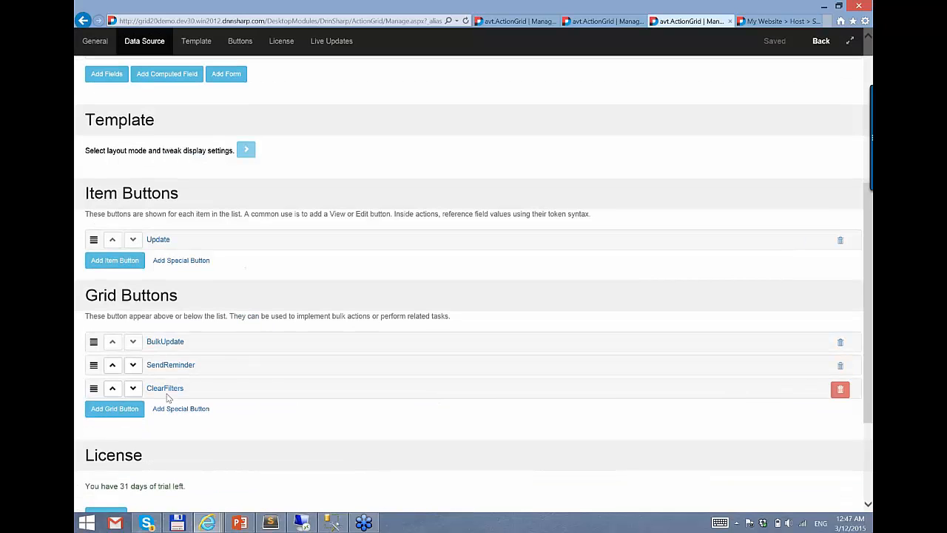
pyautogui.click(168, 389)
pyautogui.scroll(-1, 207, 406)
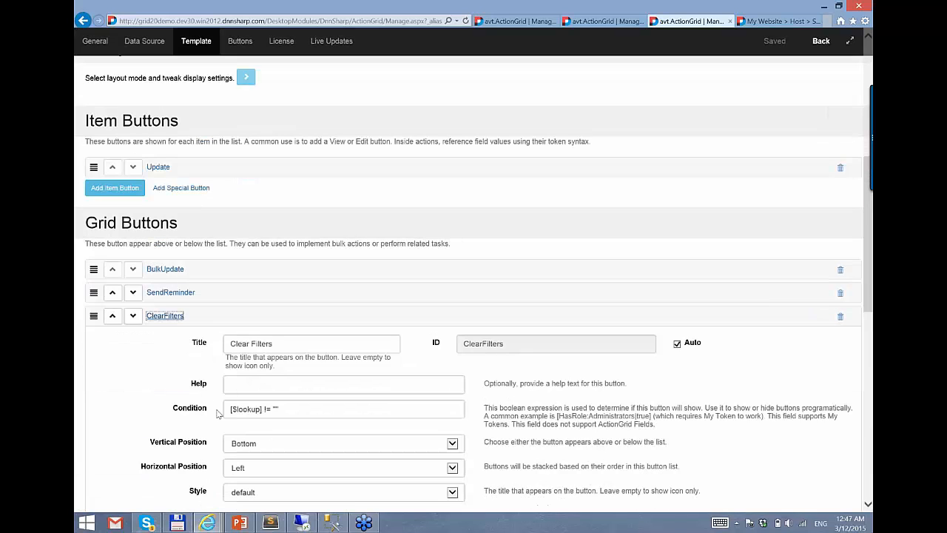
pyautogui.doubleClick(244, 411)
pyautogui.click(270, 409)
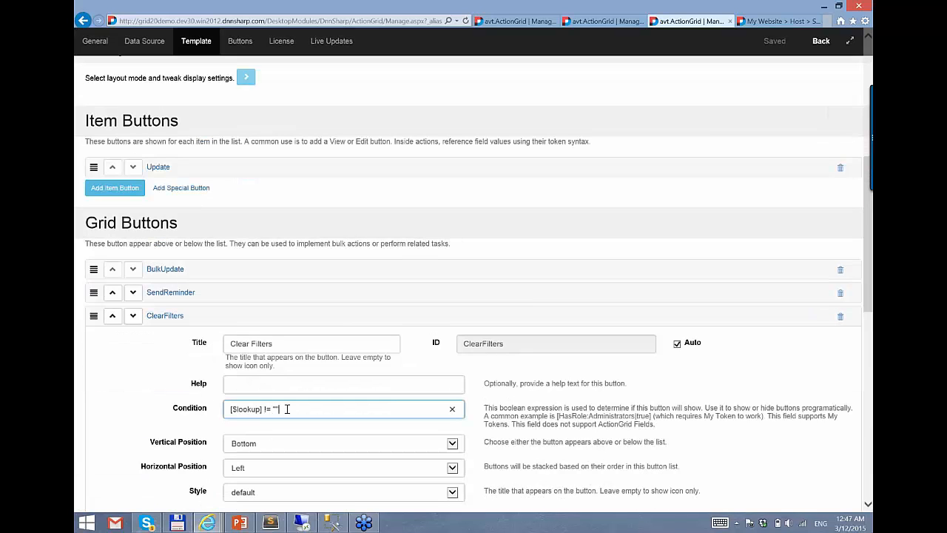
pyautogui.write('""')
pyautogui.moveTo(281, 409); pyautogui.dragTo(273, 410)
pyautogui.scroll(-1, 323, 421)
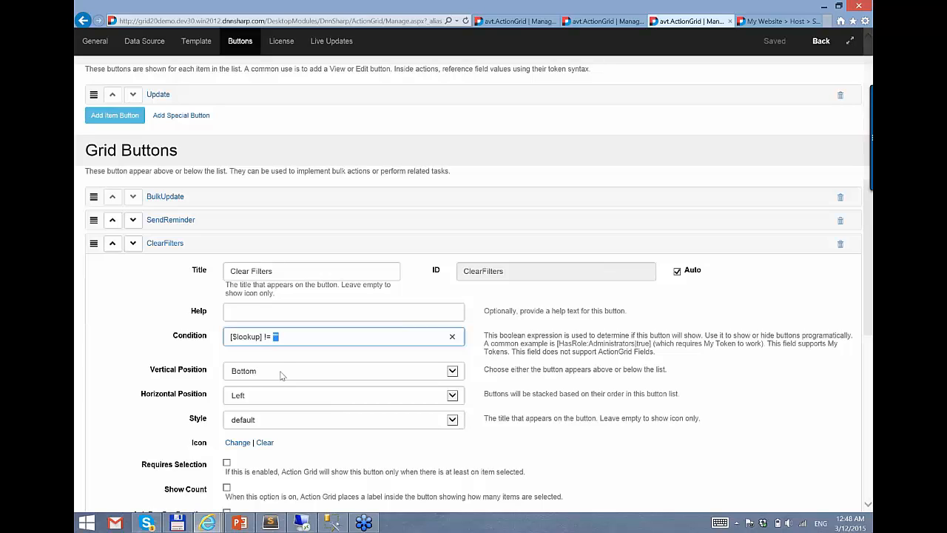
# - Switch to the Action Grid 2.0 Release presentation in PowerPoint and review the Highlights slide
pyautogui.click(239, 523)
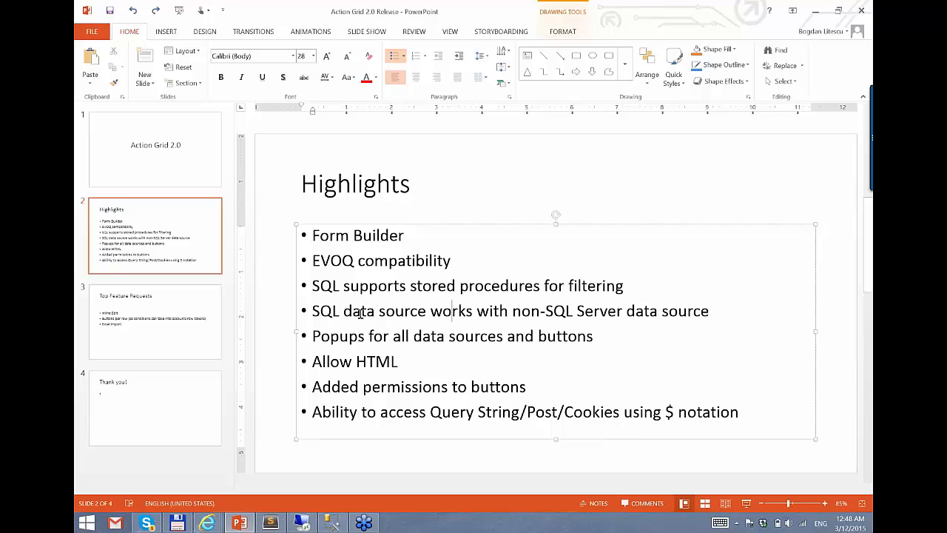
pyautogui.scroll(-2, 360, 313)
pyautogui.scroll(2, 360, 314)
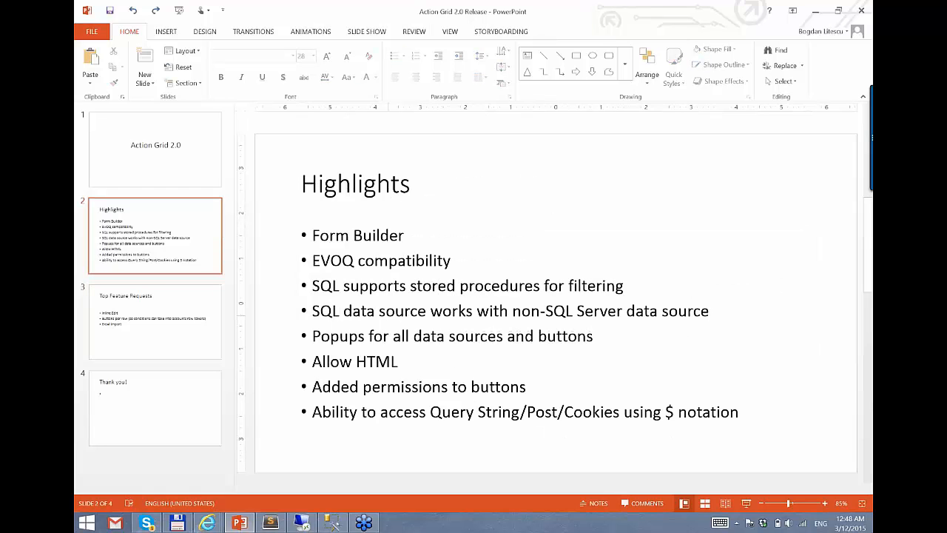
pyautogui.hotkey('alt', 'Tab')
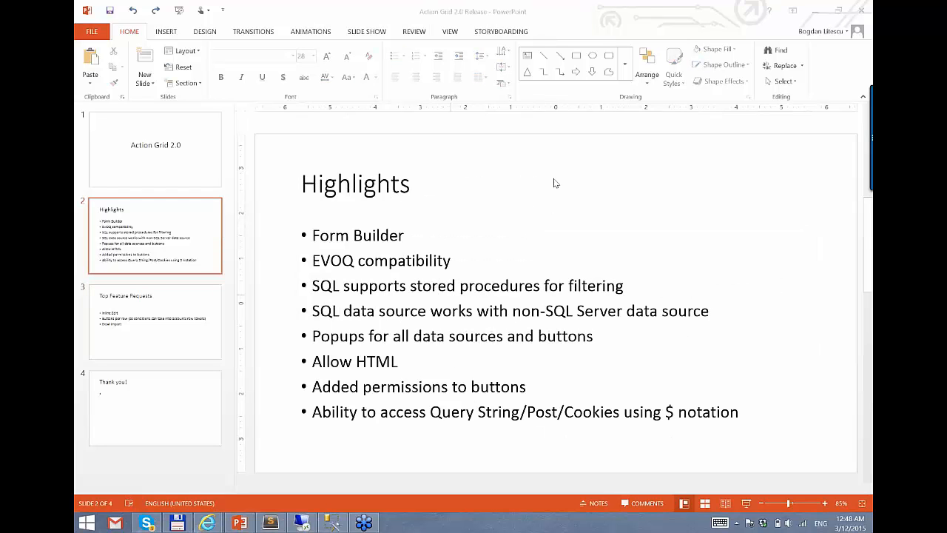
# - Switch back to the grid management in the browser and examine the Clear Filters button's condition
pyautogui.click(208, 523)
pyautogui.click(306, 335)
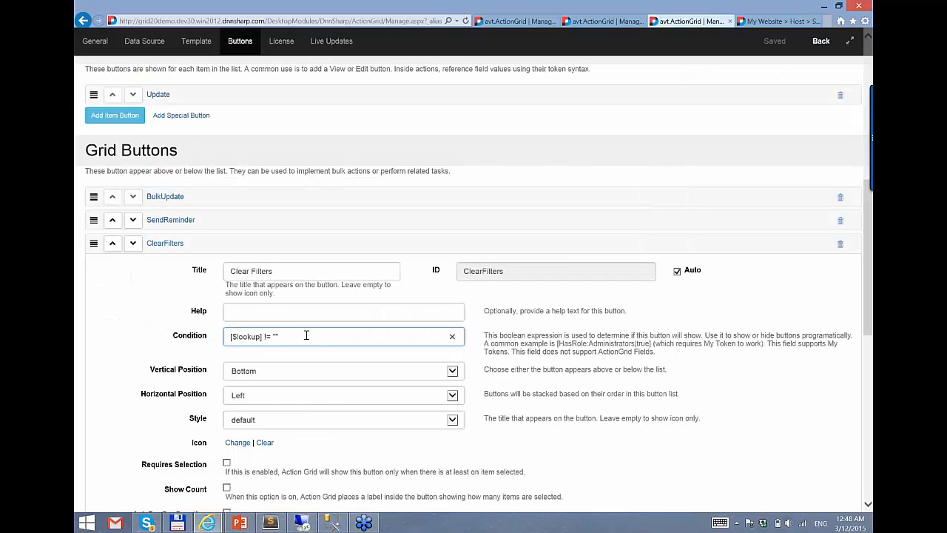
pyautogui.scroll(2, 170, 237)
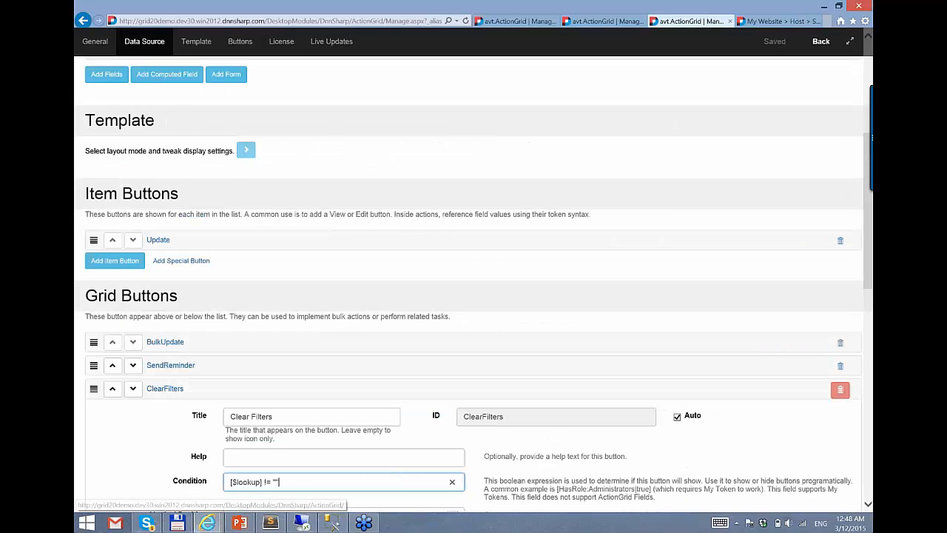
pyautogui.scroll(-1, 172, 398)
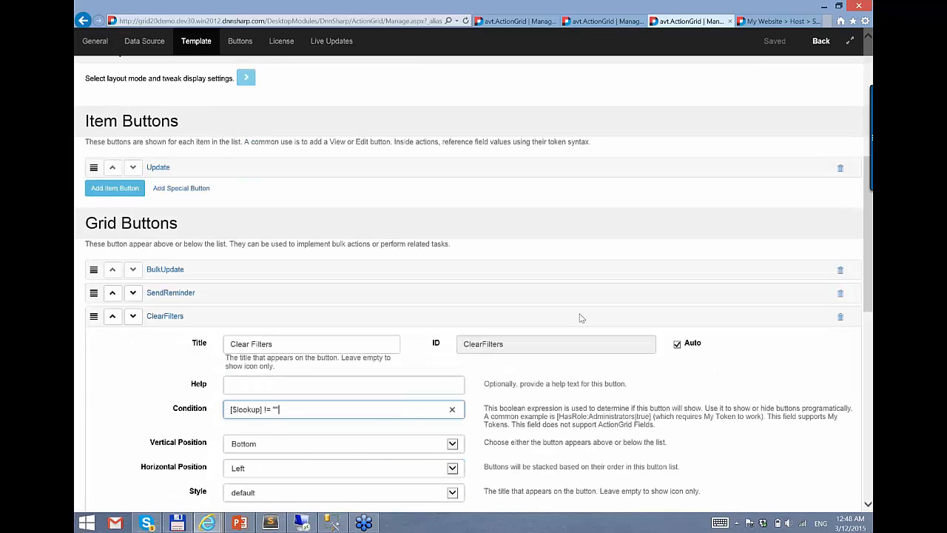
# - Try the <> operator in the Clear Filters button's condition and revert it to !=
pyautogui.click(262, 412)
pyautogui.click(270, 412)
pyautogui.press('BackSpace')
pyautogui.press('BackSpace')
pyautogui.write('<>')
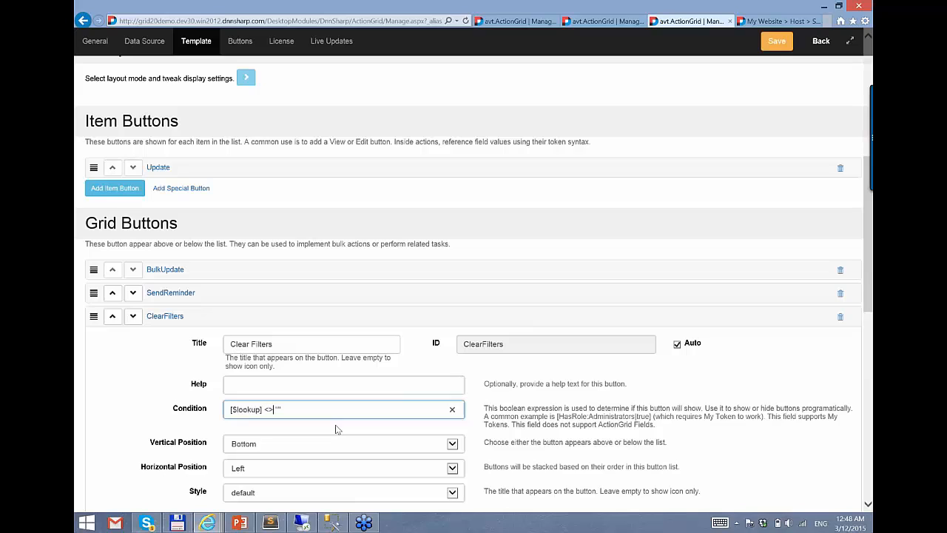
pyautogui.press('BackSpace')
pyautogui.press('BackSpace')
pyautogui.write('!=')
# - Change the Clear Filters button's condition to [$lookup] != null and save the grid settings
pyautogui.moveTo(265, 409); pyautogui.dragTo(281, 409)
pyautogui.press('BackSpace')
pyautogui.write('string.')
pyautogui.press('BackSpace')
pyautogui.press('BackSpace')
pyautogui.press('BackSpace')
pyautogui.press('BackSpace')
pyautogui.press('BackSpace')
pyautogui.press('BackSpace')
pyautogui.press('BackSpace')
pyautogui.press('End')
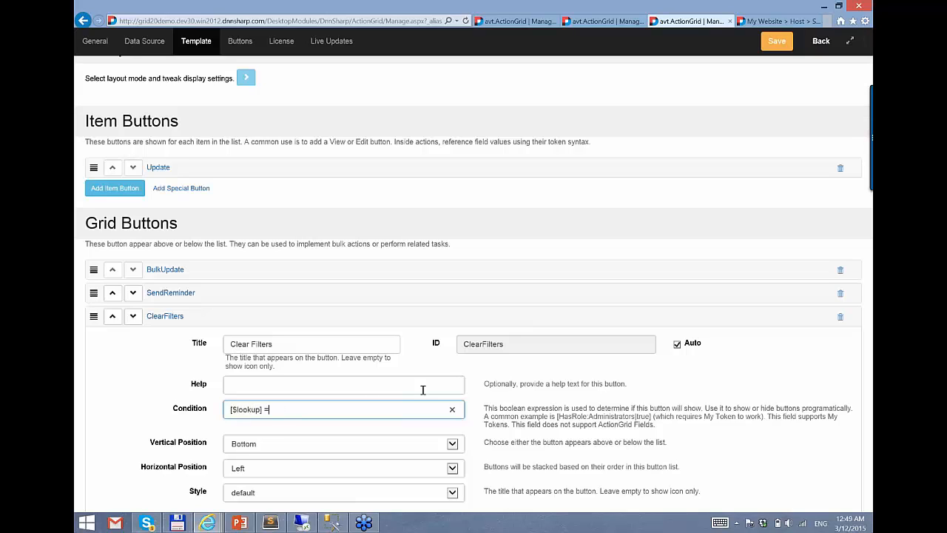
pyautogui.write('!= null')
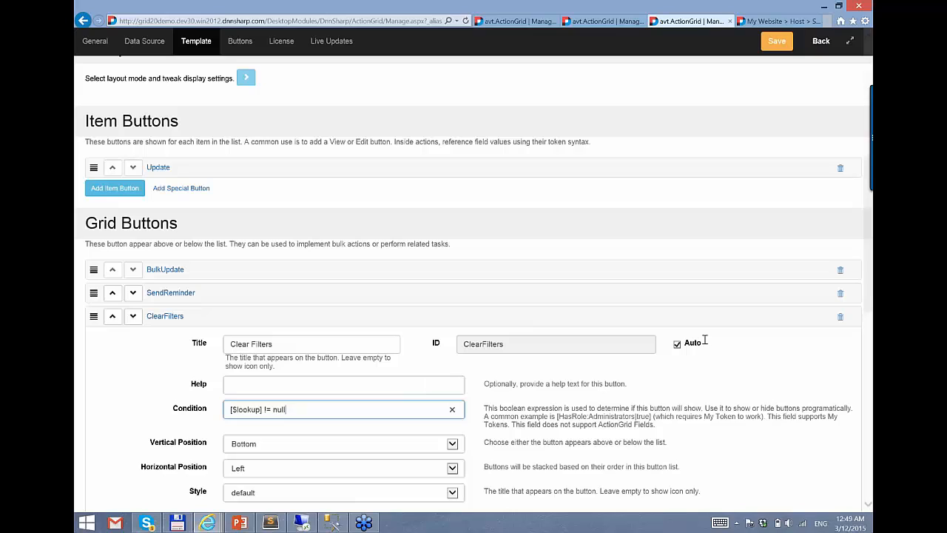
pyautogui.click(774, 41)
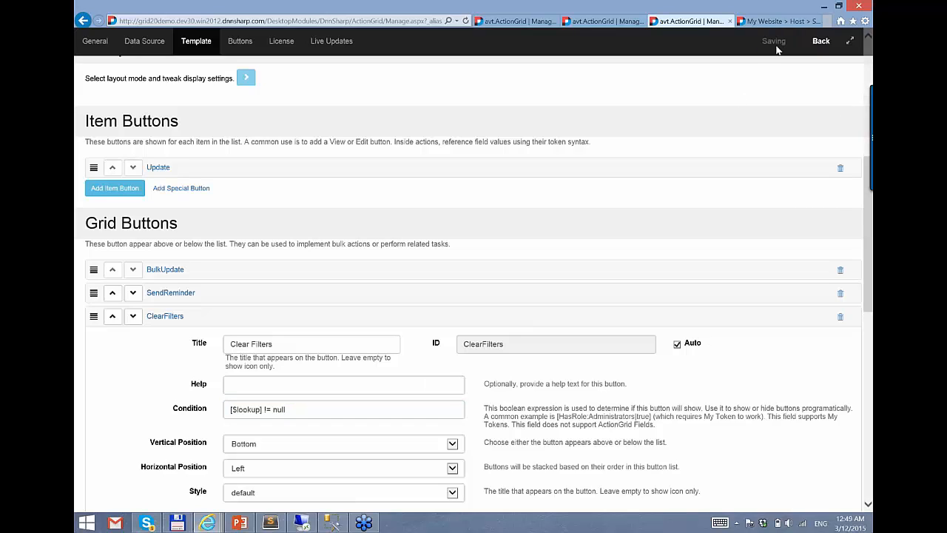
# - Leave the management for the page, examine the error text in its URL, and return to the grid management
pyautogui.click(819, 46)
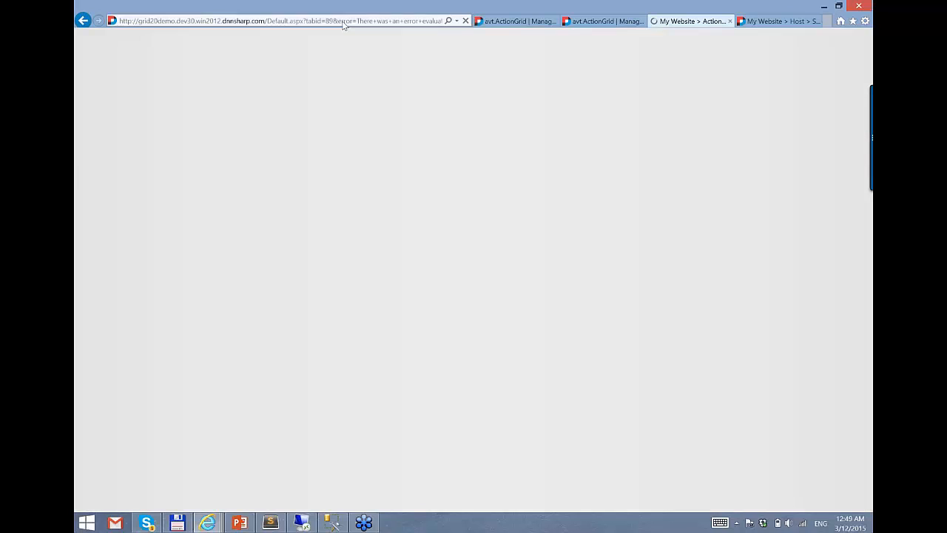
pyautogui.click(346, 21)
pyautogui.click(323, 21)
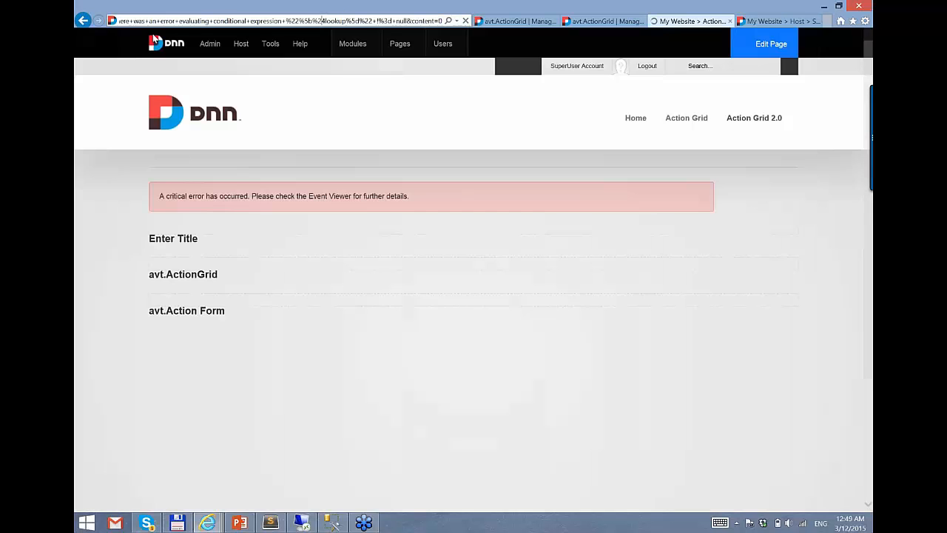
pyautogui.click(76, 24)
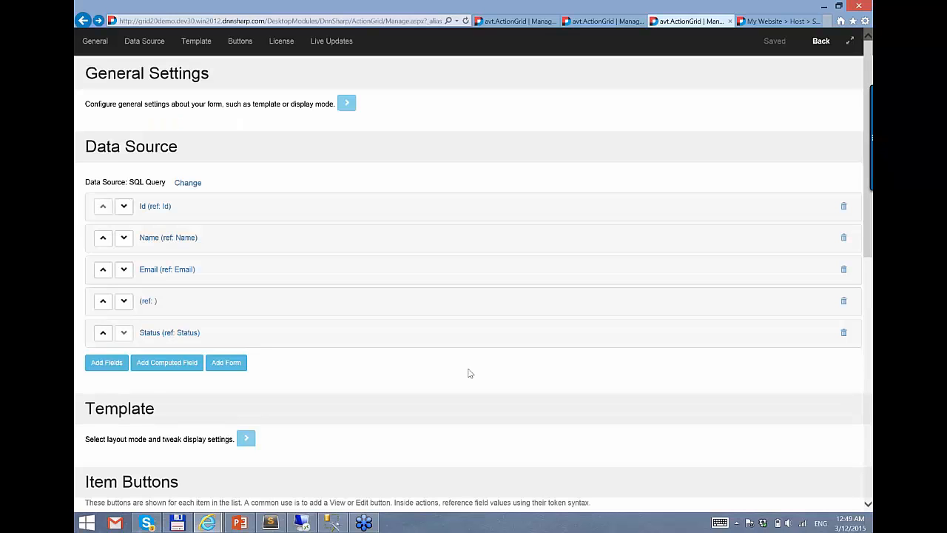
# - Reopen the Clear Filters grid button, set its condition to [$lookup] != "", save, and collapse the button
pyautogui.scroll(-1, 367, 392)
pyautogui.scroll(-4, 366, 392)
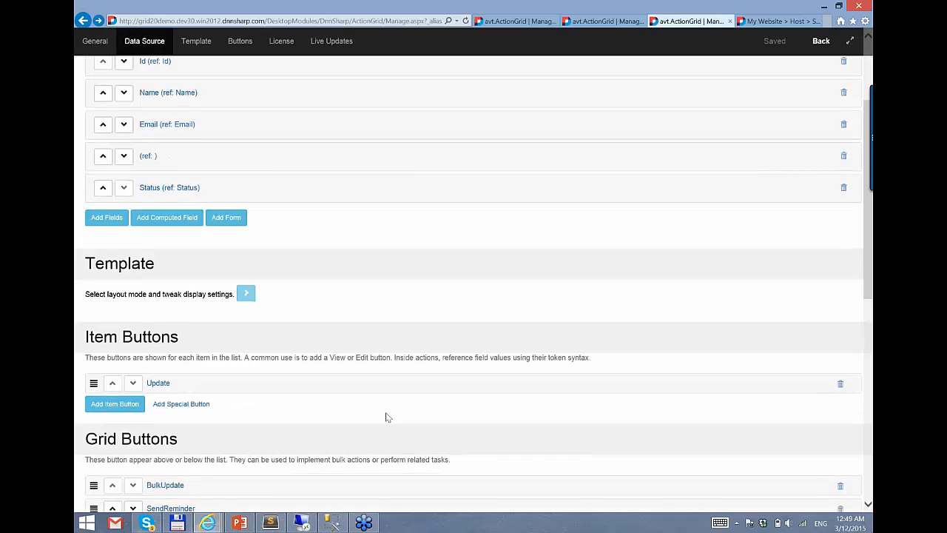
pyautogui.click(156, 391)
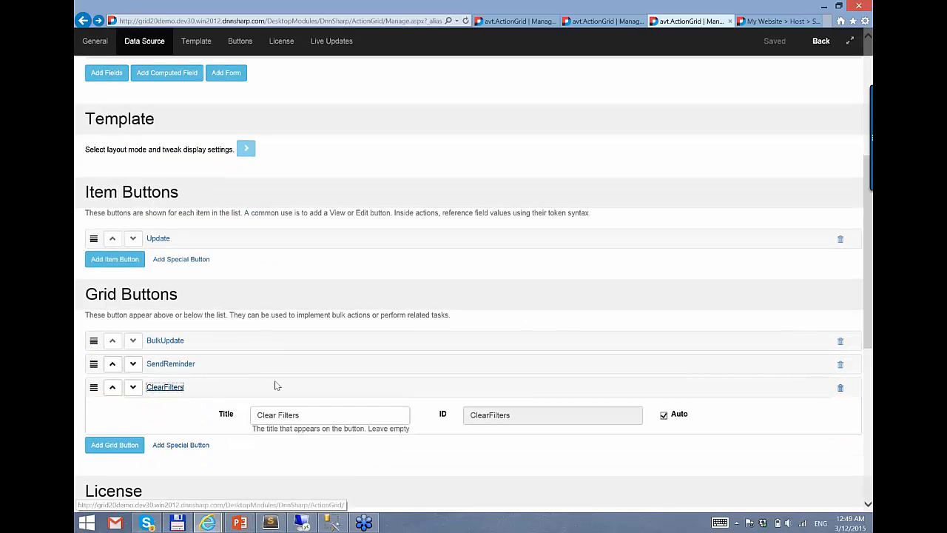
pyautogui.scroll(-3, 221, 370)
pyautogui.scroll(1, 287, 375)
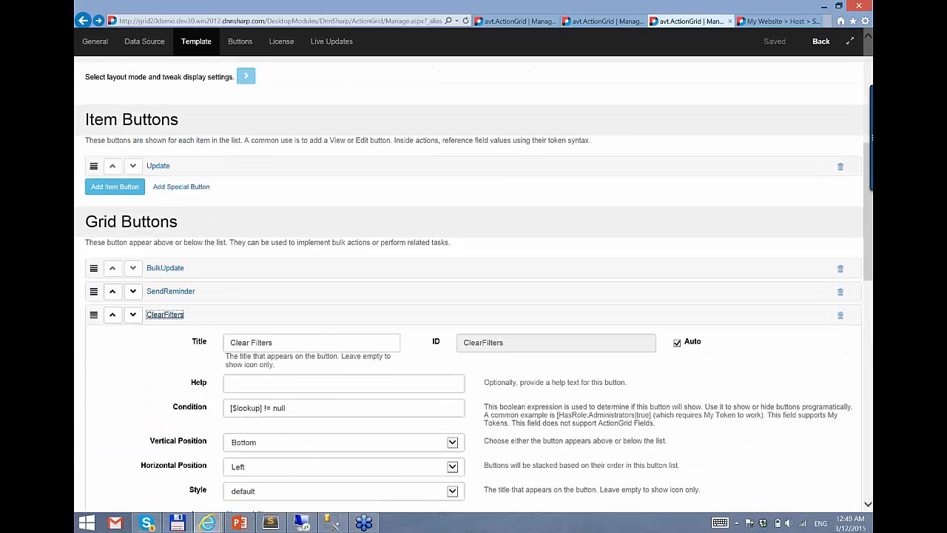
pyautogui.click(303, 408)
pyautogui.doubleClick(303, 408)
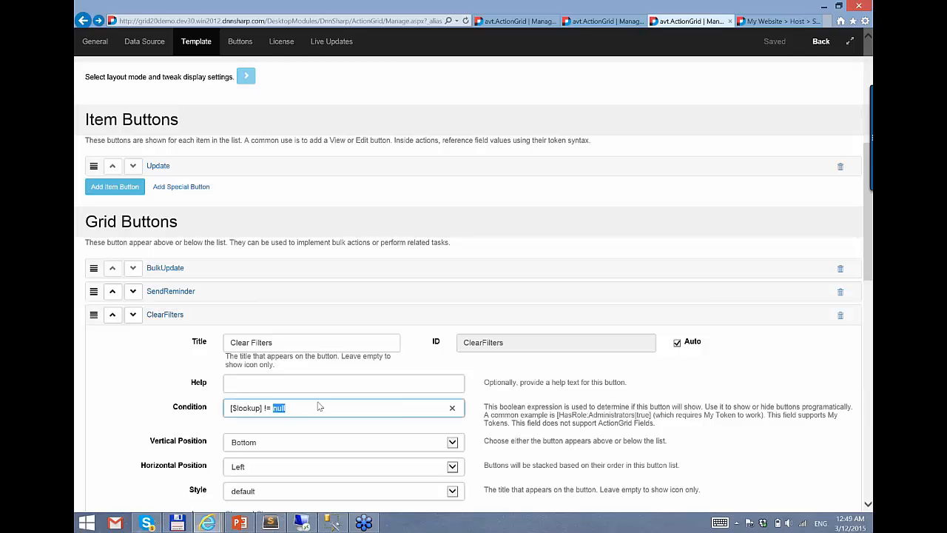
pyautogui.write('""')
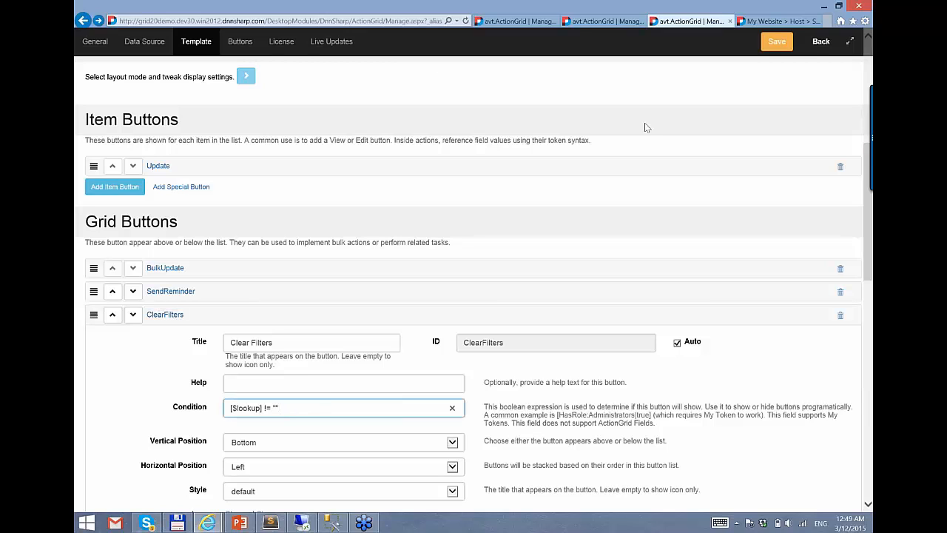
pyautogui.click(774, 42)
pyautogui.click(165, 316)
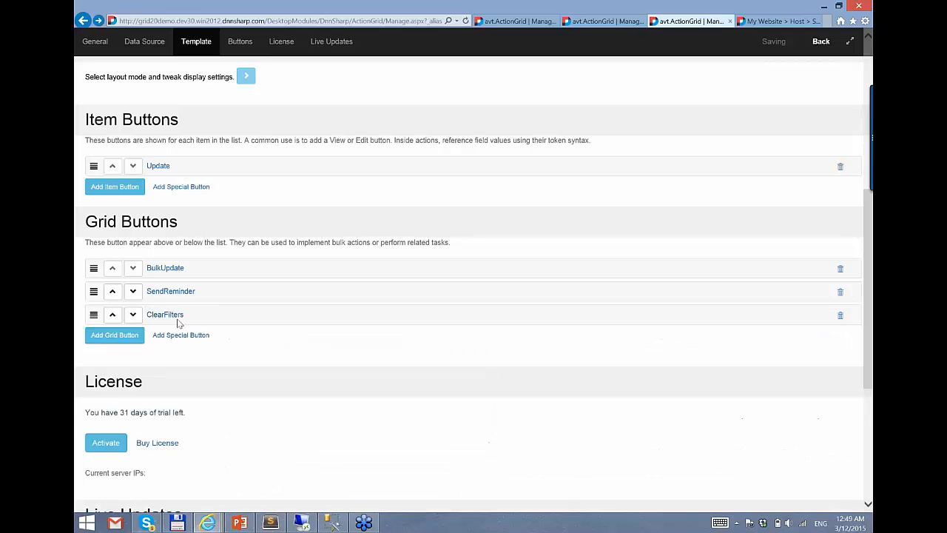
# - Expand the Email field, examine its Allow Html capability, and collapse the field again
pyautogui.scroll(4, 296, 318)
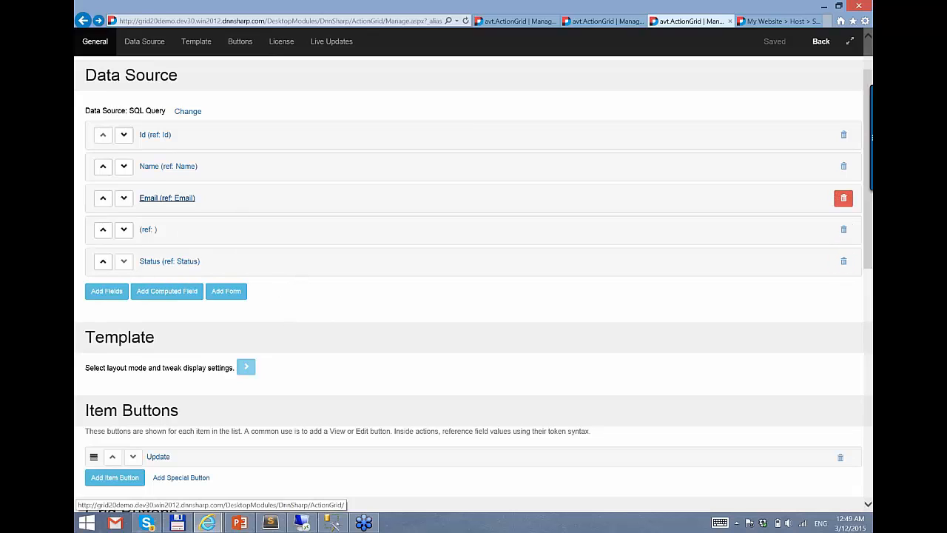
pyautogui.click(167, 198)
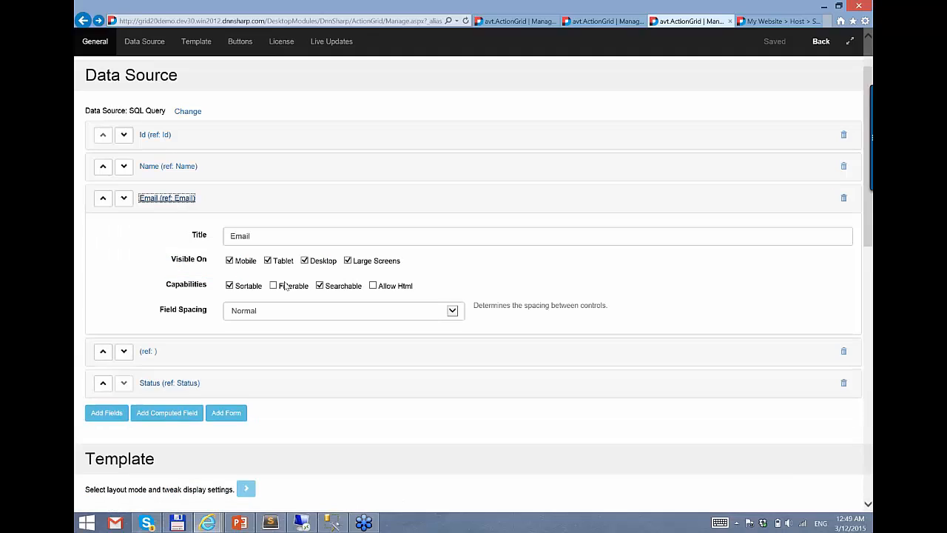
pyautogui.moveTo(429, 288); pyautogui.dragTo(382, 289)
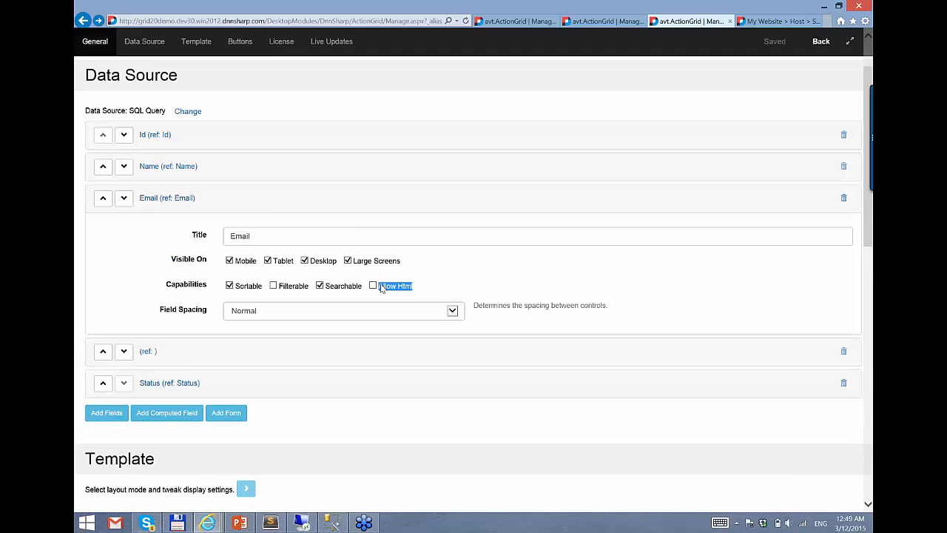
pyautogui.click(428, 289)
pyautogui.click(178, 201)
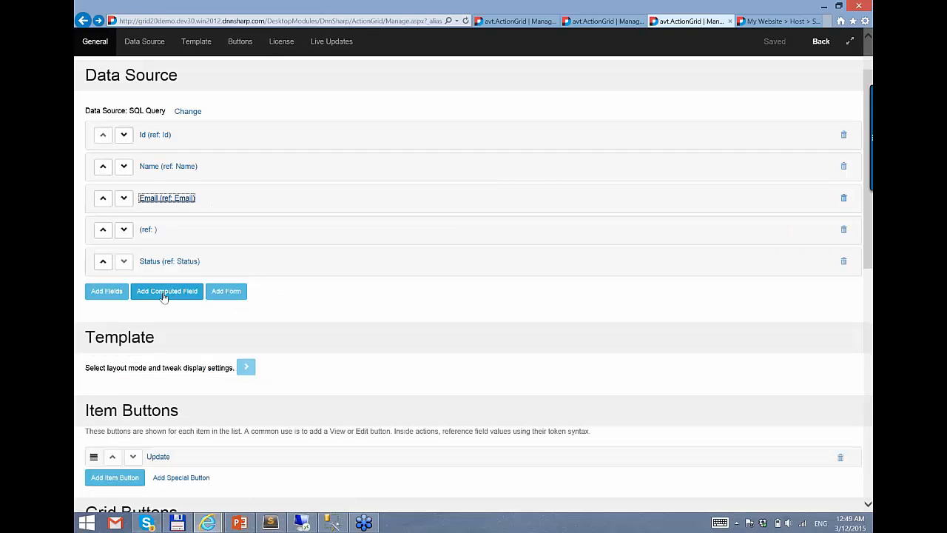
# - Add a computed field to the data source and fill its template with the [Name] and [Status] tokens
pyautogui.click(164, 294)
pyautogui.scroll(-5, 414, 232)
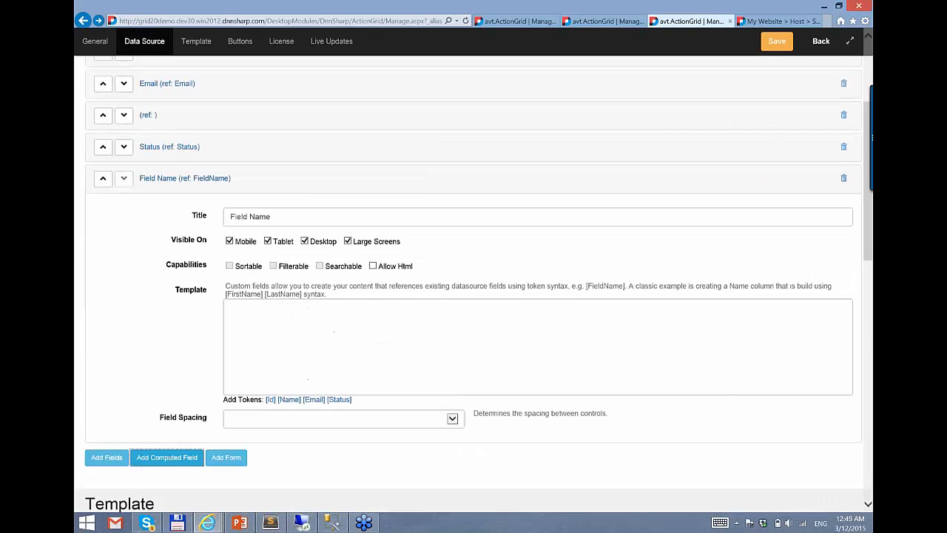
pyautogui.click(327, 288)
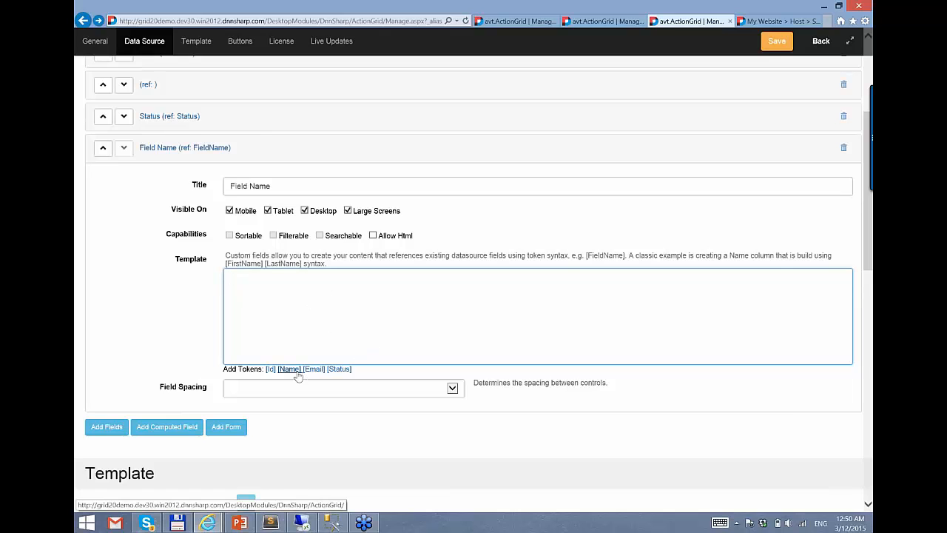
pyautogui.click(289, 368)
pyautogui.click(339, 368)
pyautogui.click(336, 290)
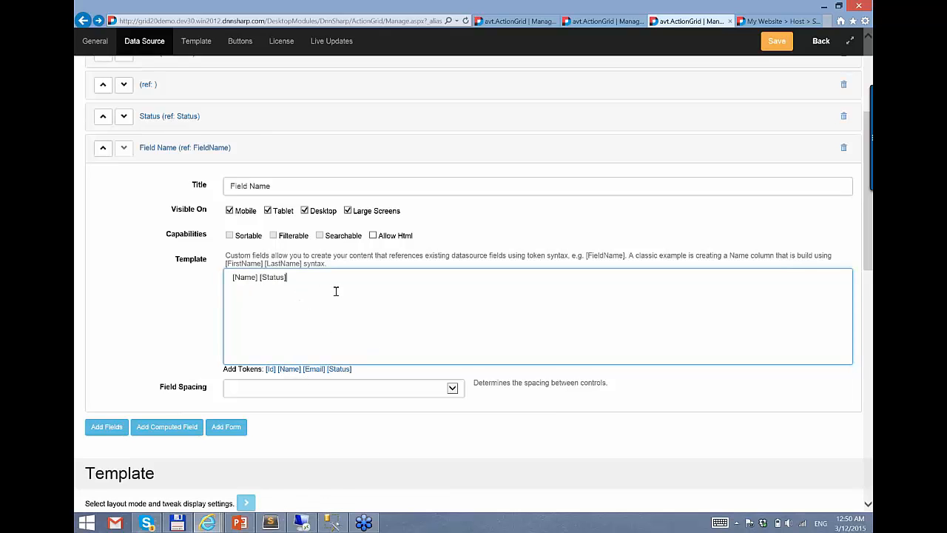
# - Allow HTML in the computed field, wrap [Name] in <b> and </b> tags in its template, and save the settings
pyautogui.click(373, 235)
pyautogui.click(365, 323)
pyautogui.write('<b> [Name]')
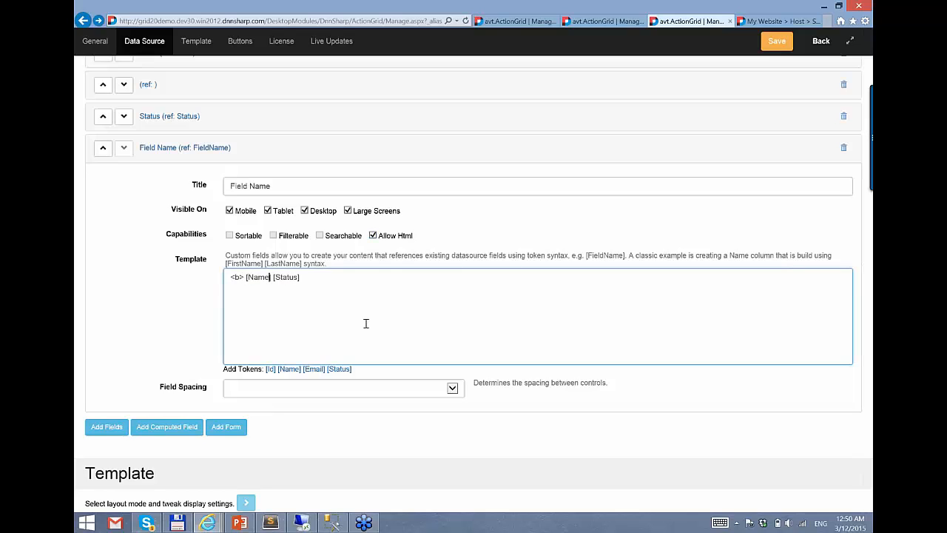
pyautogui.write('</b>')
pyautogui.click(775, 40)
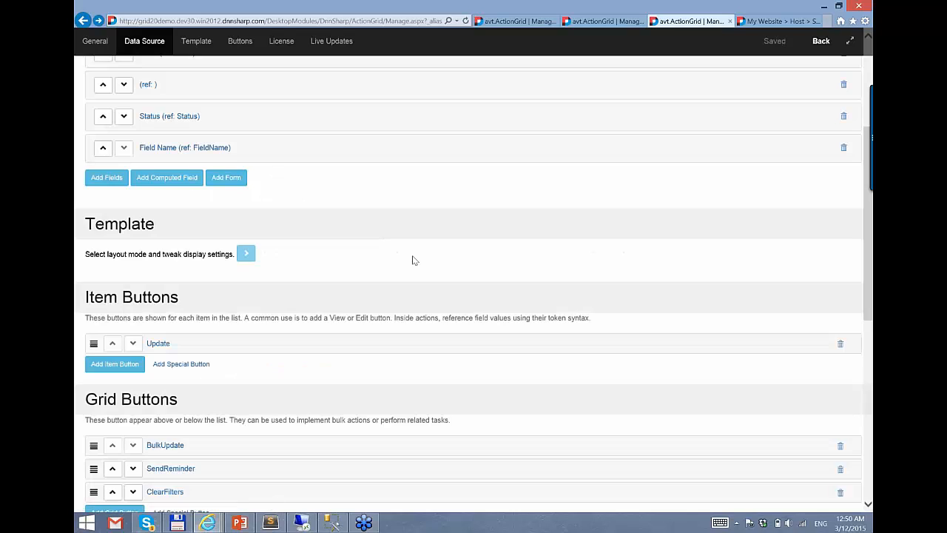
# - Check how the computed field is rendered in the grid on the page, and return to the grid management
pyautogui.click(818, 42)
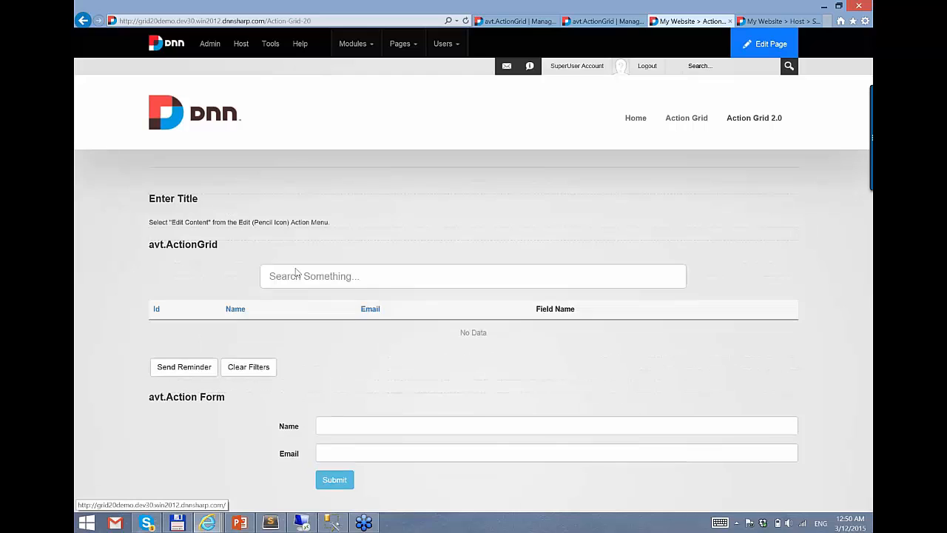
pyautogui.scroll(-1, 322, 316)
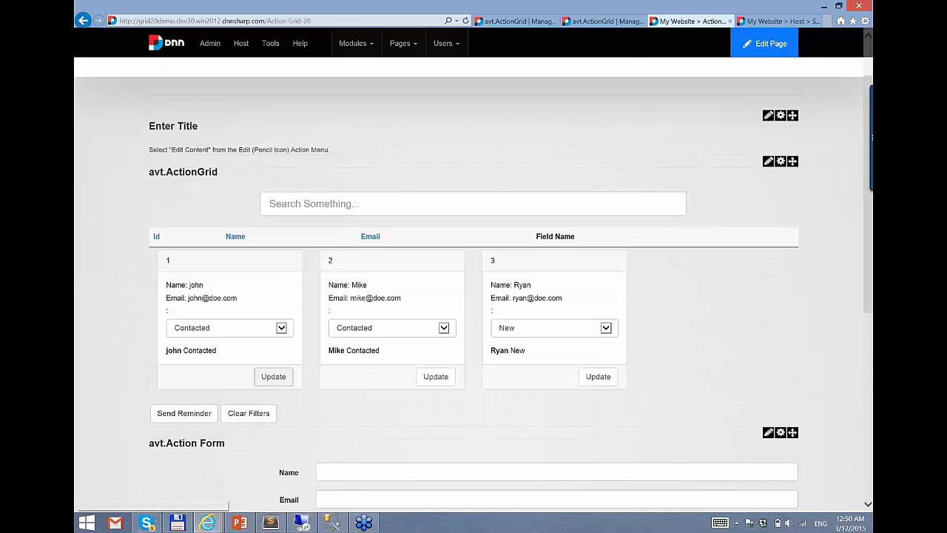
pyautogui.click(80, 20)
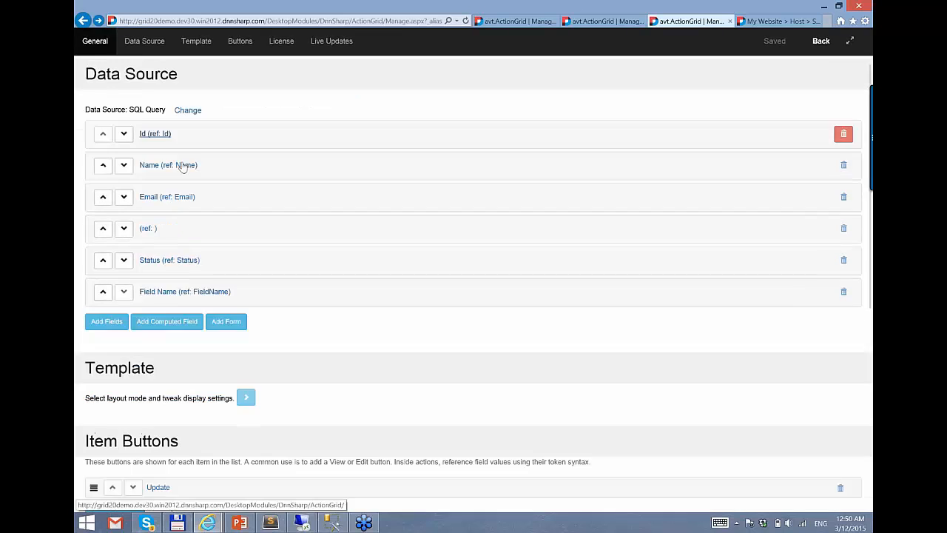
pyautogui.scroll(-1, 340, 295)
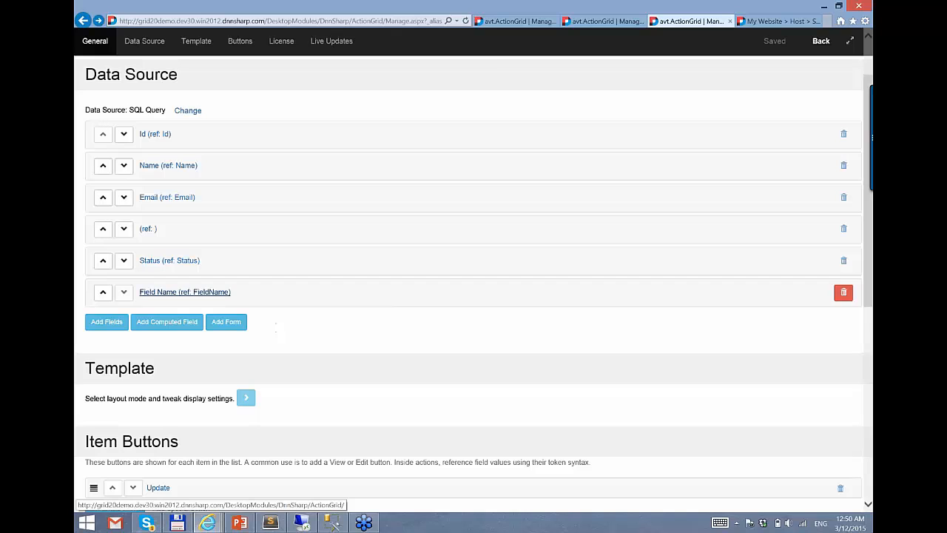
# - Switch to the PowerPoint presentation to review the Highlights slide and return to the grid management
pyautogui.hotkey('alt', 'Tab')
pyautogui.click(326, 335)
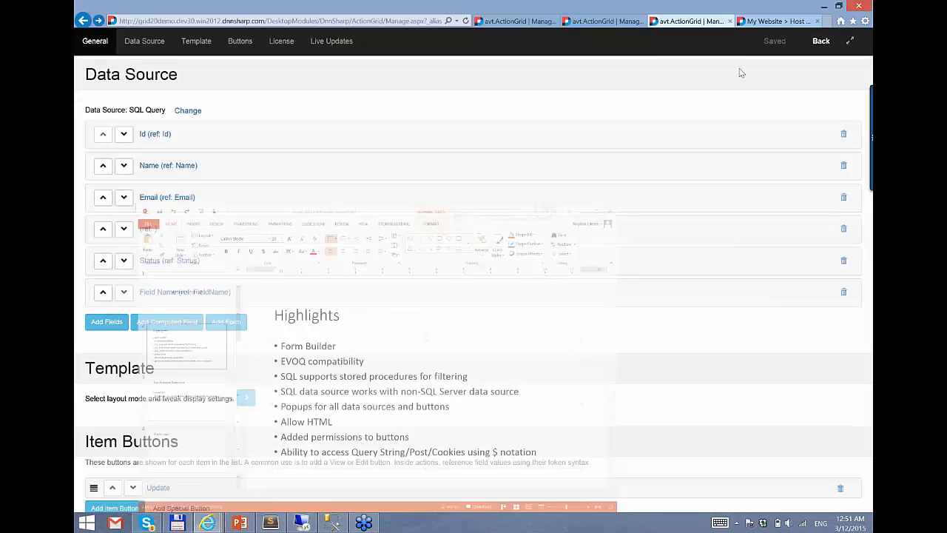
pyautogui.click(814, 10)
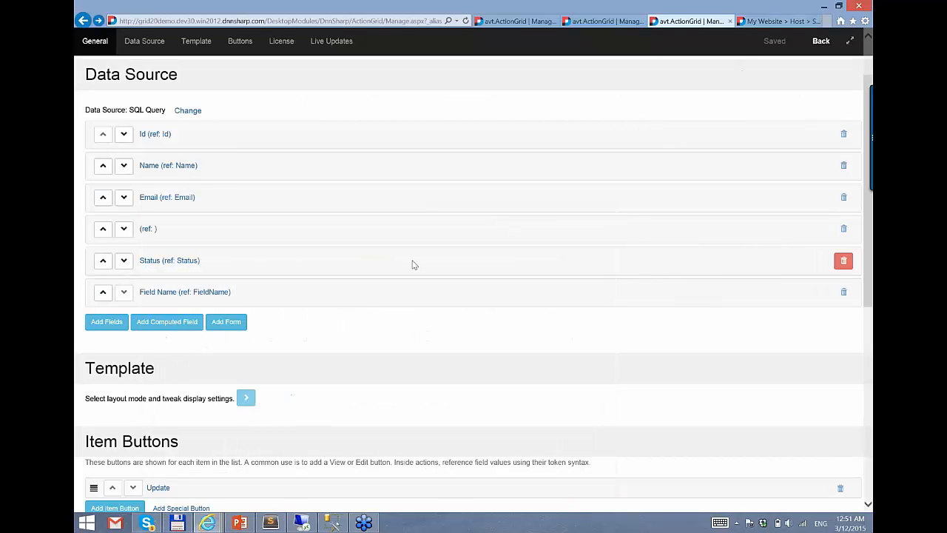
# - Add the special View Item button to the grid's item buttons
pyautogui.scroll(-2, 206, 335)
pyautogui.scroll(-3, 206, 335)
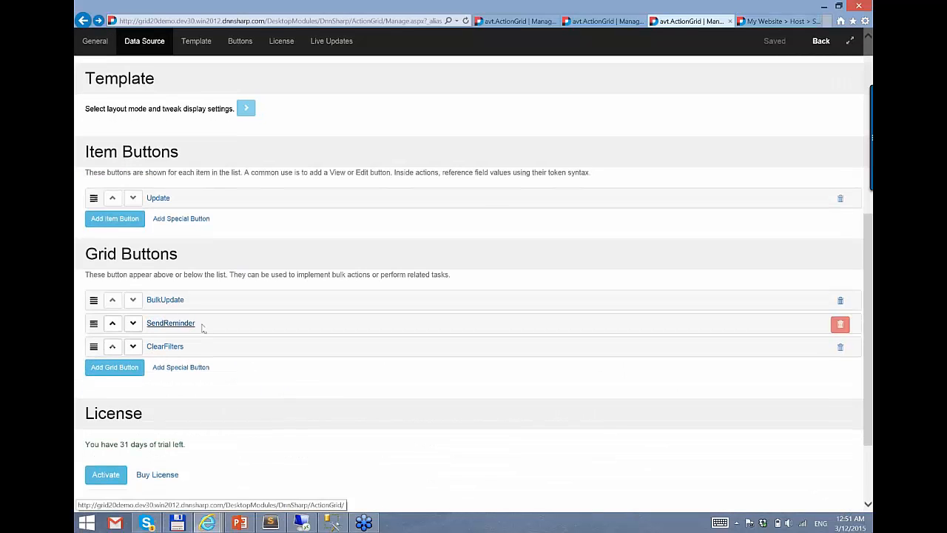
pyautogui.scroll(1, 281, 178)
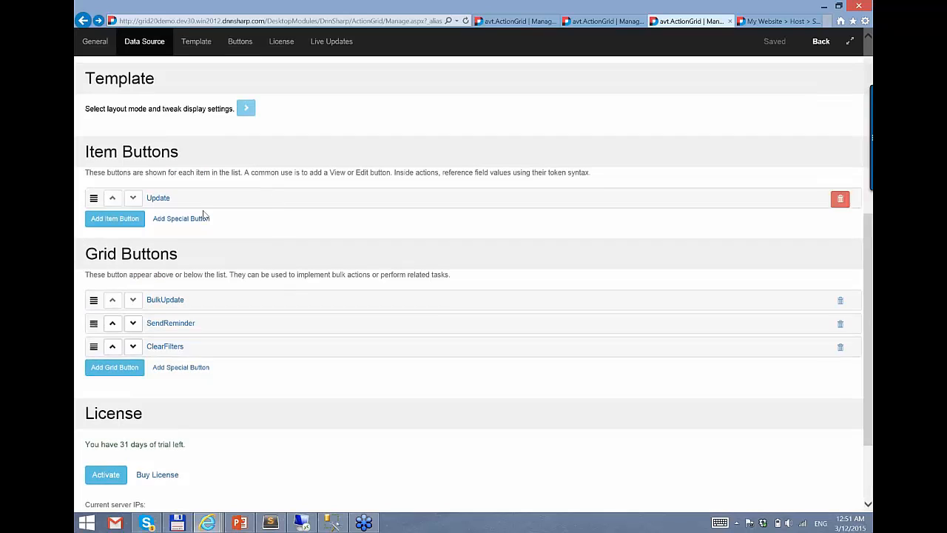
pyautogui.click(194, 218)
pyautogui.click(196, 222)
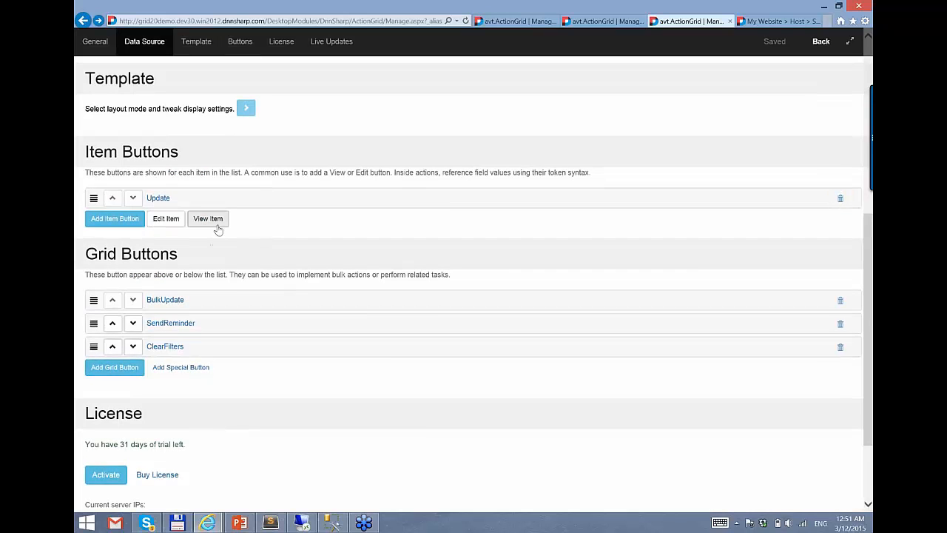
pyautogui.scroll(-2, 437, 354)
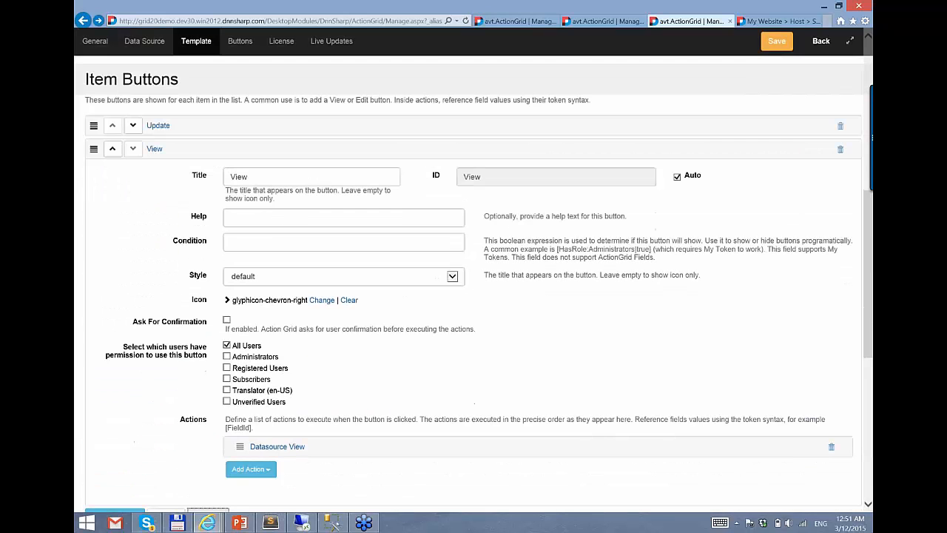
# - Expand the View button's Datasource View action and enable Open in Popup
pyautogui.click(288, 379)
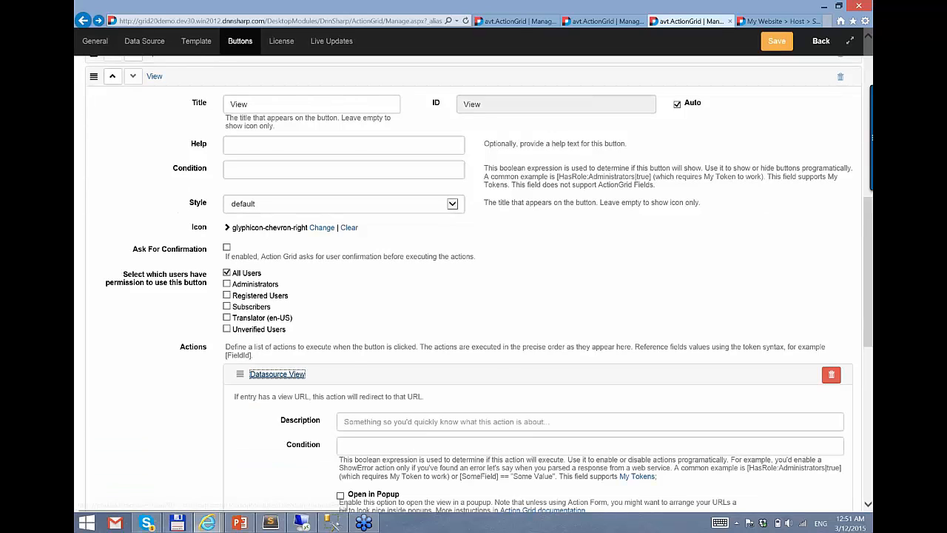
pyautogui.scroll(-2, 382, 355)
pyautogui.click(381, 352)
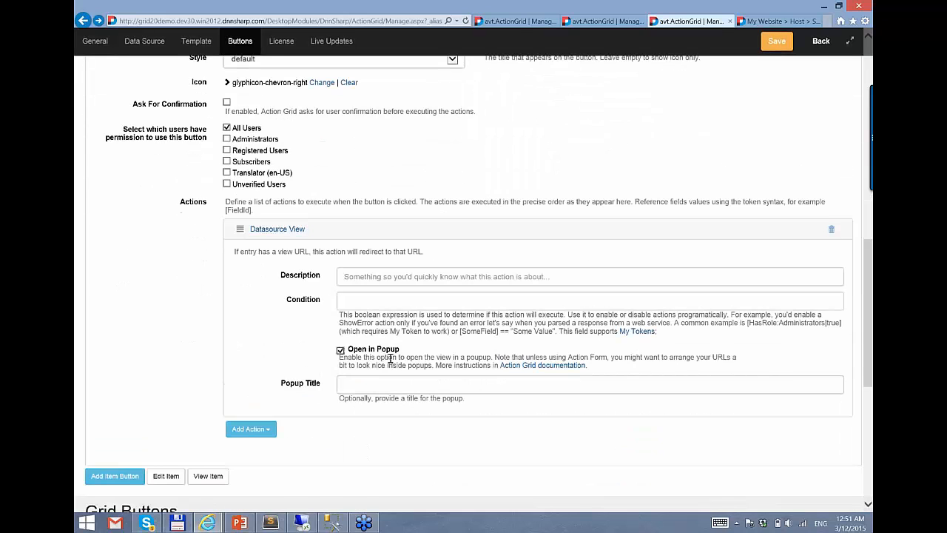
# - Set the SQL data source's View Url to /home.aspx?id=[Id] and update the data source
pyautogui.scroll(9, 360, 278)
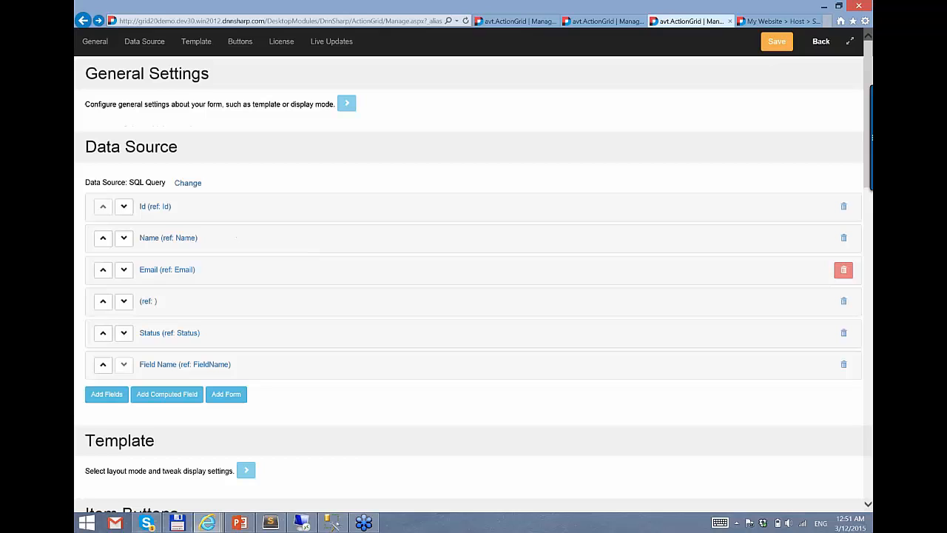
pyautogui.click(187, 183)
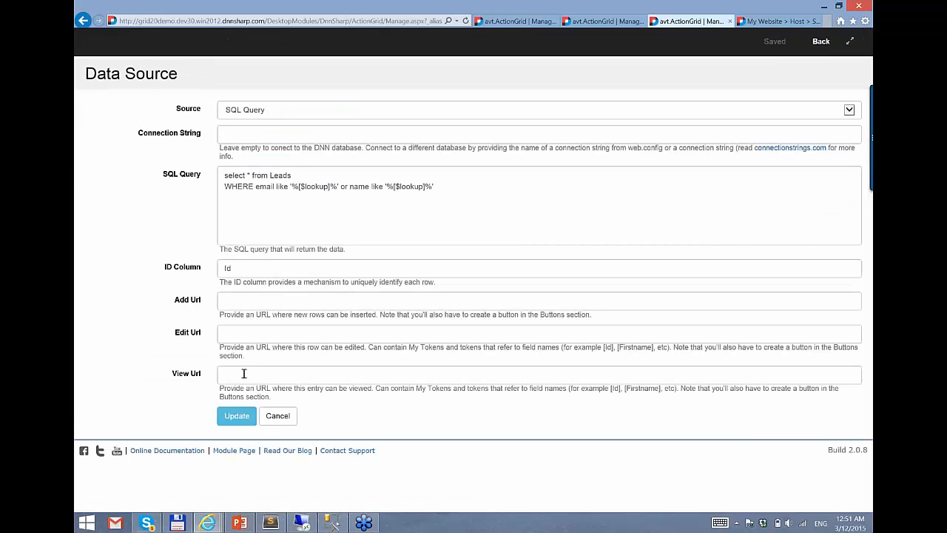
pyautogui.click(244, 373)
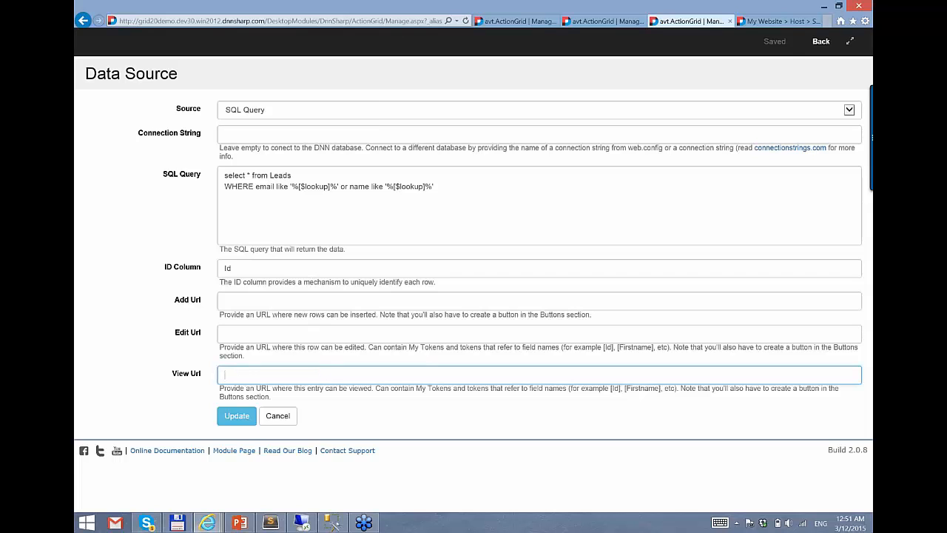
pyautogui.write('/')
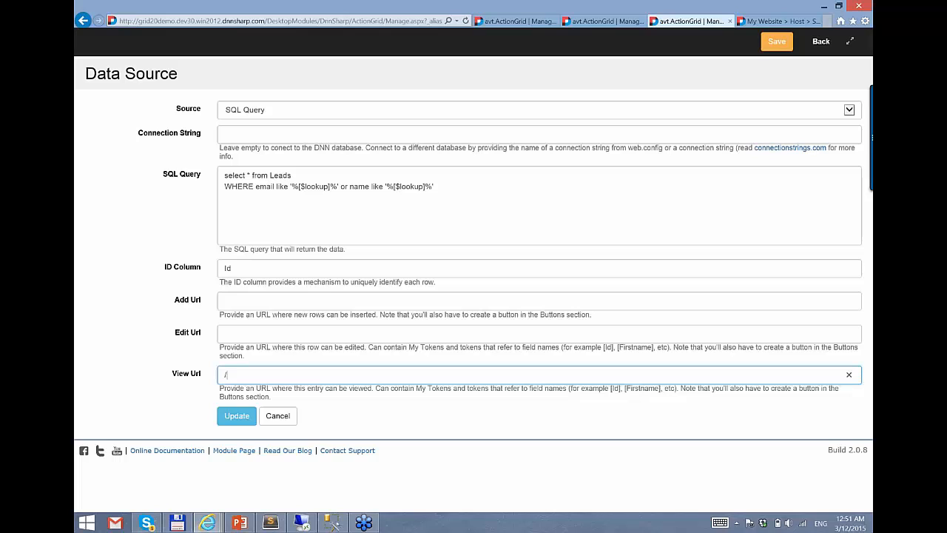
pyautogui.write('hmo')
pyautogui.press('BackSpace')
pyautogui.press('BackSpace')
pyautogui.write('ome.aspx')
pyautogui.click(237, 417)
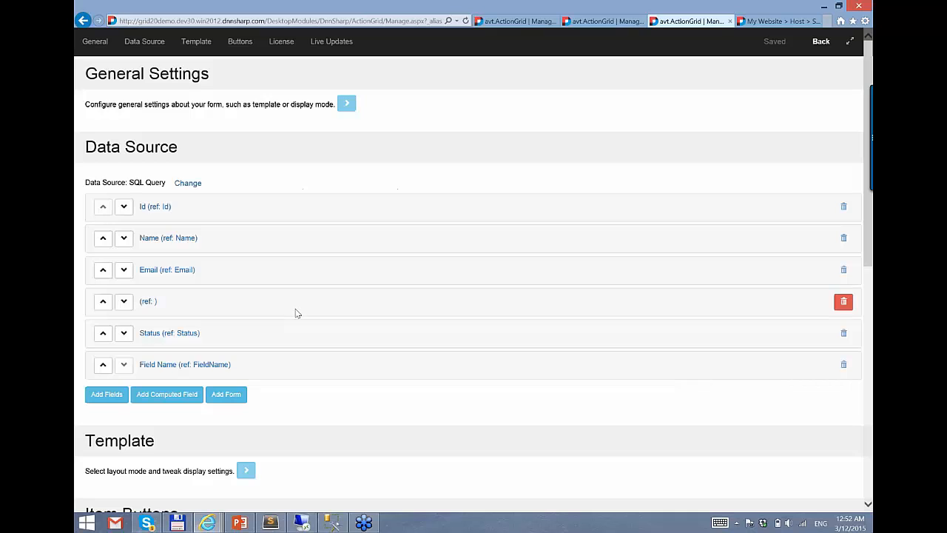
# - Return to the Action Grid 2.0 page, view the third item in its popup, look through the content, and close the popup
pyautogui.scroll(-3, 295, 315)
pyautogui.scroll(2, 312, 334)
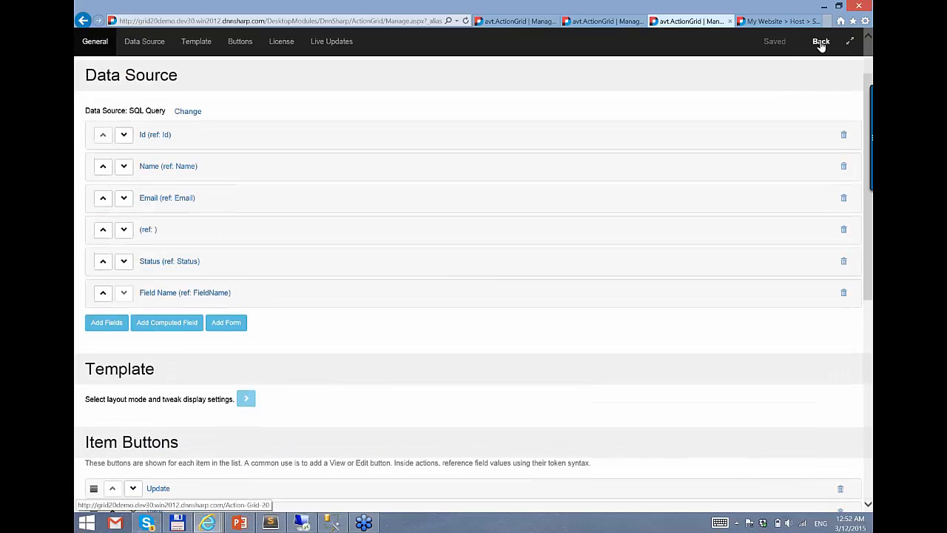
pyautogui.click(820, 41)
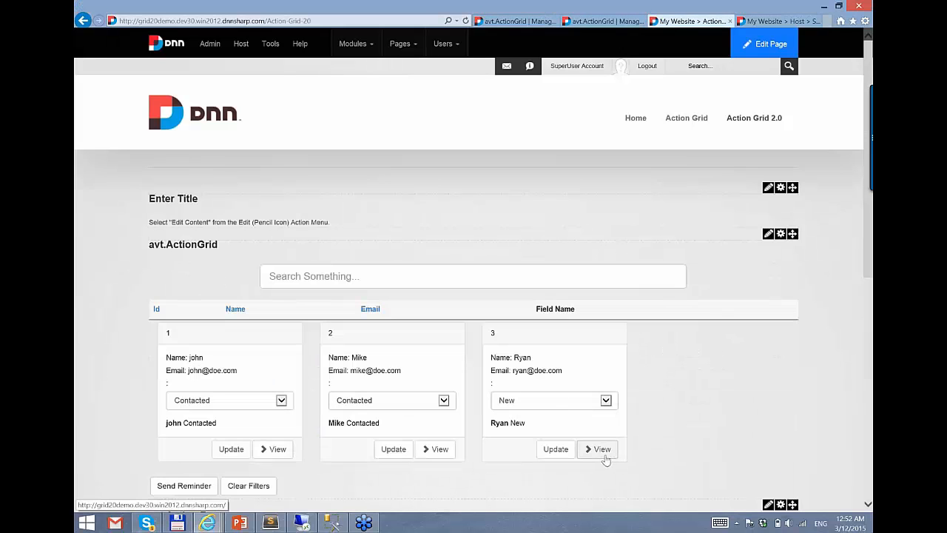
pyautogui.click(600, 449)
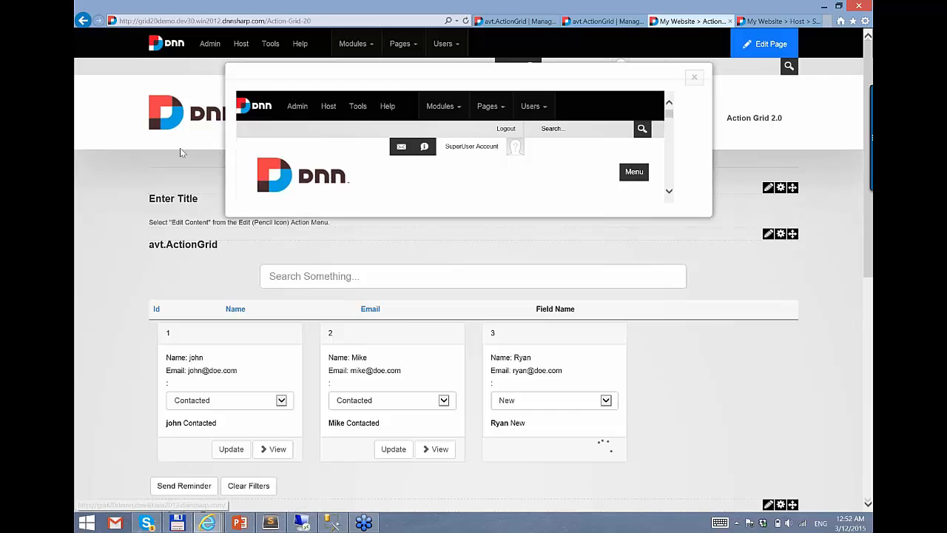
pyautogui.scroll(-1, 574, 239)
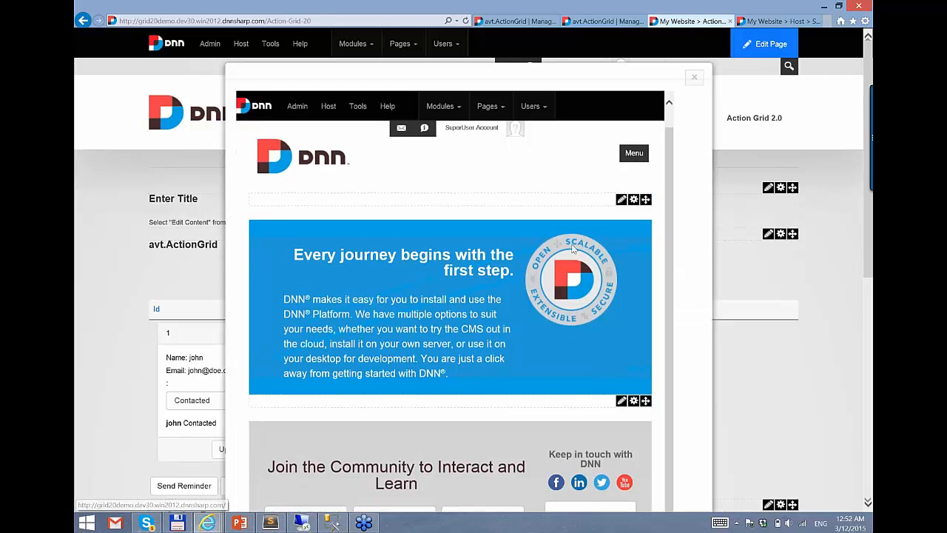
pyautogui.scroll(-3, 573, 249)
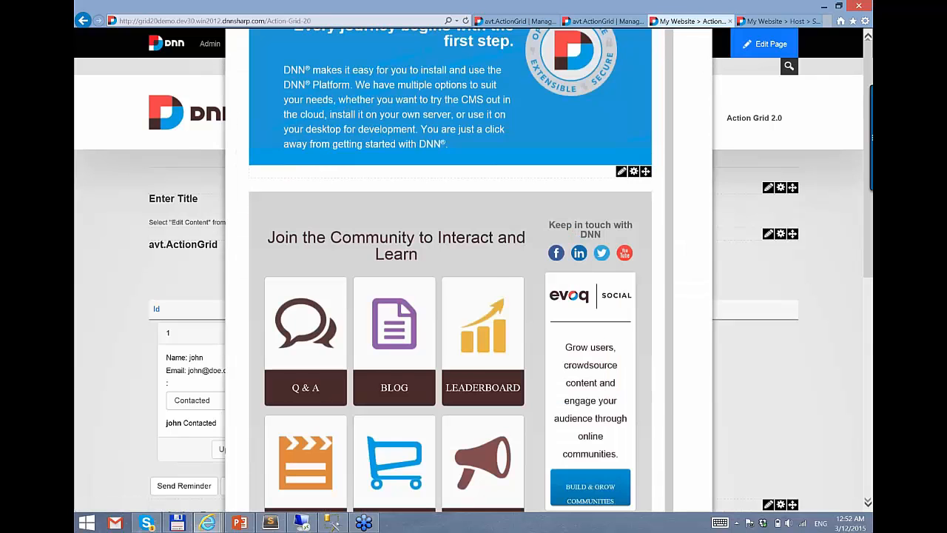
pyautogui.scroll(4, 574, 248)
pyautogui.click(694, 74)
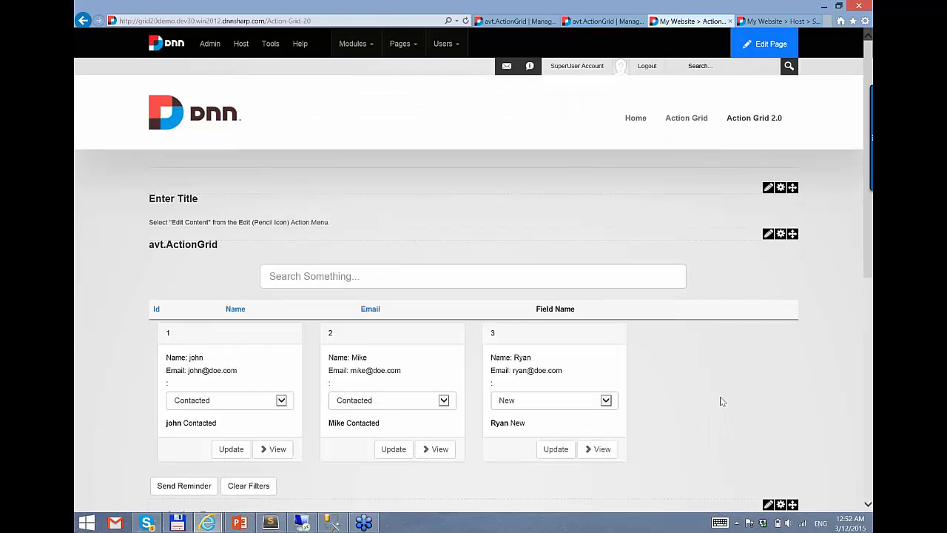
pyautogui.scroll(-2, 722, 401)
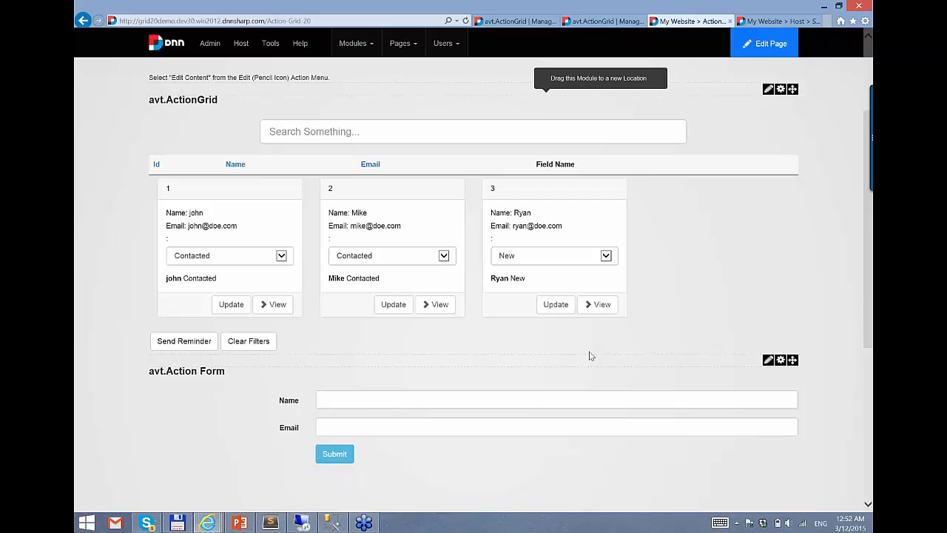
pyautogui.click(826, 22)
pyautogui.write('dnnlight.com/')
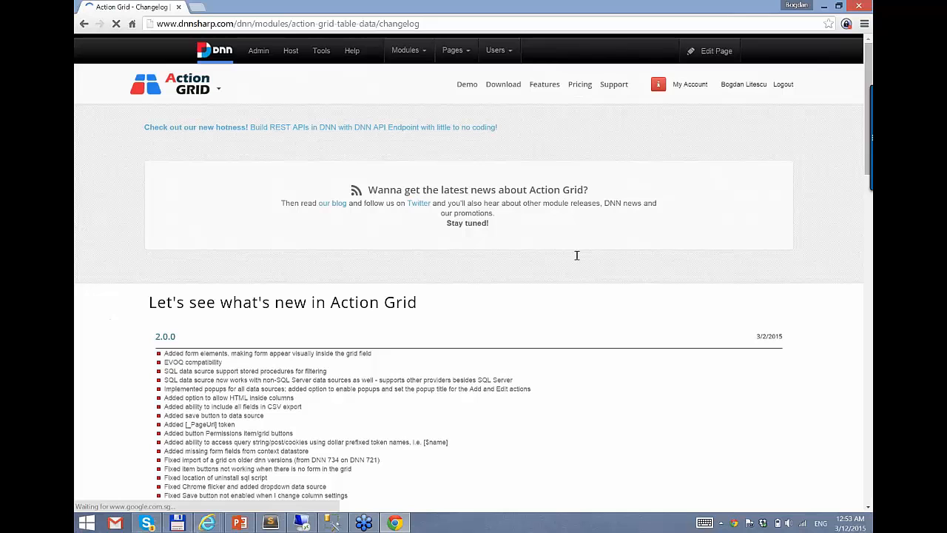
# - Review the additions and fixes listed for version 2.0.0 in the changelog, and switch to the Highlights slide in PowerPoint
pyautogui.scroll(-1, 380, 228)
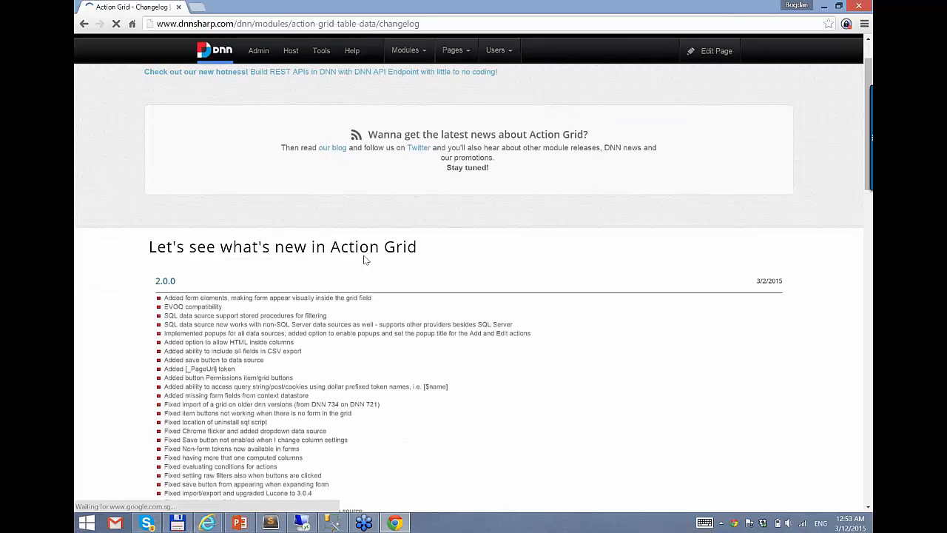
pyautogui.scroll(-2, 465, 345)
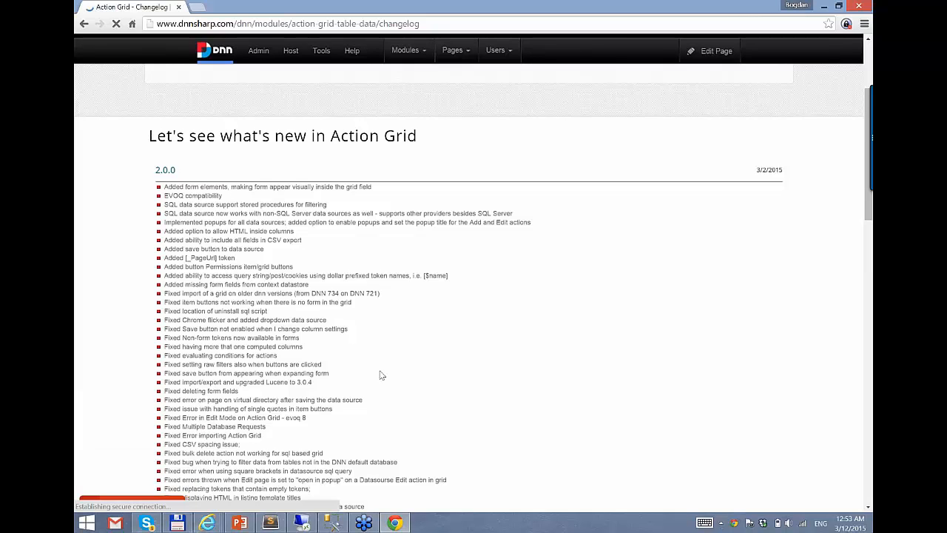
pyautogui.scroll(-3, 380, 375)
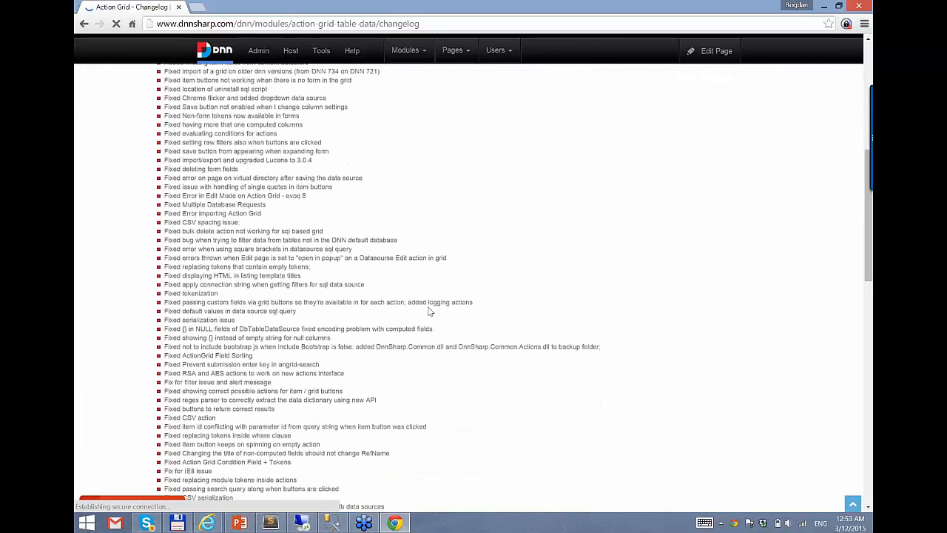
pyautogui.scroll(-1, 540, 437)
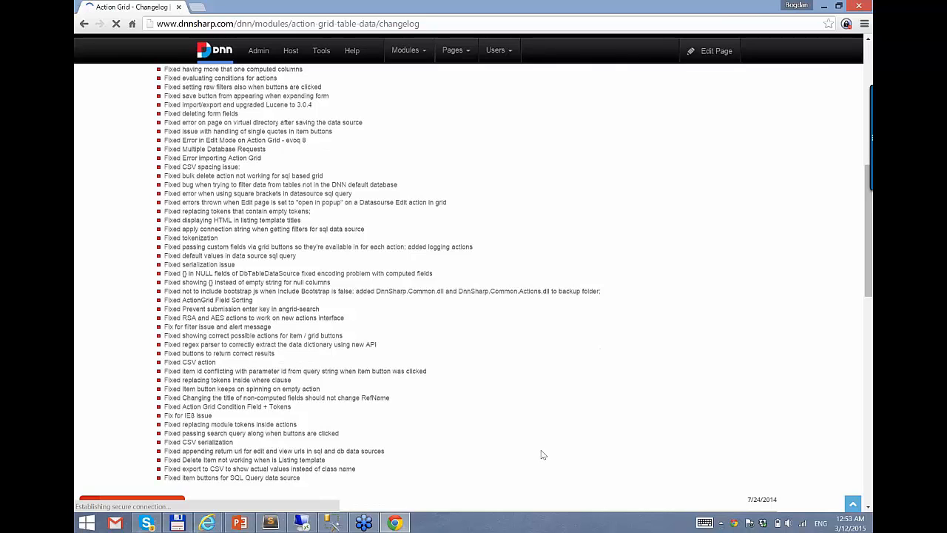
pyautogui.scroll(2, 543, 462)
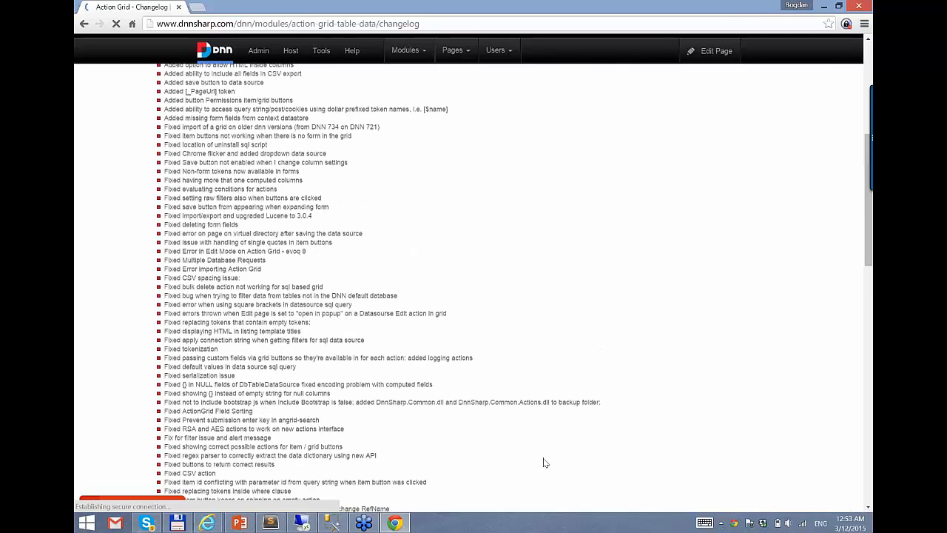
pyautogui.scroll(-2, 543, 462)
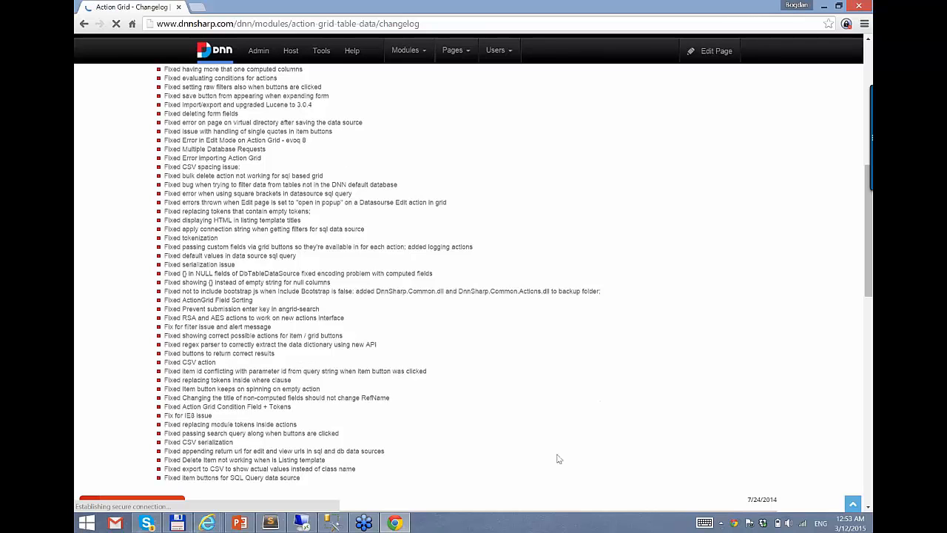
pyautogui.scroll(1, 560, 440)
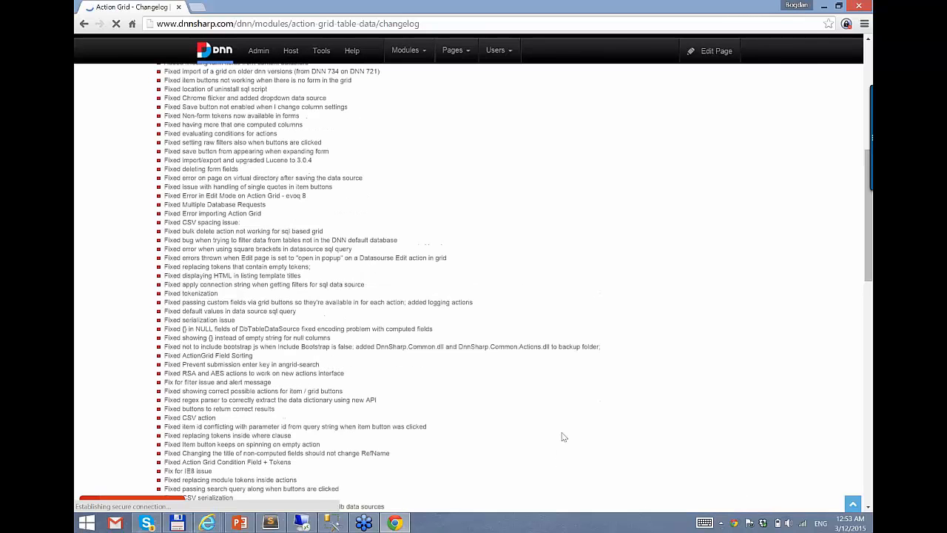
pyautogui.scroll(3, 518, 377)
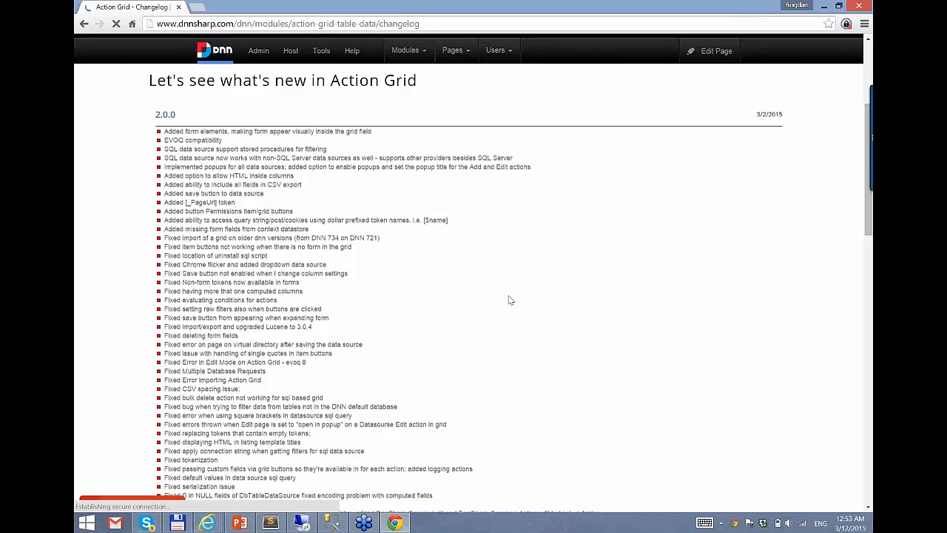
pyautogui.scroll(2, 509, 298)
pyautogui.scroll(1, 565, 317)
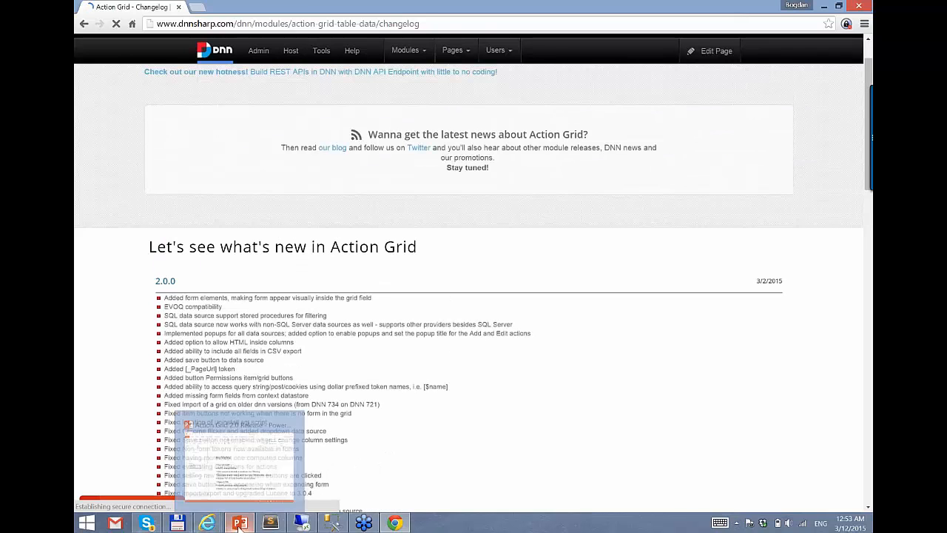
pyautogui.click(239, 523)
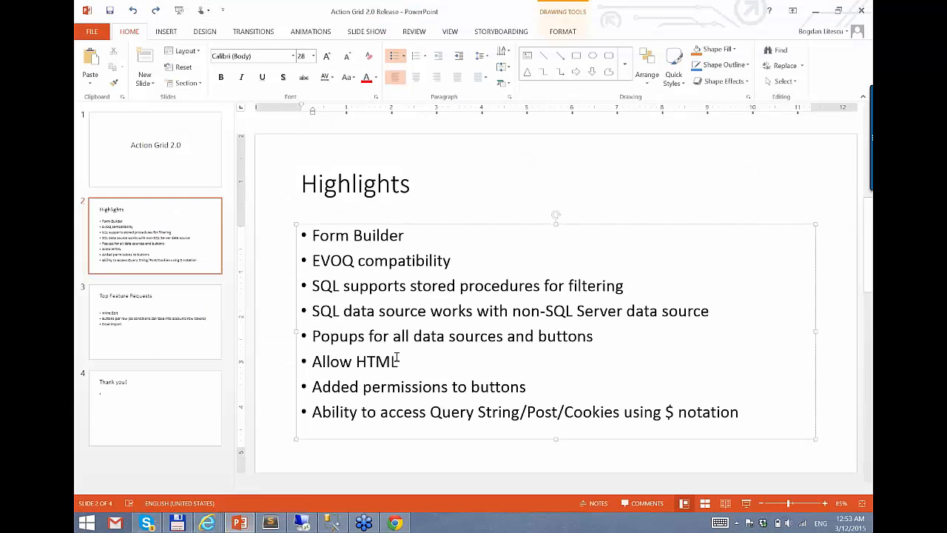
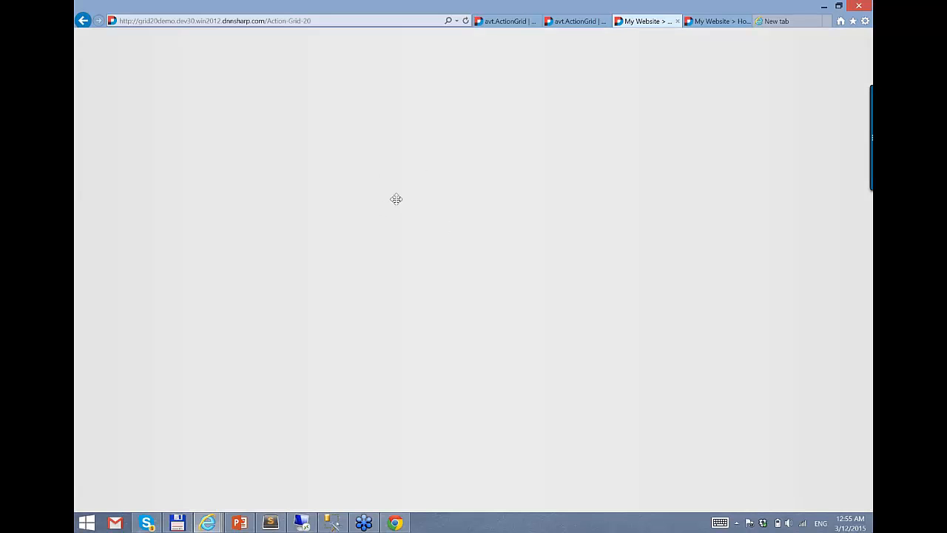
# - In the grid on the page, sort the items by Name in ascending and then descending order
pyautogui.scroll(-2, 331, 383)
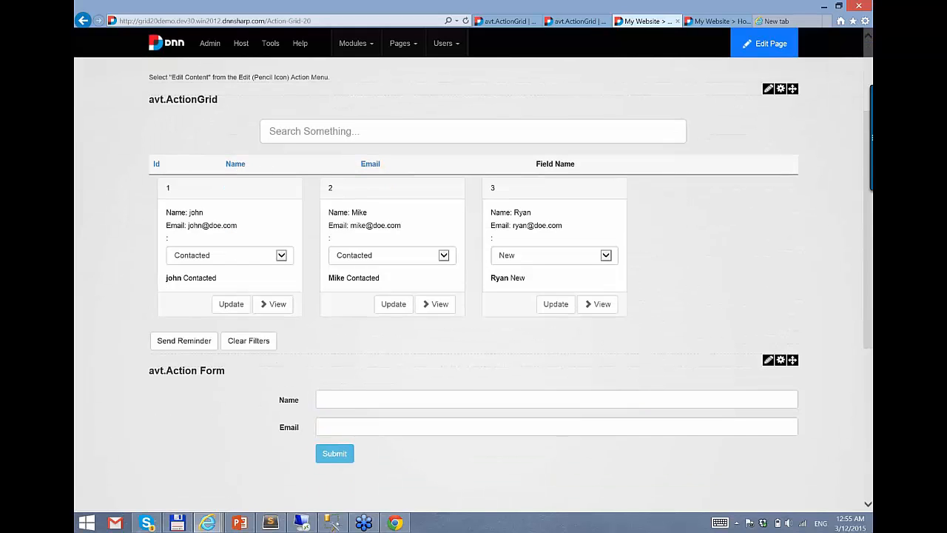
pyautogui.click(234, 165)
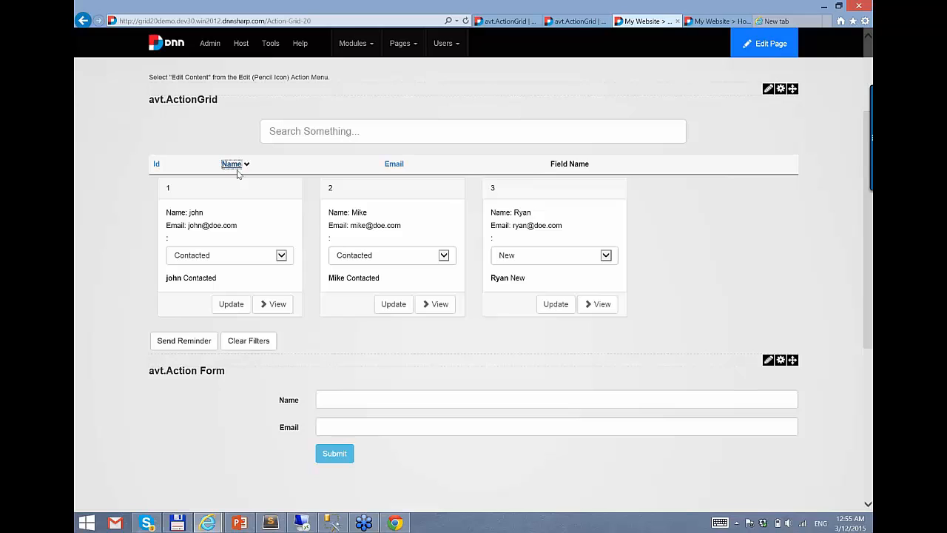
pyautogui.scroll(-1, 342, 201)
pyautogui.click(233, 93)
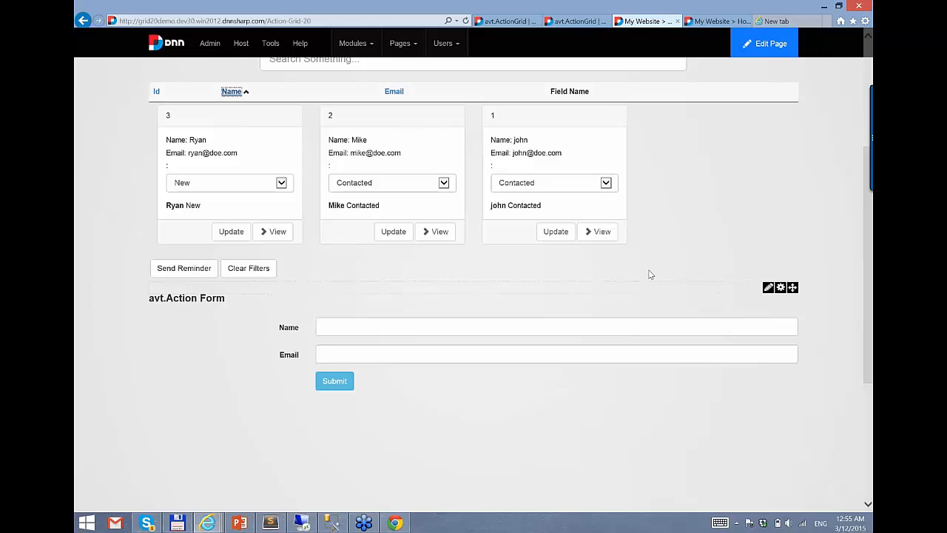
# - Open the grid's full-screen management and bring up its SQL Query data source for editing
pyautogui.scroll(1, 737, 110)
pyautogui.moveTo(779, 89)
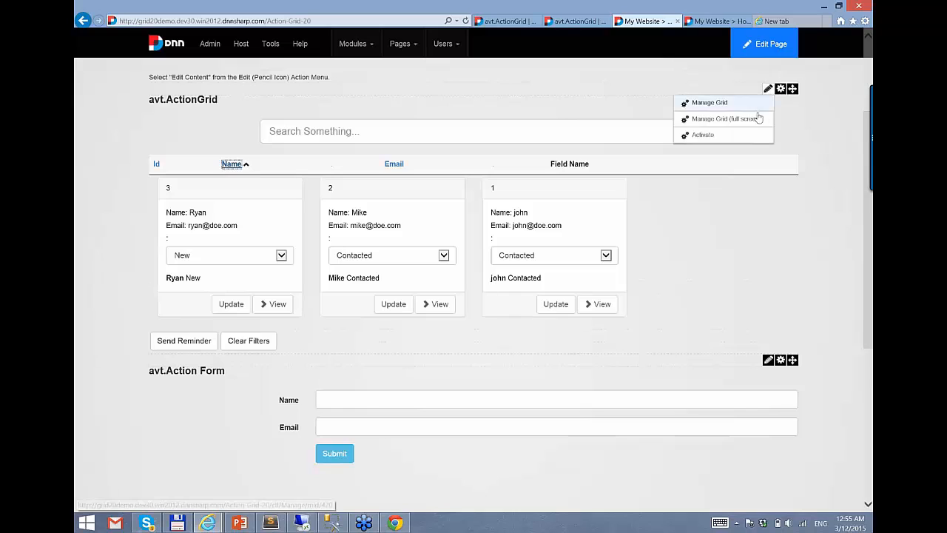
pyautogui.click(758, 119)
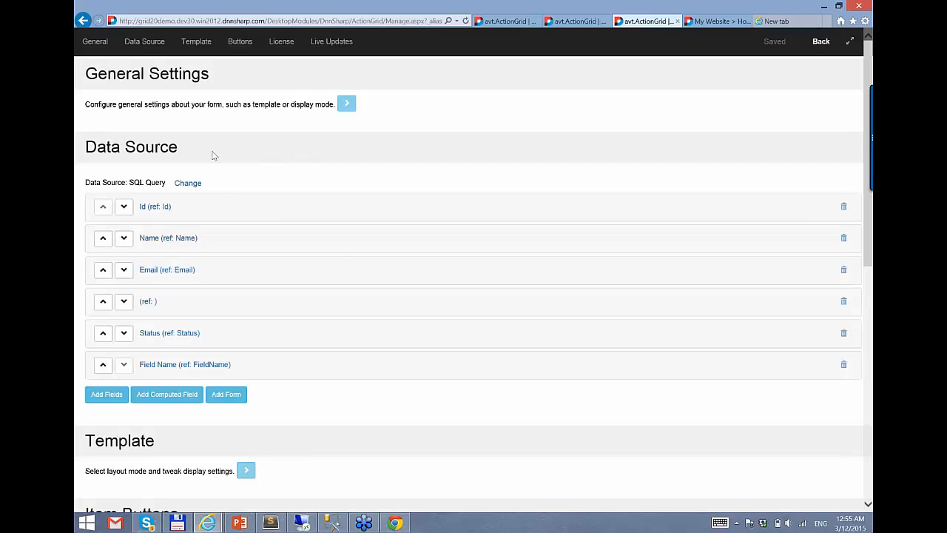
pyautogui.click(187, 184)
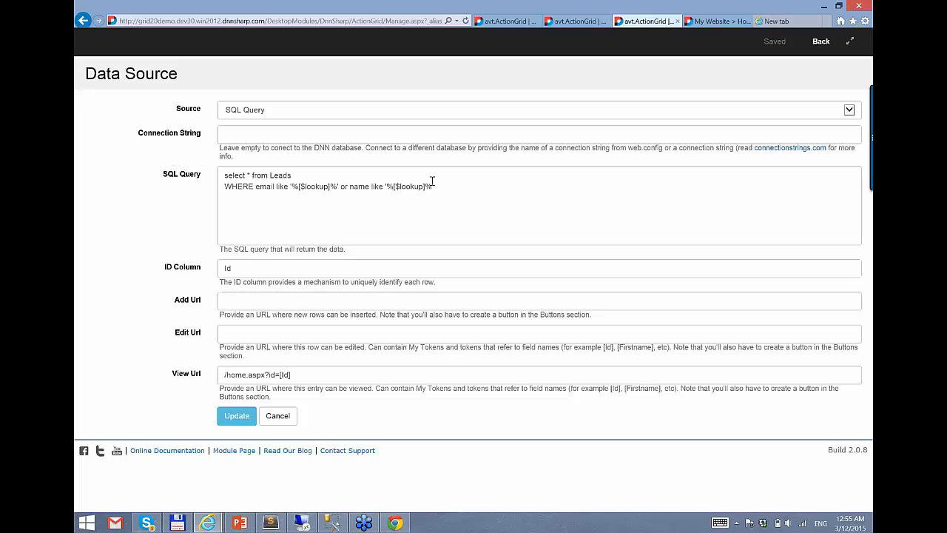
# - Add an "order by Email" line to the end of the SQL query, save it, and return to the grid page
pyautogui.click(477, 192)
pyautogui.press('Return')
pyautogui.write('order ')
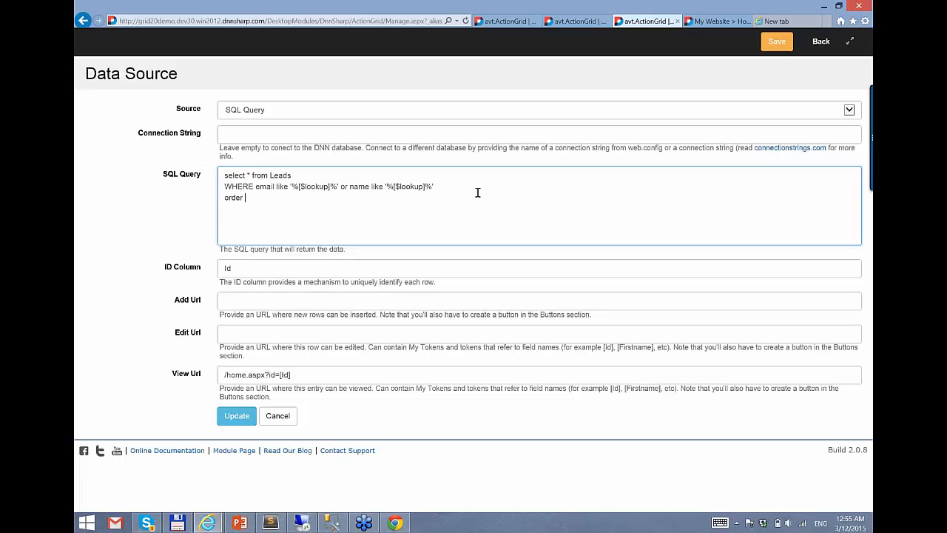
pyautogui.write('by Email')
pyautogui.click(775, 41)
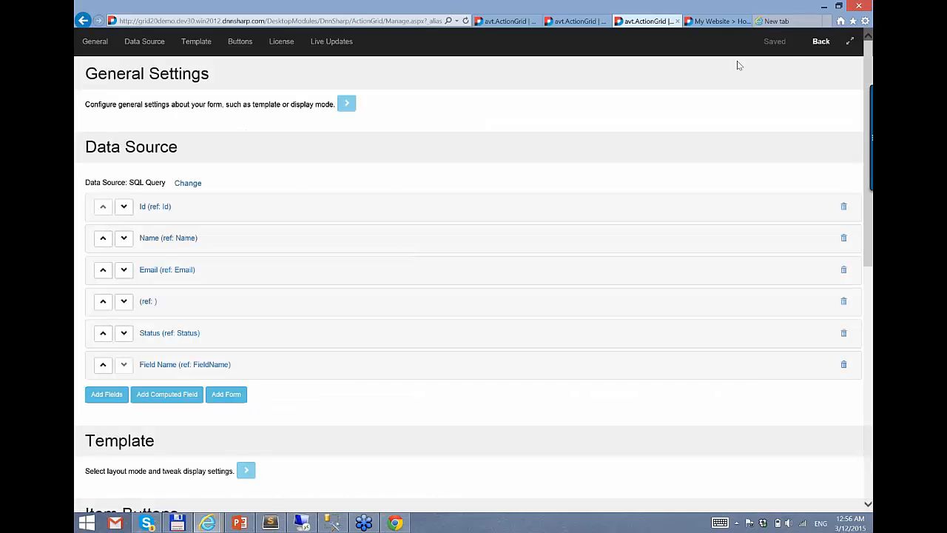
pyautogui.click(822, 42)
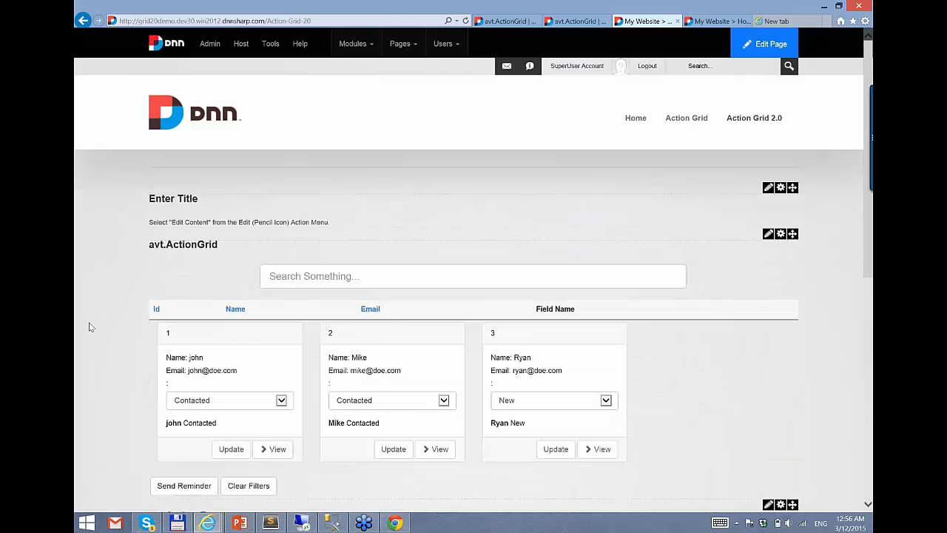
# - Sort the grid items by Name, and reopen the grid's SQL Query data source to review its ordering line
pyautogui.scroll(-2, 114, 293)
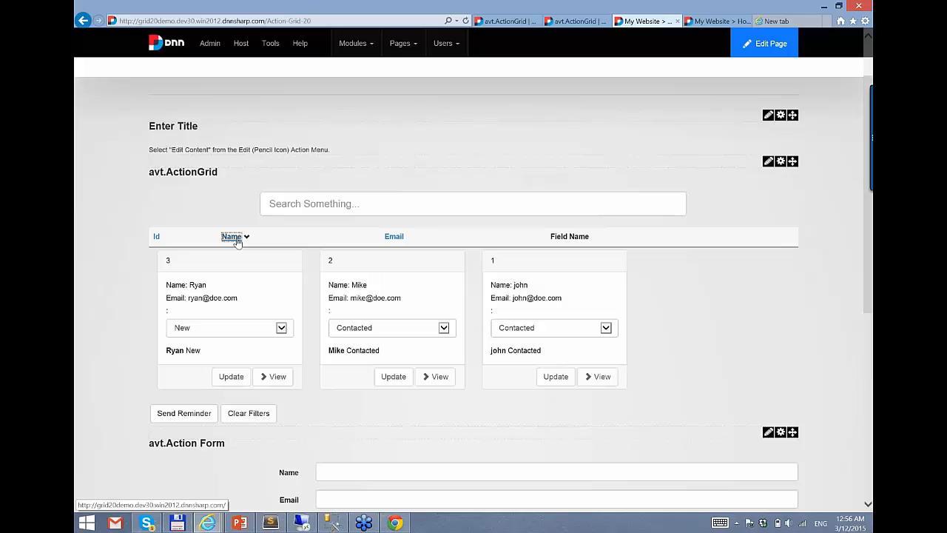
pyautogui.click(232, 237)
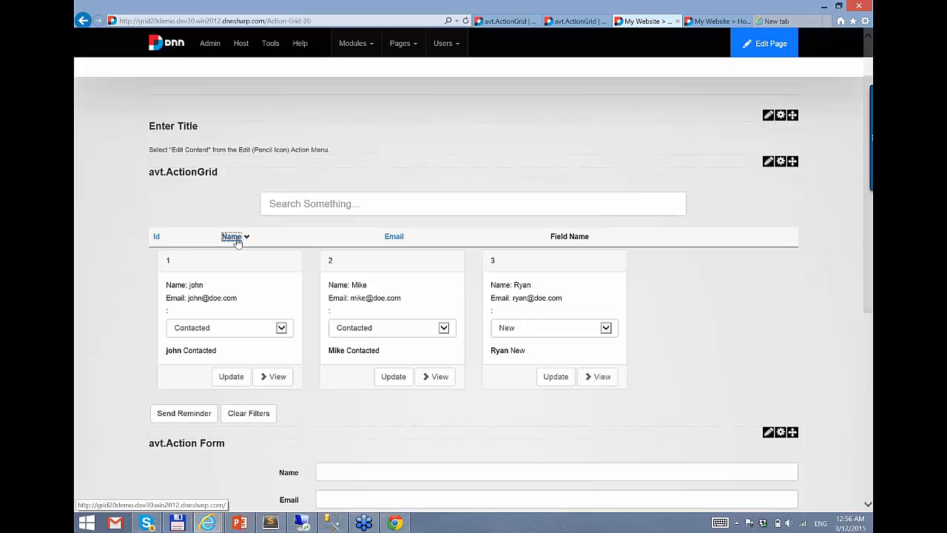
pyautogui.click(77, 21)
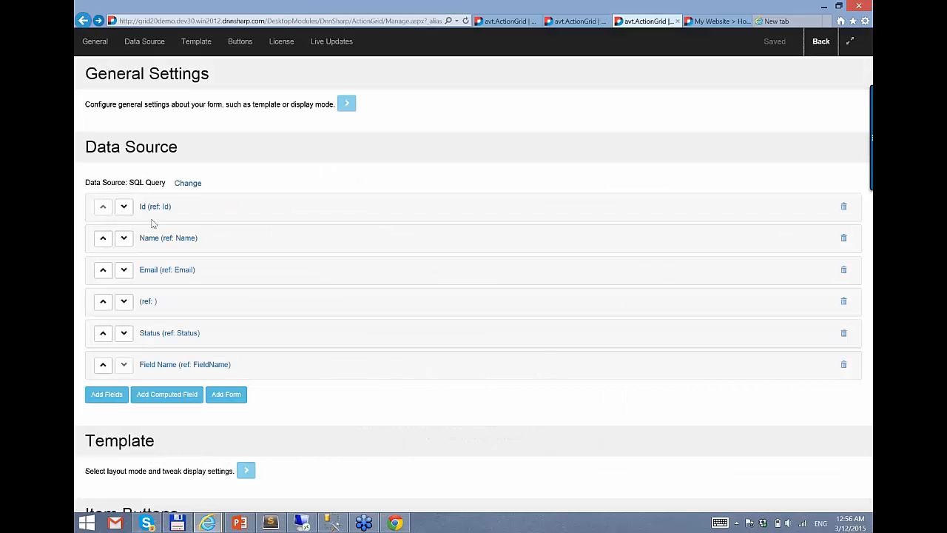
pyautogui.click(188, 183)
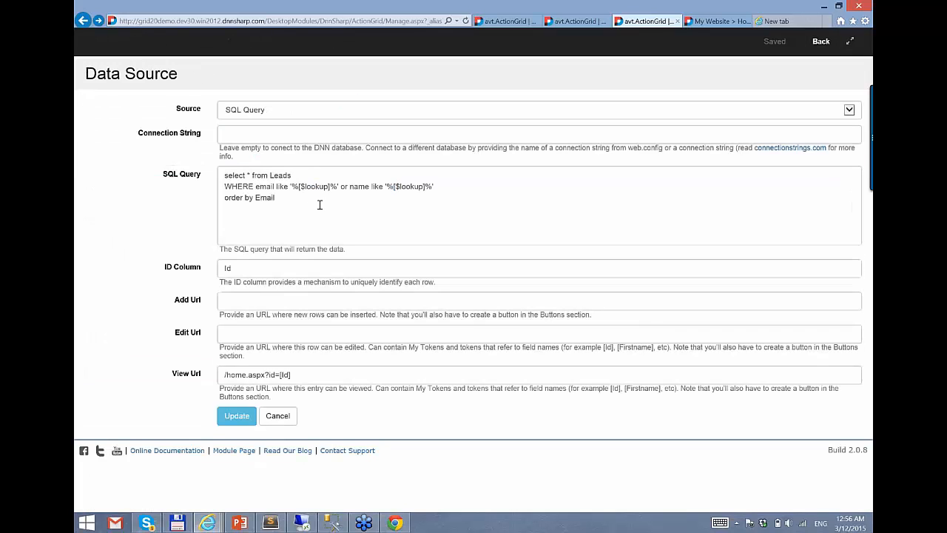
pyautogui.click(321, 204)
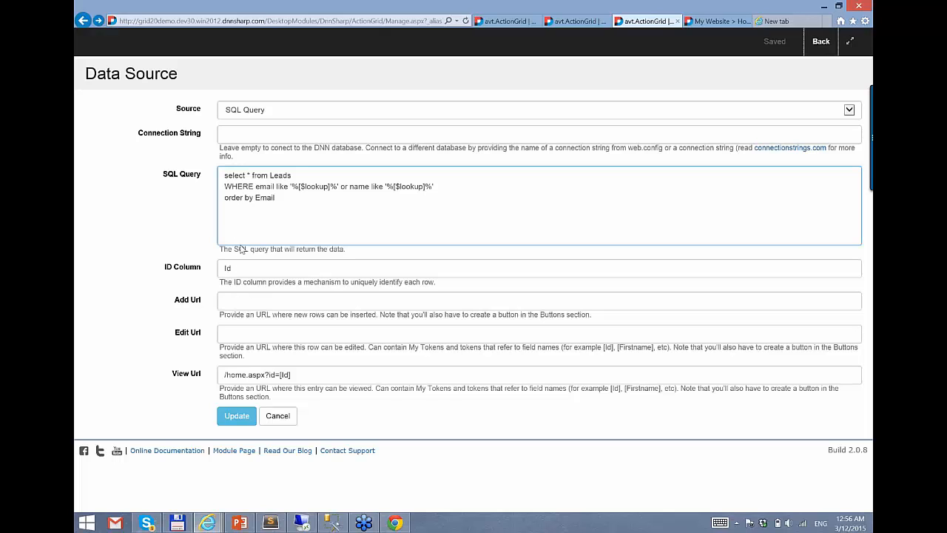
# - Return to the grid page and sort the items by Name in ascending and then descending order
pyautogui.hotkey('alt', 'Right')
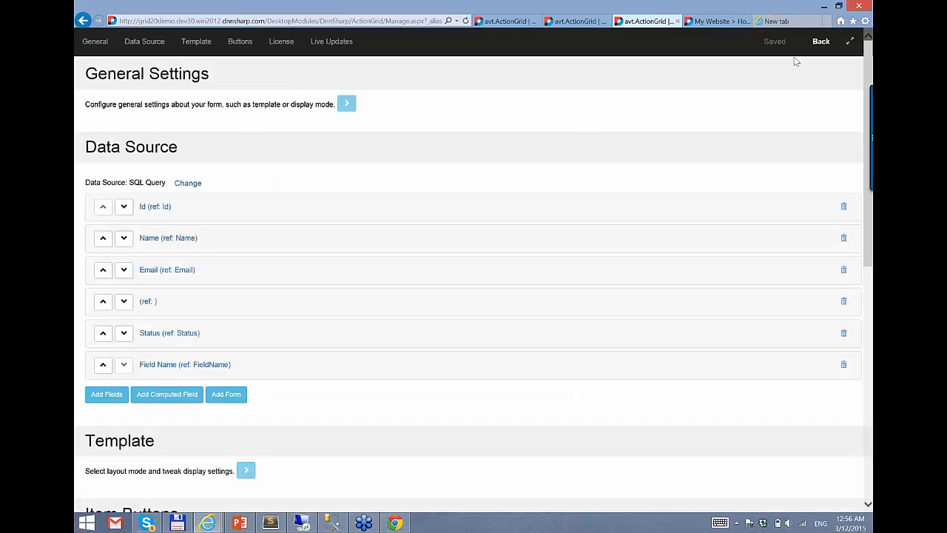
pyautogui.click(281, 333)
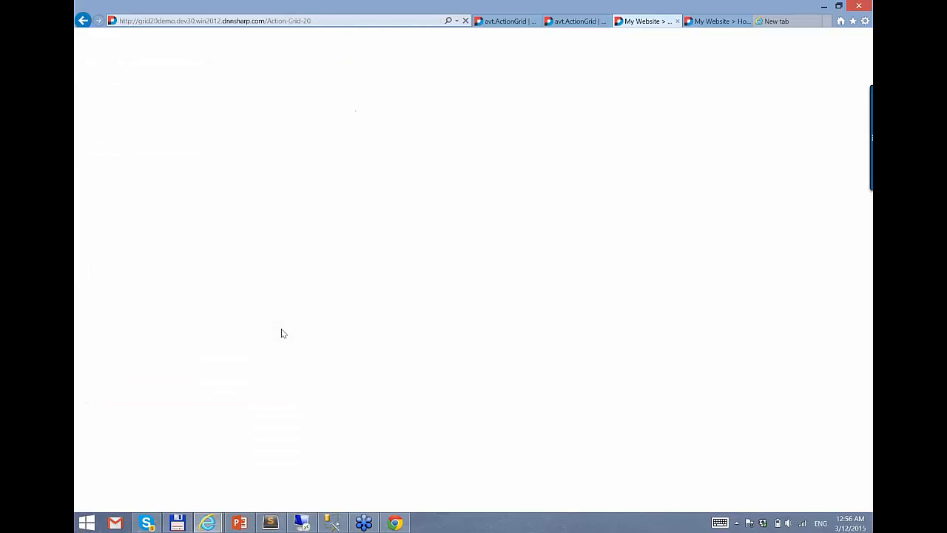
pyautogui.scroll(-3, 317, 222)
pyautogui.scroll(-1, 317, 220)
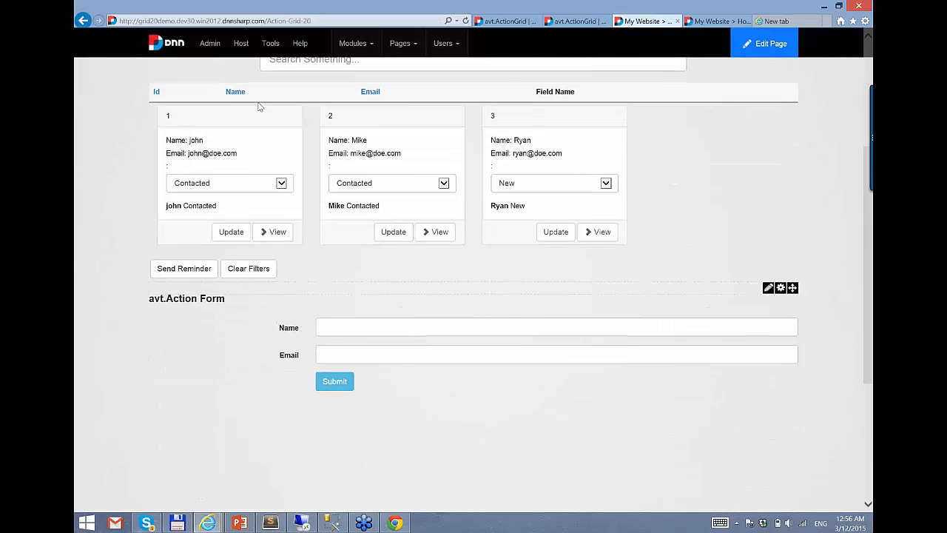
pyautogui.click(232, 92)
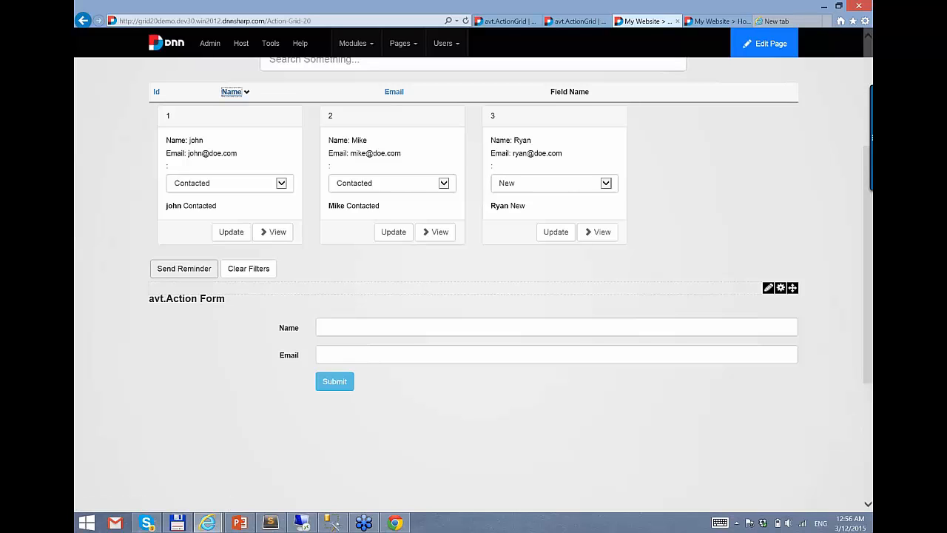
pyautogui.click(232, 91)
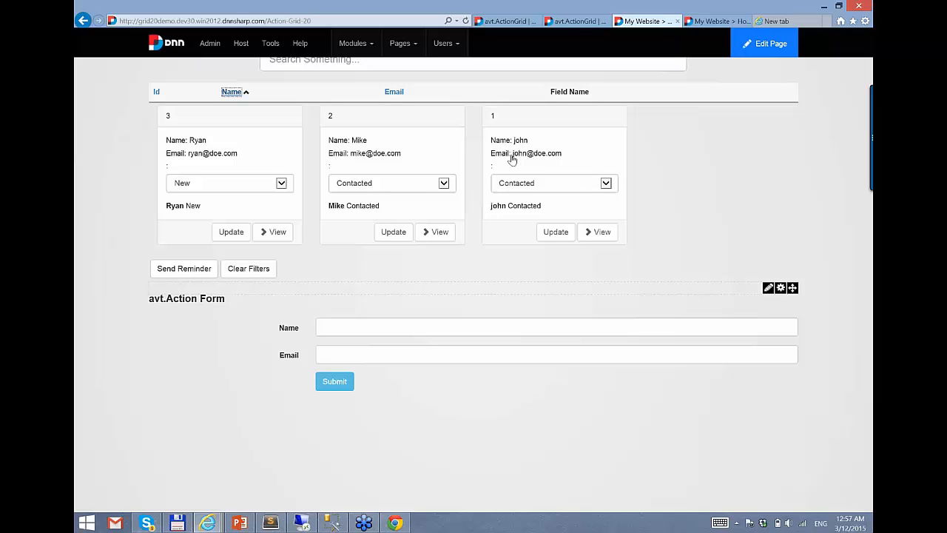
pyautogui.scroll(3, 387, 412)
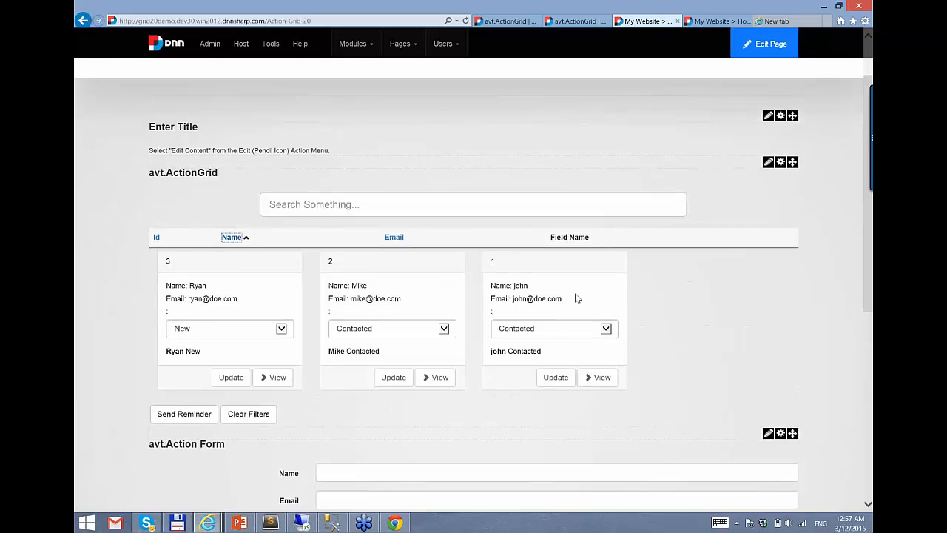
pyautogui.scroll(2, 576, 297)
pyautogui.scroll(-3, 574, 281)
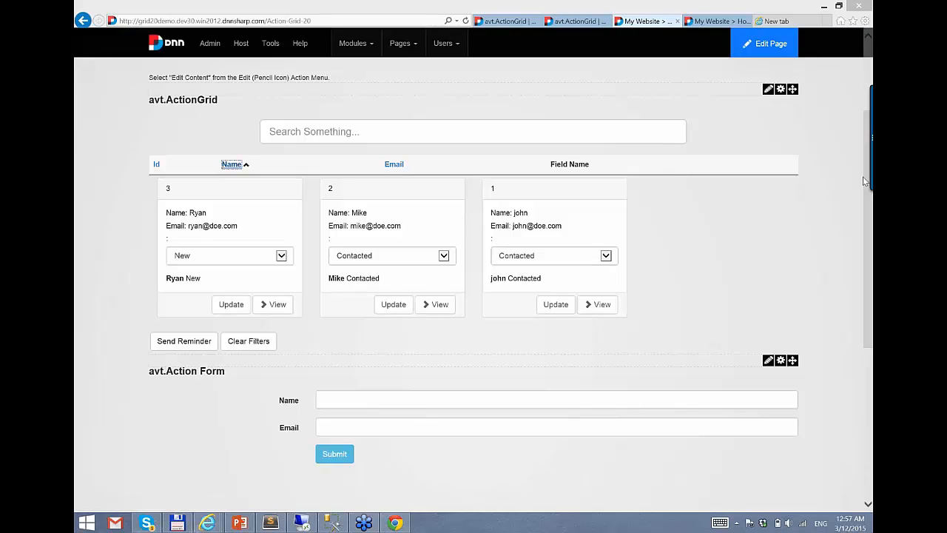
# - Open the grid's full-screen management and add a computed field titled "Image" to the data source
pyautogui.moveTo(768, 90)
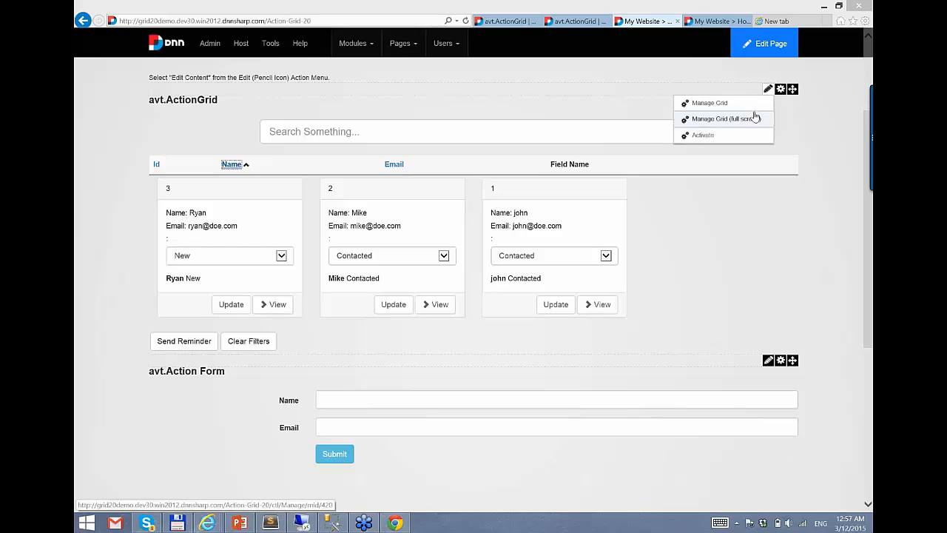
pyautogui.click(754, 118)
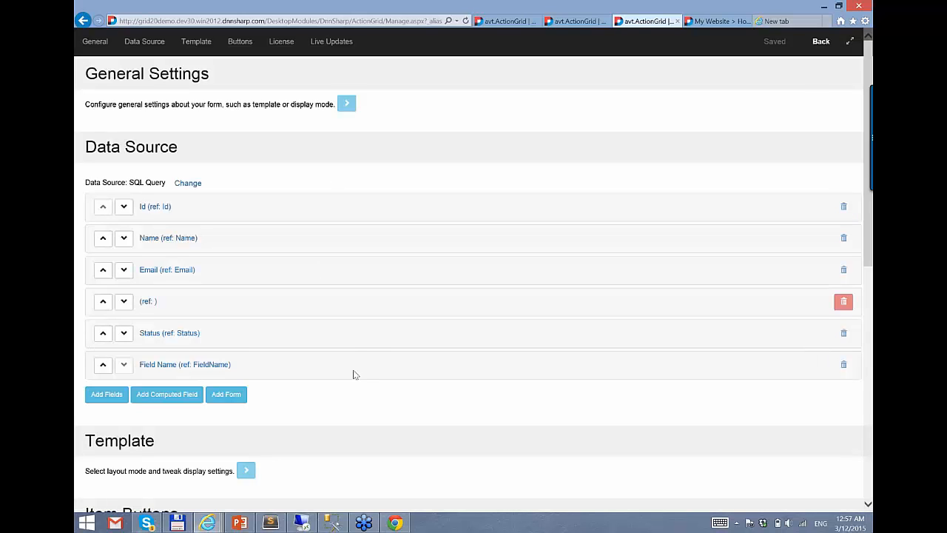
pyautogui.scroll(-1, 220, 303)
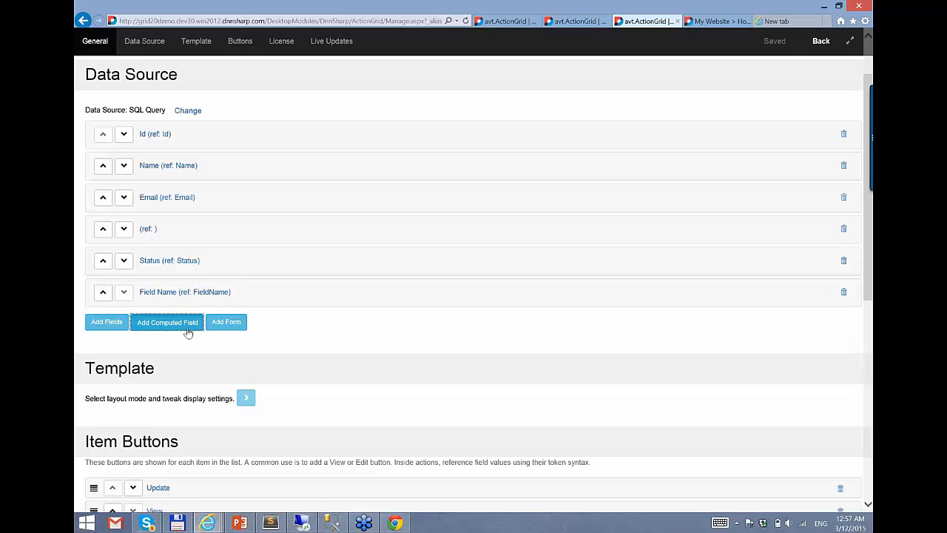
pyautogui.click(186, 332)
pyautogui.scroll(-1, 311, 348)
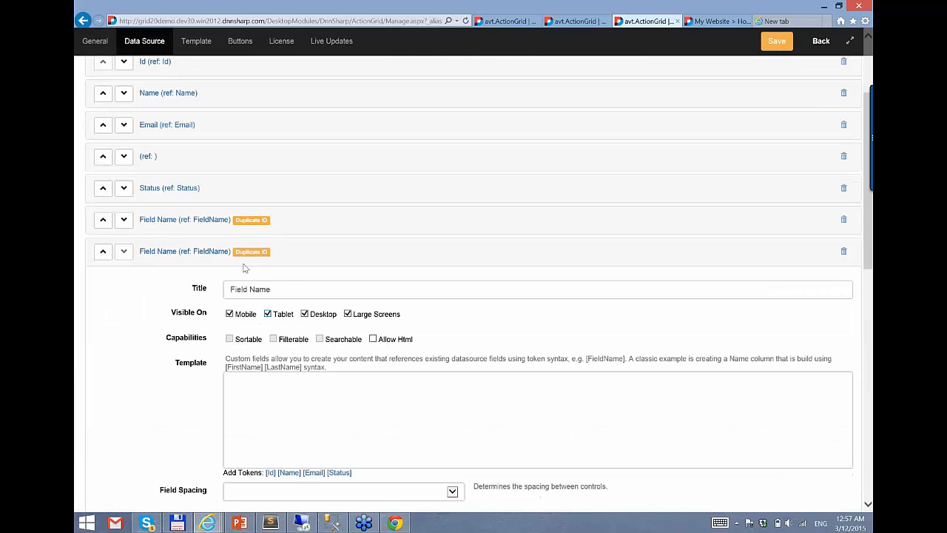
pyautogui.moveTo(279, 286); pyautogui.dragTo(80, 289)
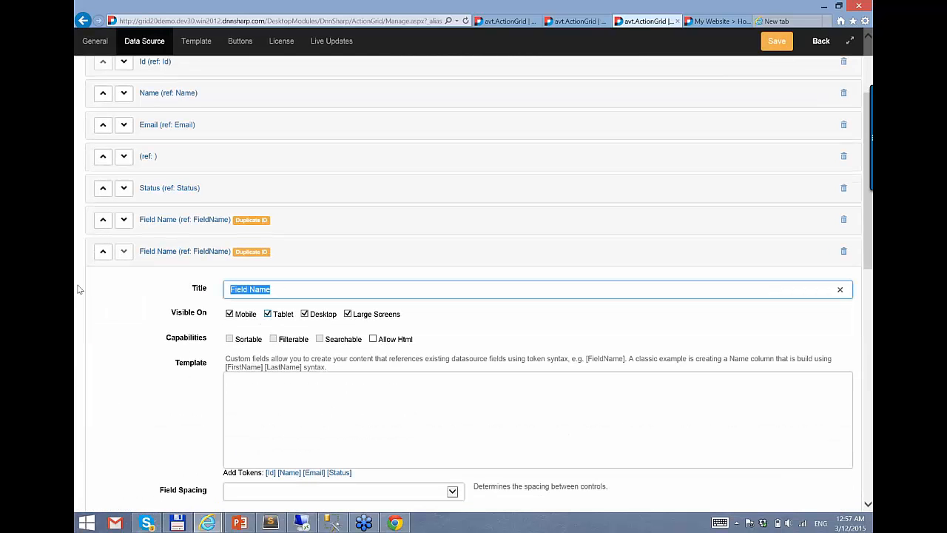
pyautogui.write('Image')
# - Enter <img src="[Avatar]" /> as the template of the Image field
pyautogui.scroll(-2, 235, 393)
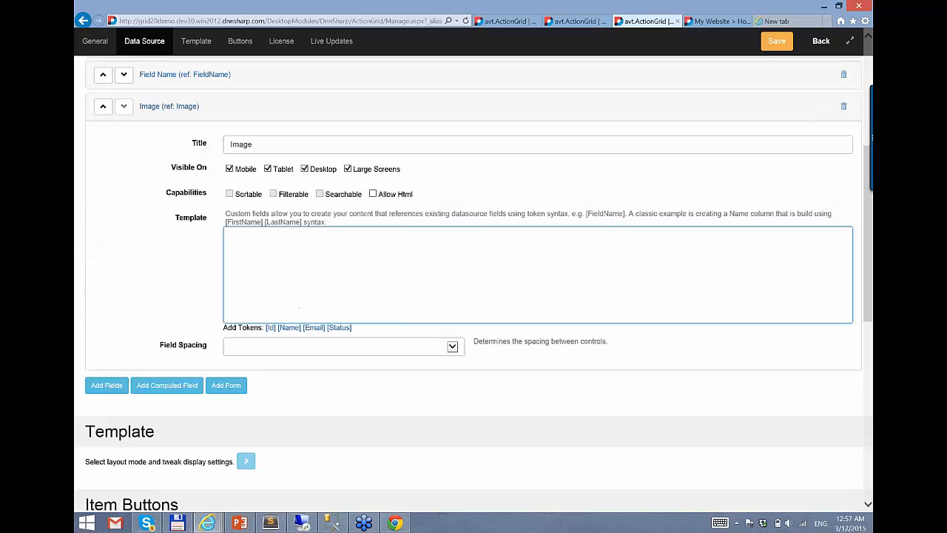
pyautogui.write('img src=@@')
pyautogui.press('BackSpace')
pyautogui.press('BackSpace')
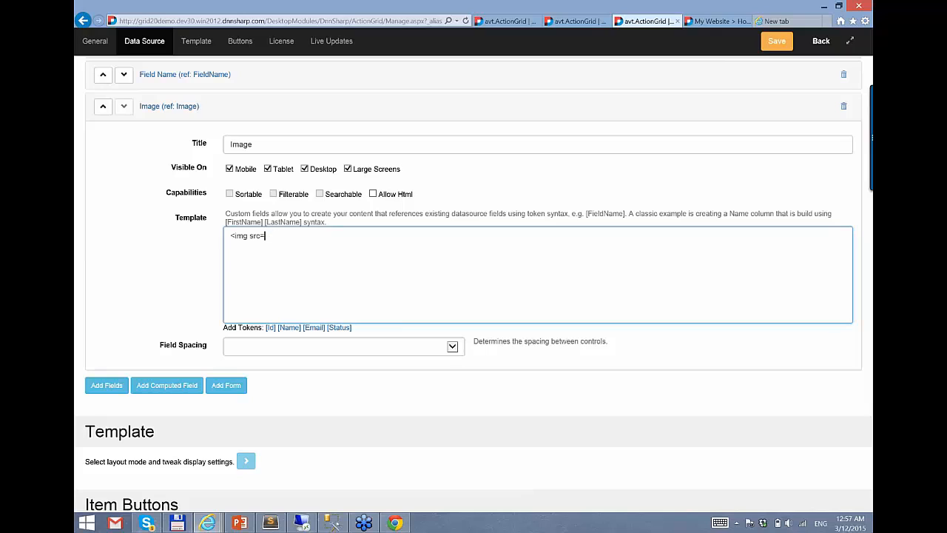
pyautogui.write('"[Avatar]" />')
pyautogui.hotkey('ctrl', 'a')
pyautogui.click(502, 264)
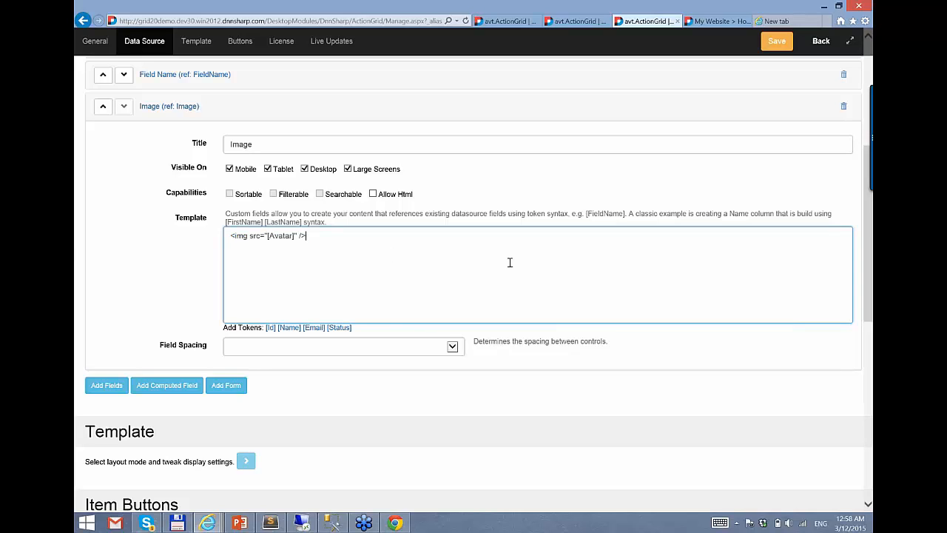
pyautogui.doubleClick(290, 235)
pyautogui.click(321, 279)
pyautogui.scroll(3, 392, 288)
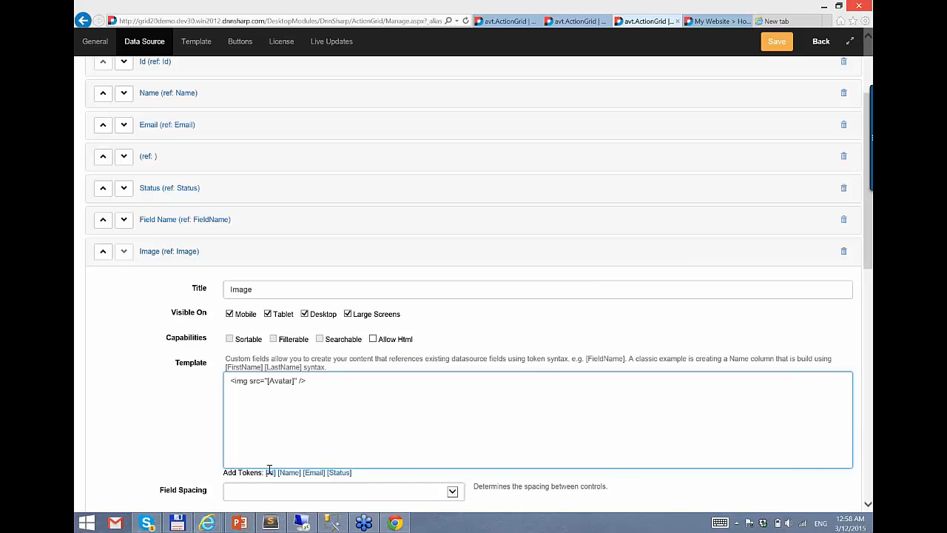
# - Switch to Total Commander and look through the local website's bin folder from its start
pyautogui.click(253, 507)
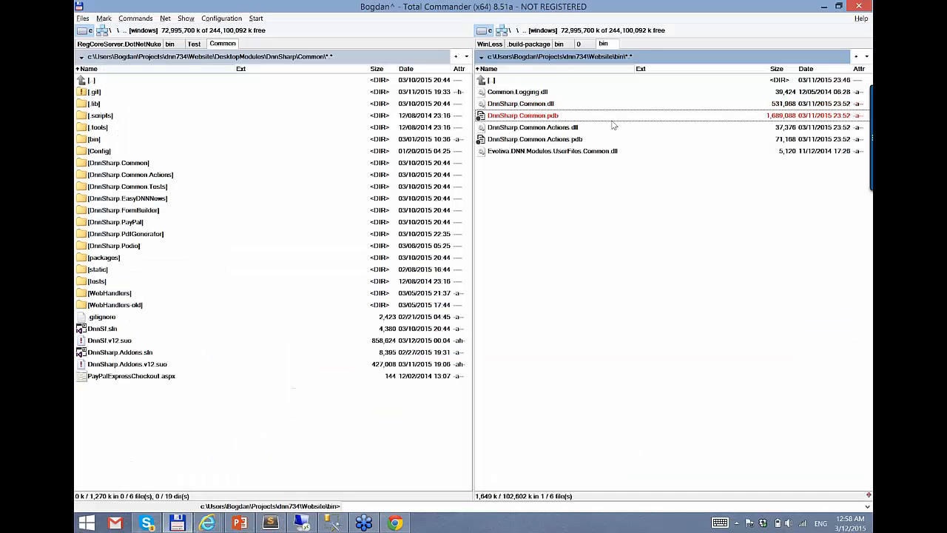
pyautogui.press('Escape')
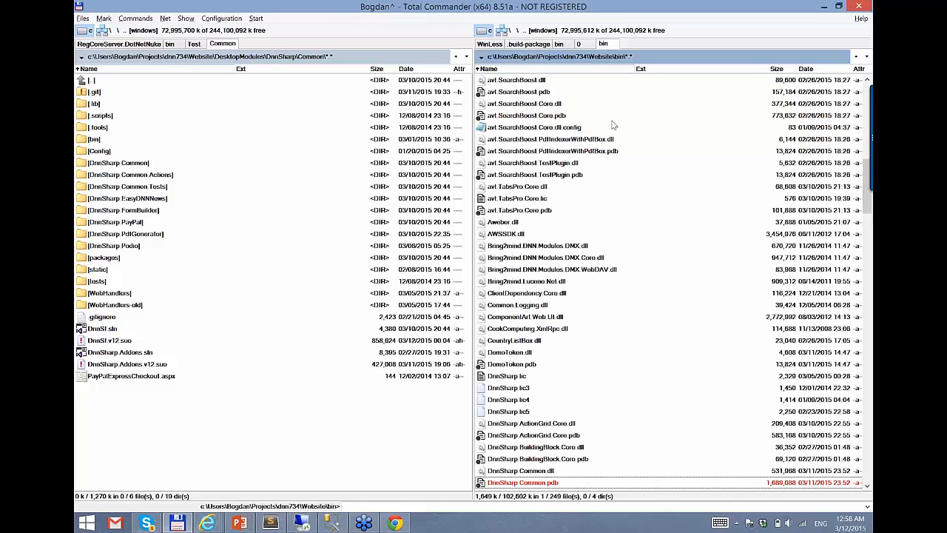
pyautogui.press('Home')
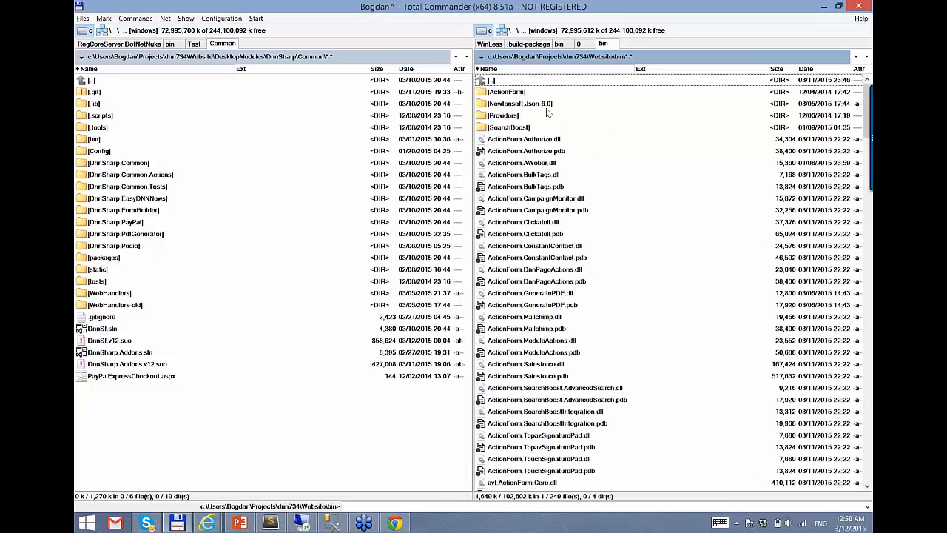
pyautogui.click(530, 128)
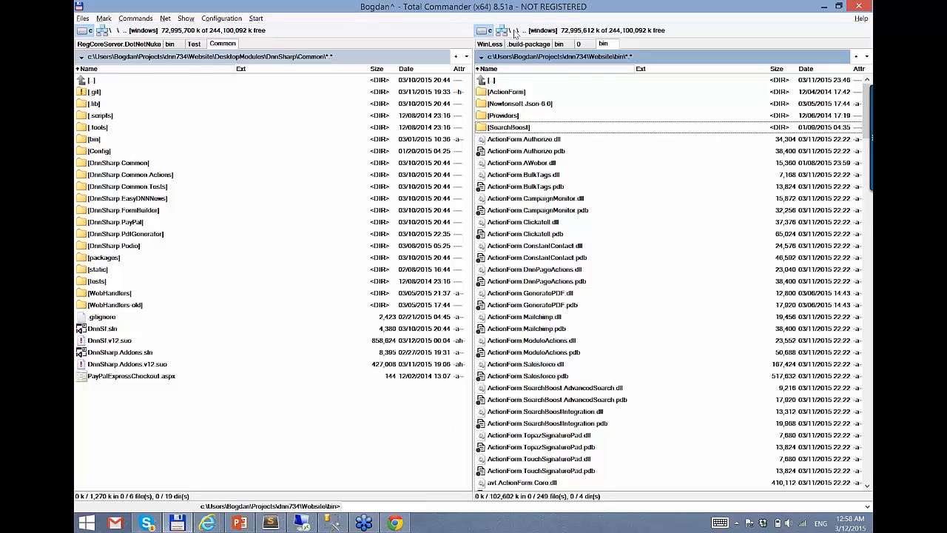
# - Switch to the remote server and examine the grid20demo site's bin folder and its Lucene.Net-3.0.4 subfolder, and leave the remote session
pyautogui.click(302, 521)
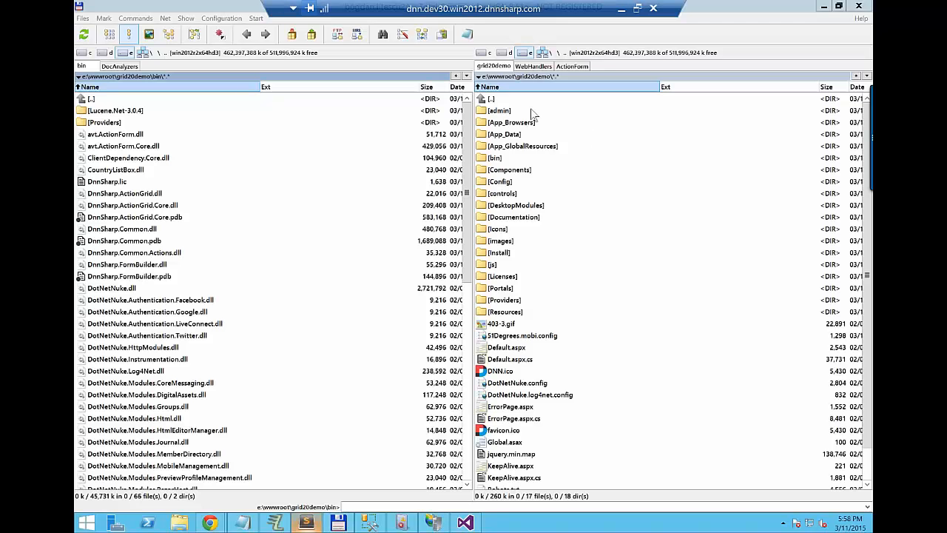
pyautogui.click(529, 112)
pyautogui.doubleClick(500, 158)
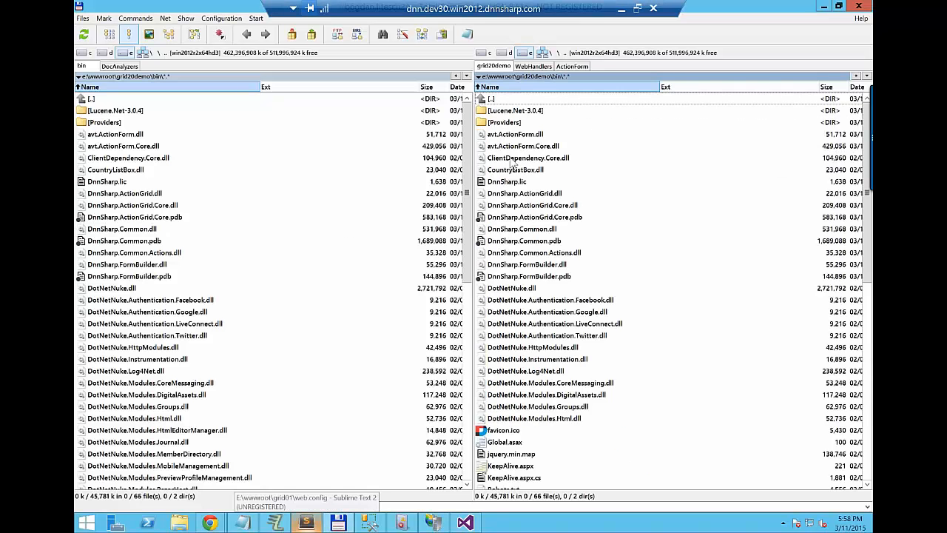
pyautogui.click(527, 113)
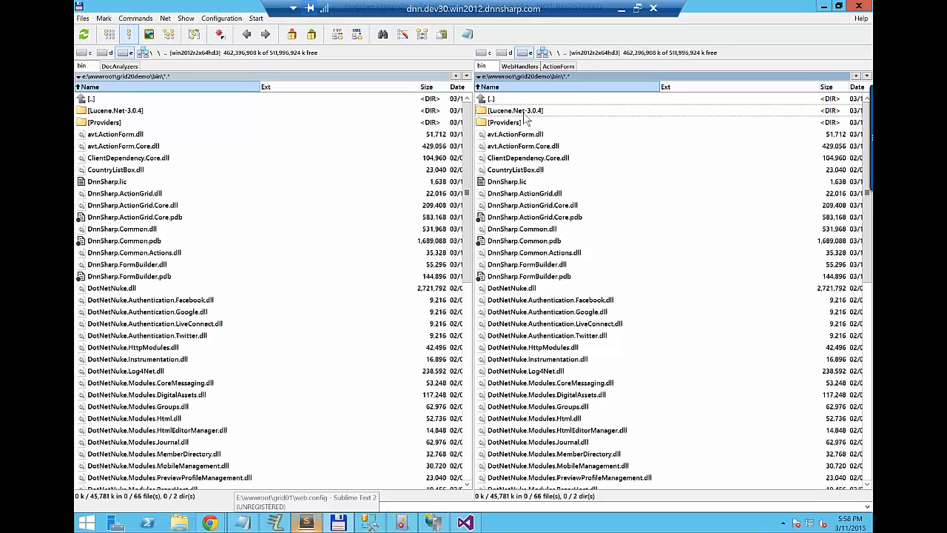
pyautogui.doubleClick(518, 113)
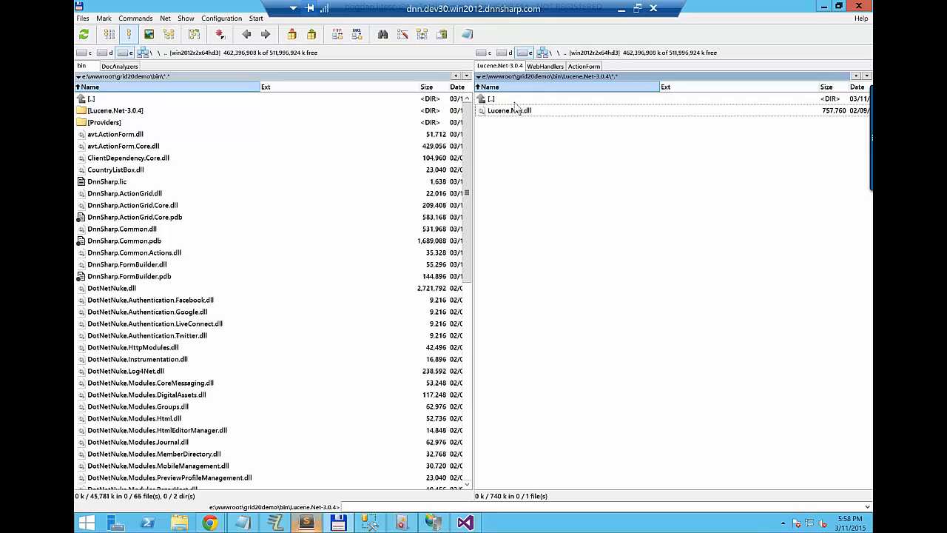
pyautogui.press('BackSpace')
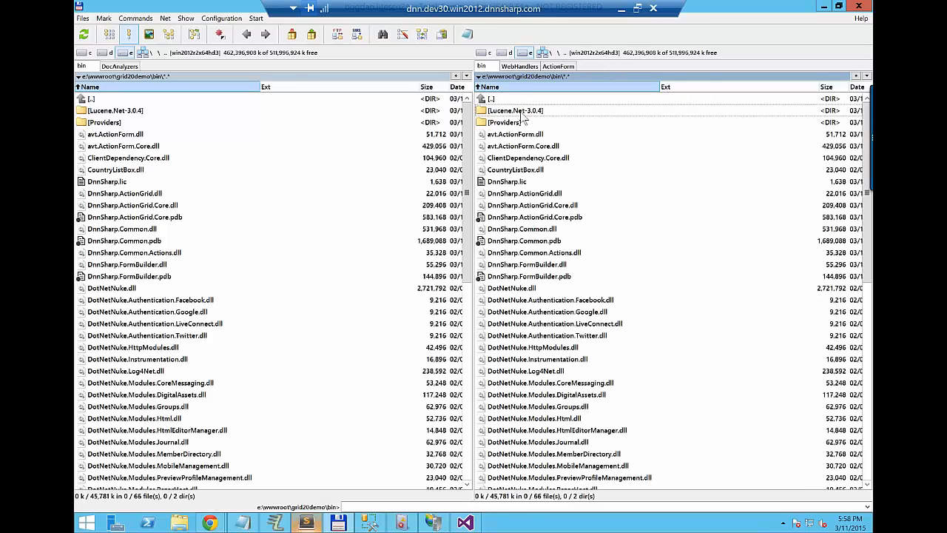
pyautogui.click(521, 112)
pyautogui.press('Escape')
pyautogui.click(622, 9)
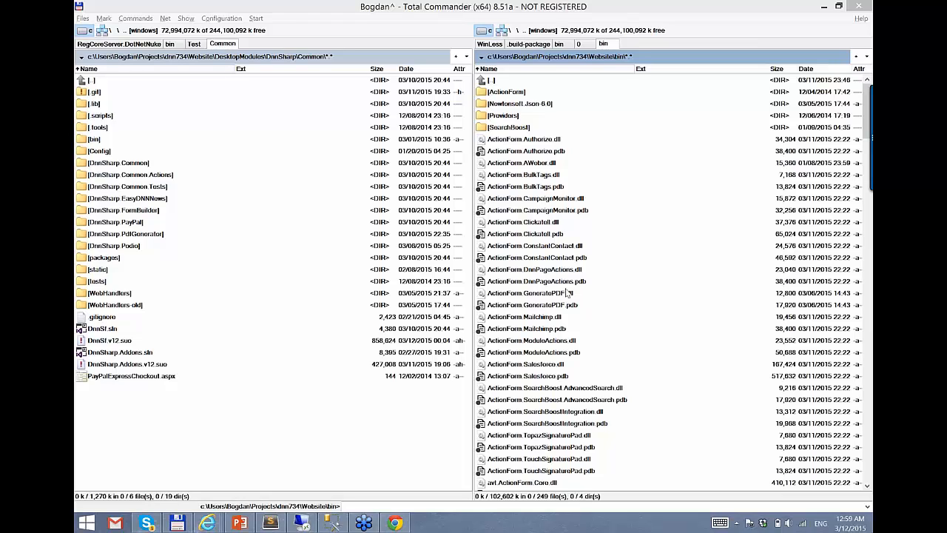
# - Switch back to the Manage Grid page in Internet Explorer, collapse the Image field, and look over the item and grid button sections
pyautogui.click(395, 523)
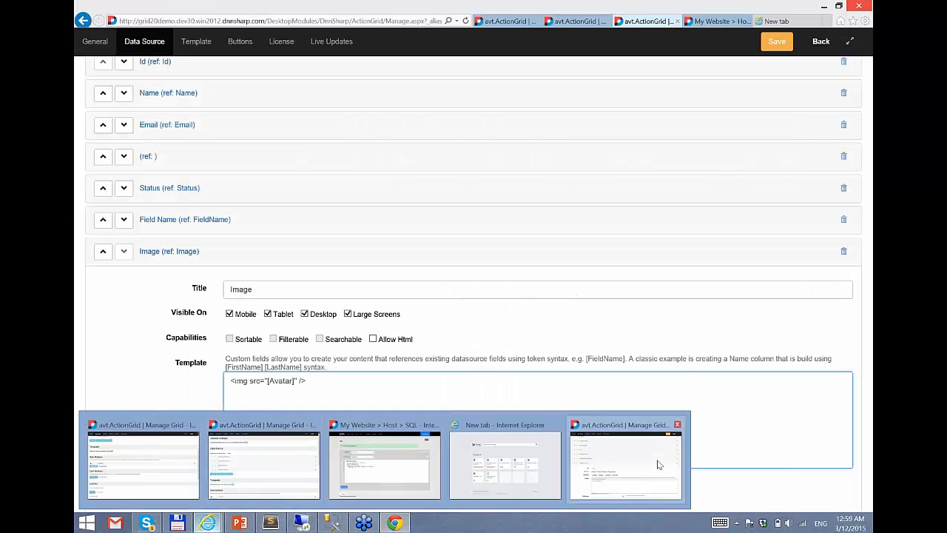
pyautogui.click(659, 465)
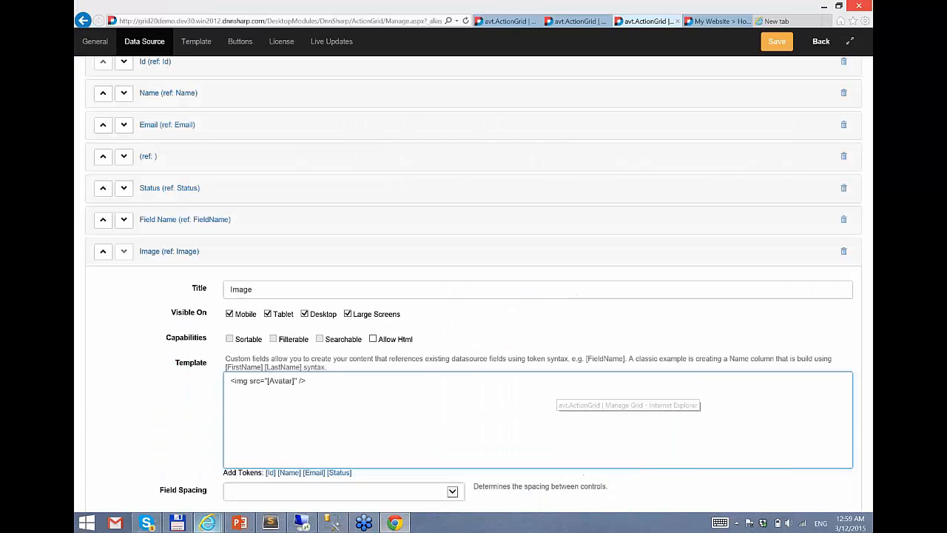
pyautogui.click(168, 251)
pyautogui.scroll(-6, 302, 342)
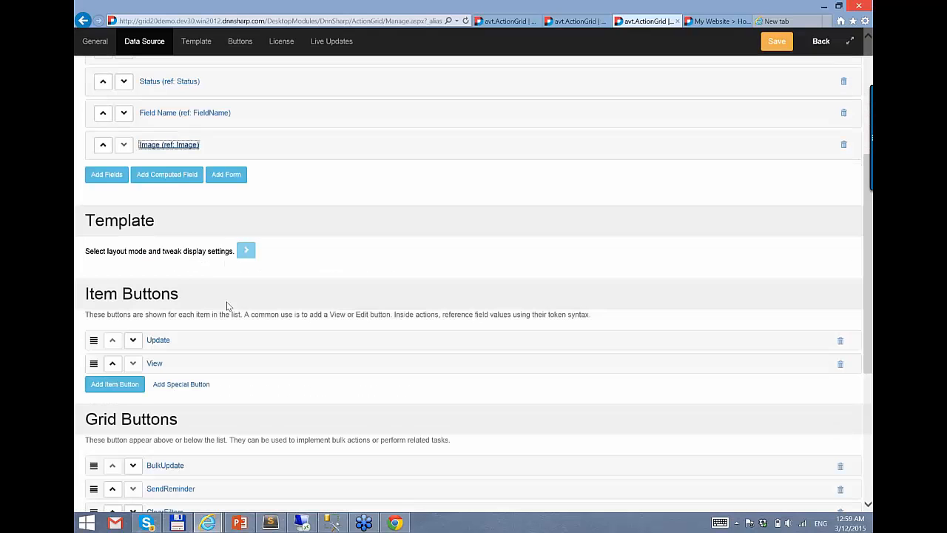
pyautogui.scroll(2, 313, 297)
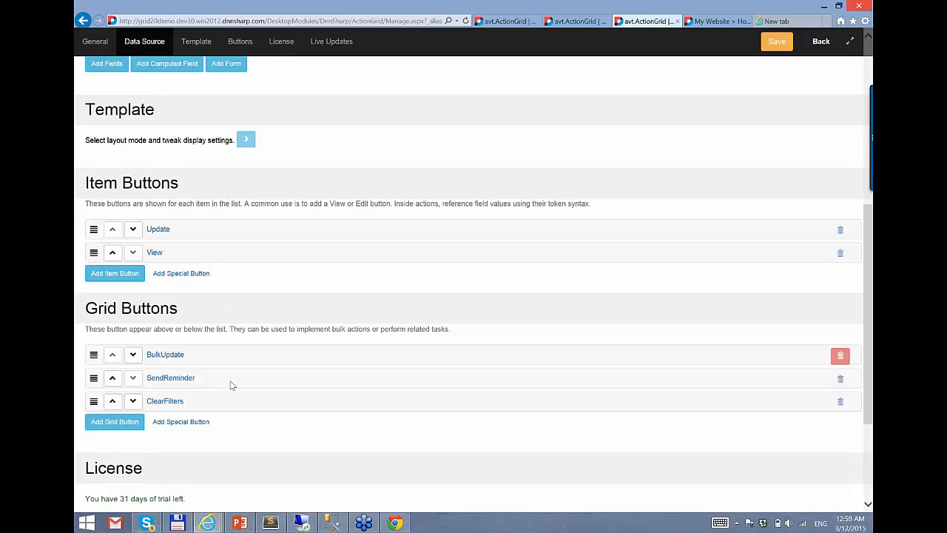
# - Look over the button sections and the fields list, and inspect the settings of the Field Name computed field
pyautogui.scroll(-1, 226, 318)
pyautogui.scroll(2, 222, 321)
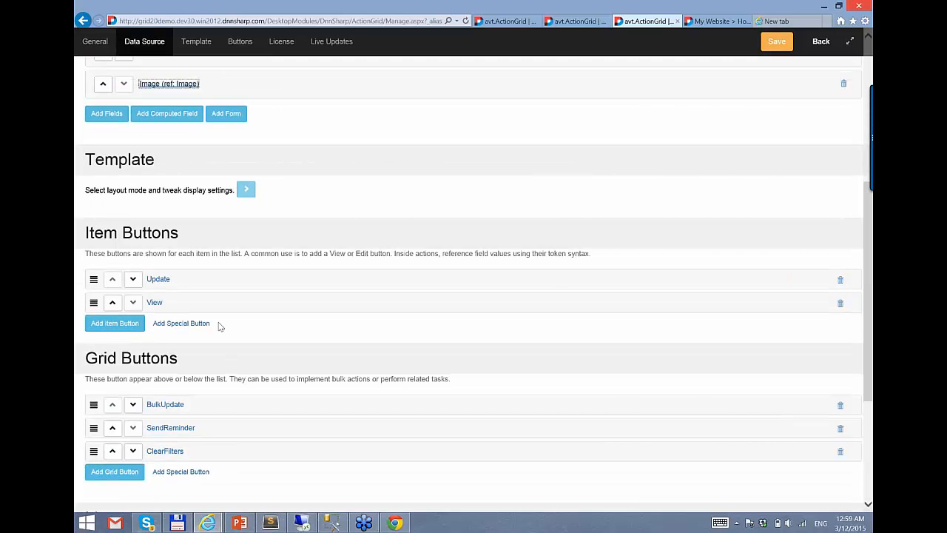
pyautogui.scroll(2, 260, 207)
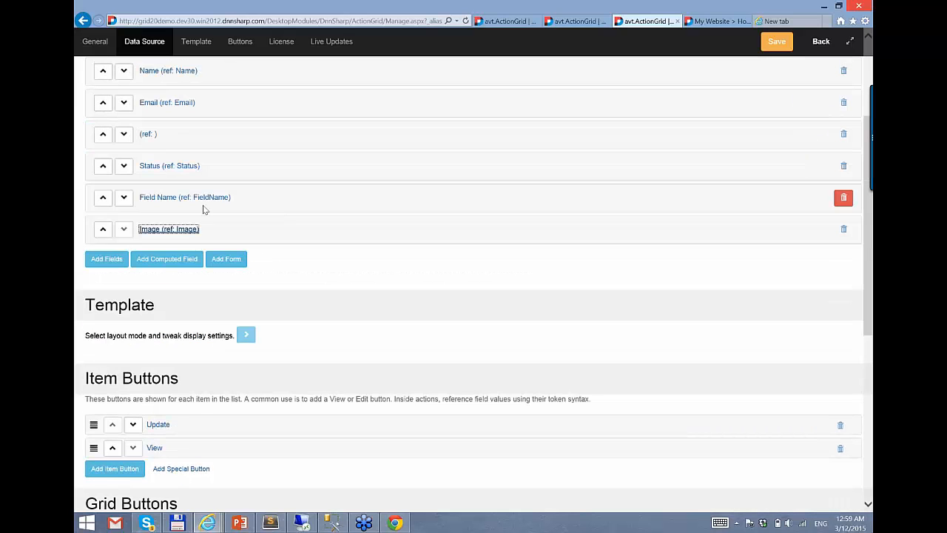
pyautogui.click(200, 198)
pyautogui.scroll(-1, 315, 327)
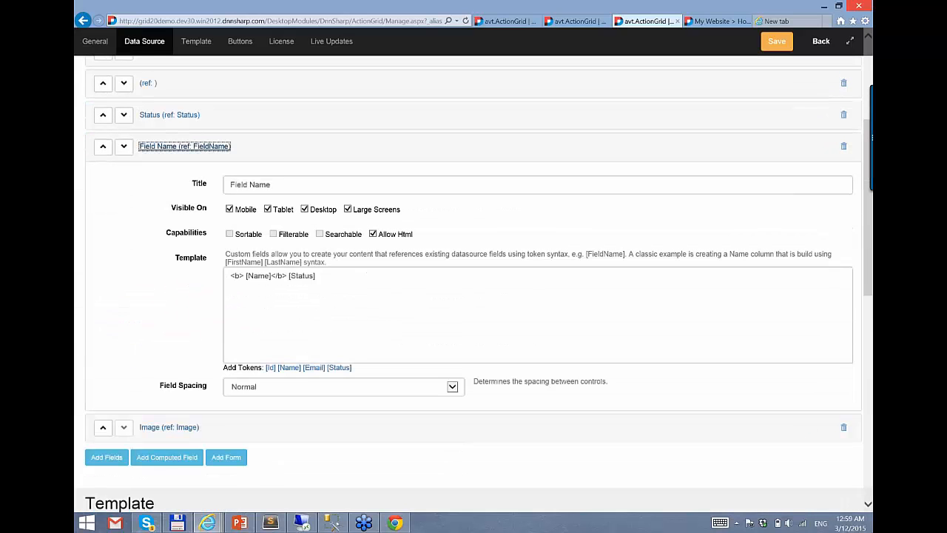
pyautogui.scroll(1, 177, 199)
pyautogui.click(177, 198)
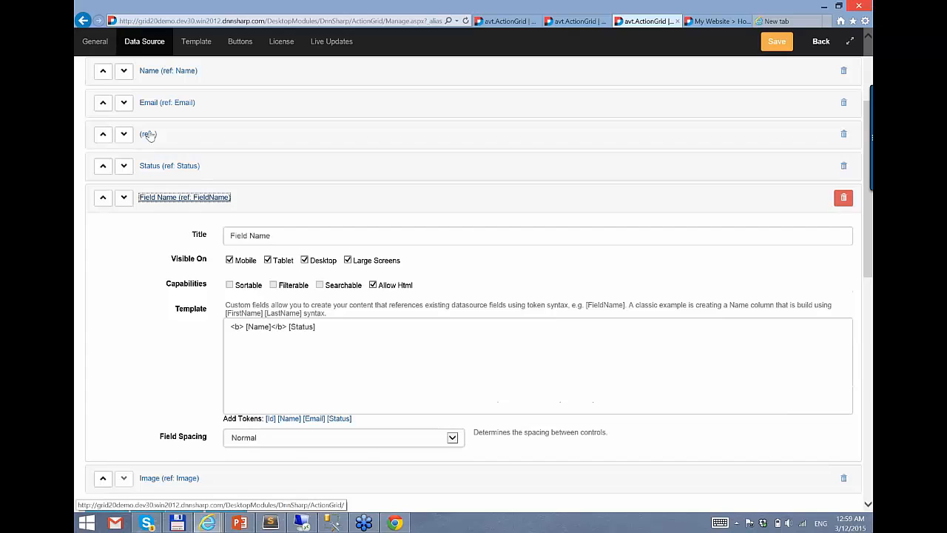
# - Open the StatusPicker dropdown in the untitled form column and enter [Satus] != "" as its Show Conditionally expression
pyautogui.click(148, 134)
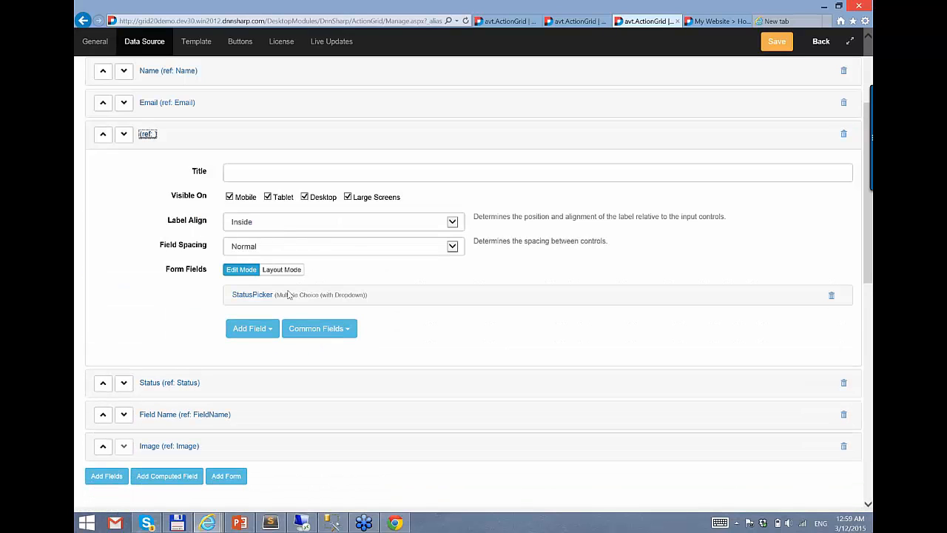
pyautogui.click(291, 299)
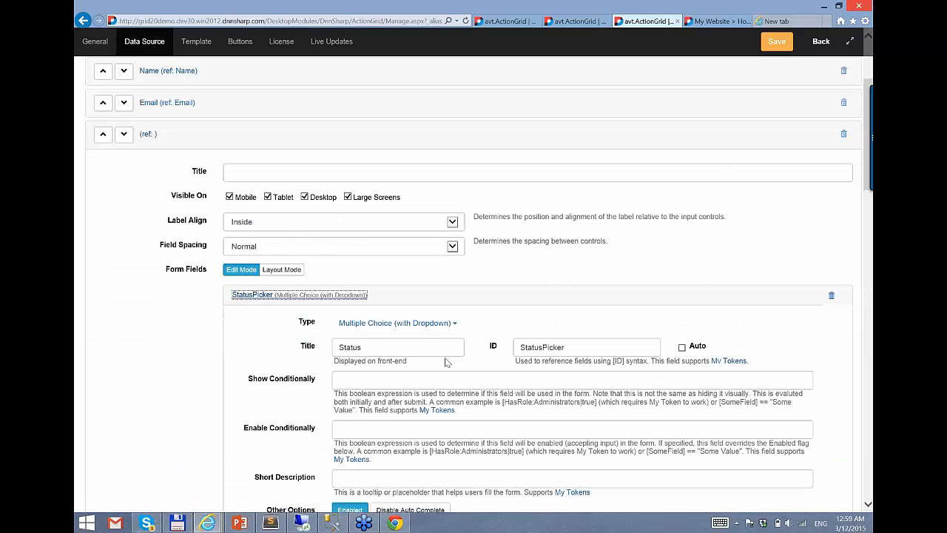
pyautogui.click(383, 379)
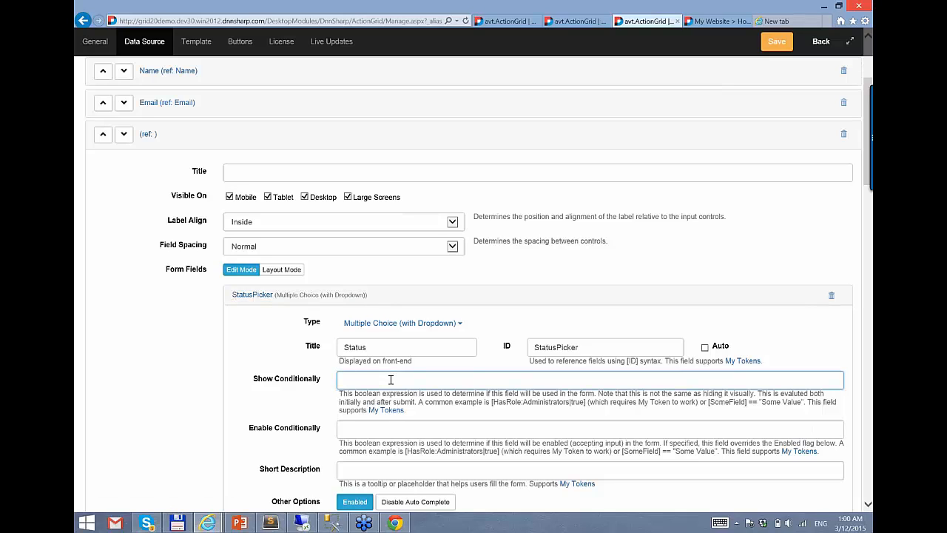
pyautogui.write('[Status] ')
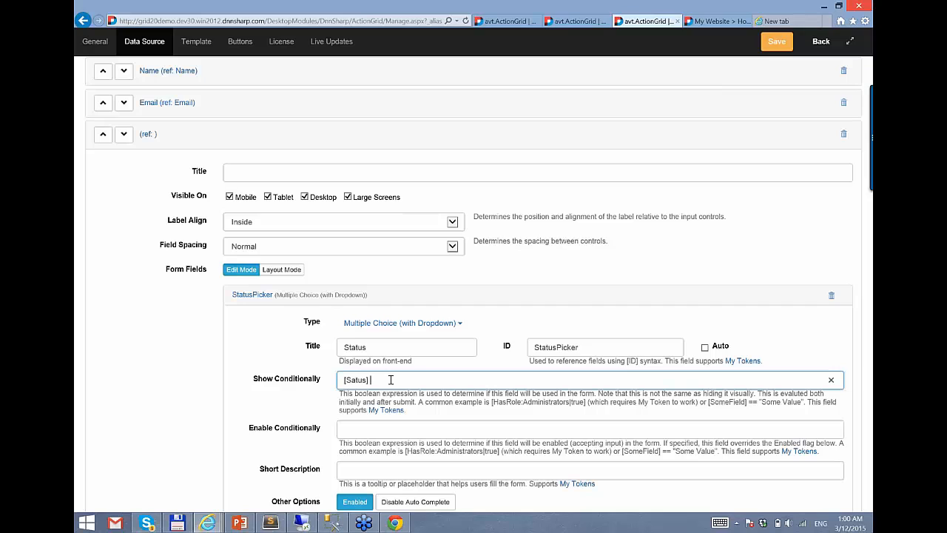
pyautogui.write("!= ''")
pyautogui.scroll(5, 303, 370)
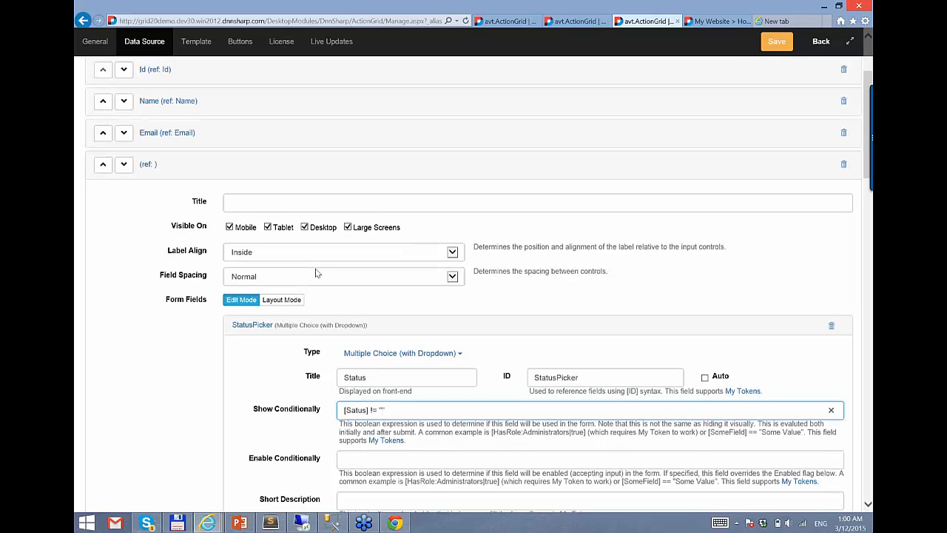
# - Copy Converted from StatusPicker's Items list and insert it between the quotes of the Show Conditionally expression
pyautogui.scroll(-8, 304, 370)
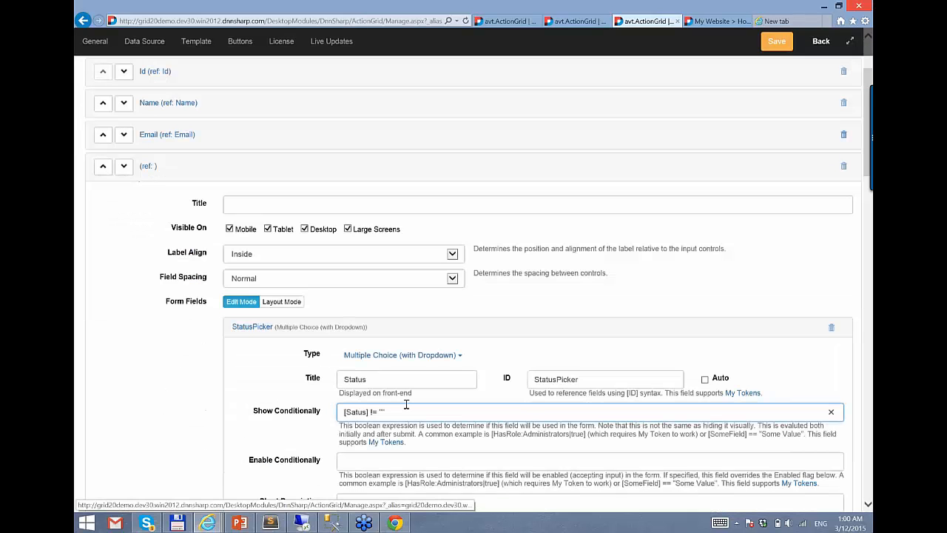
pyautogui.scroll(-4, 382, 257)
pyautogui.doubleClick(362, 386)
pyautogui.hotkey('ctrl', 'c')
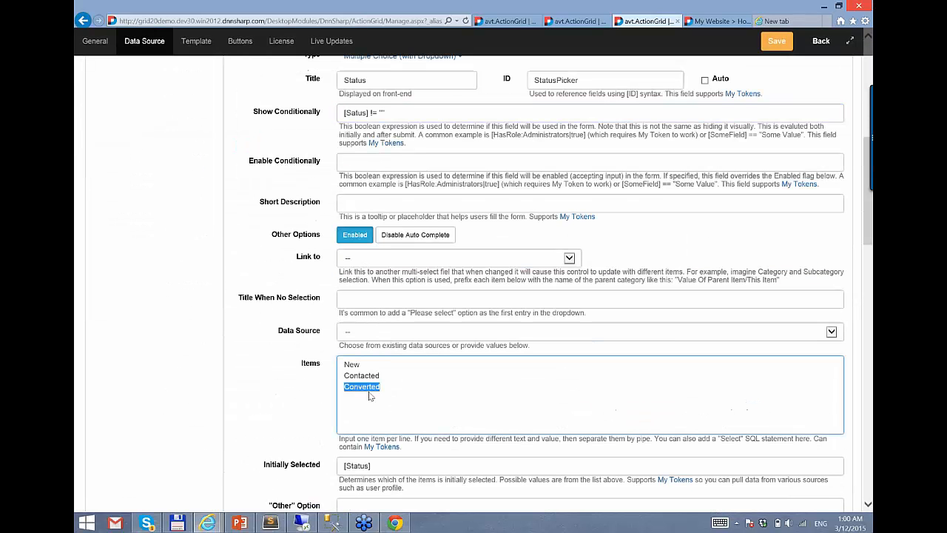
pyautogui.click(382, 113)
pyautogui.hotkey('ctrl', 'v')
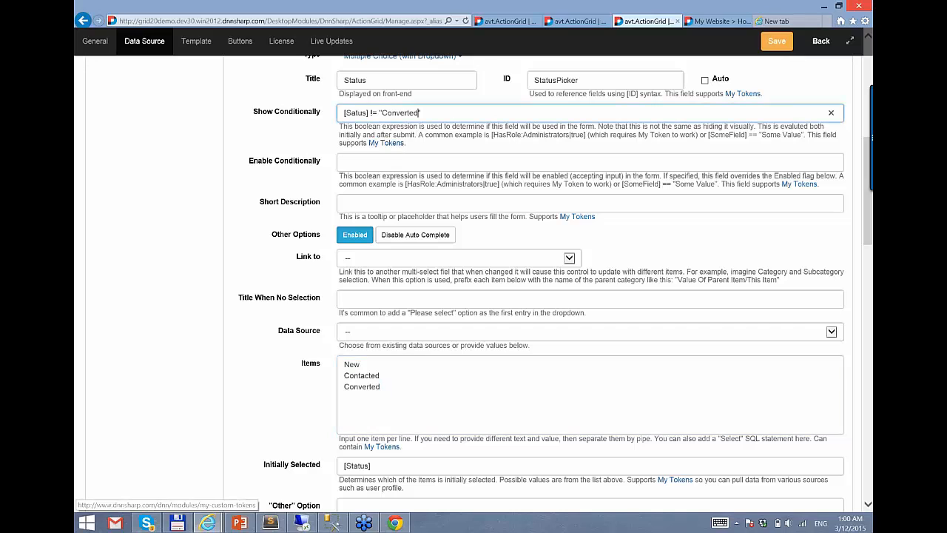
pyautogui.click(448, 128)
pyautogui.click(456, 115)
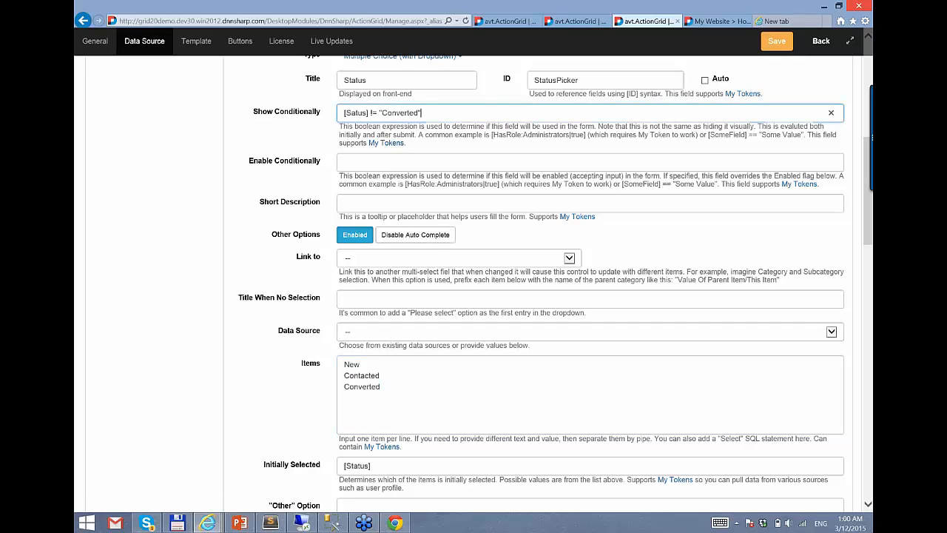
# - Correct the misspelled token so the Show Conditionally expression reads [Status] != "Converted"
pyautogui.scroll(2, 370, 252)
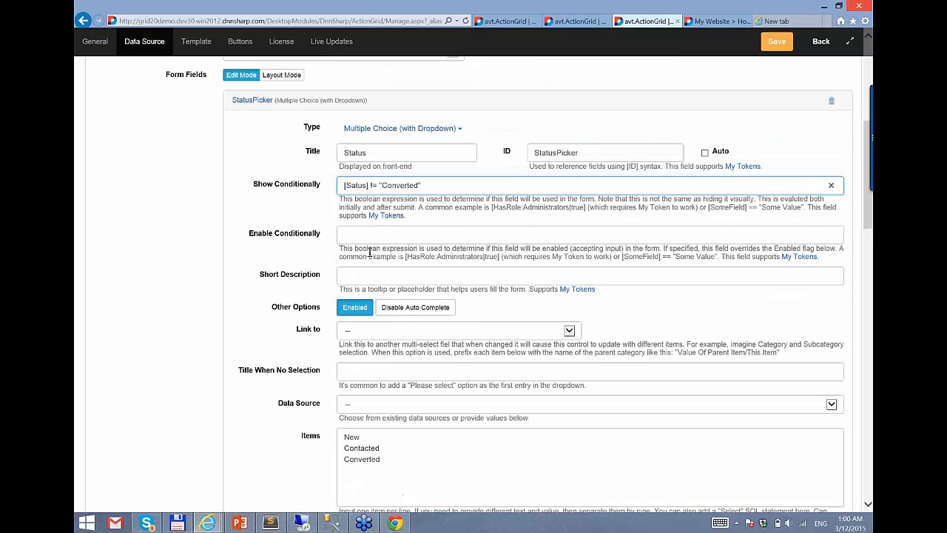
pyautogui.click(350, 185)
pyautogui.write('t')
pyautogui.doubleClick(356, 185)
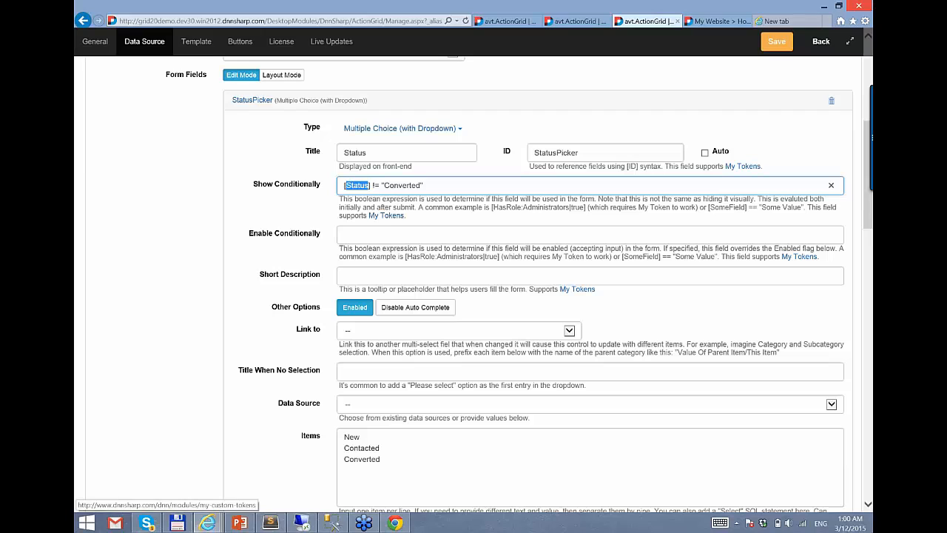
pyautogui.click(434, 186)
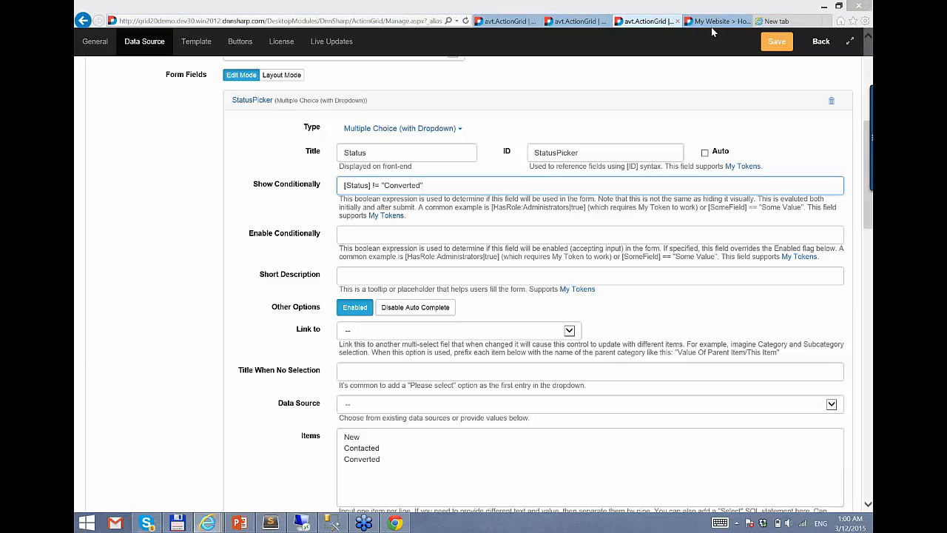
# - Save the grid settings, return to the Action Grid 2.0 page and look over the grid cards
pyautogui.click(776, 42)
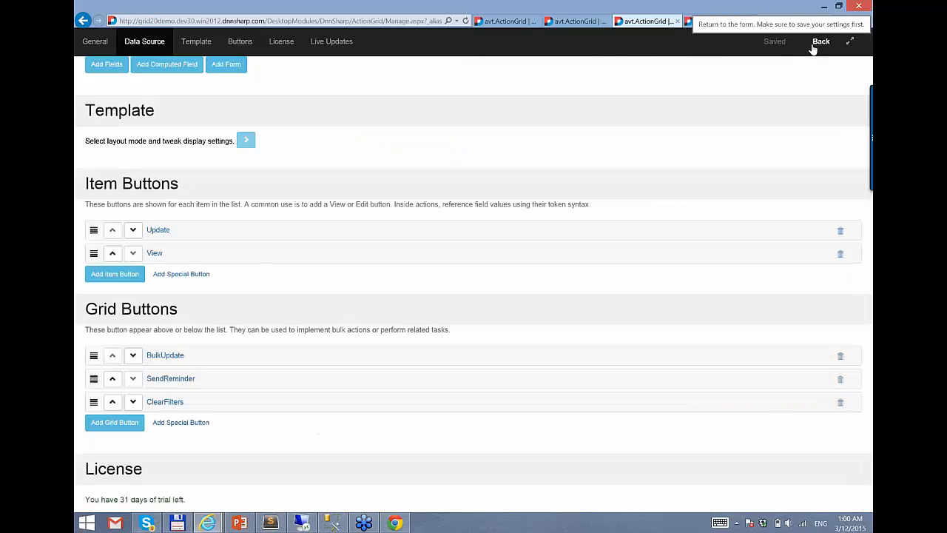
pyautogui.click(813, 46)
pyautogui.scroll(-3, 516, 279)
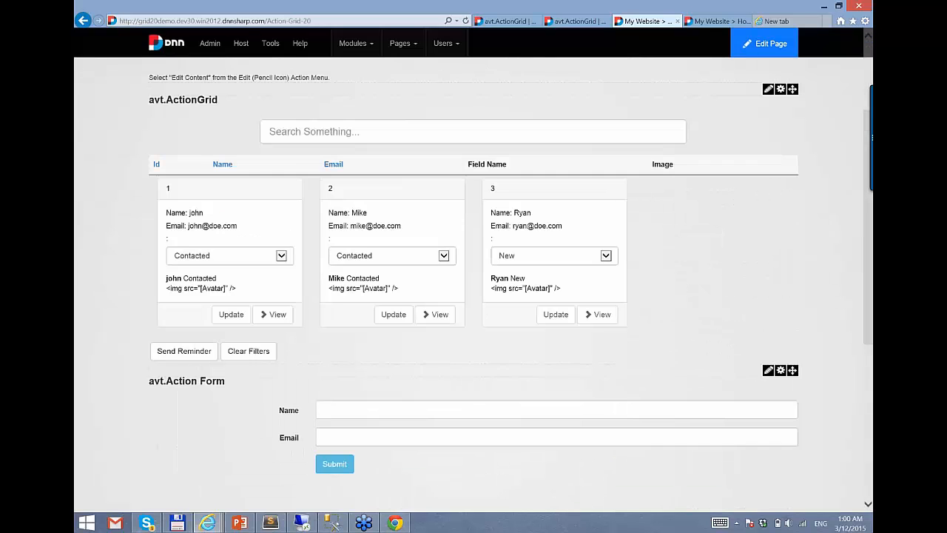
pyautogui.scroll(1, 515, 279)
pyautogui.scroll(1, 427, 296)
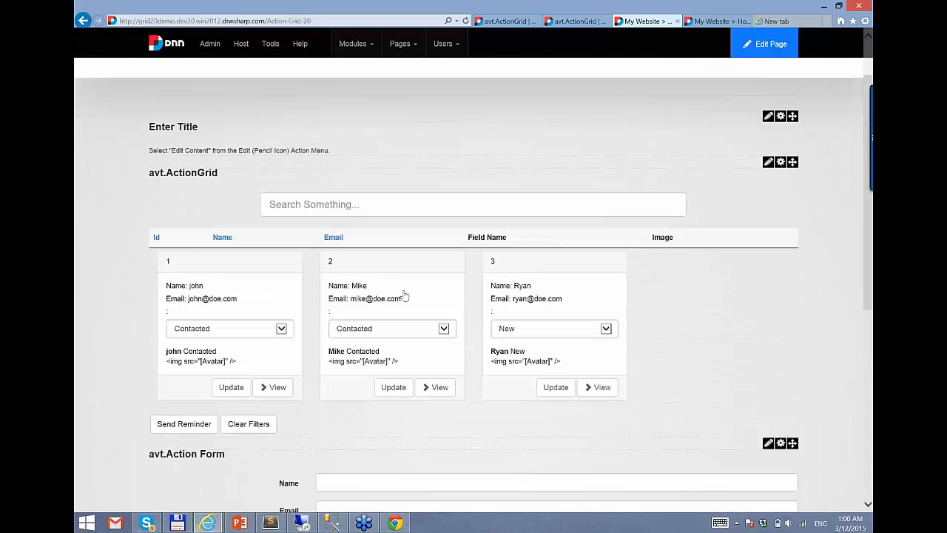
pyautogui.scroll(-1, 713, 340)
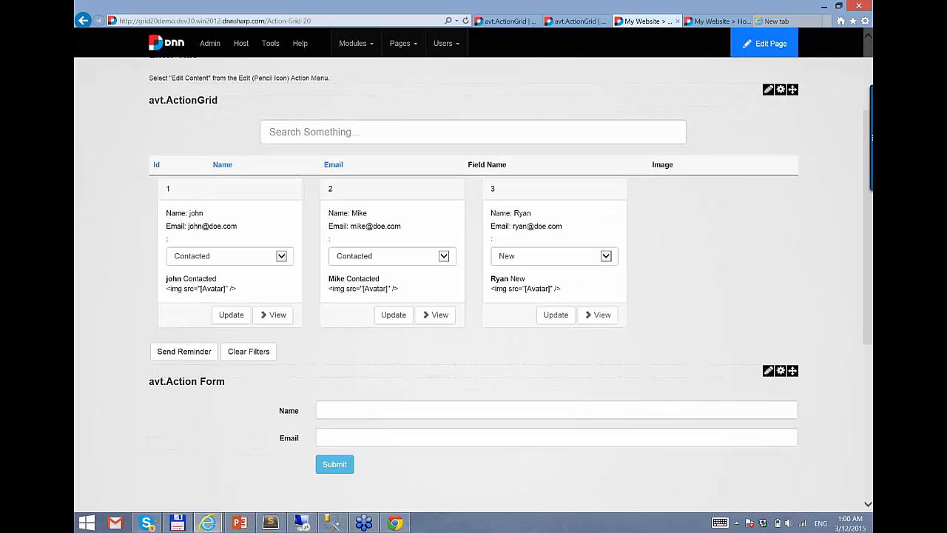
# - Set the status of record 3 to Converted and update the record
pyautogui.click(521, 262)
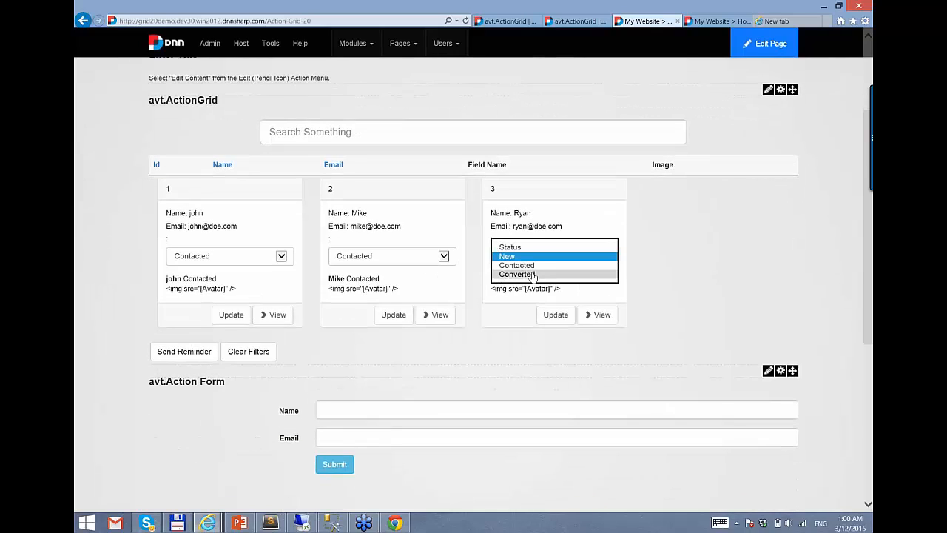
pyautogui.click(524, 274)
pyautogui.click(565, 318)
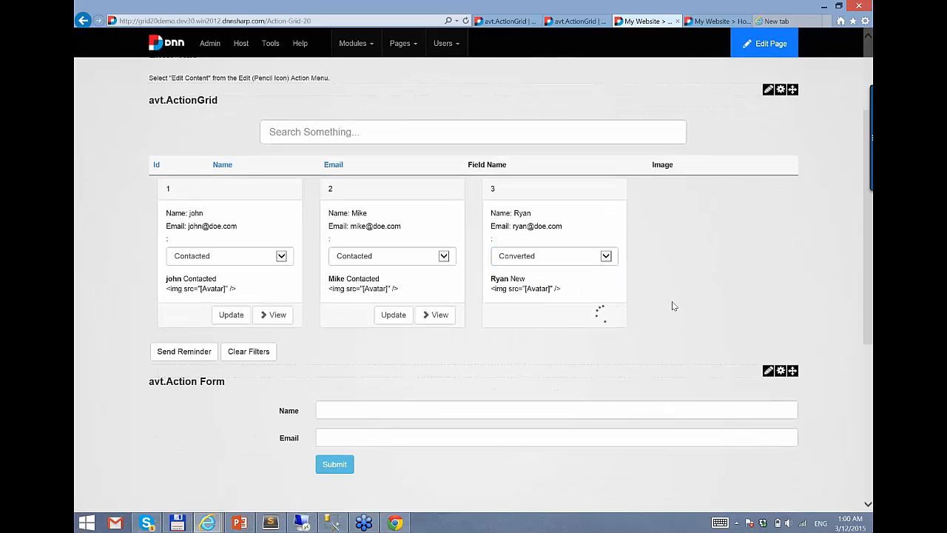
# - Try to reload the Action Grid 2.0 page from its address, also cutting the address back to the site root
pyautogui.click(348, 19)
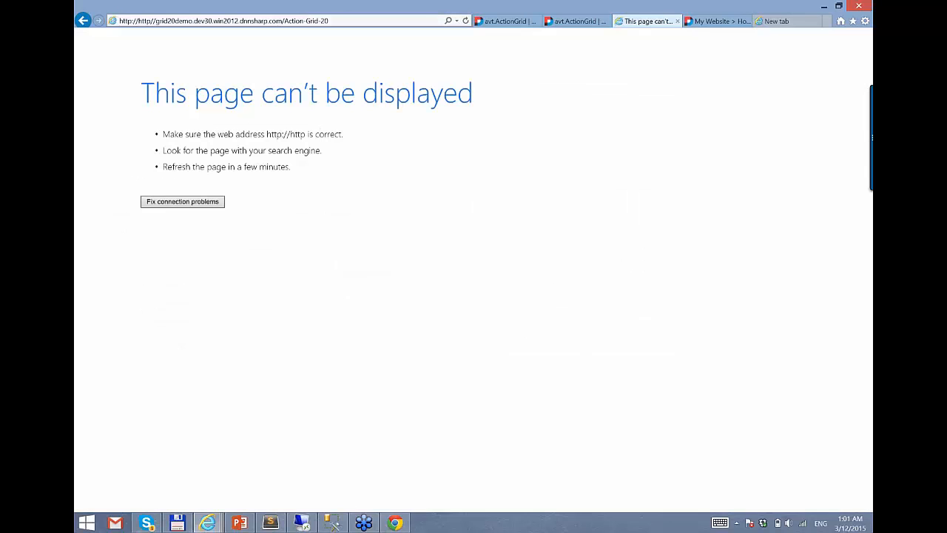
pyautogui.click(302, 21)
pyautogui.click(301, 21)
pyautogui.moveTo(285, 21); pyautogui.dragTo(328, 21)
pyautogui.press('BackSpace')
pyautogui.press('Return')
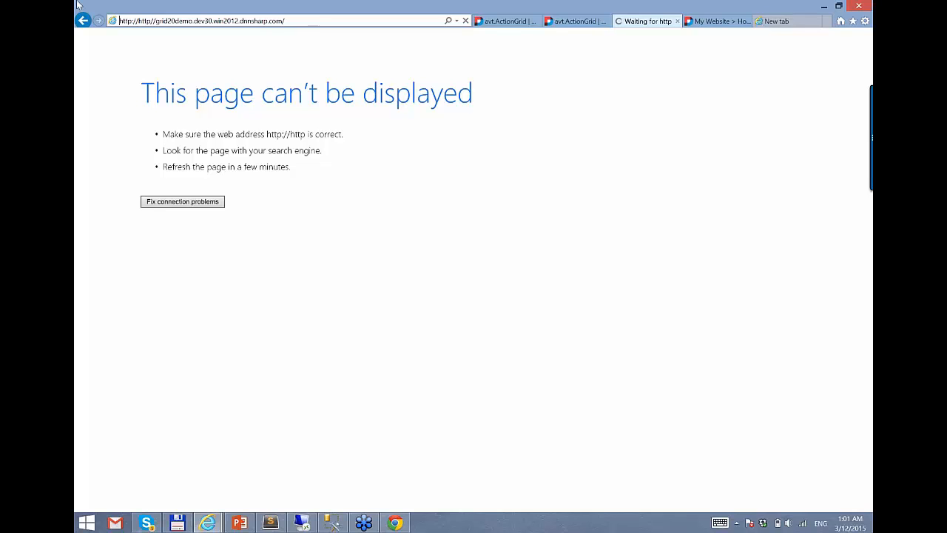
pyautogui.click(216, 21)
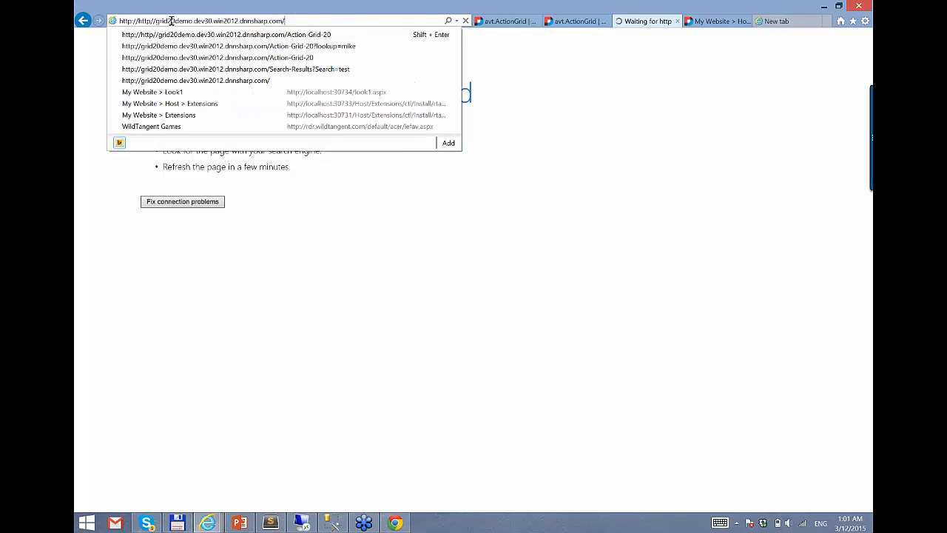
pyautogui.press('Down')
pyautogui.press('Return')
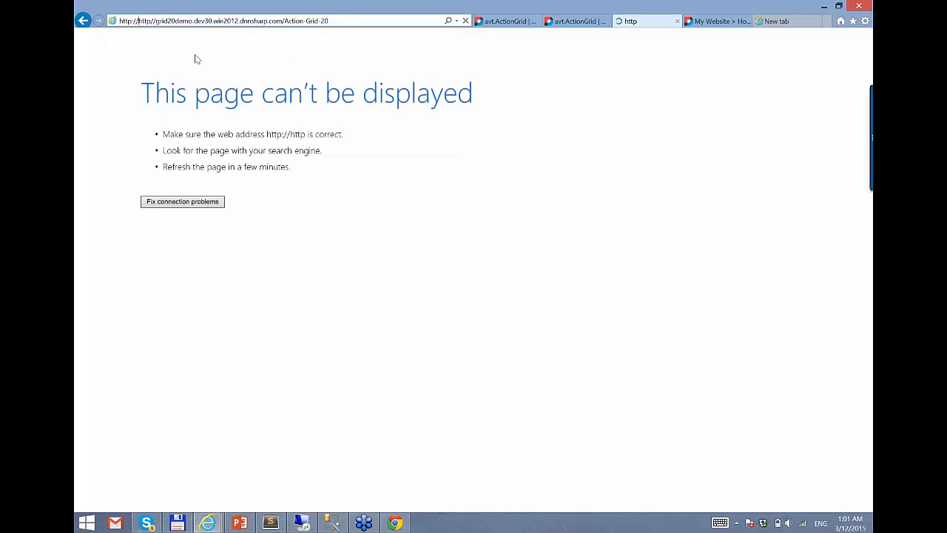
pyautogui.hotkey('shift', 'Home')
pyautogui.press('BackSpace')
pyautogui.press('Return')
pyautogui.click(336, 20)
pyautogui.click(336, 19)
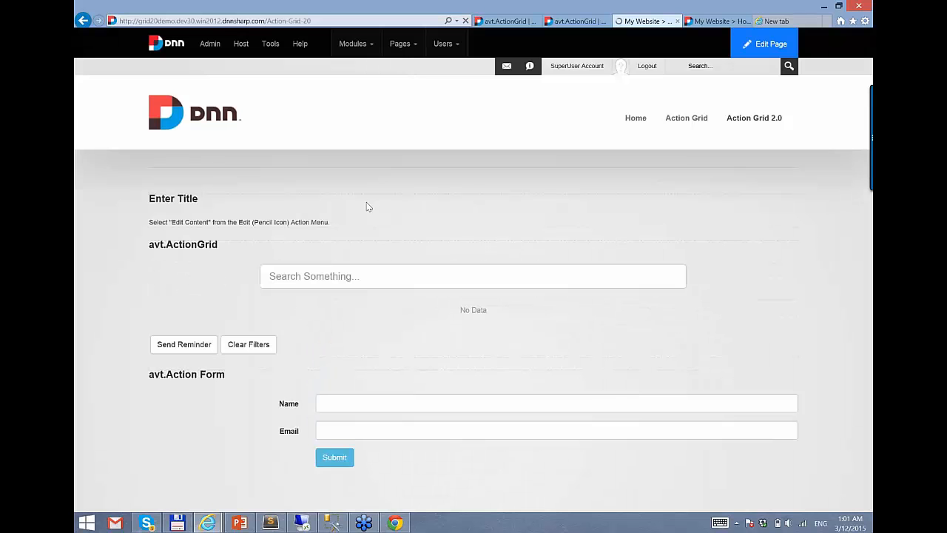
pyautogui.scroll(-1, 547, 333)
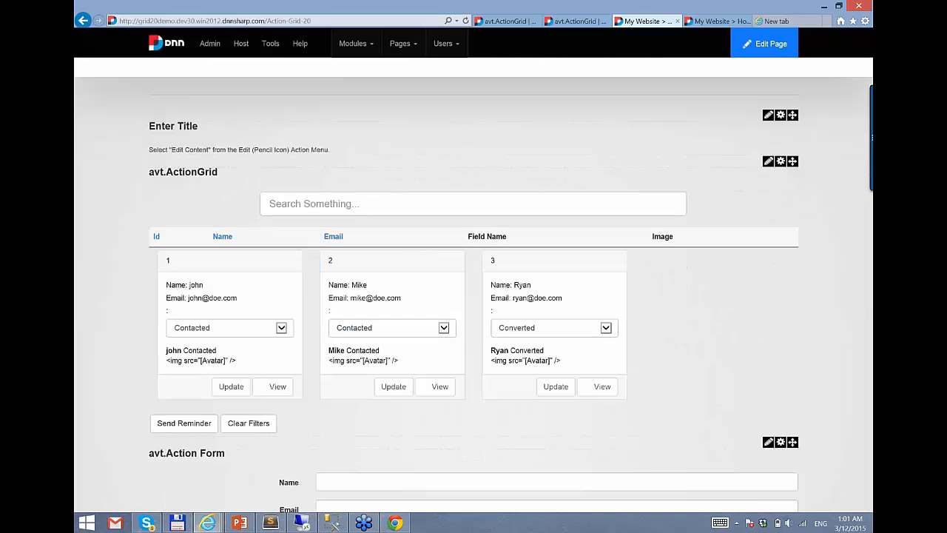
pyautogui.click(540, 330)
pyautogui.click(689, 332)
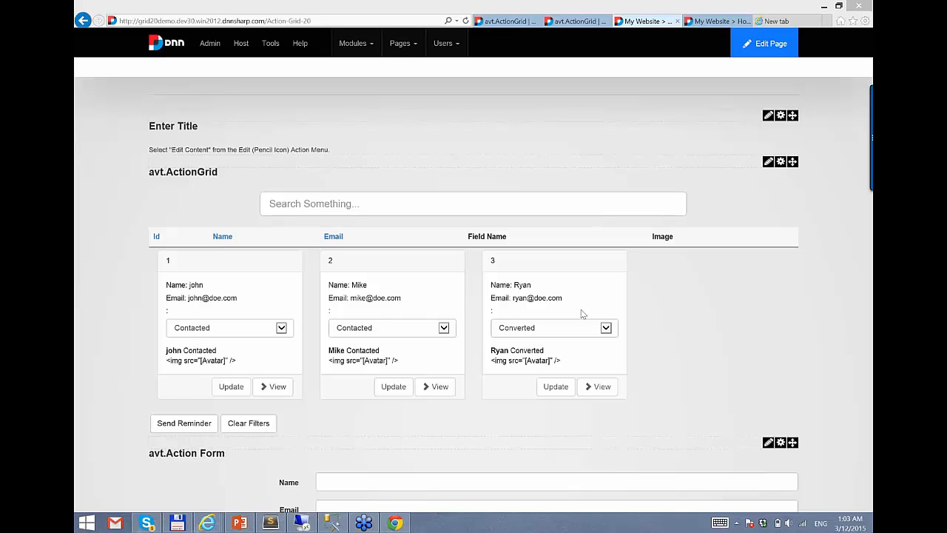
# - Switch to PowerPoint and go through the bullets of the Top Feature Requests slide
pyautogui.click(245, 524)
pyautogui.click(174, 302)
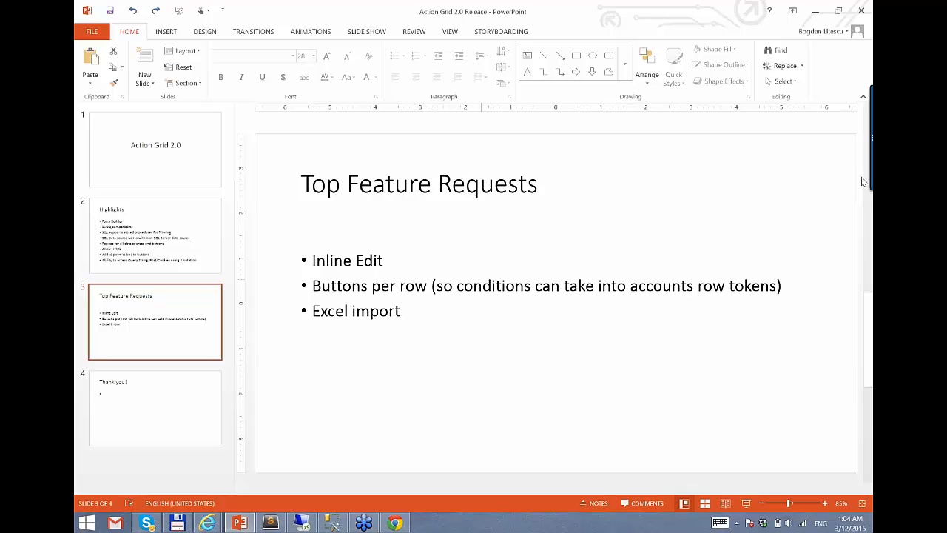
pyautogui.click(400, 312)
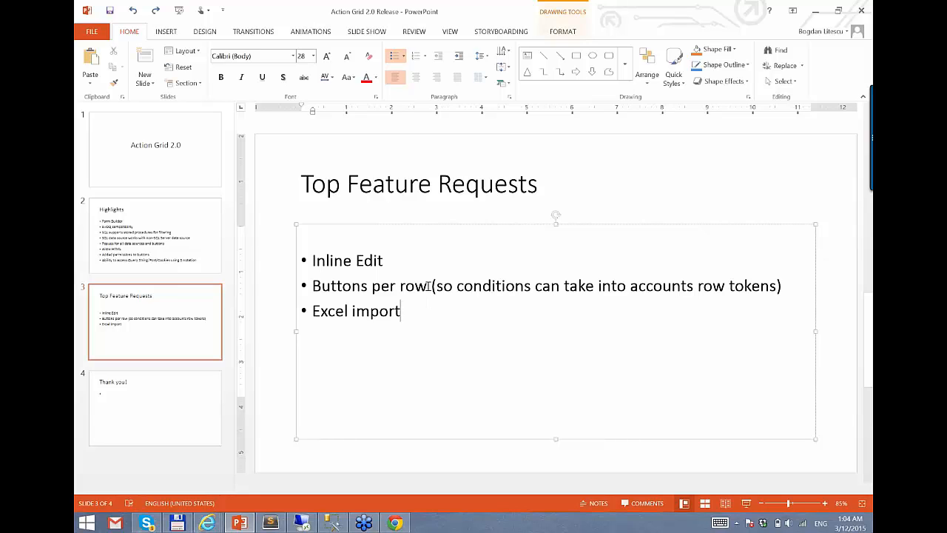
pyautogui.moveTo(384, 263); pyautogui.dragTo(312, 262)
pyautogui.click(463, 311)
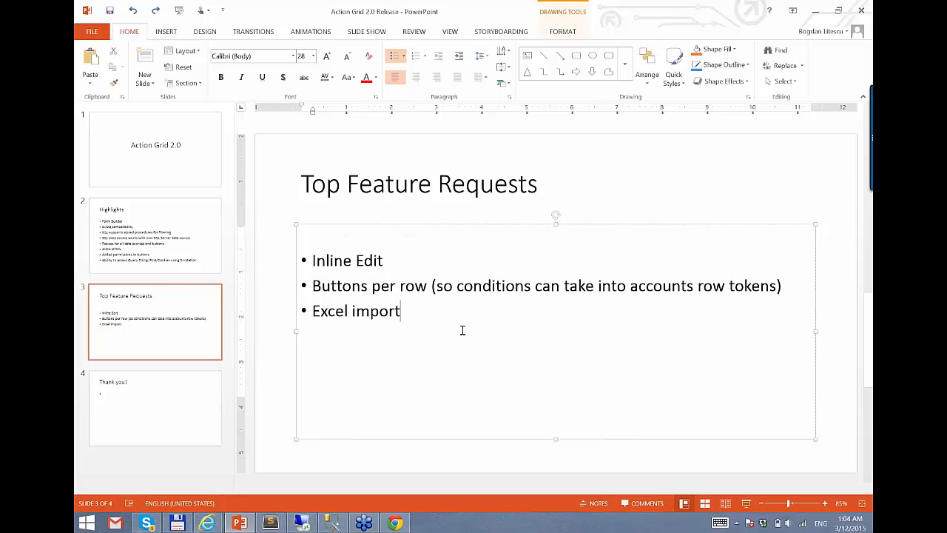